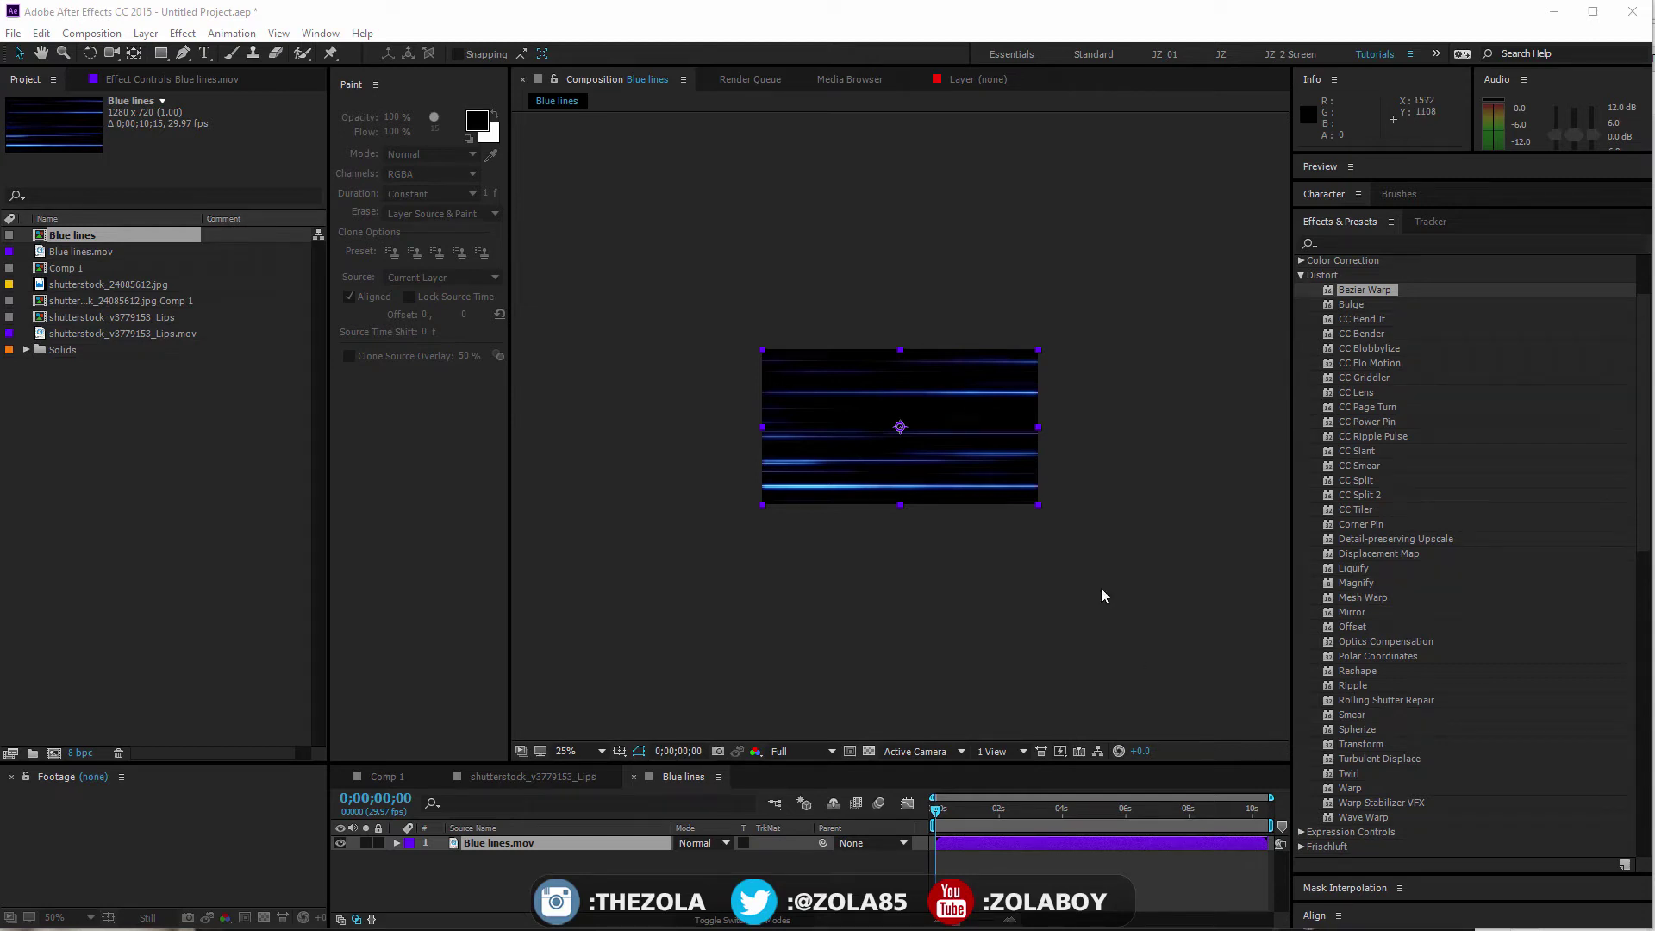
- Enlarge the Blue lines viewer and expand the Distort category in Effects & Presets
{"action": "key", "text": "ctrl+alt+f"}
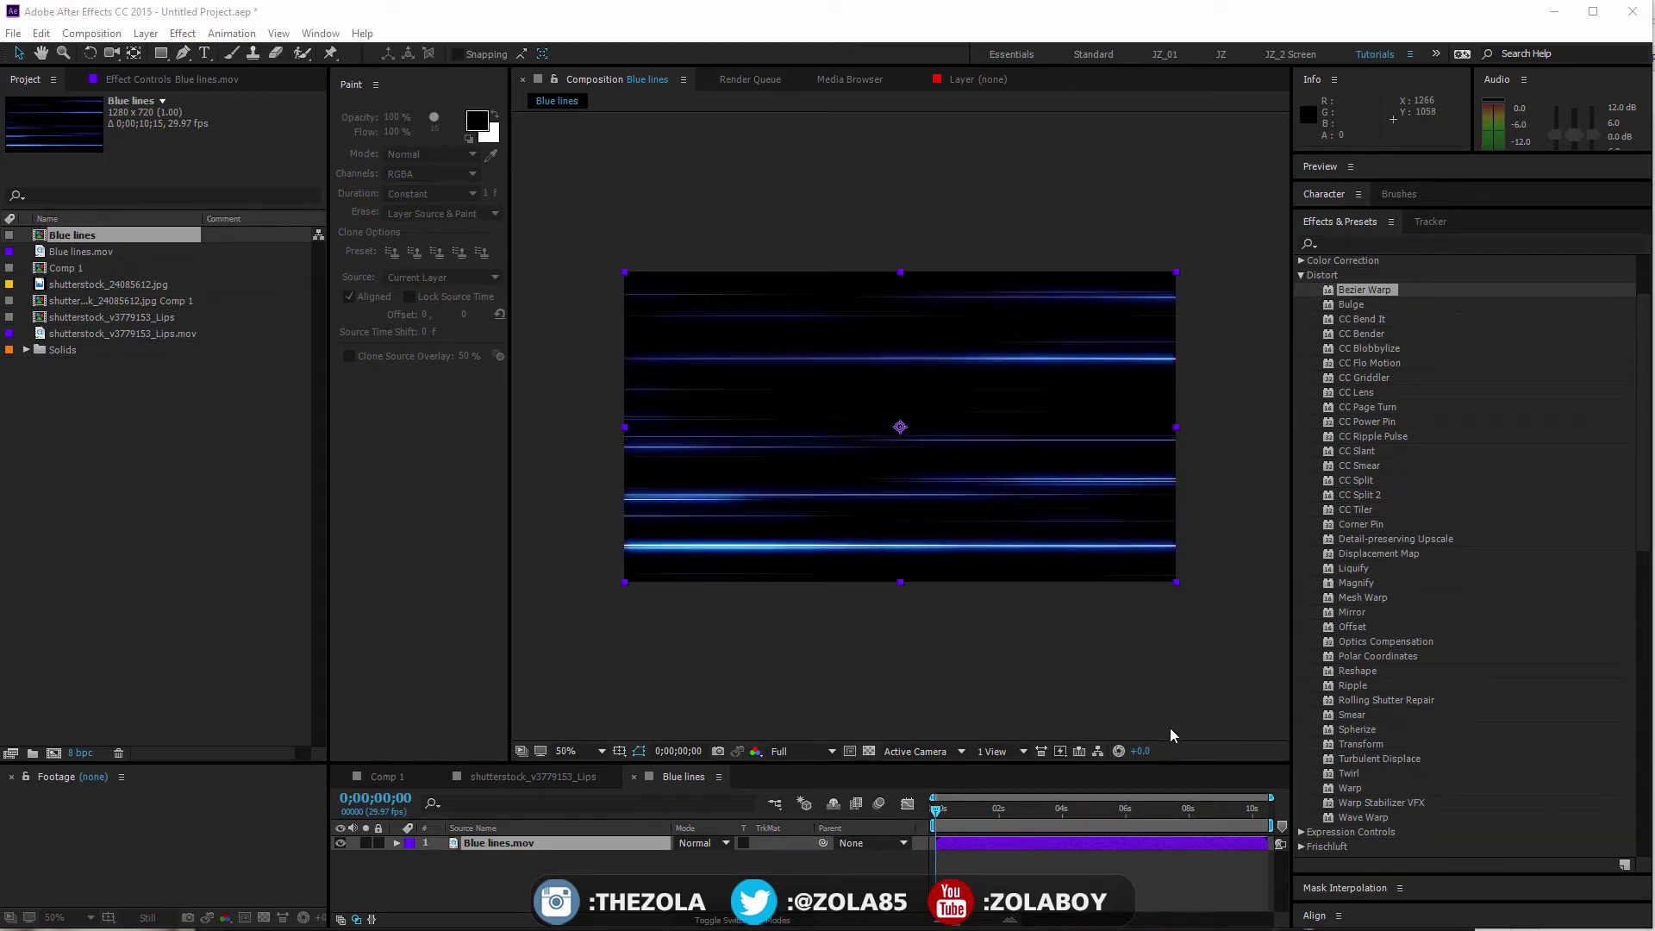
{"action": "left_click", "coordinate": [1302, 275]}
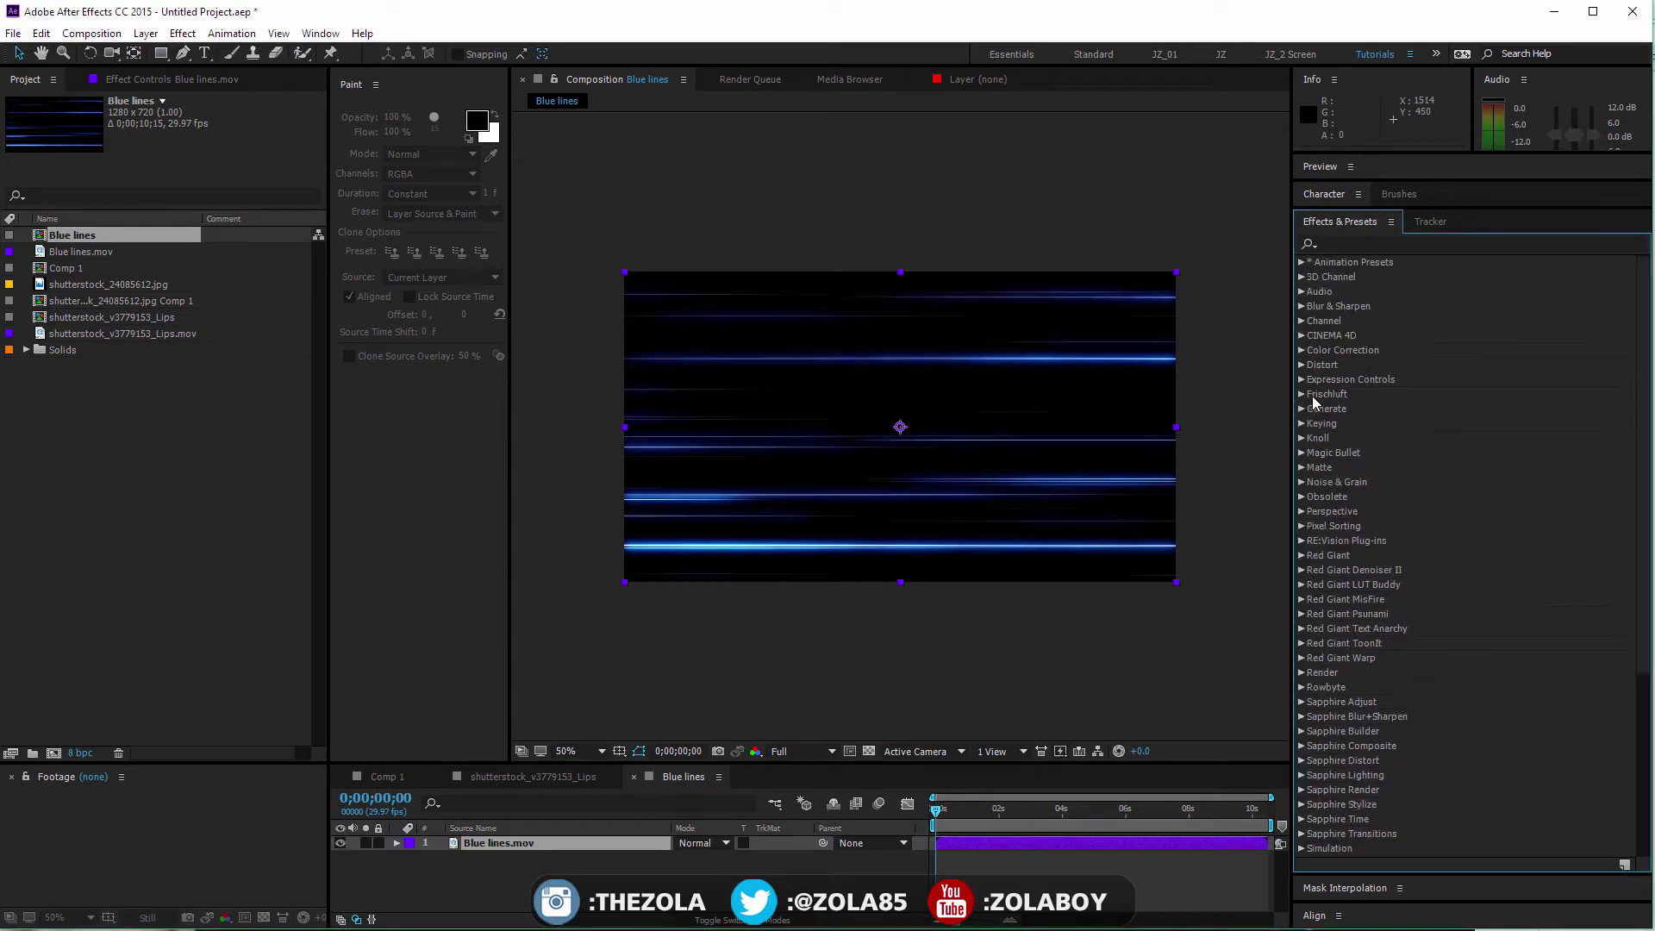
{"action": "left_click", "coordinate": [1302, 365]}
{"action": "scroll", "coordinate": [1356, 435], "scroll_direction": "down", "scroll_amount": 2}
{"action": "scroll", "coordinate": [1407, 514], "scroll_direction": "down", "scroll_amount": 2}
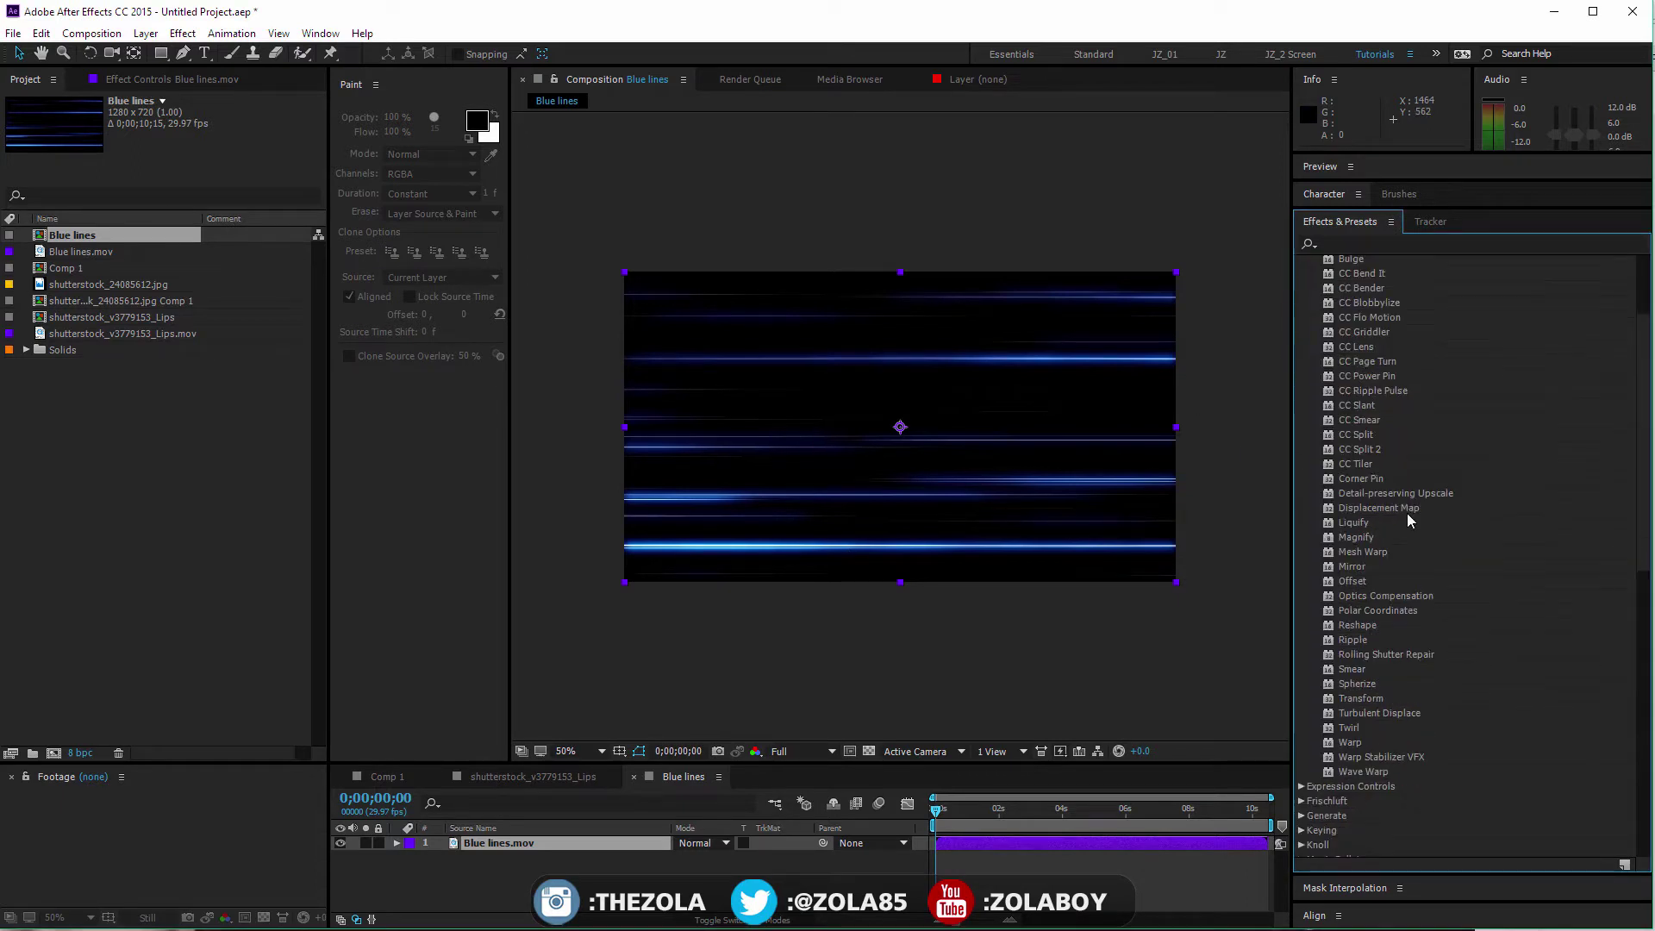
{"action": "scroll", "coordinate": [1407, 514], "scroll_direction": "up", "scroll_amount": 2}
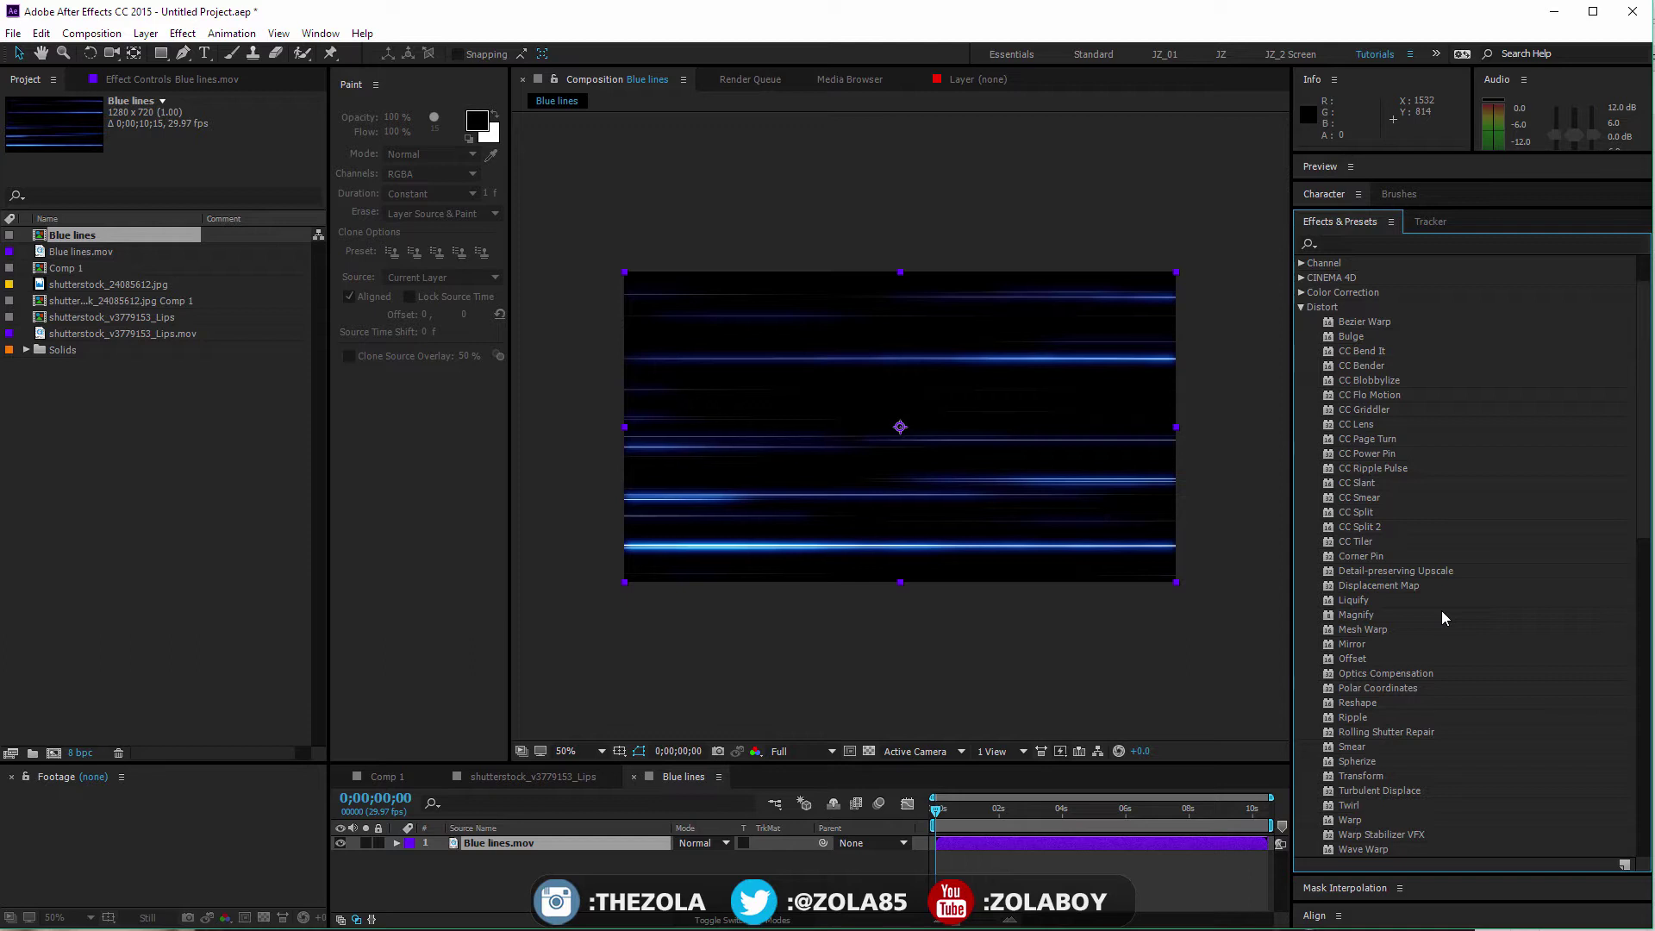
- Apply Bezier Warp to Blue lines.mov and preview the still-straight lines
{"action": "left_click_drag", "start_coordinate": [1391, 324], "coordinate": [587, 845]}
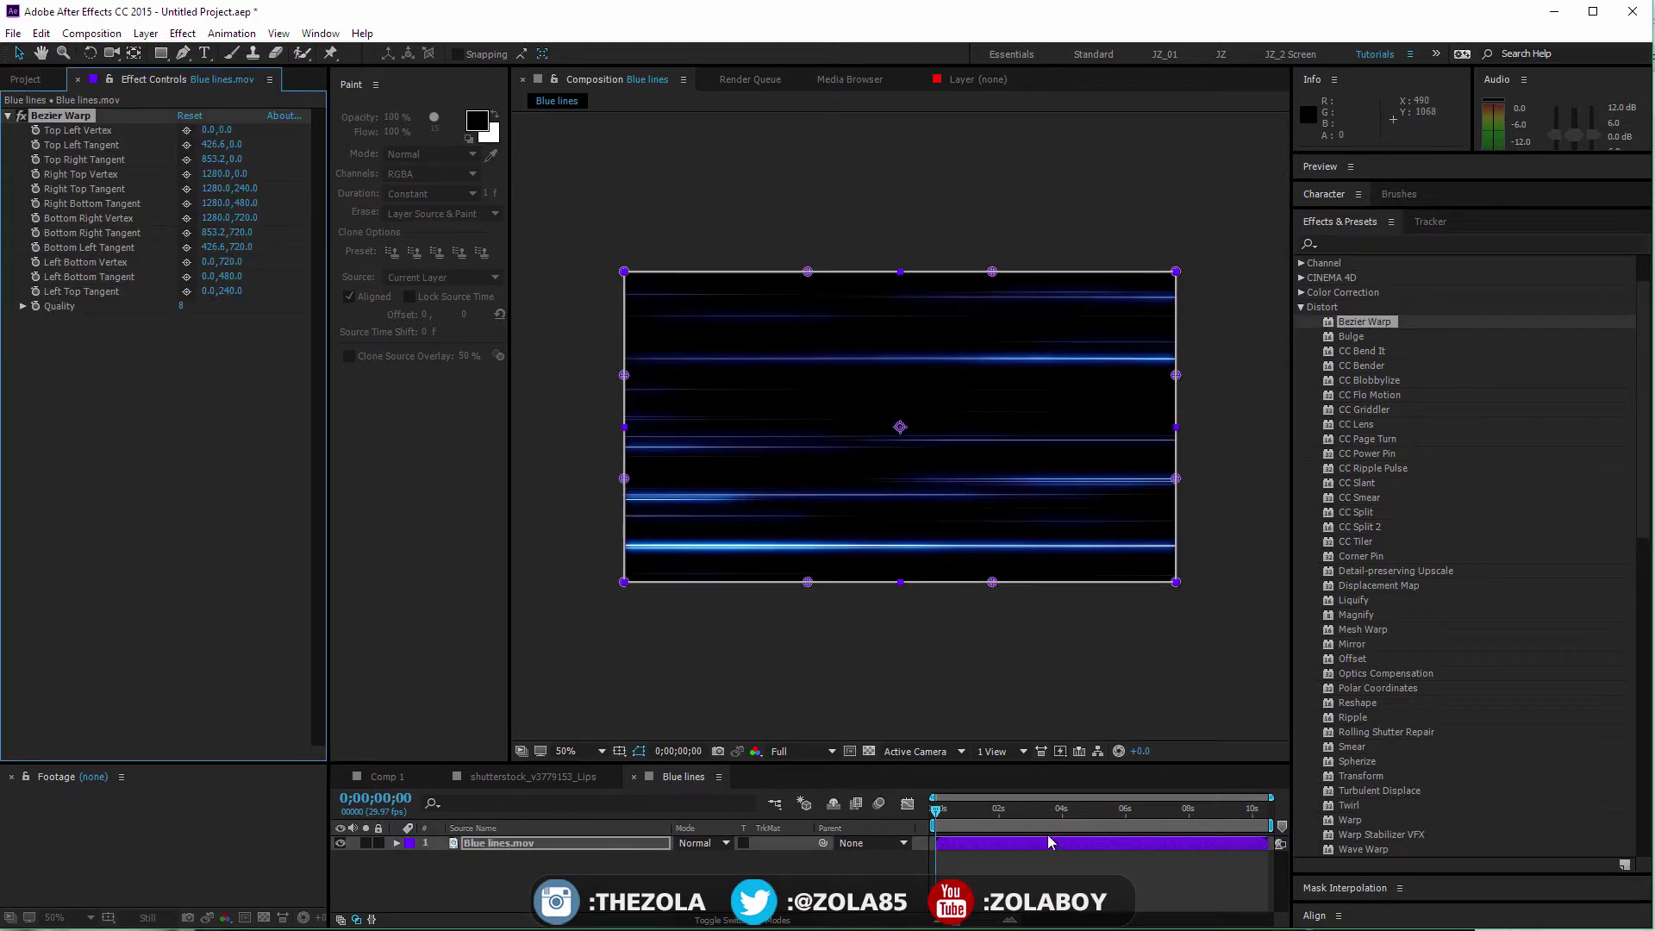
{"action": "left_click", "coordinate": [934, 815]}
{"action": "left_click_drag", "start_coordinate": [940, 817], "coordinate": [934, 774]}
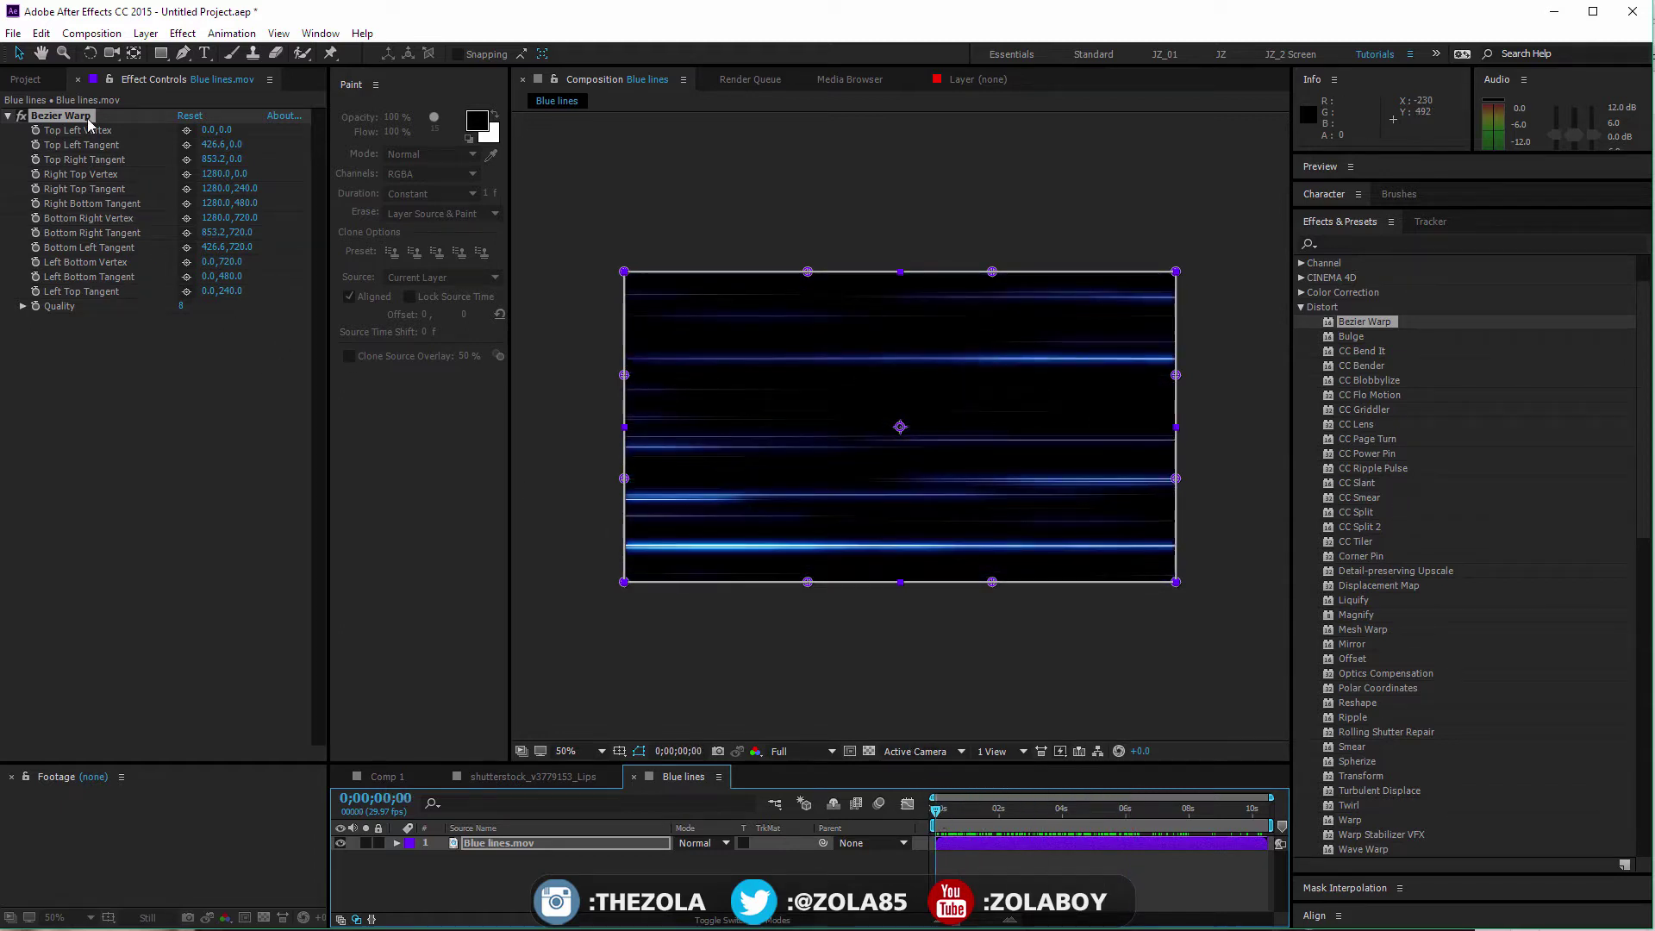
{"action": "left_click", "coordinate": [228, 327]}
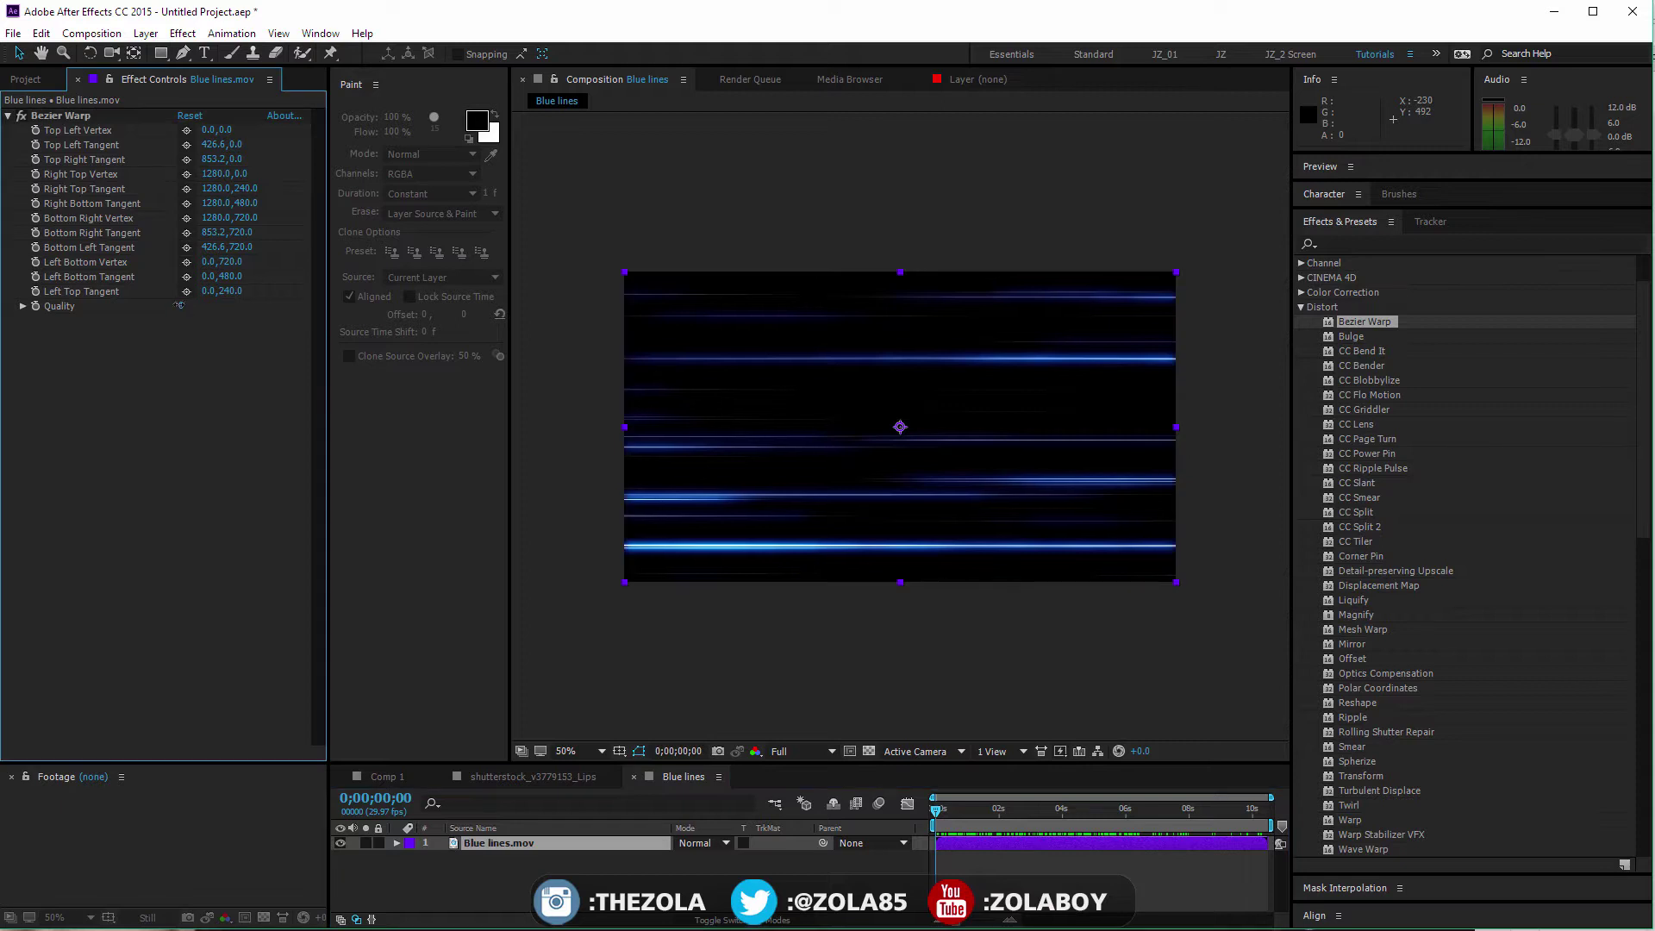
{"action": "key", "text": "space"}
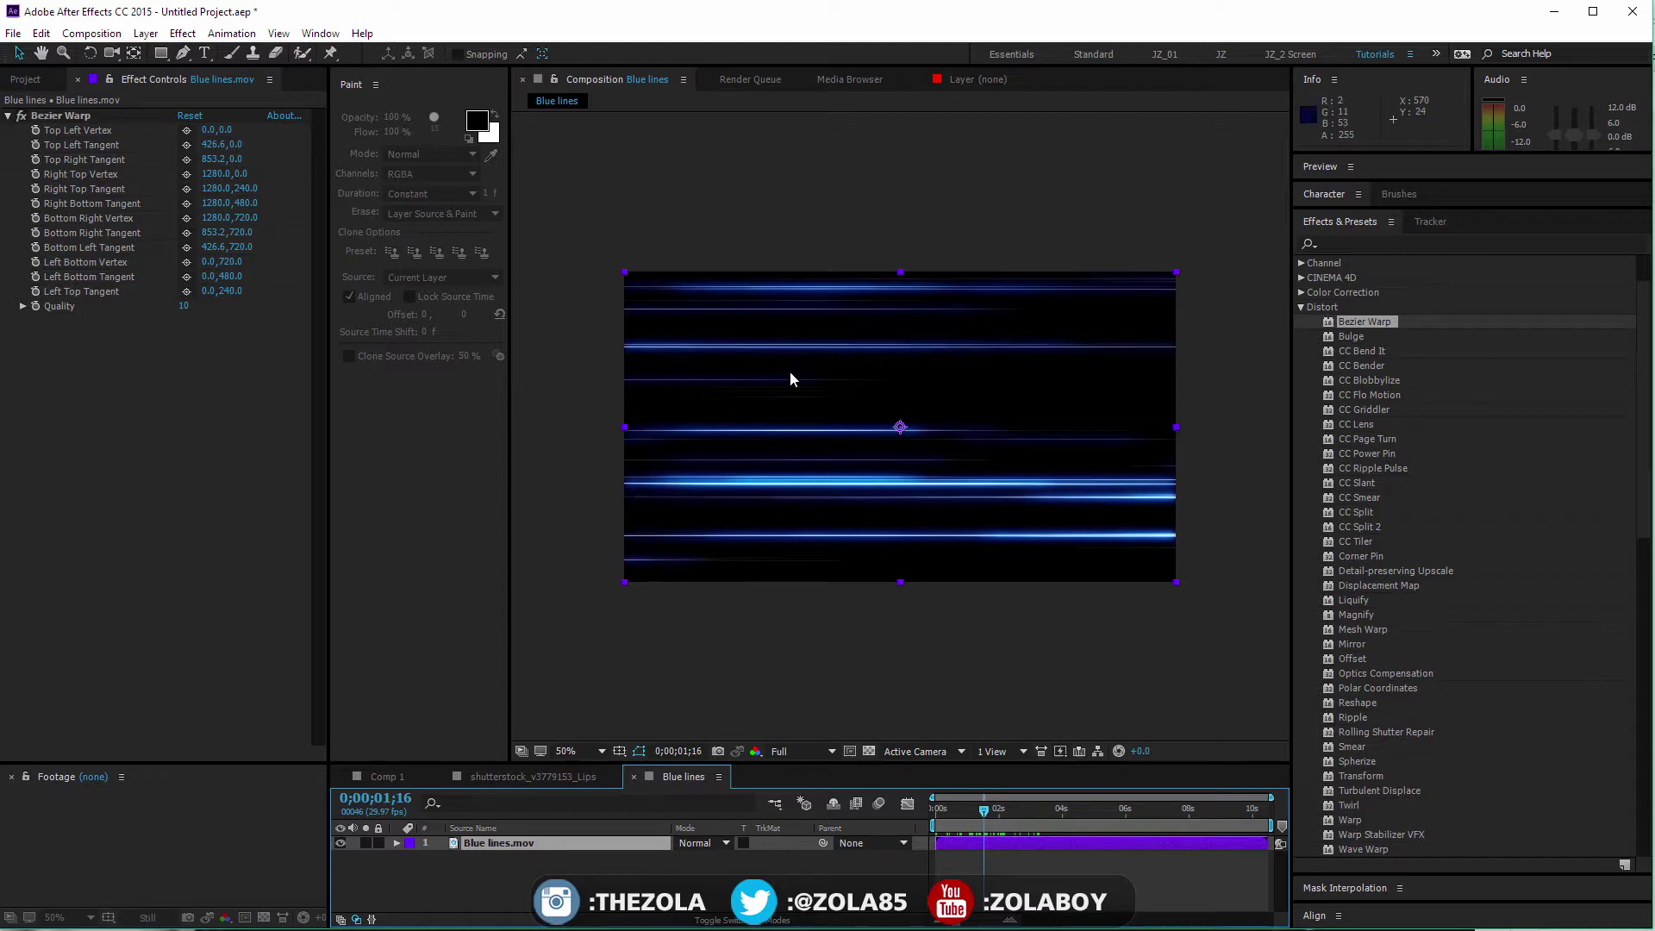
- Pull the Bezier Warp top and bottom tangent handles inward so the lines curve
{"action": "left_click", "coordinate": [69, 118]}
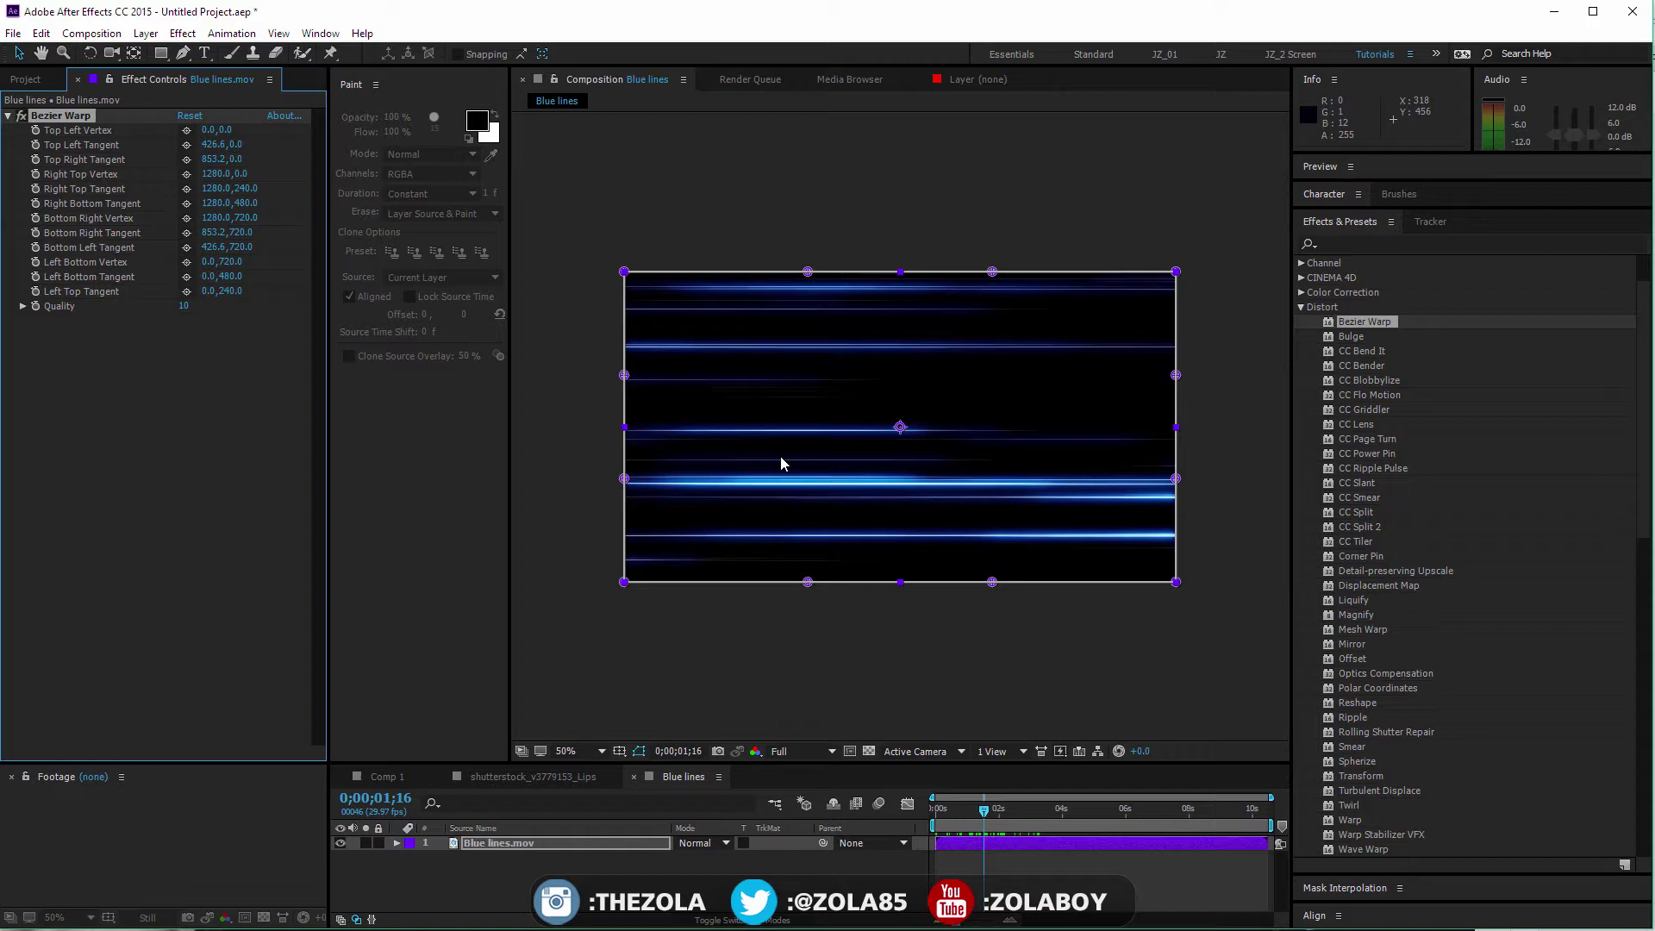
{"action": "left_click_drag", "start_coordinate": [808, 272], "coordinate": [850, 319]}
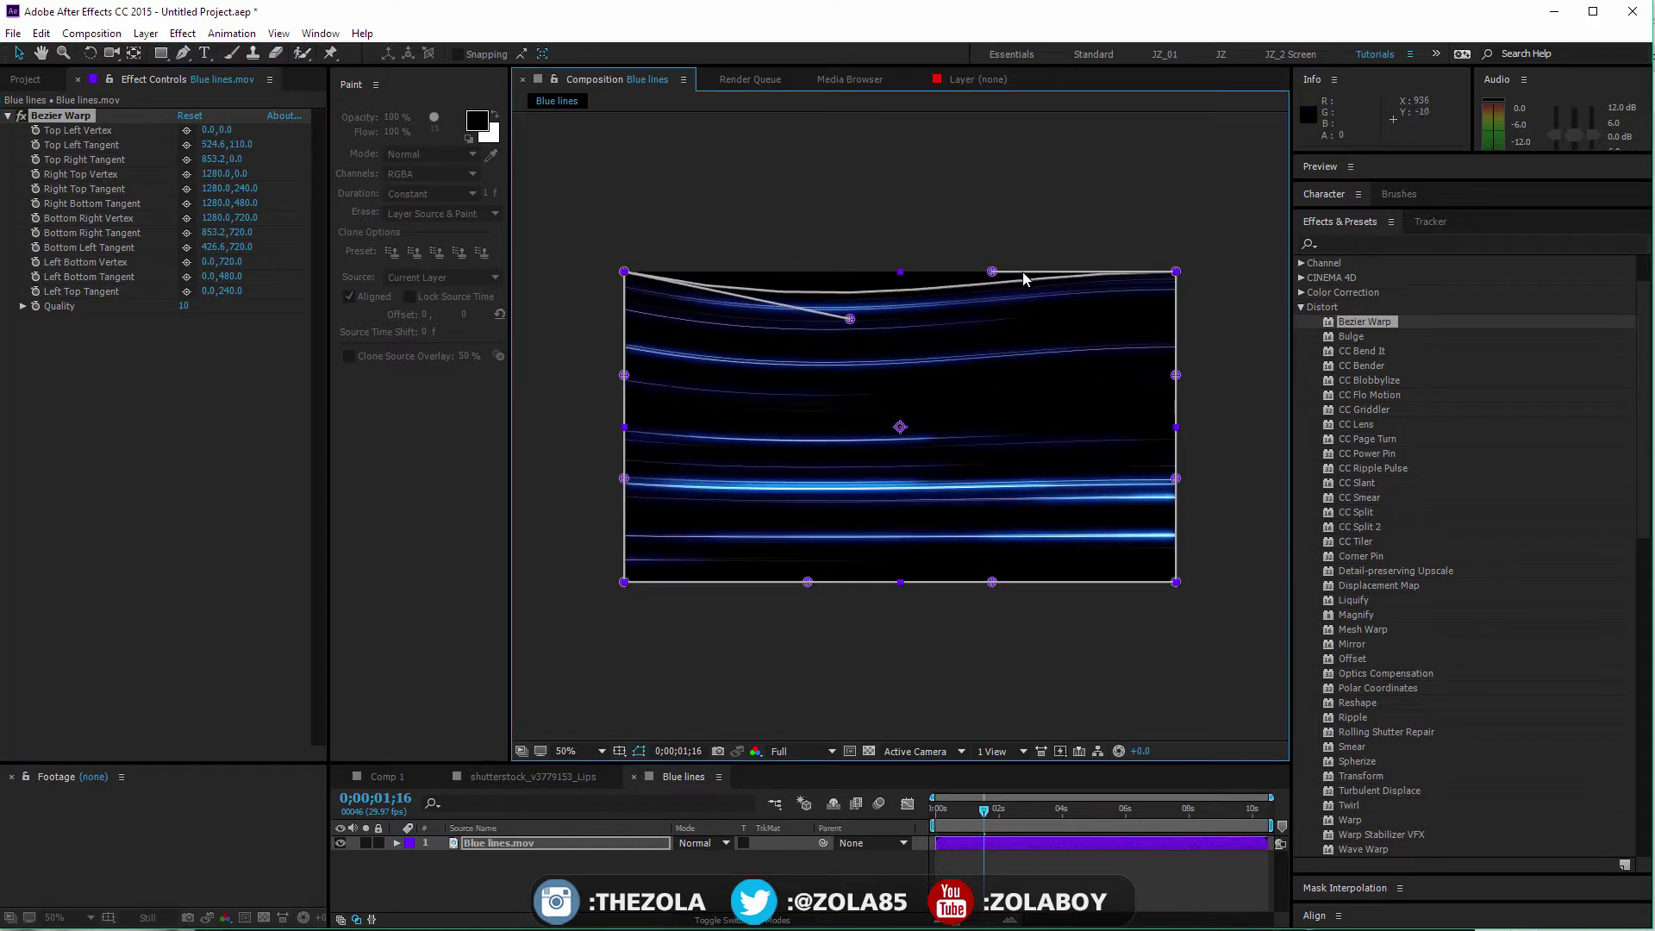
{"action": "left_click_drag", "start_coordinate": [992, 271], "coordinate": [1000, 344]}
{"action": "left_click_drag", "start_coordinate": [807, 582], "coordinate": [841, 529]}
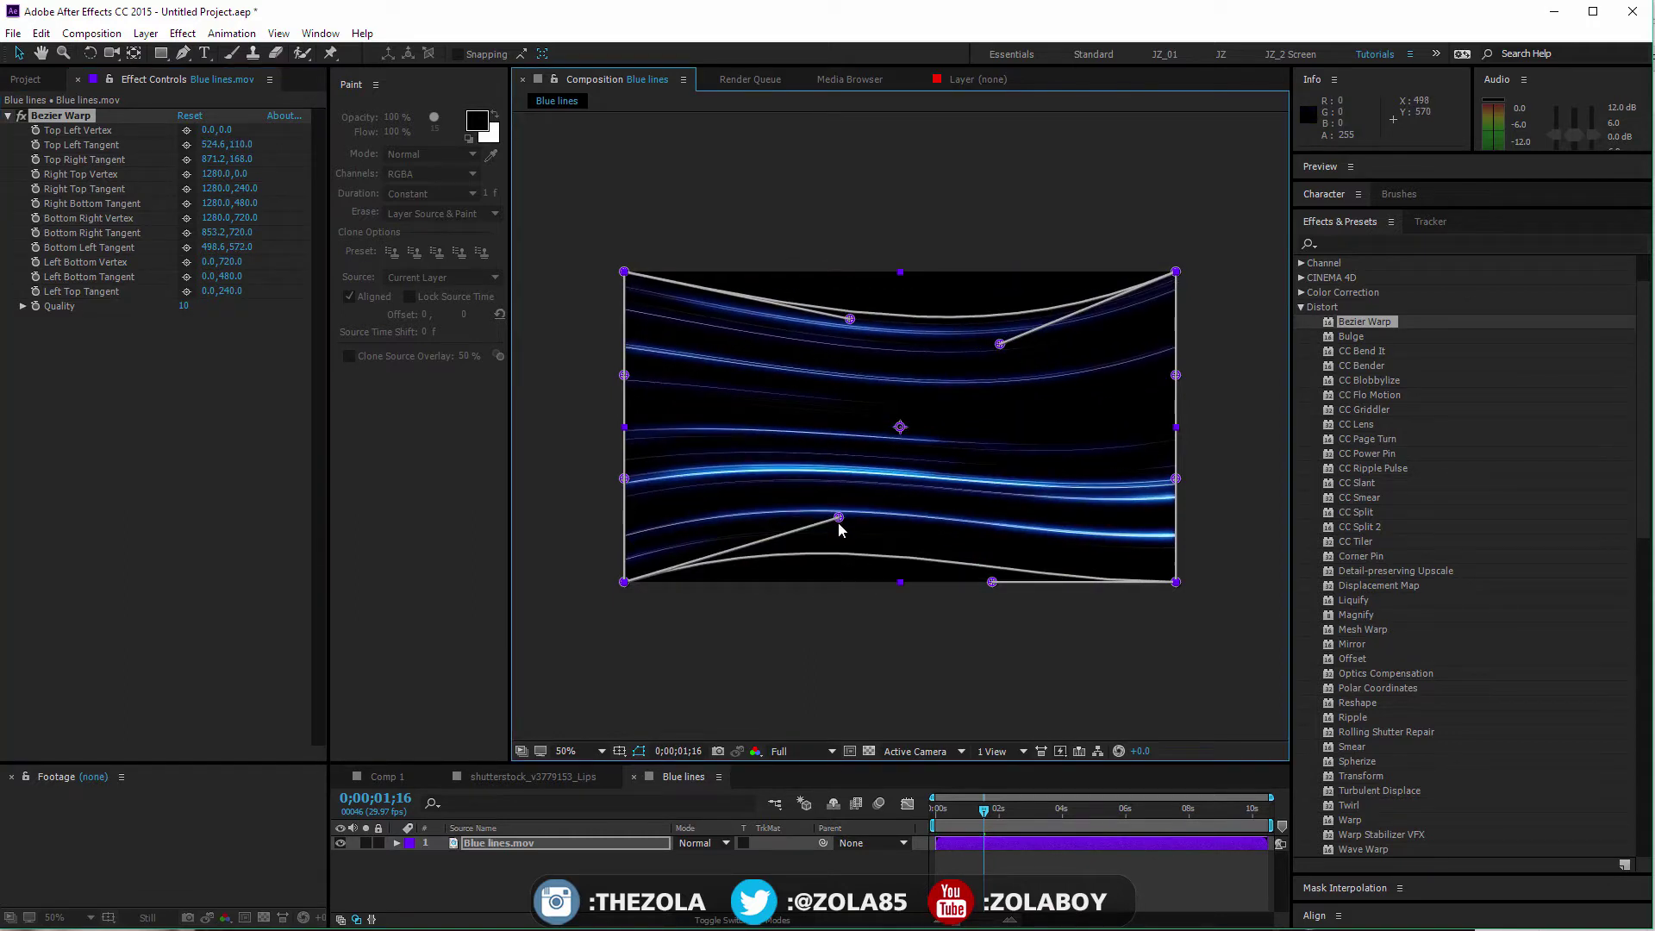
{"action": "left_click_drag", "start_coordinate": [993, 582], "coordinate": [988, 530]}
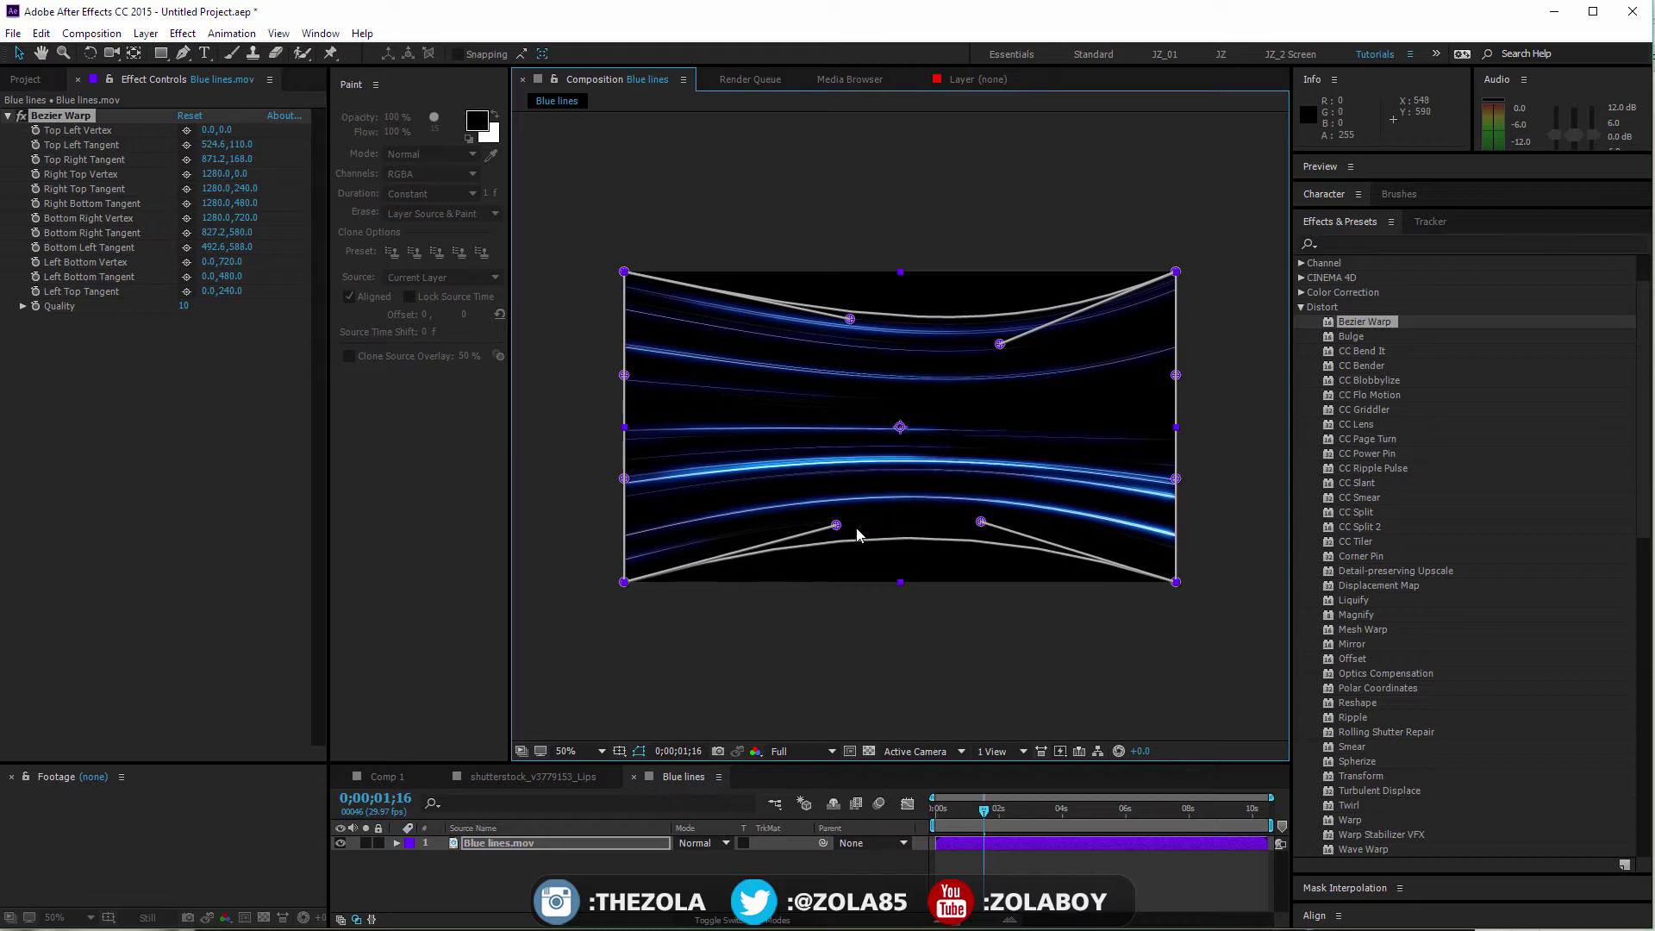
{"action": "left_click_drag", "start_coordinate": [836, 524], "coordinate": [796, 509]}
{"action": "mouse_move", "coordinate": [624, 479]}
{"action": "left_mouse_down"}
{"action": "mouse_move", "coordinate": [673, 457]}
{"action": "mouse_move", "coordinate": [625, 459]}
{"action": "left_mouse_up"}
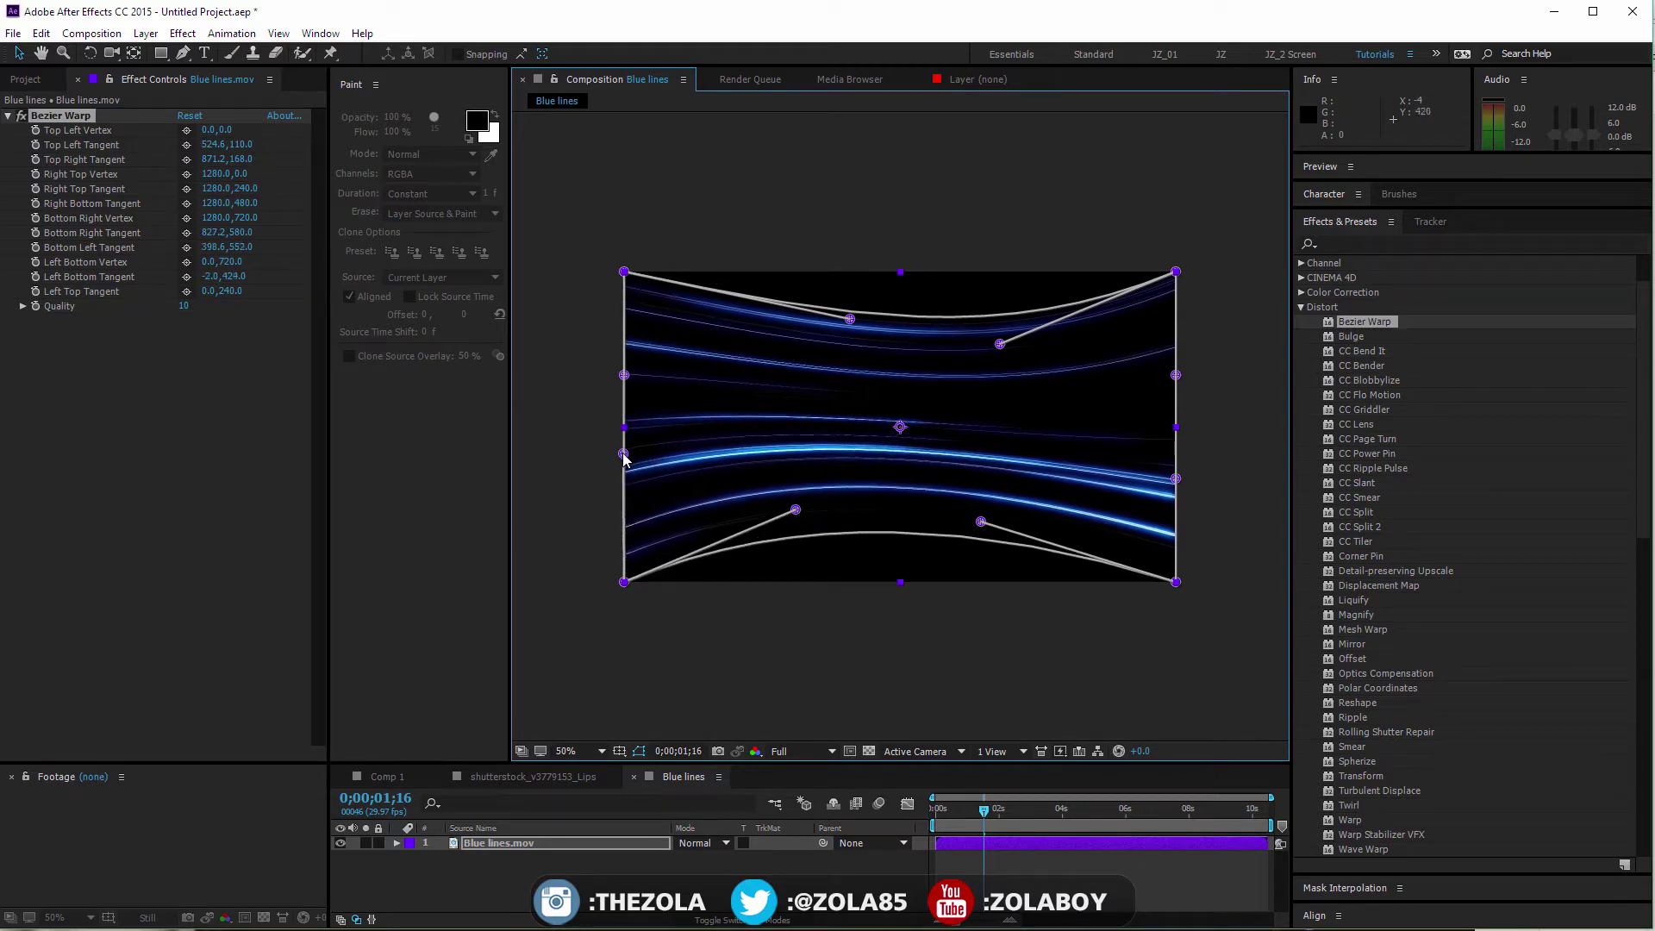
{"action": "left_click", "coordinate": [992, 690]}
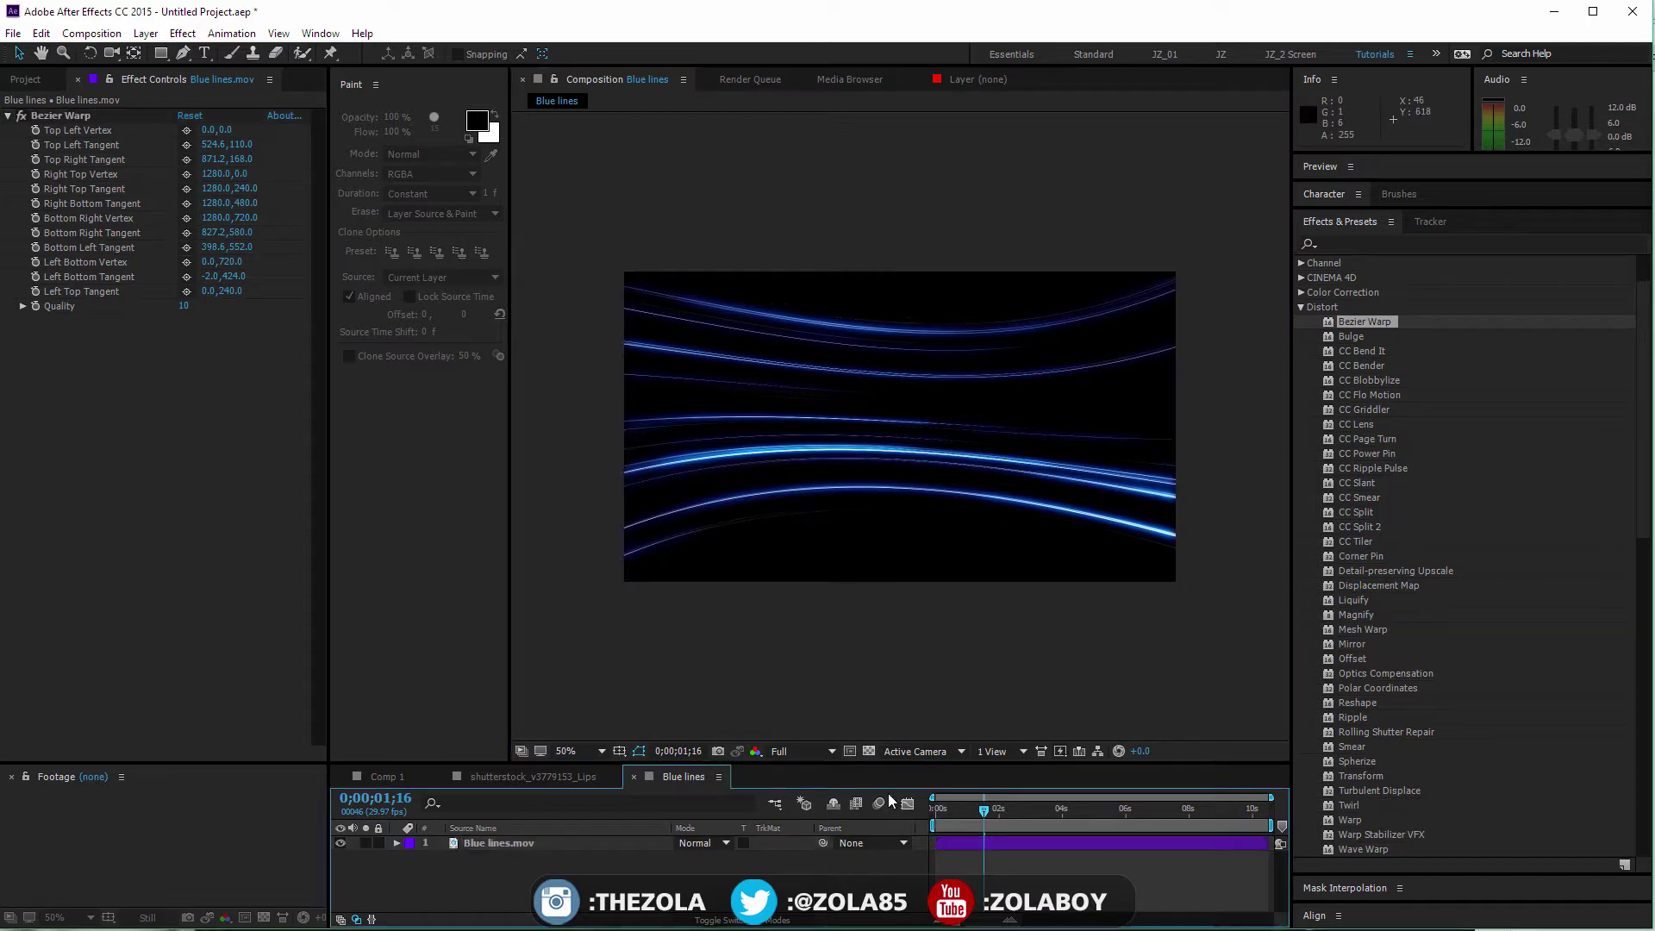
{"action": "left_click_drag", "start_coordinate": [946, 817], "coordinate": [979, 814]}
- Refine the top and bottom curves of the warped lines and scrub through the animation
{"action": "left_click", "coordinate": [499, 843]}
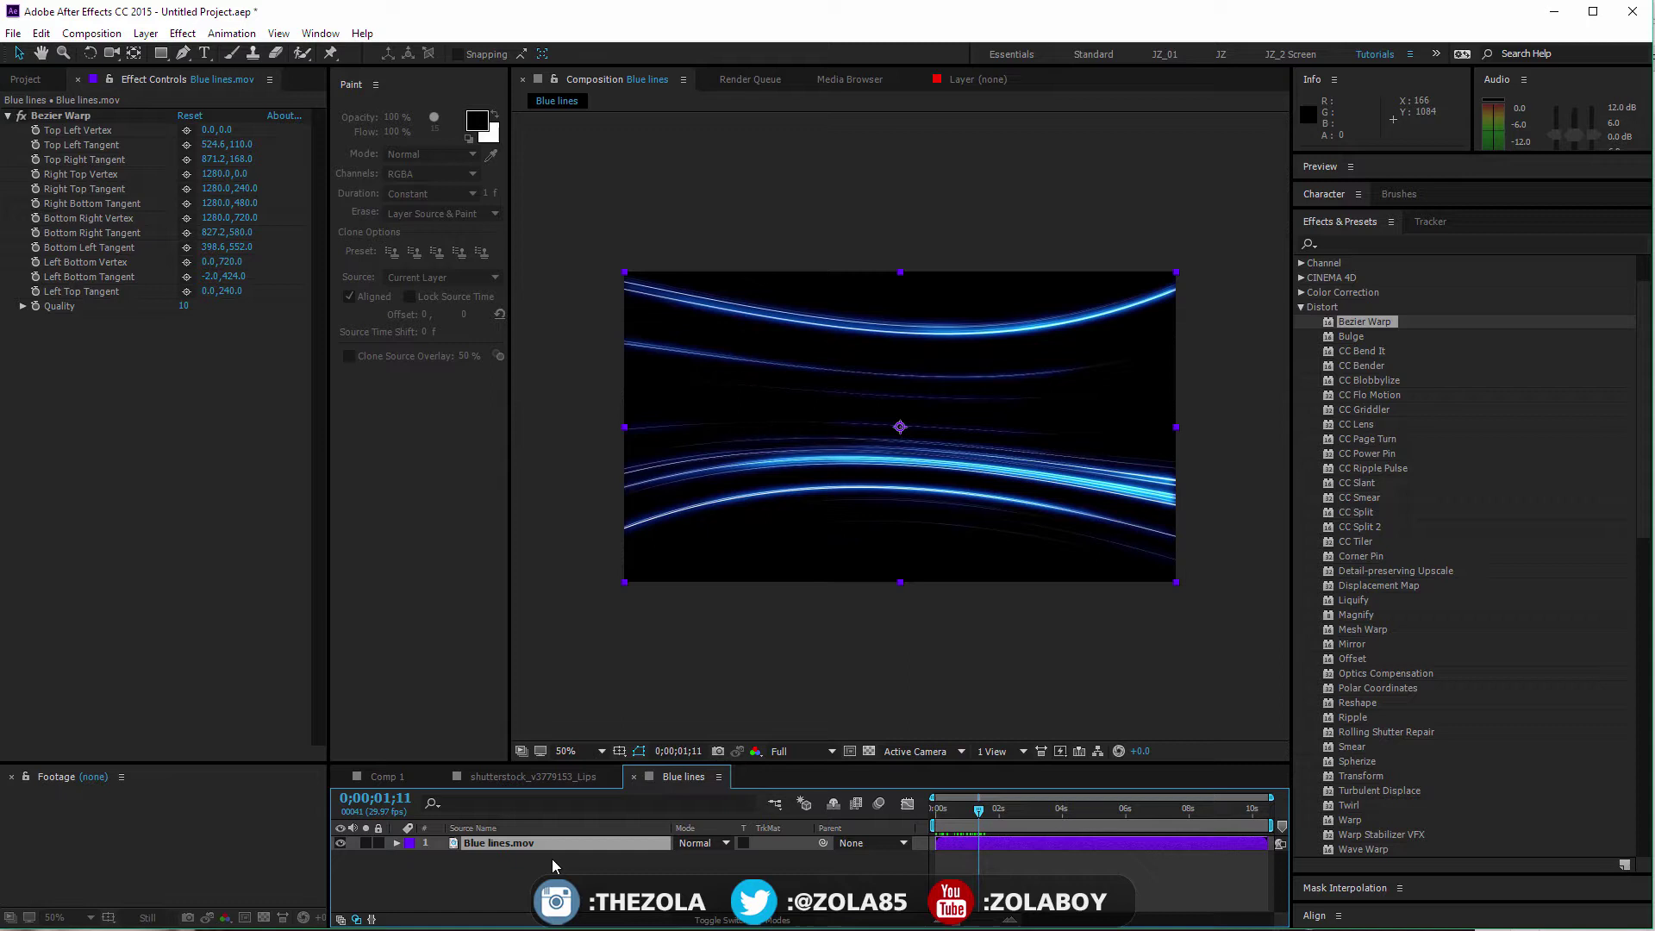
{"action": "left_click", "coordinate": [60, 116]}
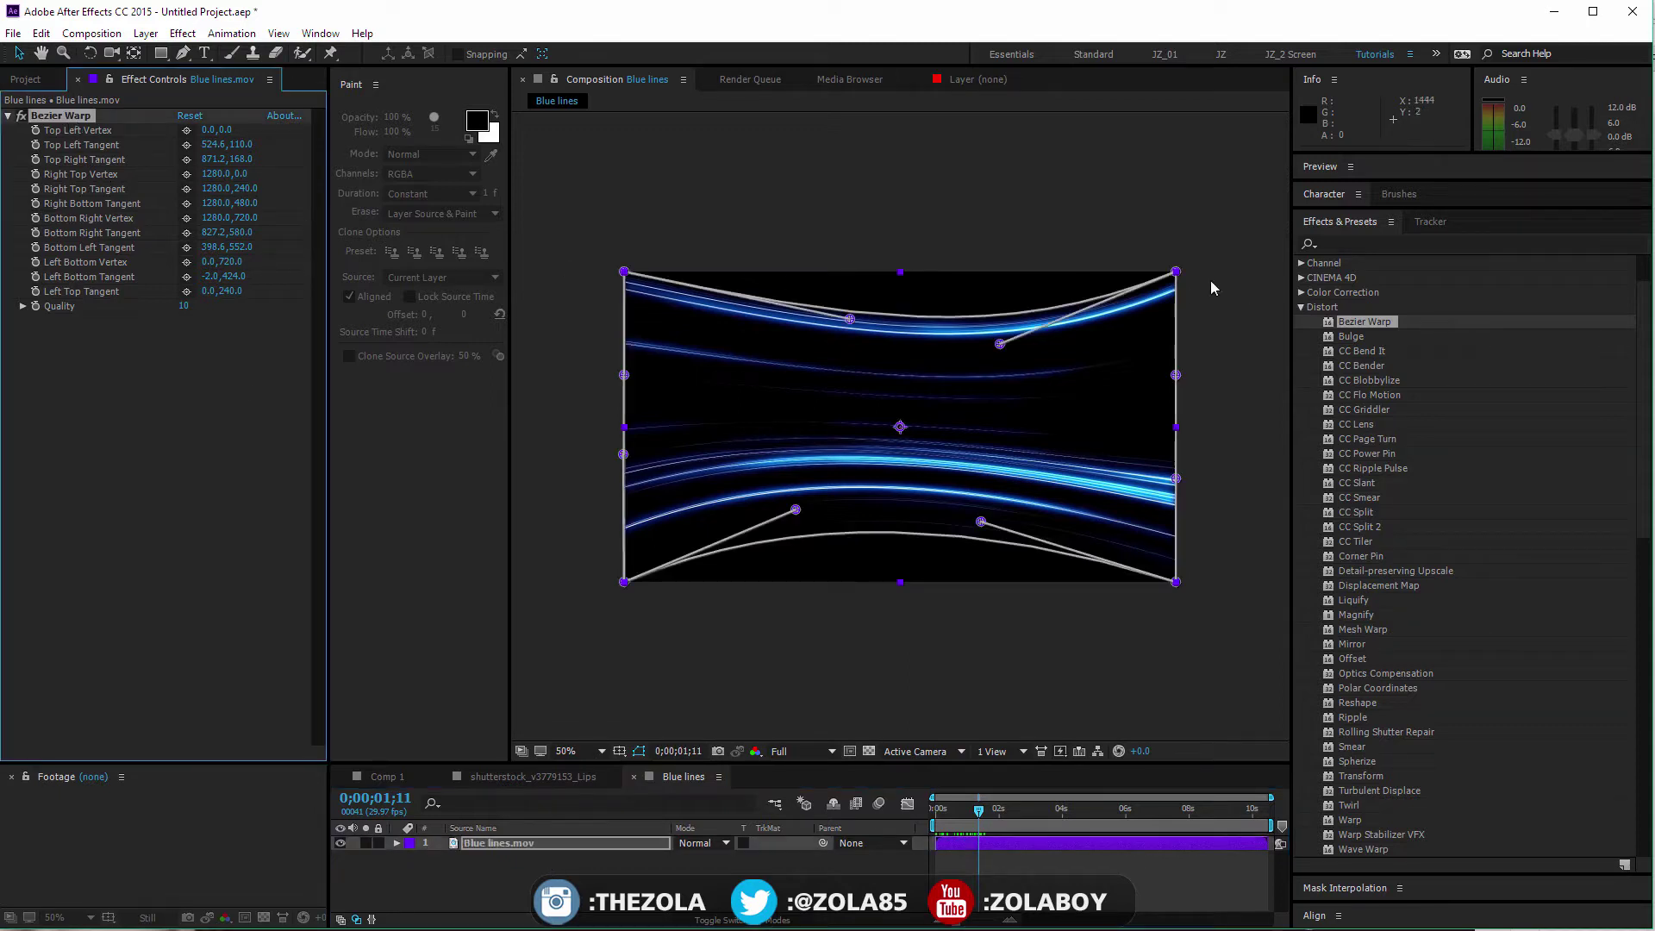
{"action": "left_click_drag", "start_coordinate": [1002, 346], "coordinate": [1014, 338]}
{"action": "left_click_drag", "start_coordinate": [852, 321], "coordinate": [788, 343]}
{"action": "left_click_drag", "start_coordinate": [982, 521], "coordinate": [977, 504]}
{"action": "left_click_drag", "start_coordinate": [796, 510], "coordinate": [782, 508]}
{"action": "left_click_drag", "start_coordinate": [977, 504], "coordinate": [984, 492]}
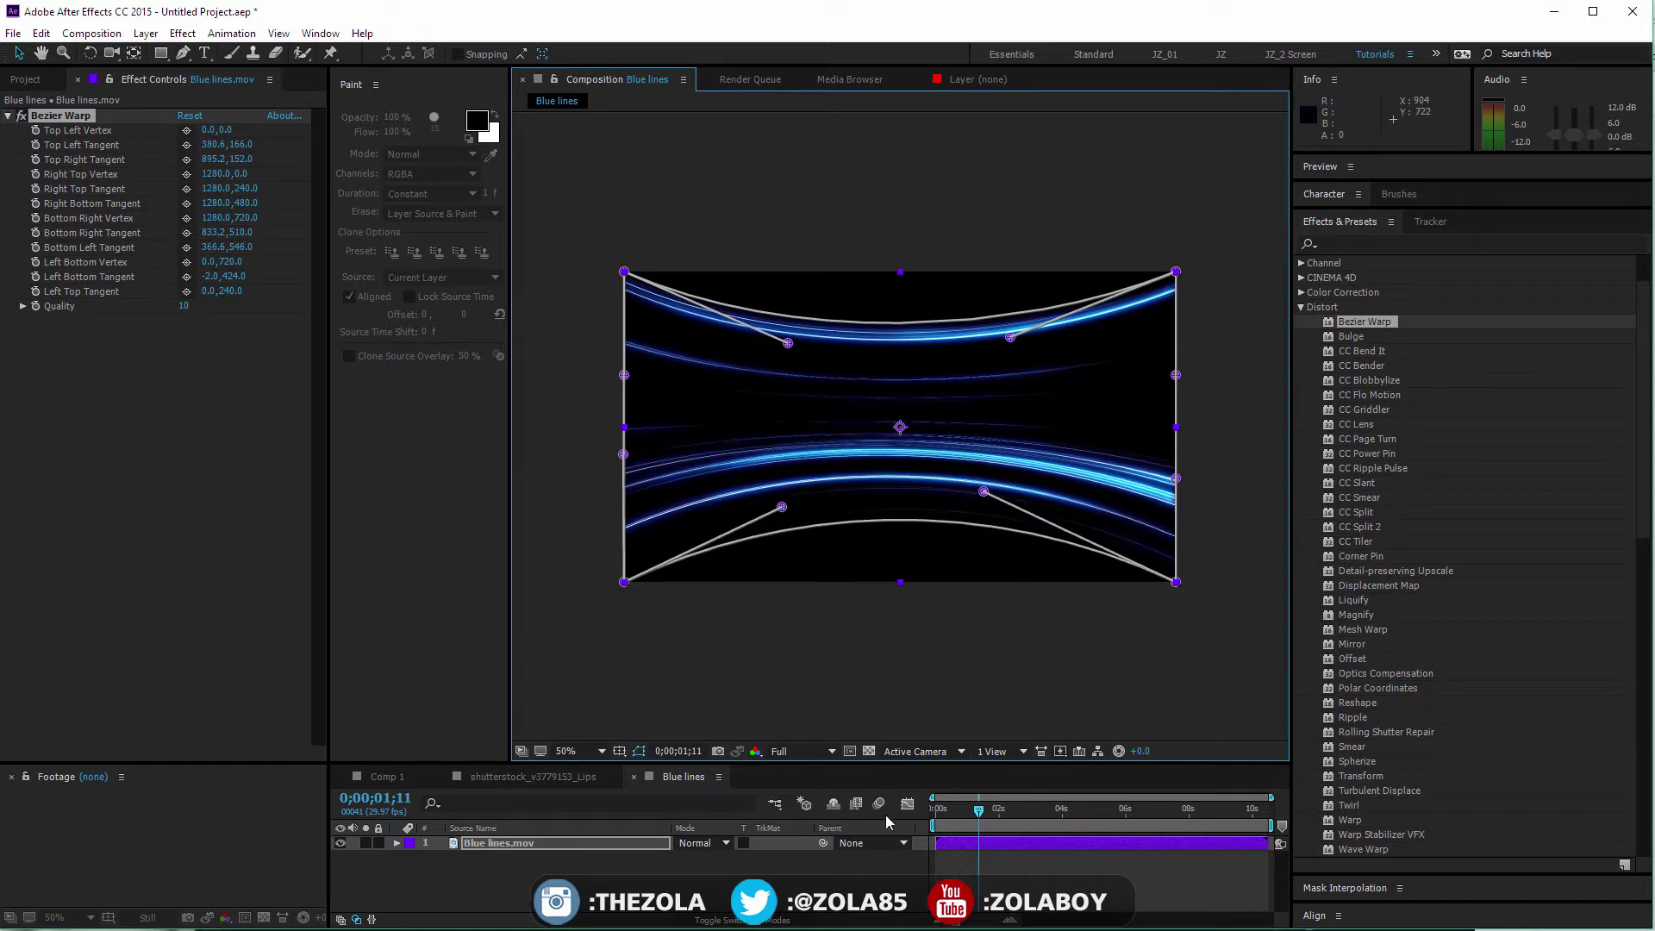
{"action": "left_click", "coordinate": [913, 867]}
{"action": "left_click", "coordinate": [936, 810]}
{"action": "left_click_drag", "start_coordinate": [936, 810], "coordinate": [1051, 806]}
- Fit the composition to the viewer and play back the warped animation
{"action": "key", "text": "slash"}
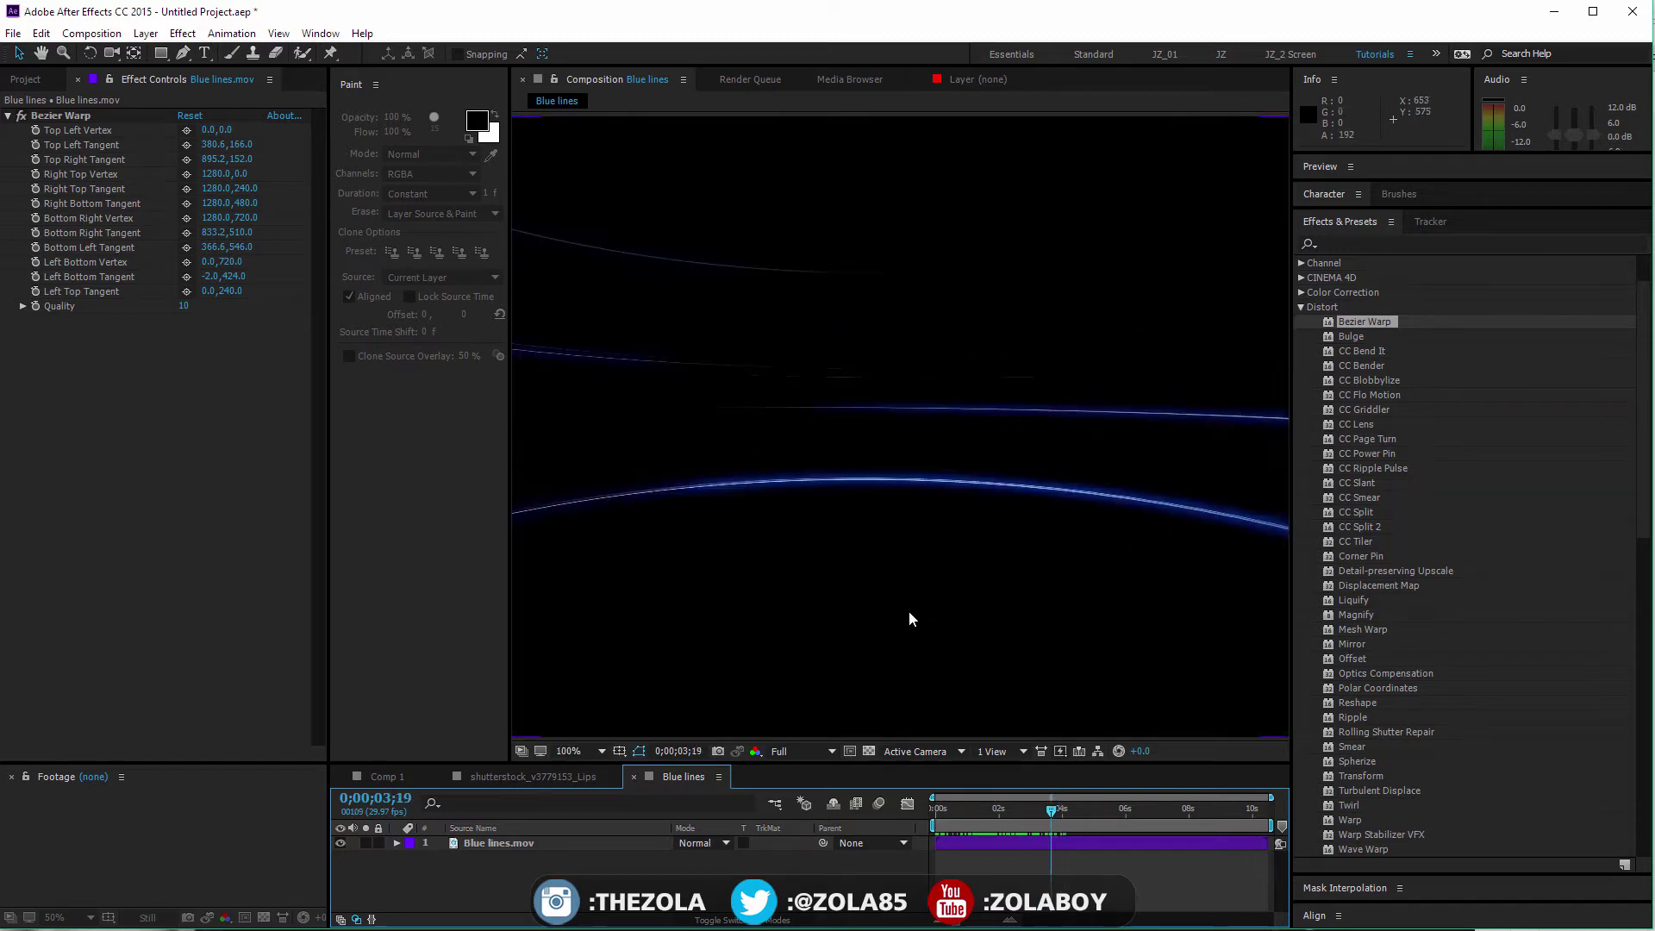
{"action": "left_click", "coordinate": [561, 758]}
{"action": "left_click", "coordinate": [604, 784]}
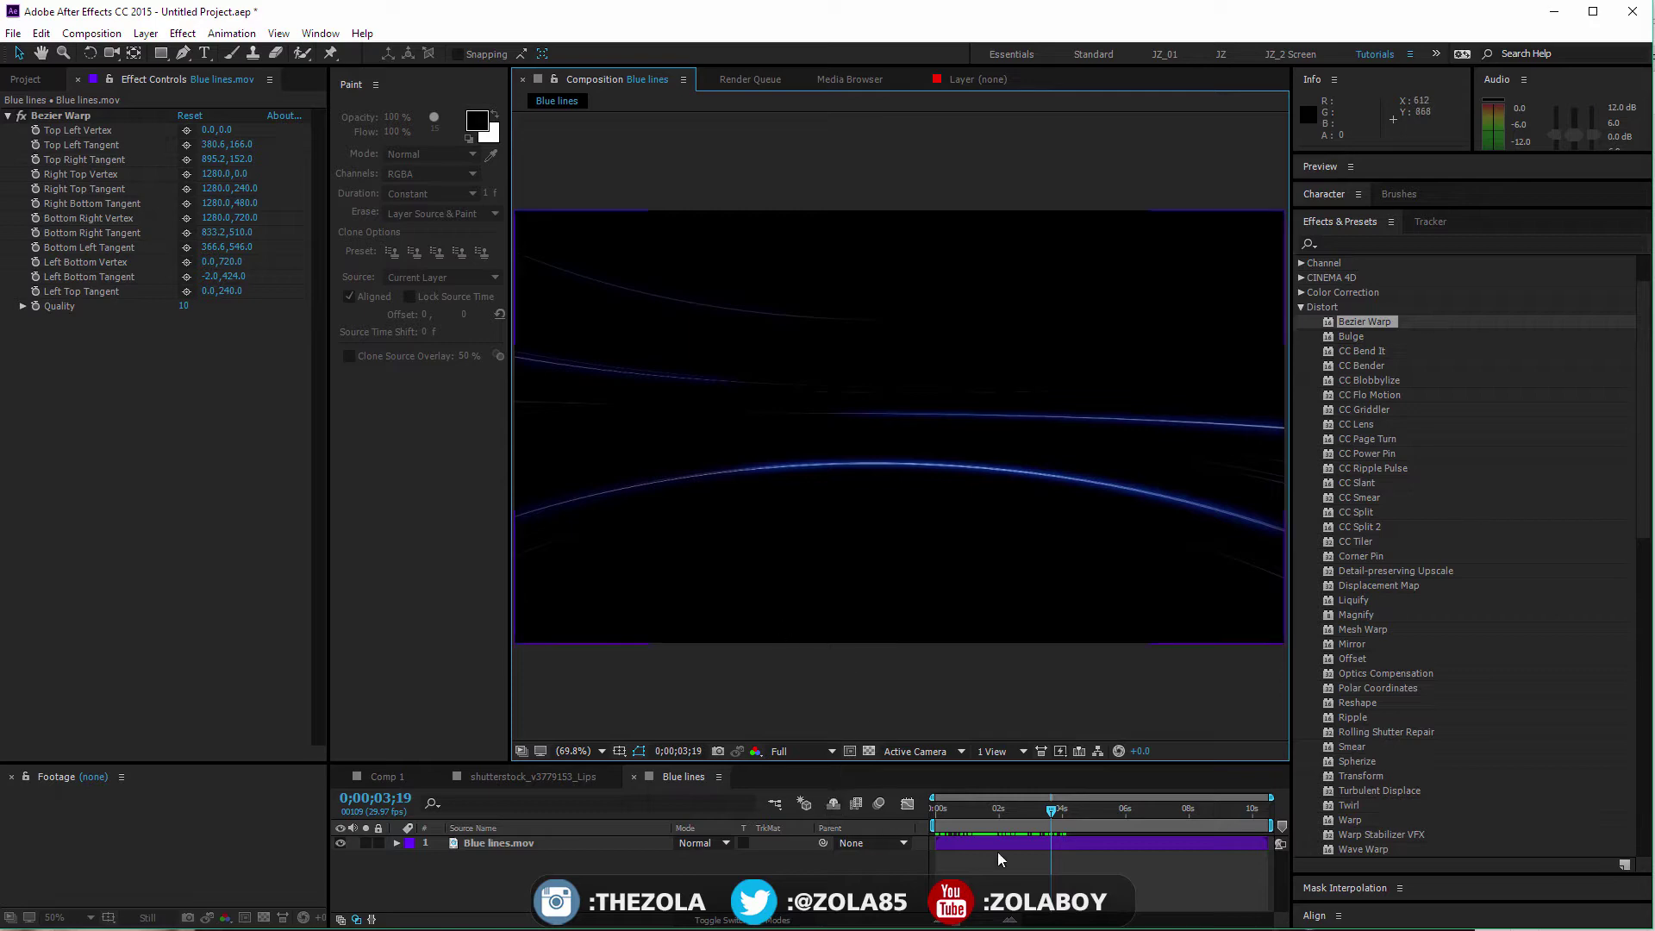
{"action": "key", "text": "space"}
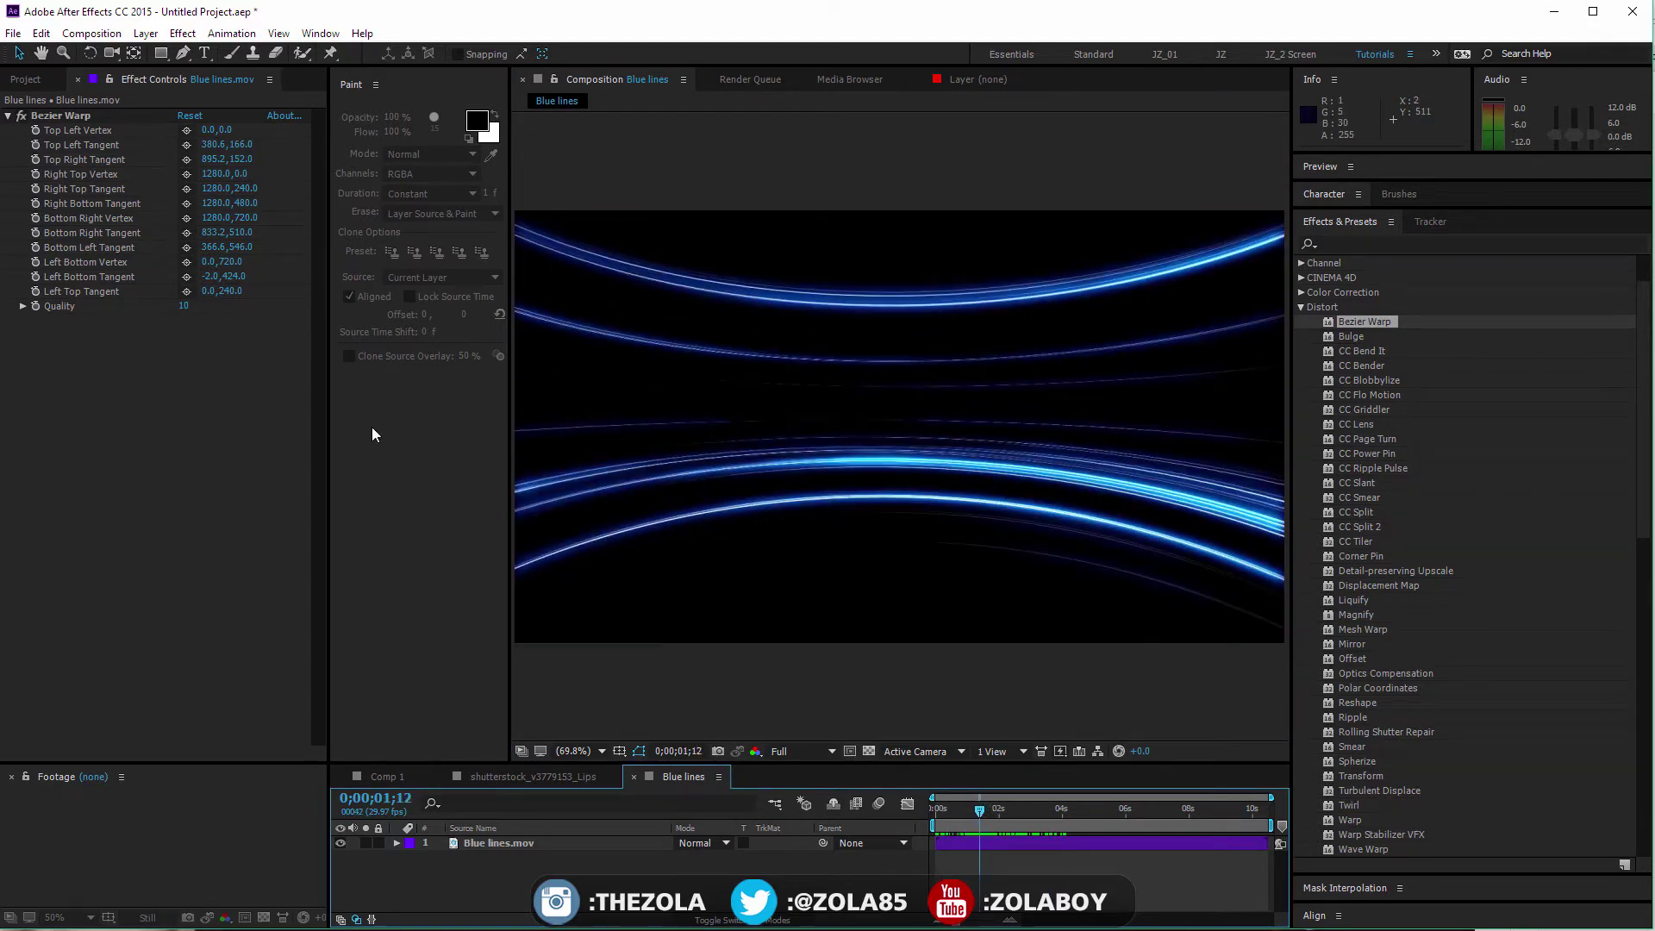
- In Comp 1, delete CC Blobbylize from the face layer
{"action": "left_click", "coordinate": [505, 777]}
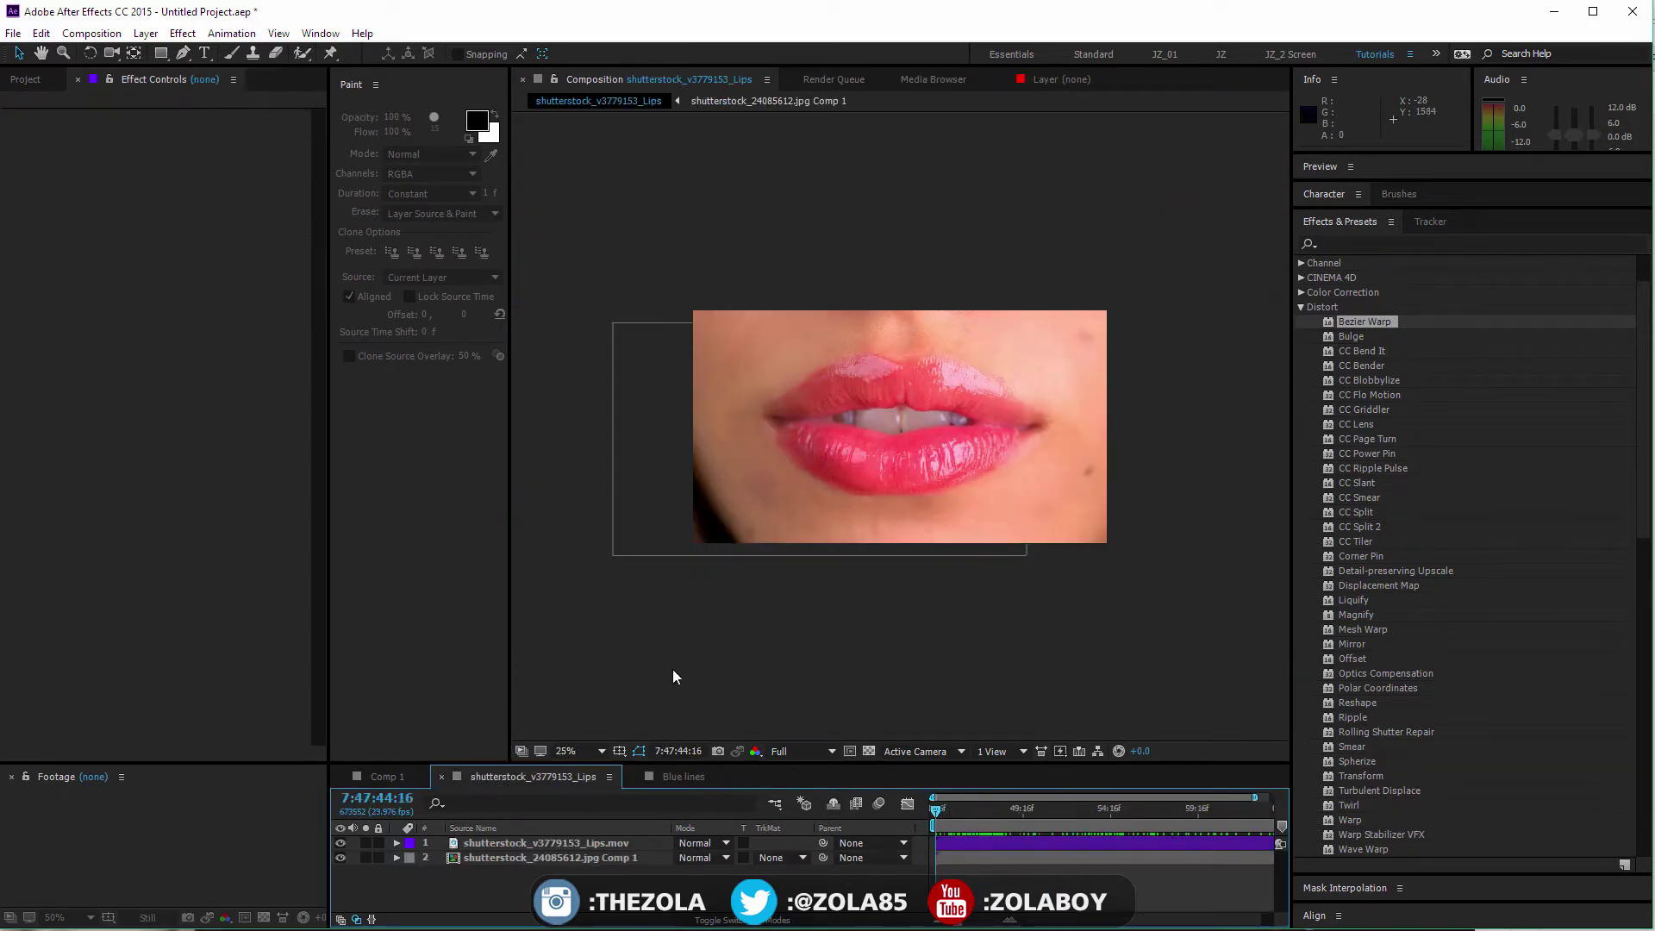
{"action": "left_click", "coordinate": [380, 777]}
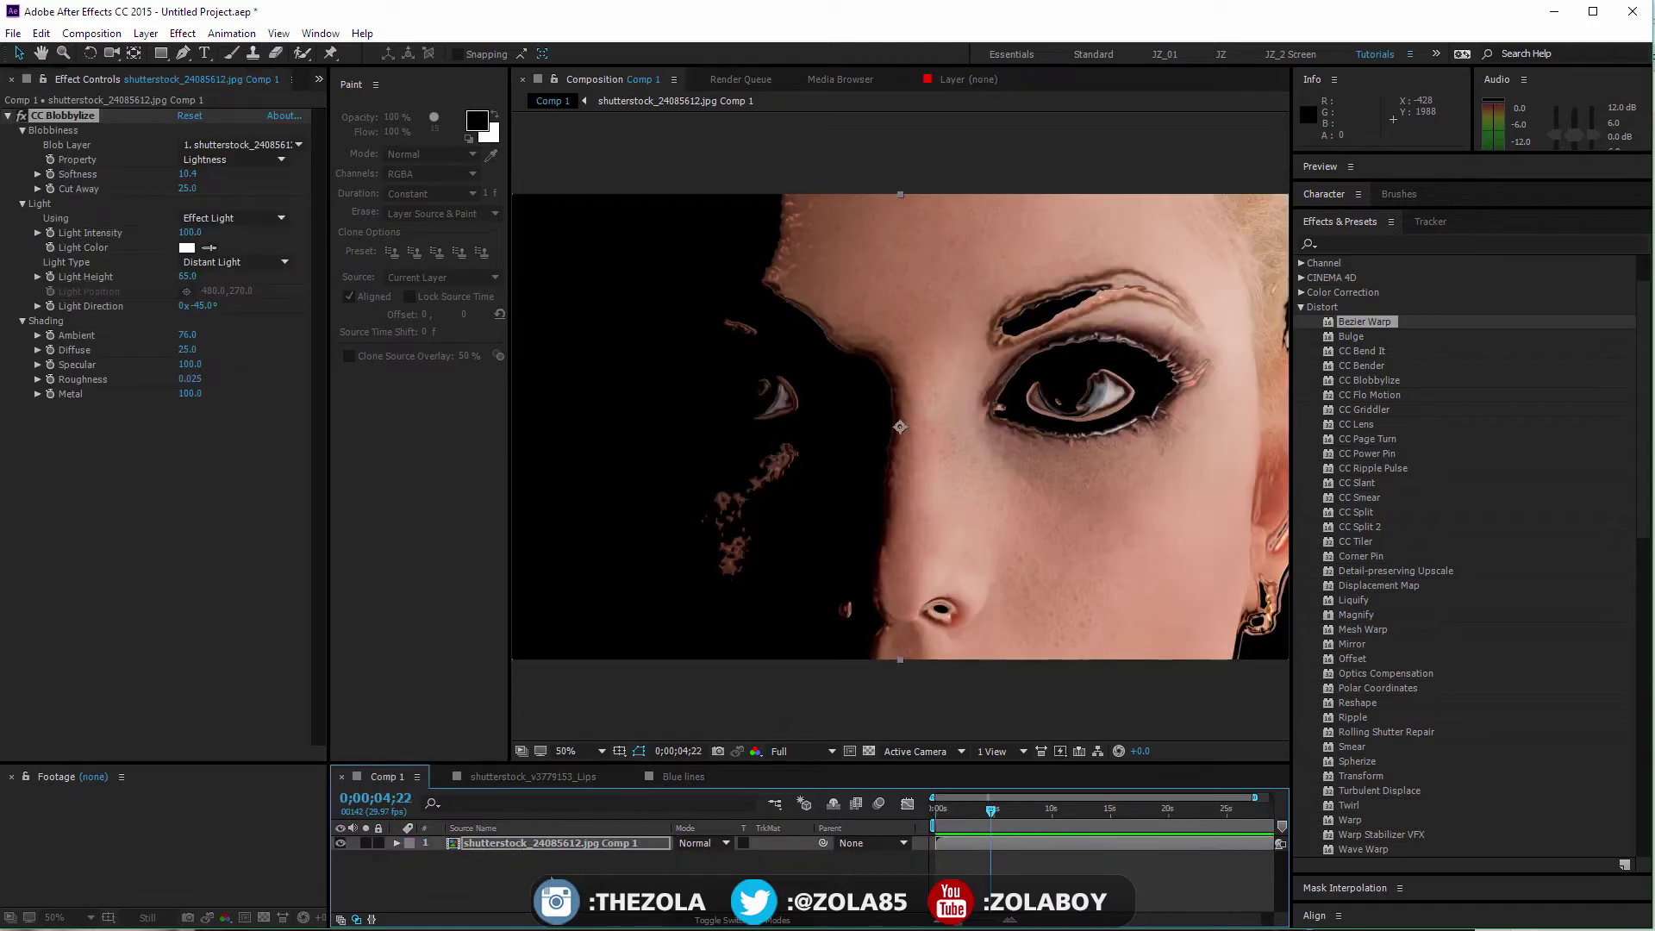
{"action": "key", "text": "Delete"}
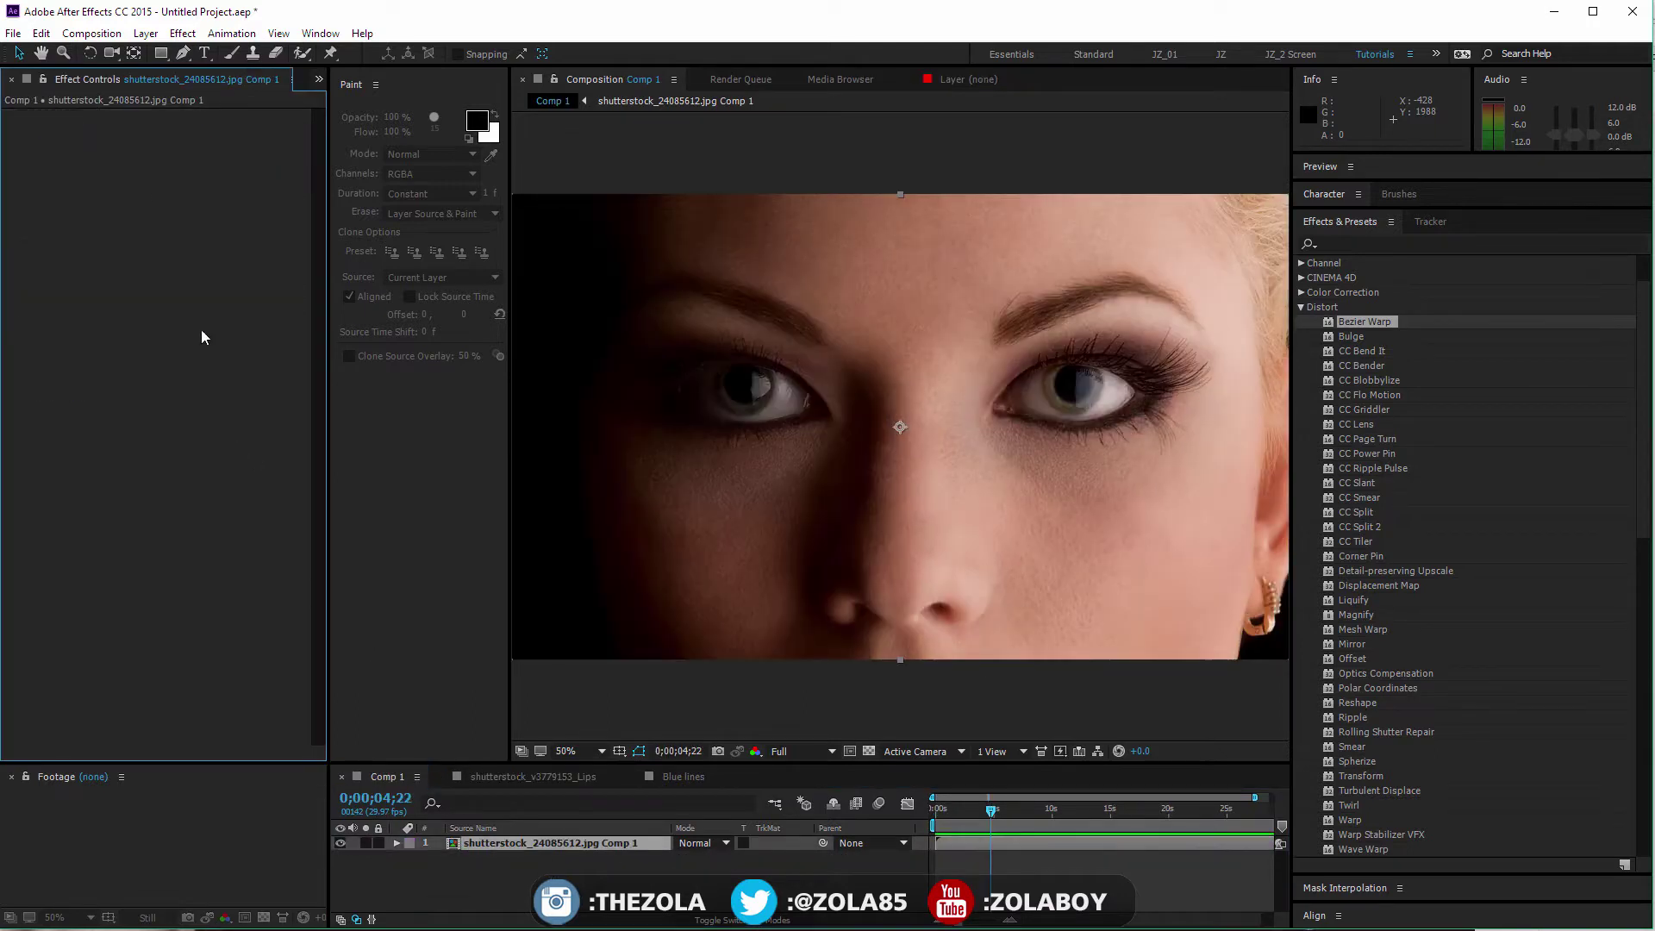
- Test Bezier Warp on the face by pulling its corners, delete it, and return to Blue lines
{"action": "left_click_drag", "start_coordinate": [1390, 326], "coordinate": [636, 541]}
{"action": "mouse_move", "coordinate": [542, 836]}
{"action": "left_mouse_down"}
{"action": "mouse_move", "coordinate": [594, 825]}
{"action": "mouse_move", "coordinate": [1336, 334]}
{"action": "mouse_move", "coordinate": [1262, 348]}
{"action": "mouse_move", "coordinate": [561, 846]}
{"action": "left_mouse_up"}
{"action": "left_click_drag", "start_coordinate": [762, 194], "coordinate": [831, 383]}
{"action": "left_click_drag", "start_coordinate": [1038, 194], "coordinate": [1034, 480]}
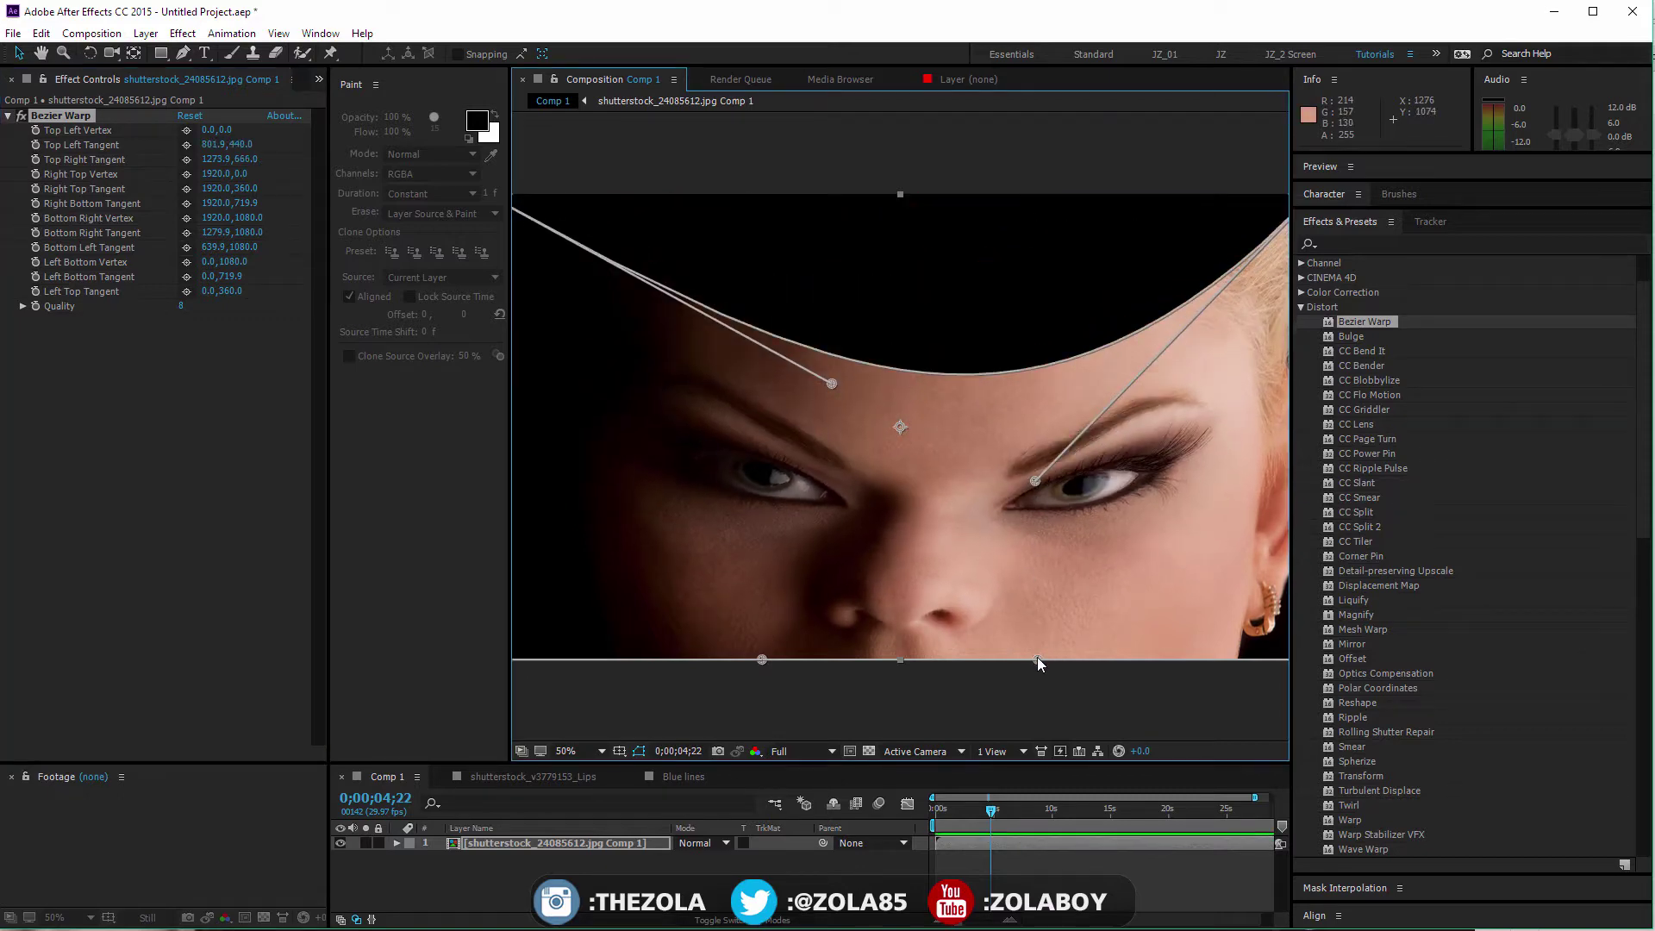
{"action": "left_click_drag", "start_coordinate": [1037, 657], "coordinate": [919, 462]}
{"action": "left_click_drag", "start_coordinate": [773, 654], "coordinate": [791, 457]}
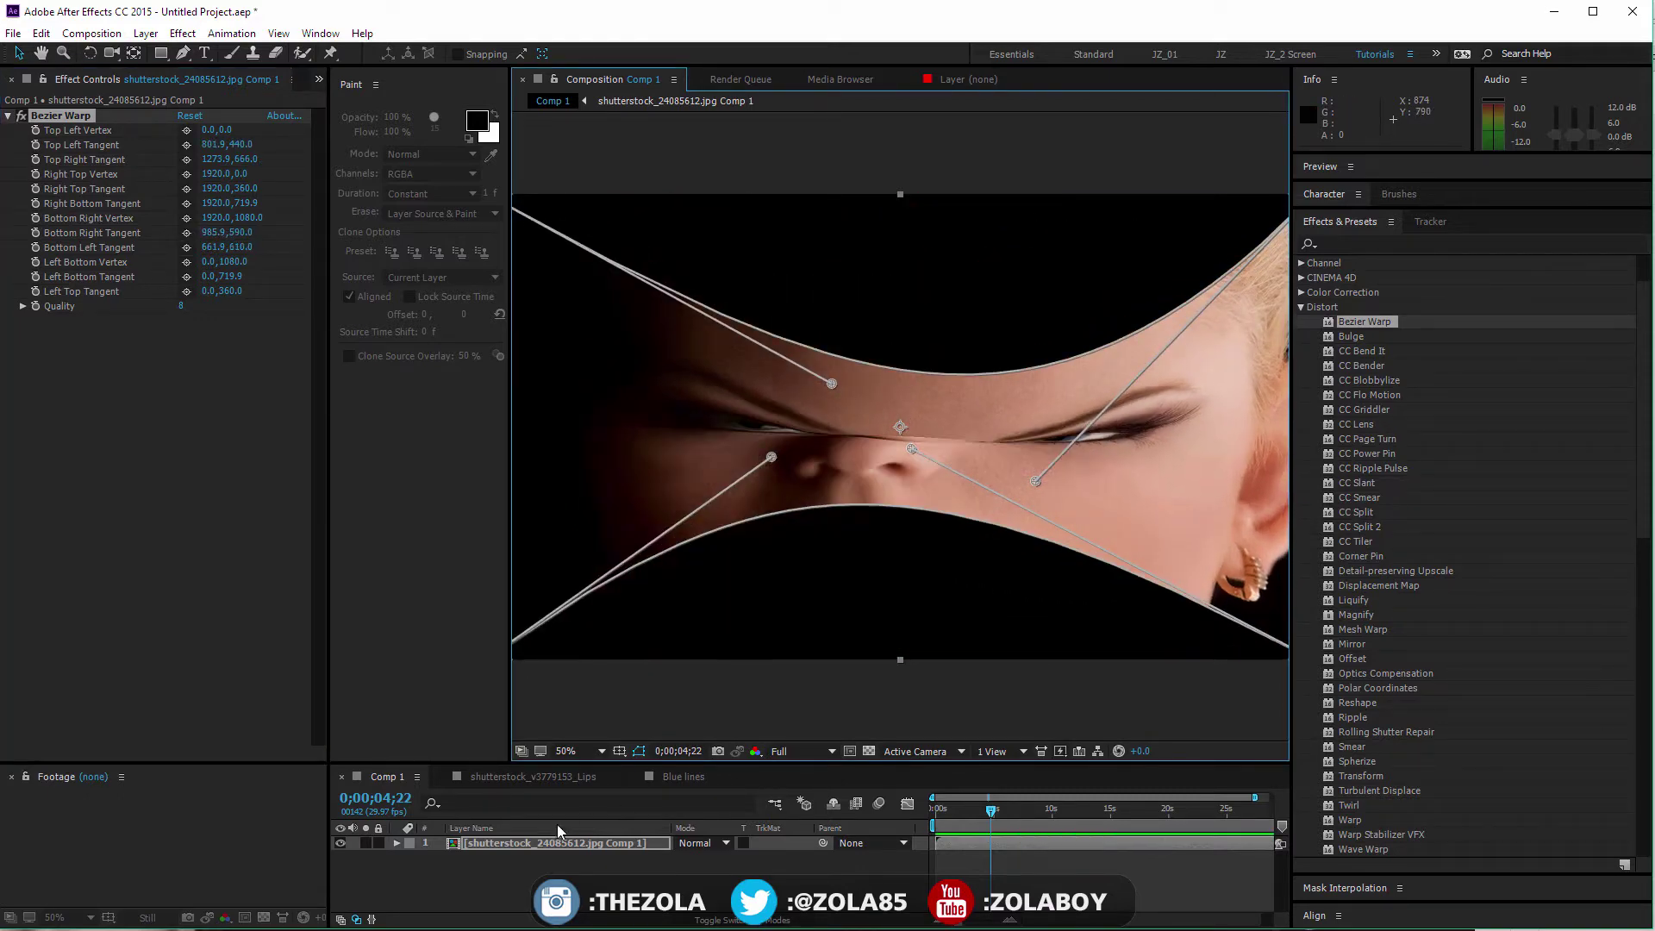
{"action": "left_click", "coordinate": [62, 113]}
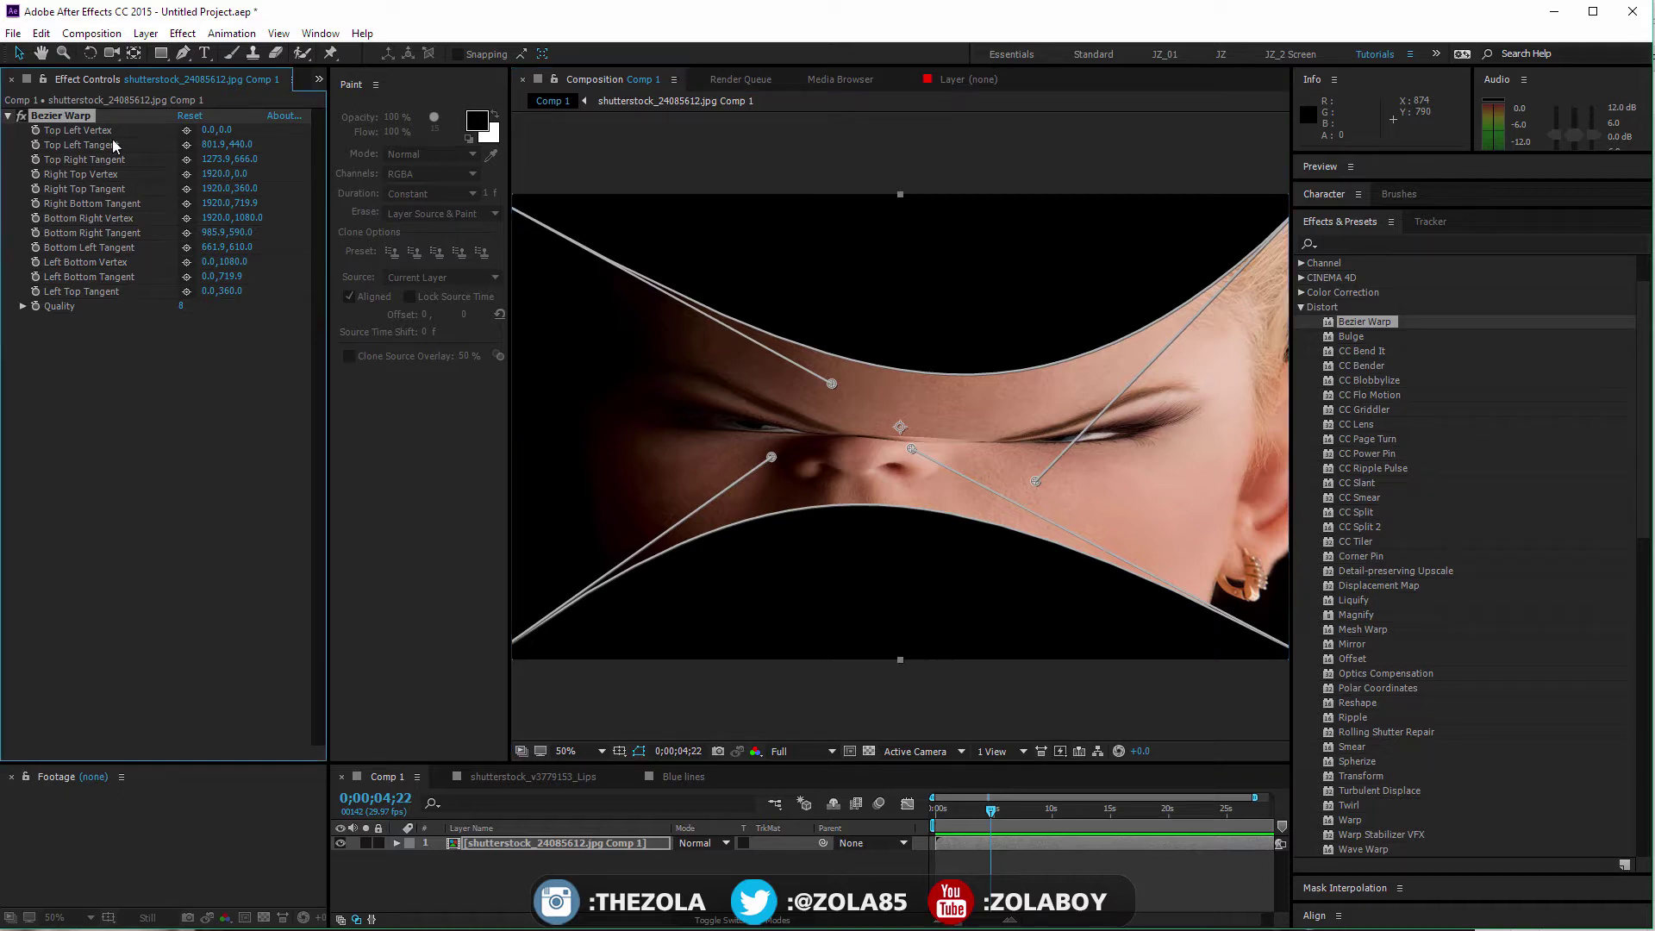
{"action": "key", "text": "Delete"}
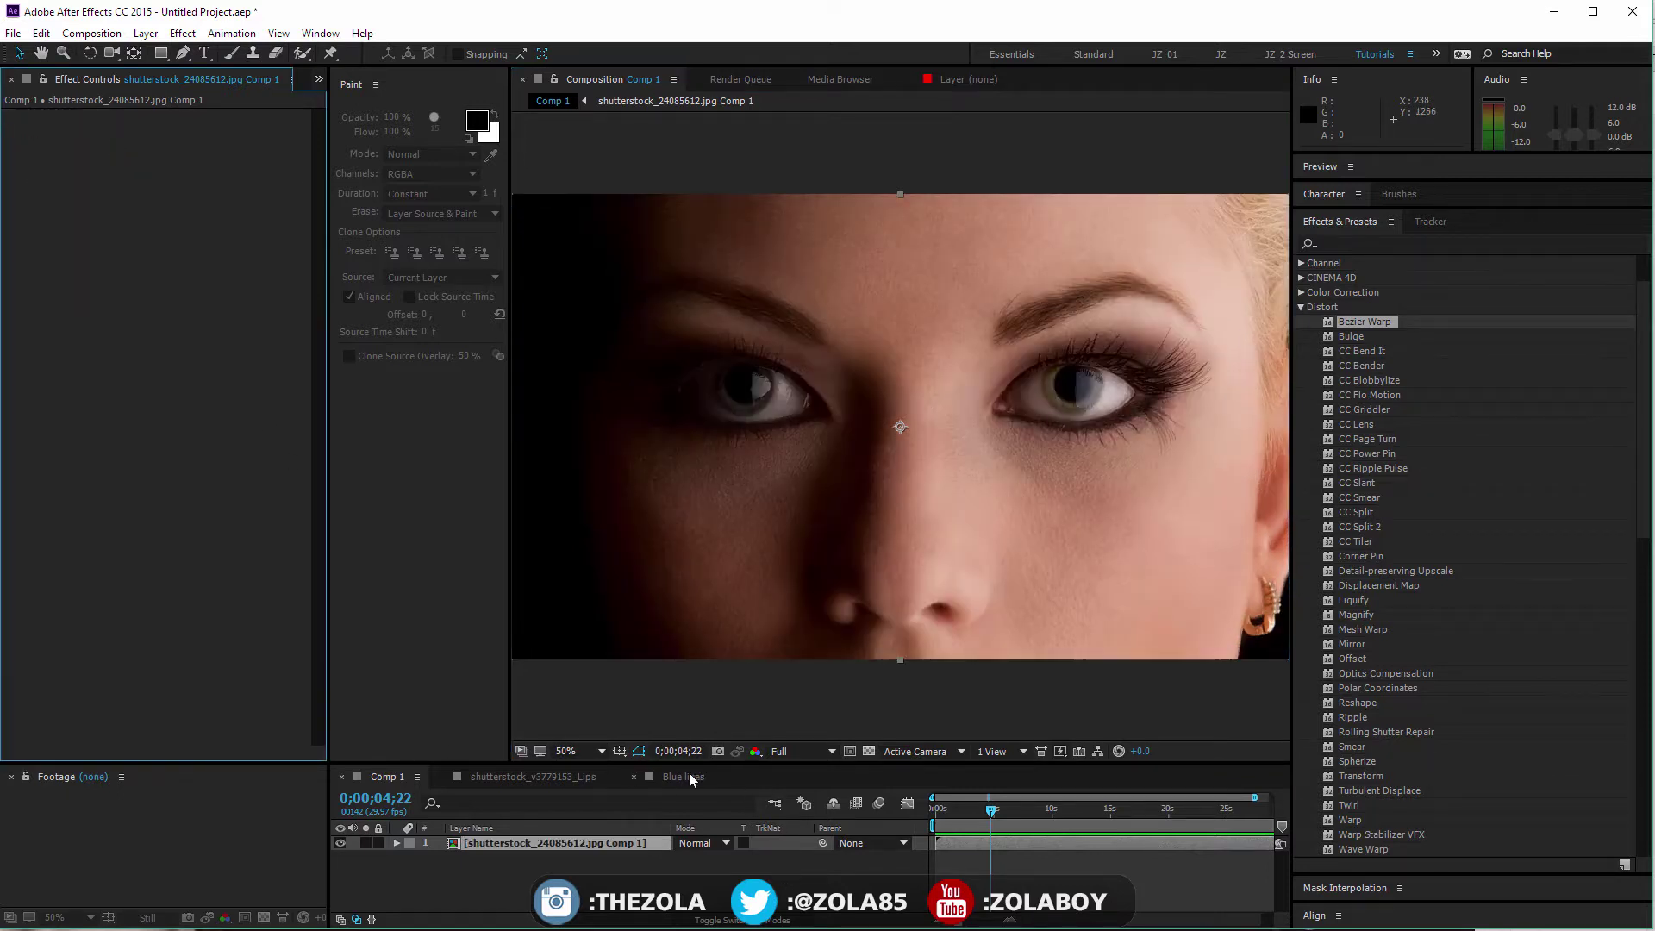
{"action": "left_click", "coordinate": [686, 775]}
- Remove the Bezier Warp effect from the Blue lines layer
{"action": "mouse_move", "coordinate": [490, 843]}
{"action": "left_mouse_down"}
{"action": "mouse_move", "coordinate": [519, 839]}
{"action": "mouse_move", "coordinate": [509, 849]}
{"action": "left_mouse_up"}
{"action": "left_click", "coordinate": [76, 116]}
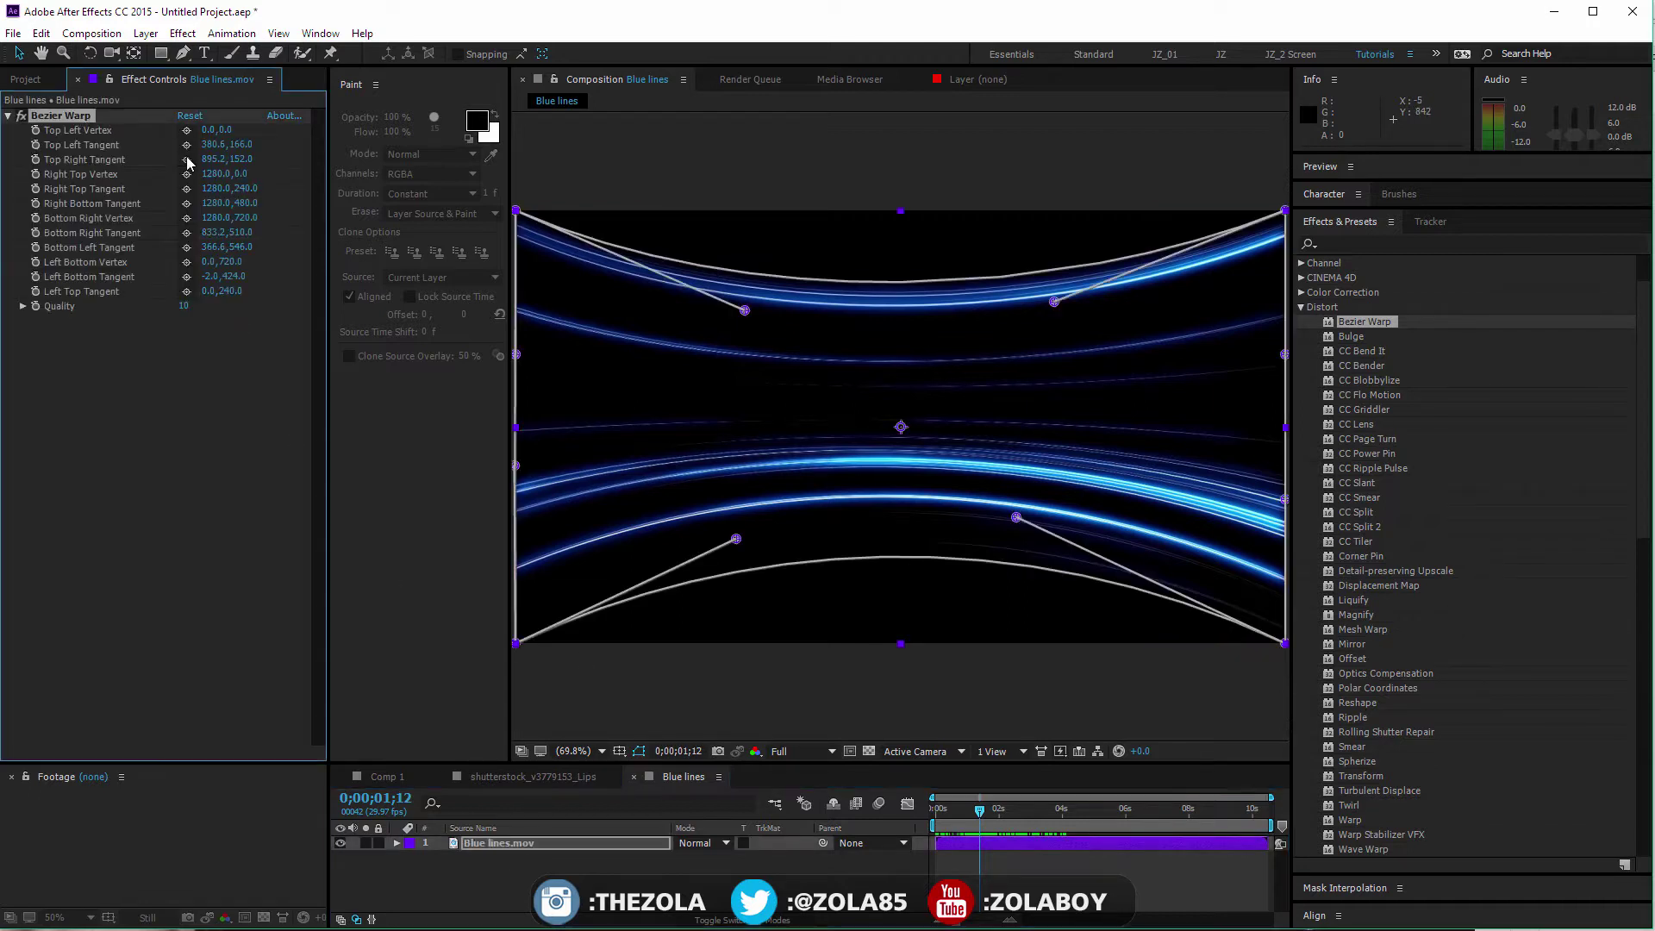
{"action": "key", "text": "Delete"}
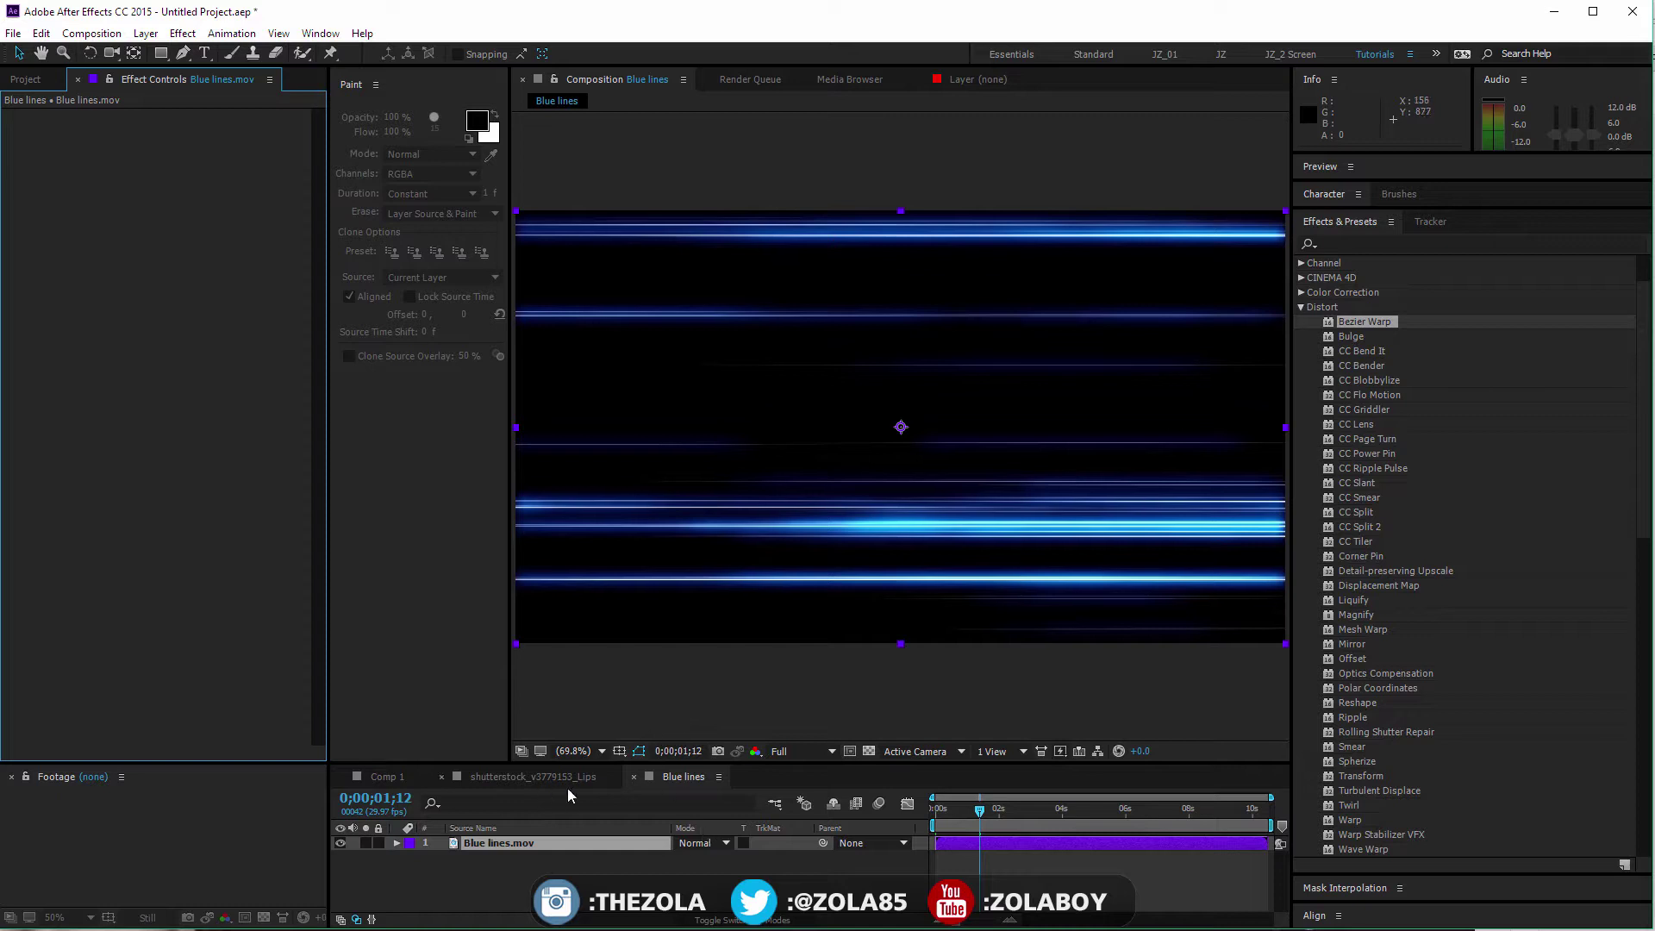
- Apply Bulge with a shifted centre, Horizontal Radius 489 and Bulge Height -4, then scrub to preview
{"action": "left_click_drag", "start_coordinate": [1351, 336], "coordinate": [508, 843]}
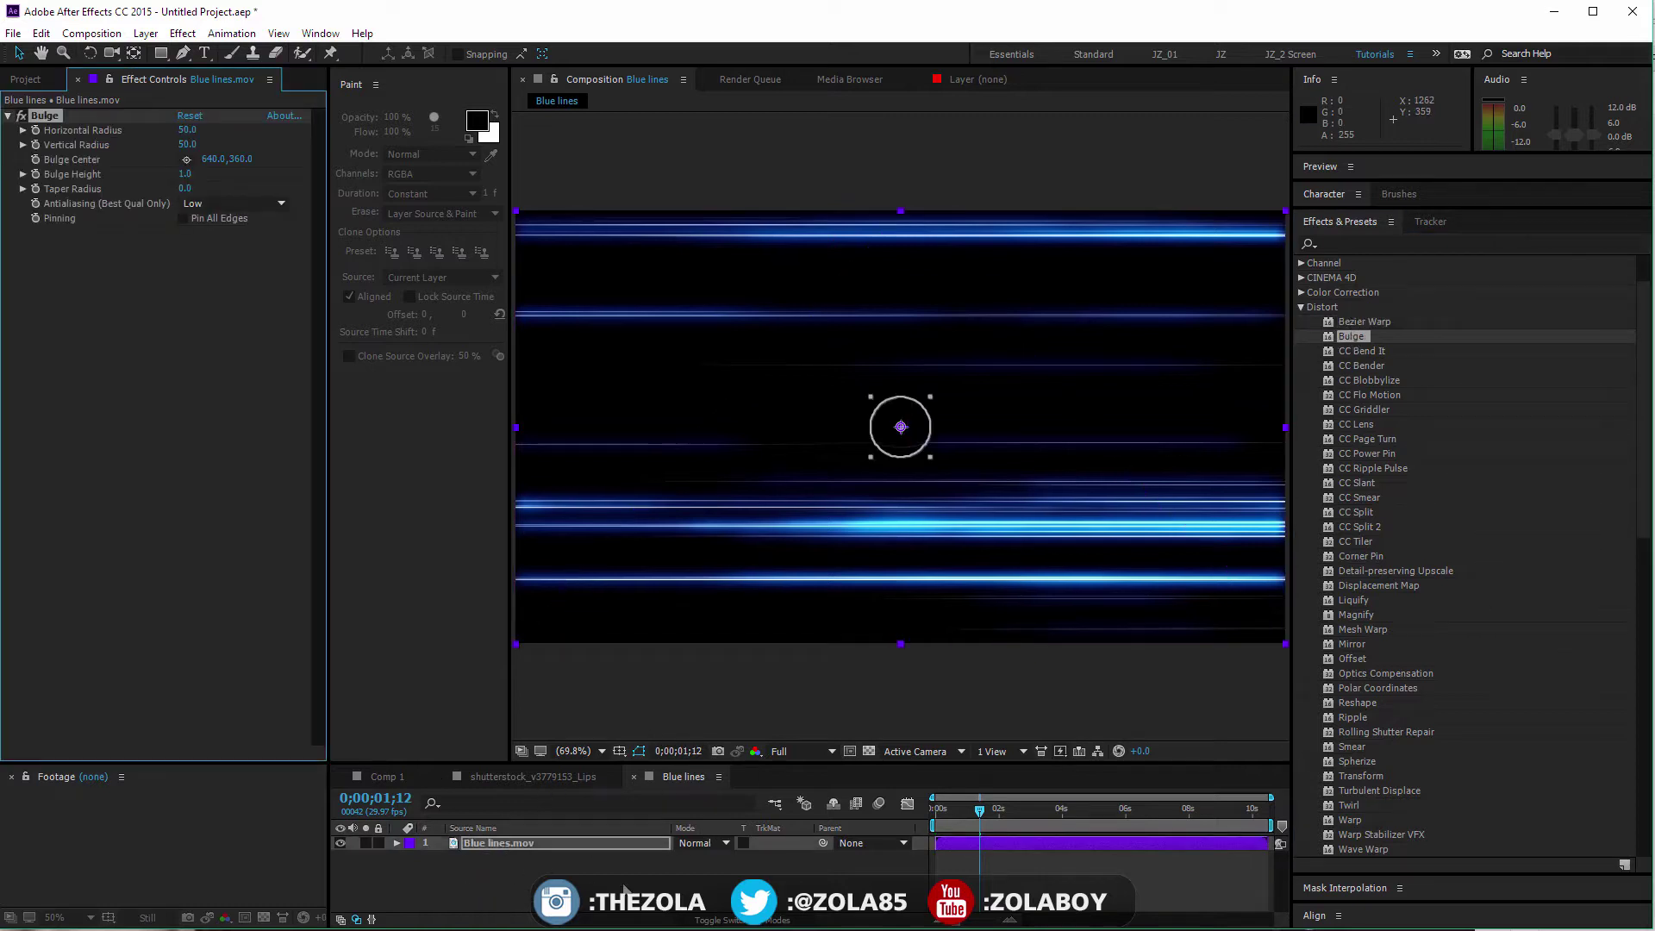
{"action": "mouse_move", "coordinate": [902, 428]}
{"action": "left_mouse_down"}
{"action": "mouse_move", "coordinate": [739, 499]}
{"action": "mouse_move", "coordinate": [893, 481]}
{"action": "mouse_move", "coordinate": [873, 437]}
{"action": "mouse_move", "coordinate": [893, 441]}
{"action": "left_mouse_up"}
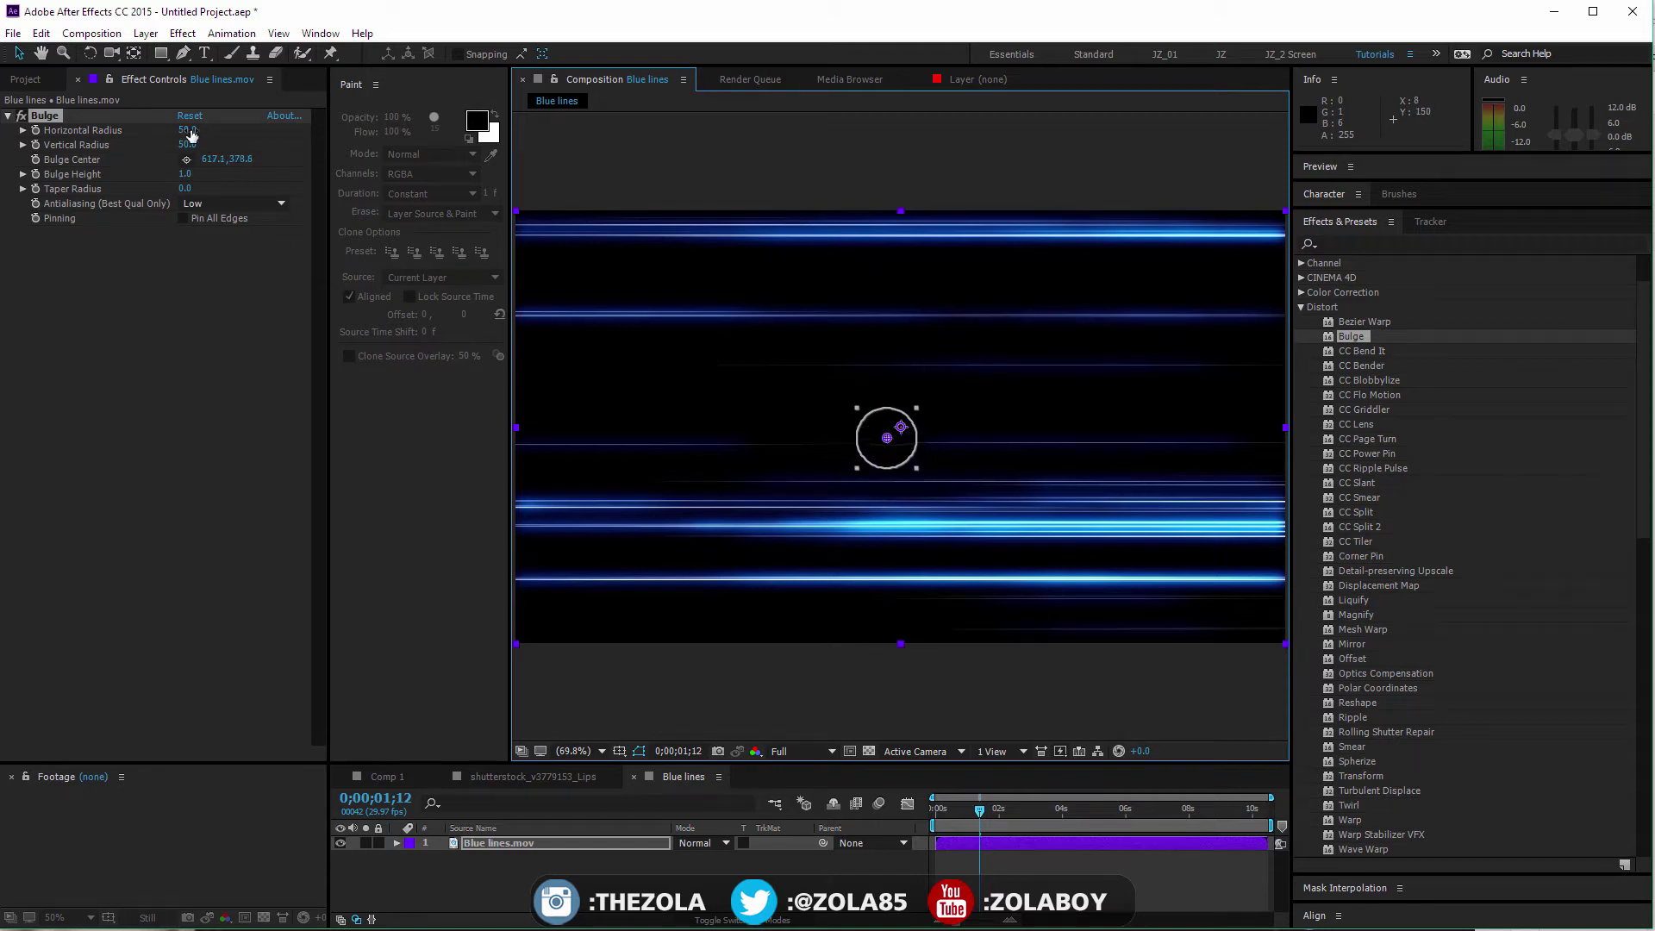
{"action": "left_click_drag", "start_coordinate": [190, 136], "coordinate": [250, 148]}
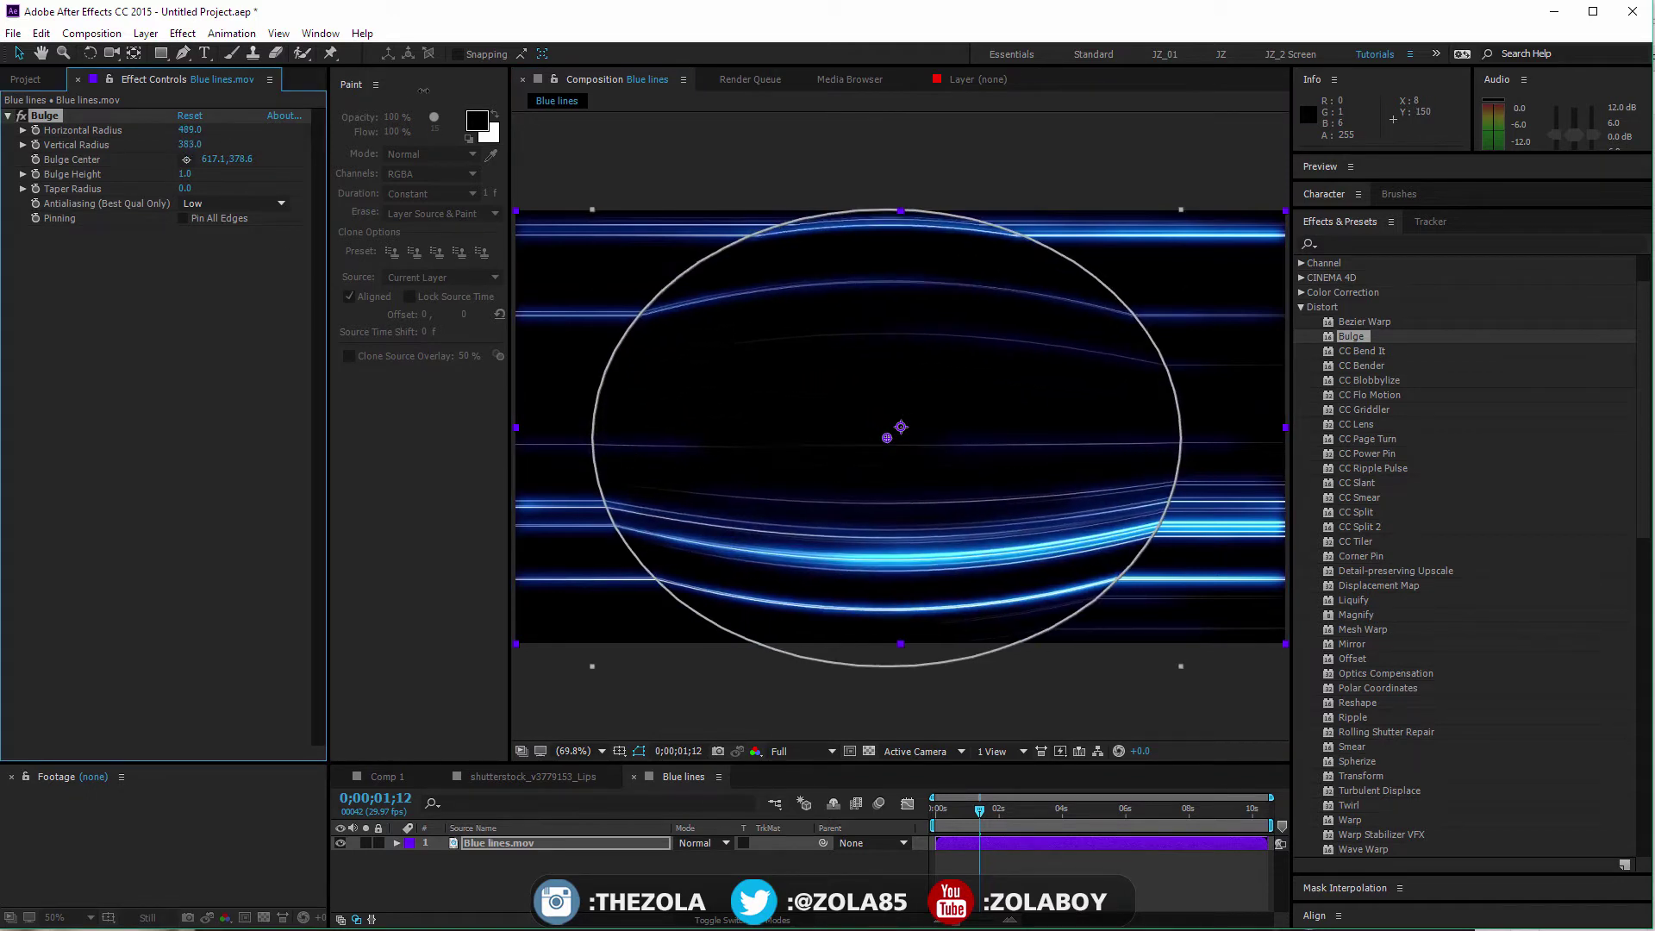
{"action": "left_click", "coordinate": [691, 876]}
{"action": "left_click_drag", "start_coordinate": [966, 808], "coordinate": [1000, 809]}
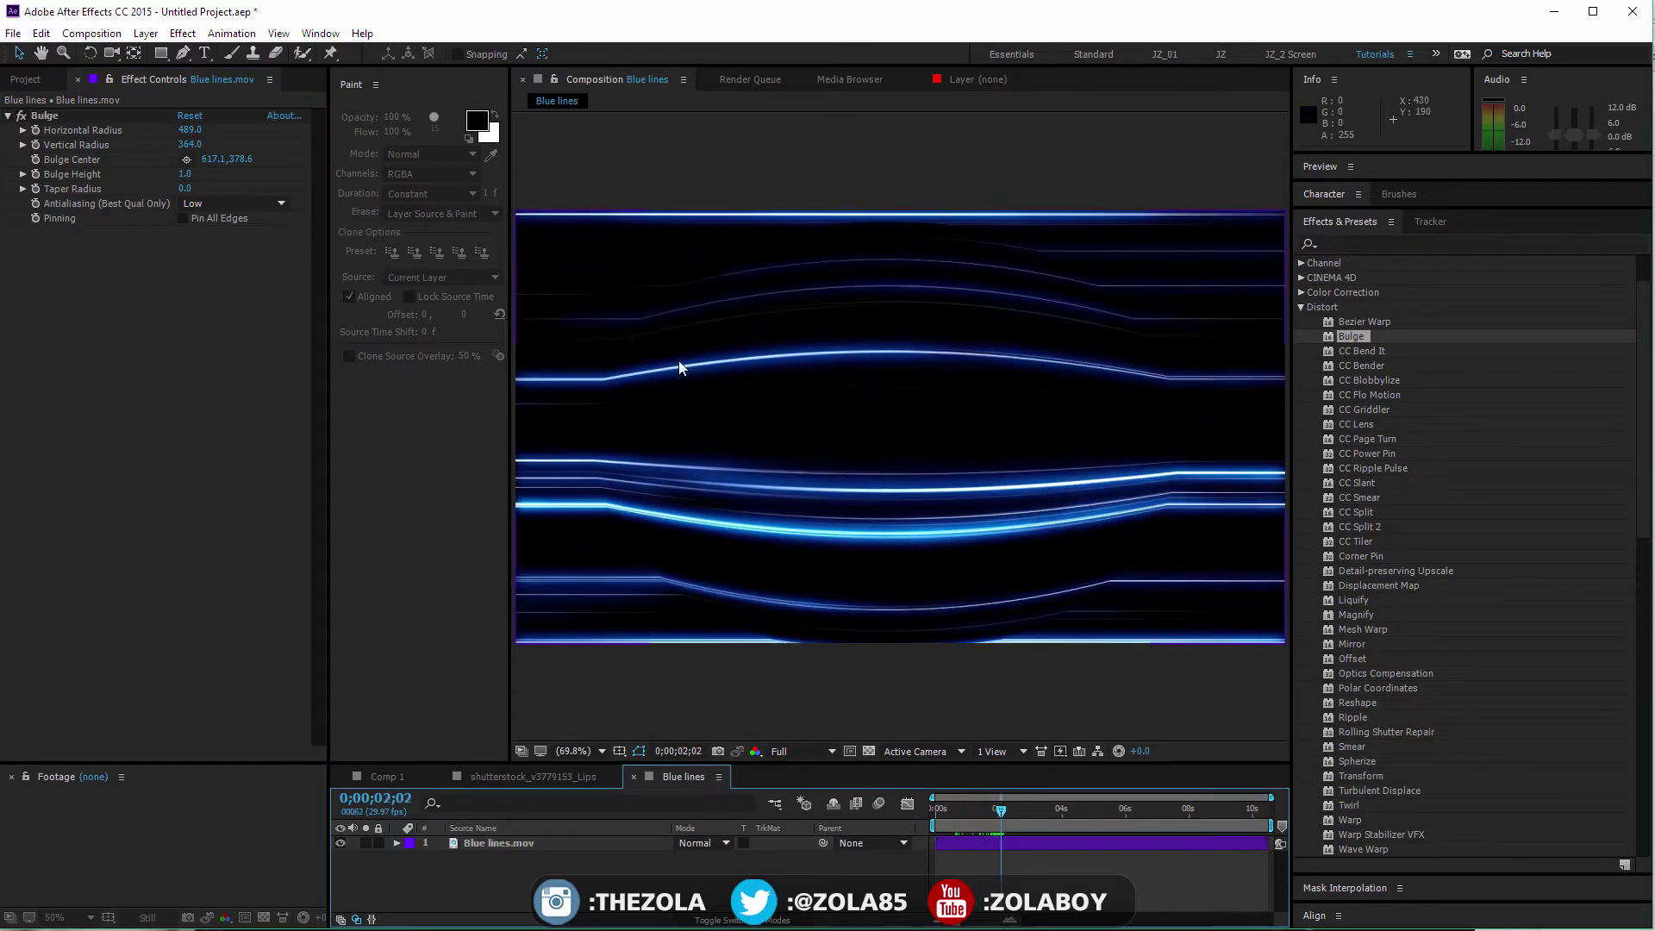
{"action": "left_click", "coordinate": [969, 809]}
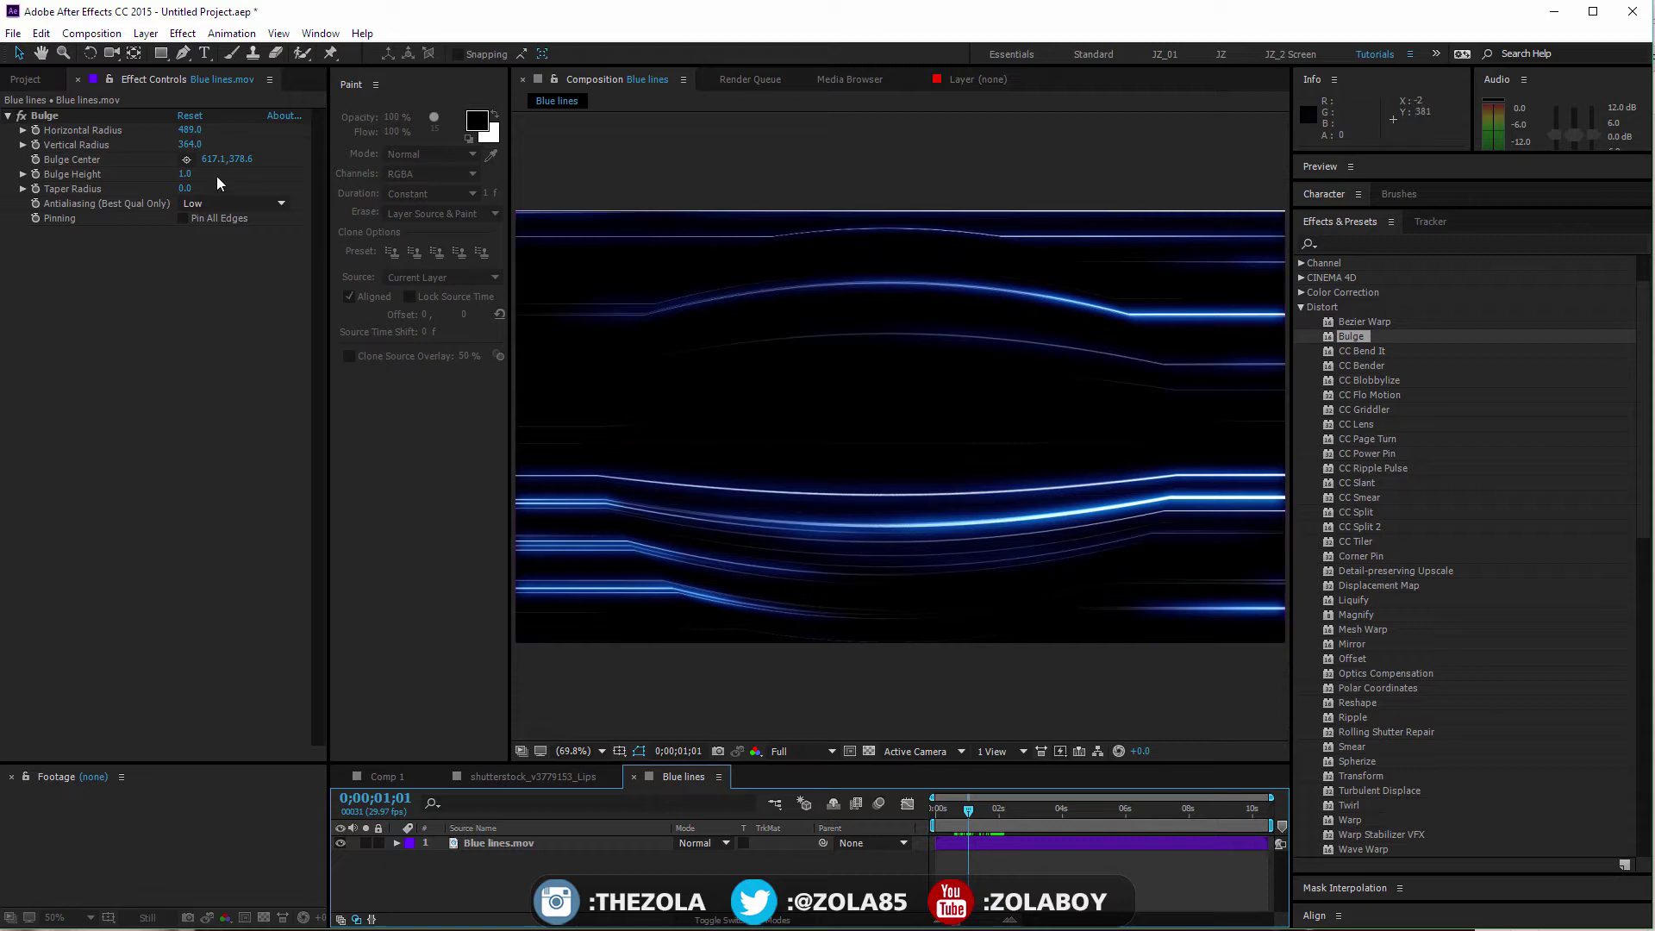
{"action": "left_click_drag", "start_coordinate": [186, 178], "coordinate": [224, 148]}
{"action": "left_click_drag", "start_coordinate": [938, 805], "coordinate": [1036, 809]}
- In Comp 1, apply Bulge centred on the right eye with Horizontal Radius 99
{"action": "left_click", "coordinate": [514, 777]}
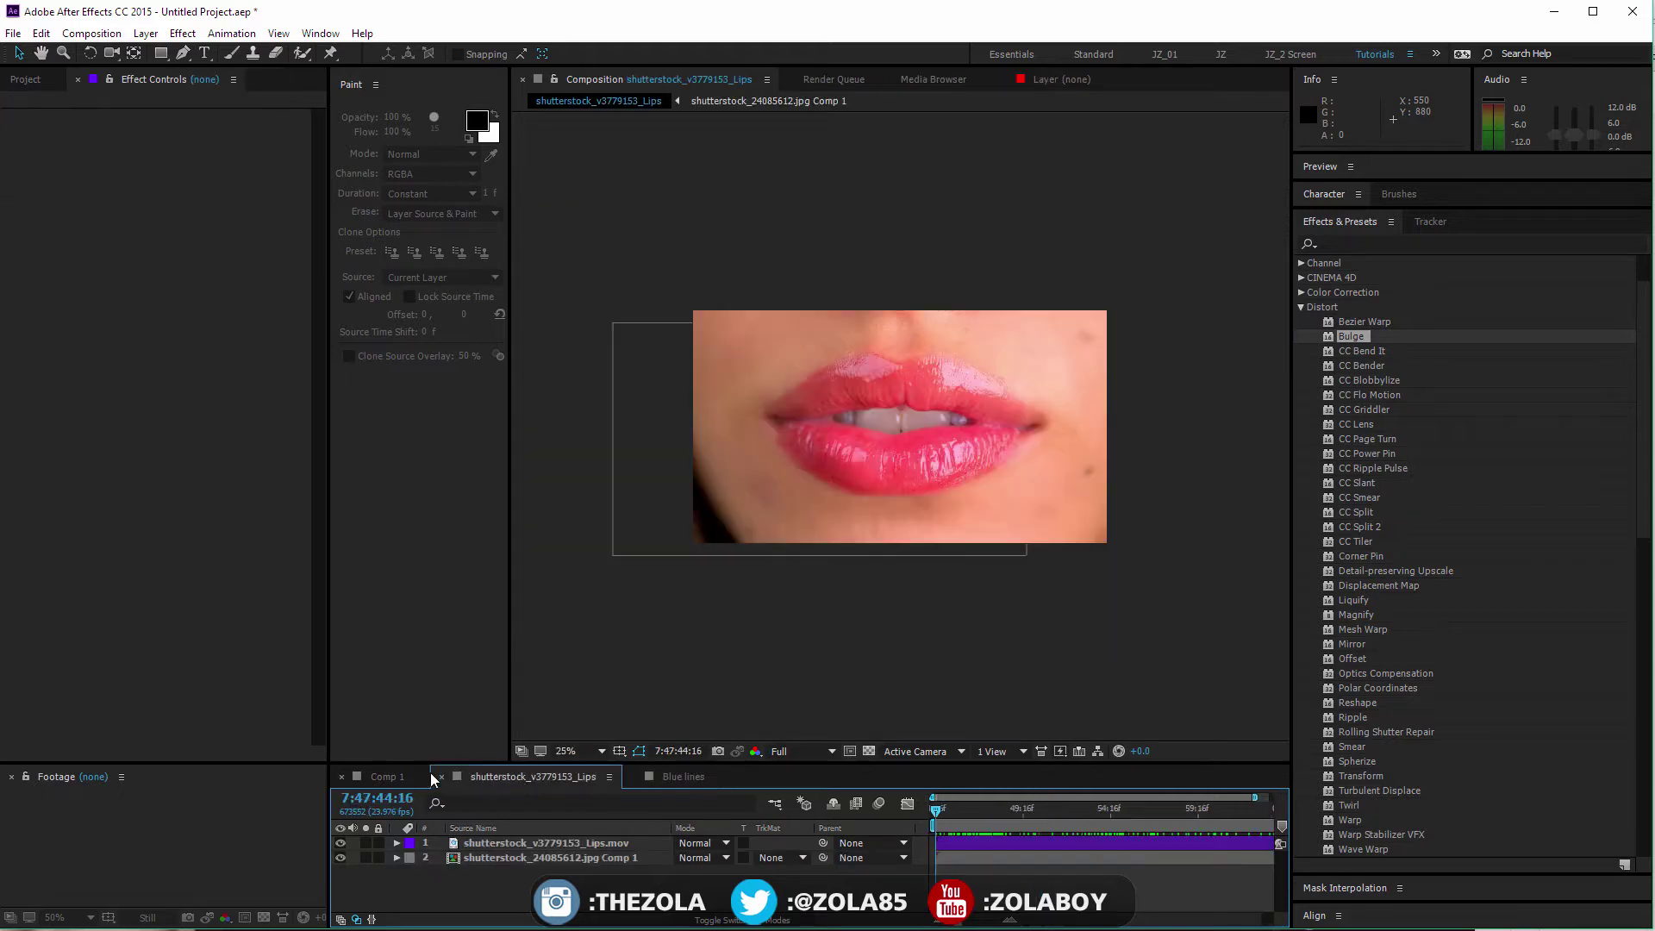
{"action": "left_click", "coordinate": [391, 776]}
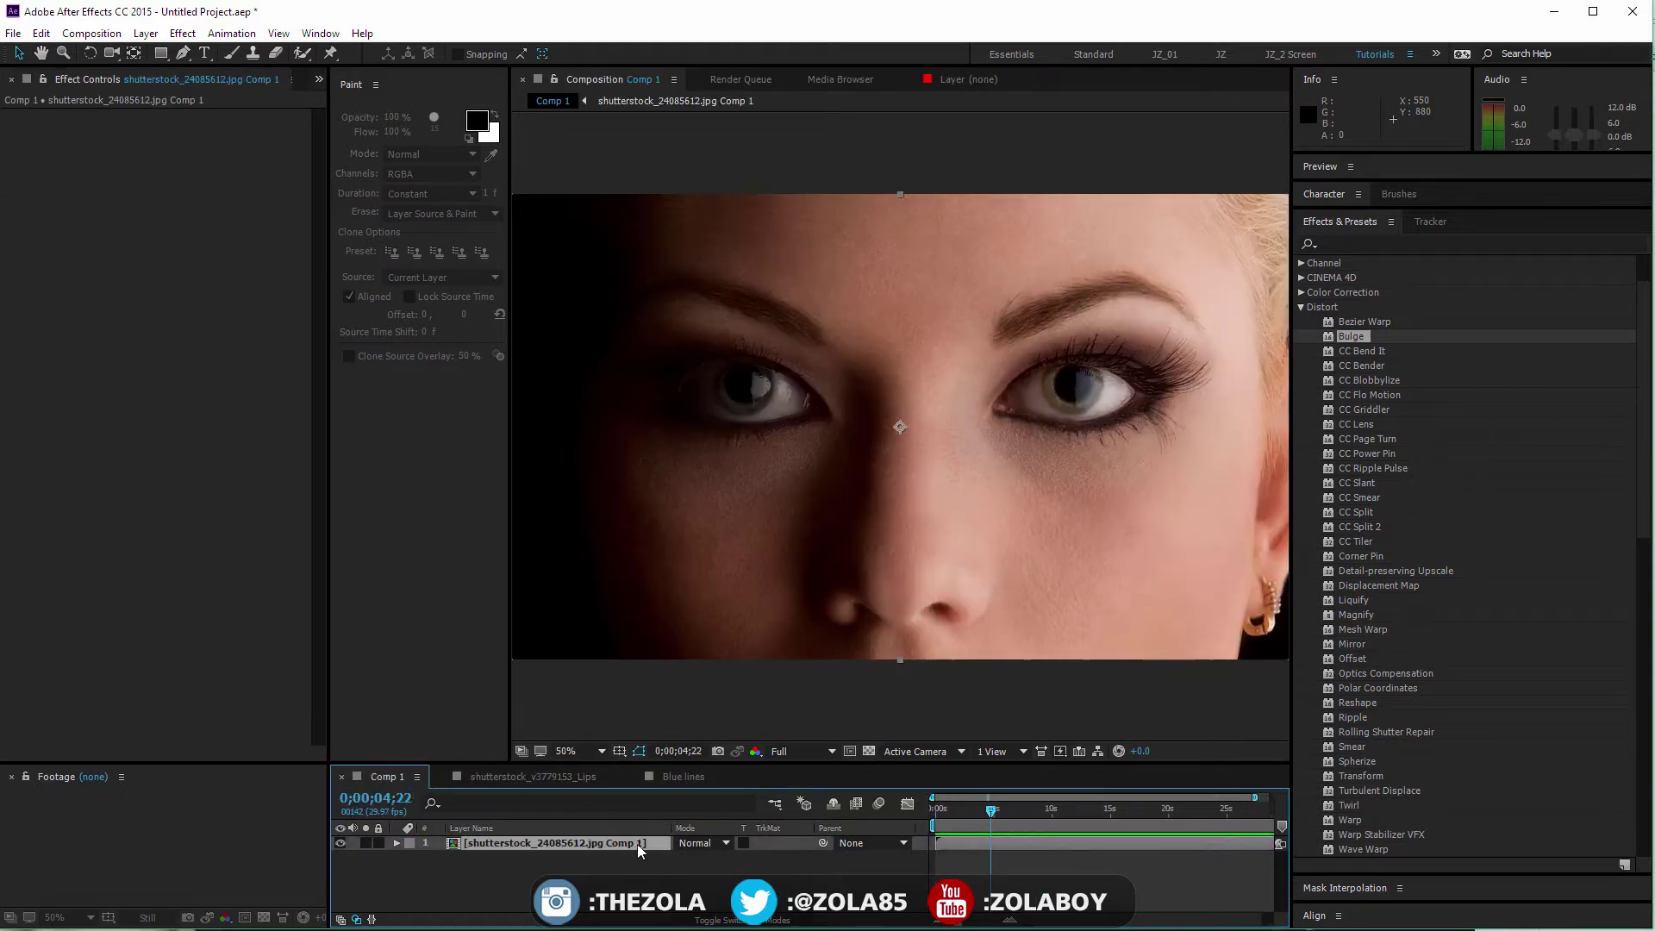
{"action": "left_click_drag", "start_coordinate": [1353, 333], "coordinate": [550, 840]}
{"action": "left_click_drag", "start_coordinate": [898, 429], "coordinate": [1075, 385]}
{"action": "key", "text": "F2"}
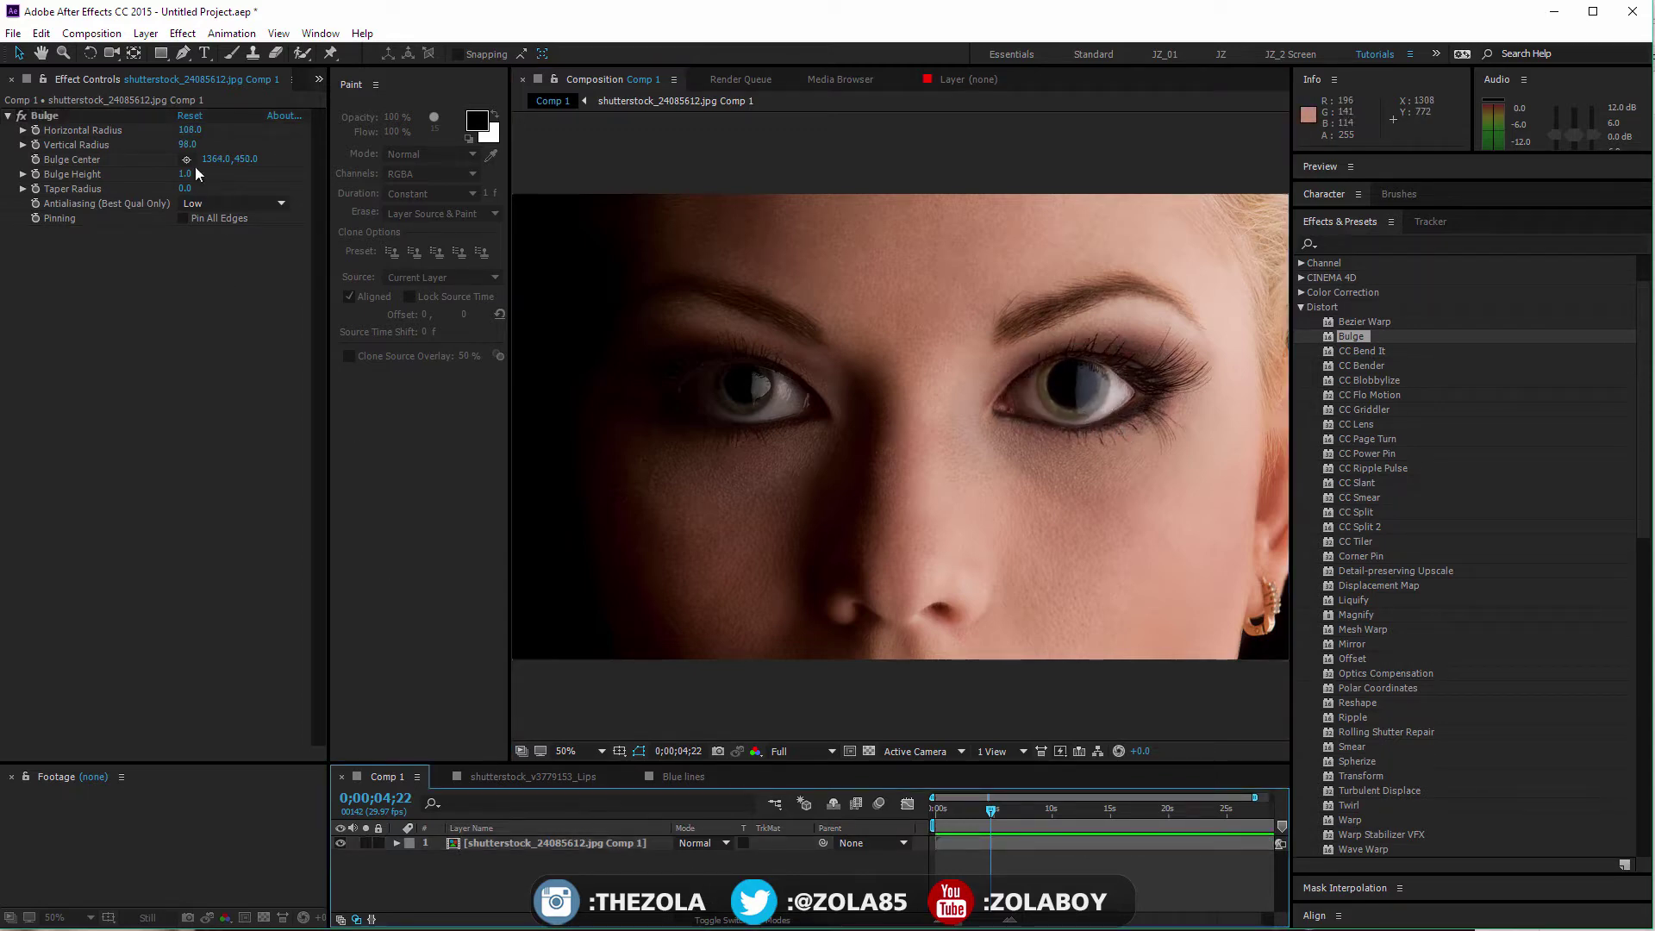
{"action": "left_click_drag", "start_coordinate": [184, 140], "coordinate": [196, 173]}
{"action": "left_click", "coordinate": [178, 273]}
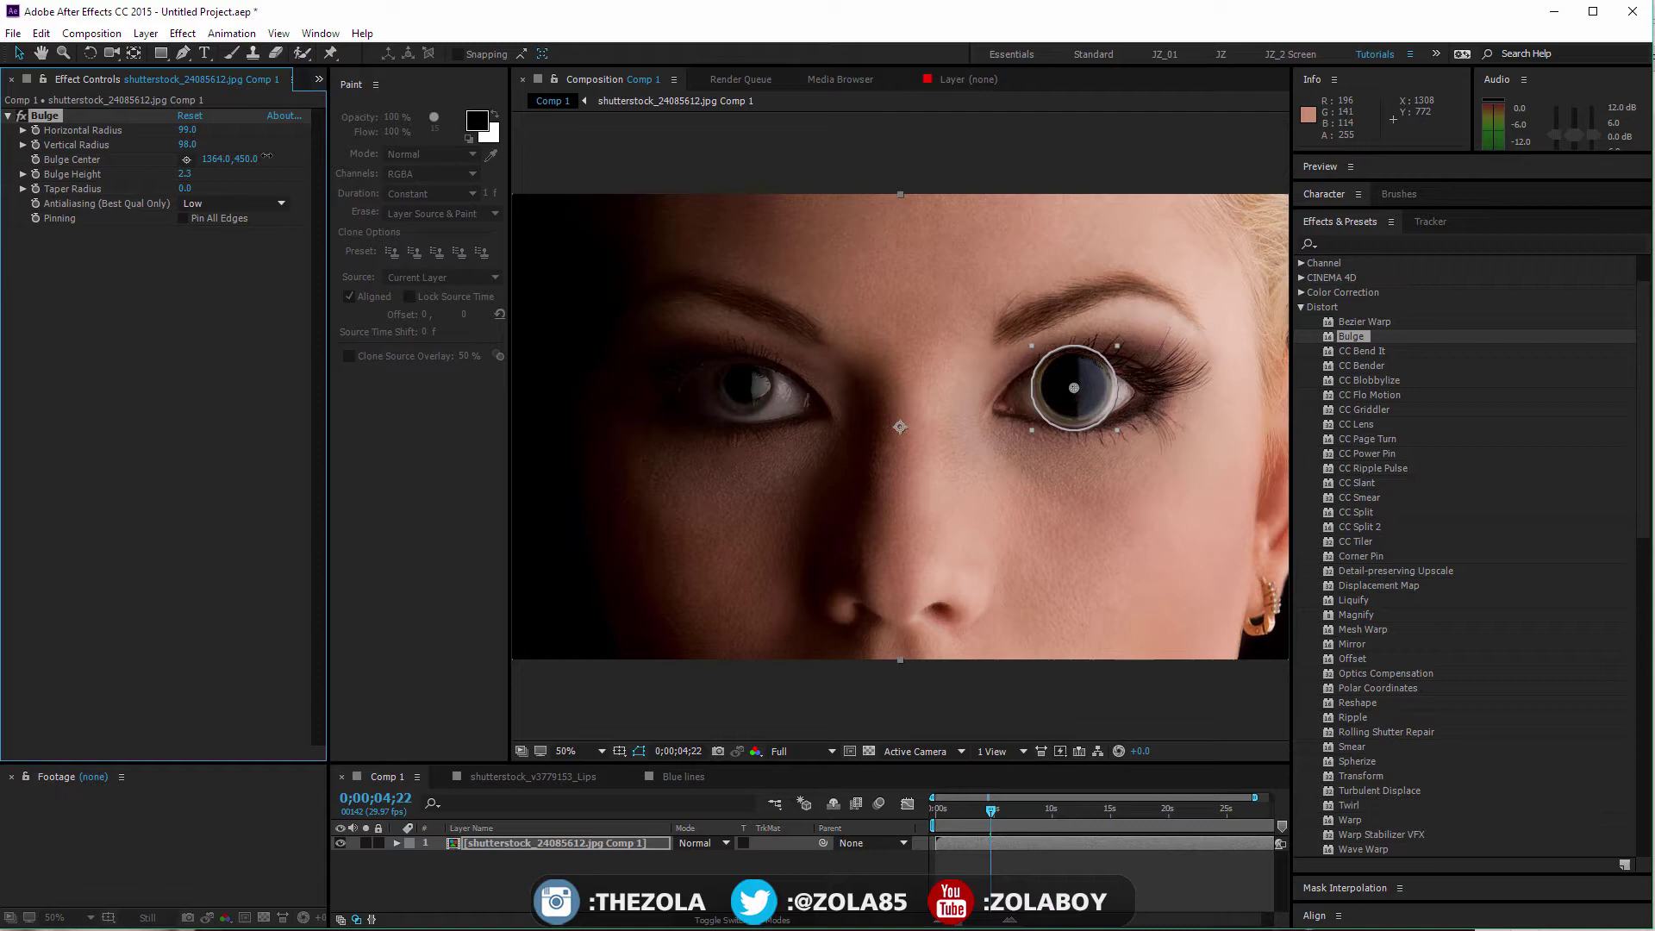
- Try inward and outward Bulge Heights on the eye, settling at 3.9
{"action": "left_click", "coordinate": [785, 881]}
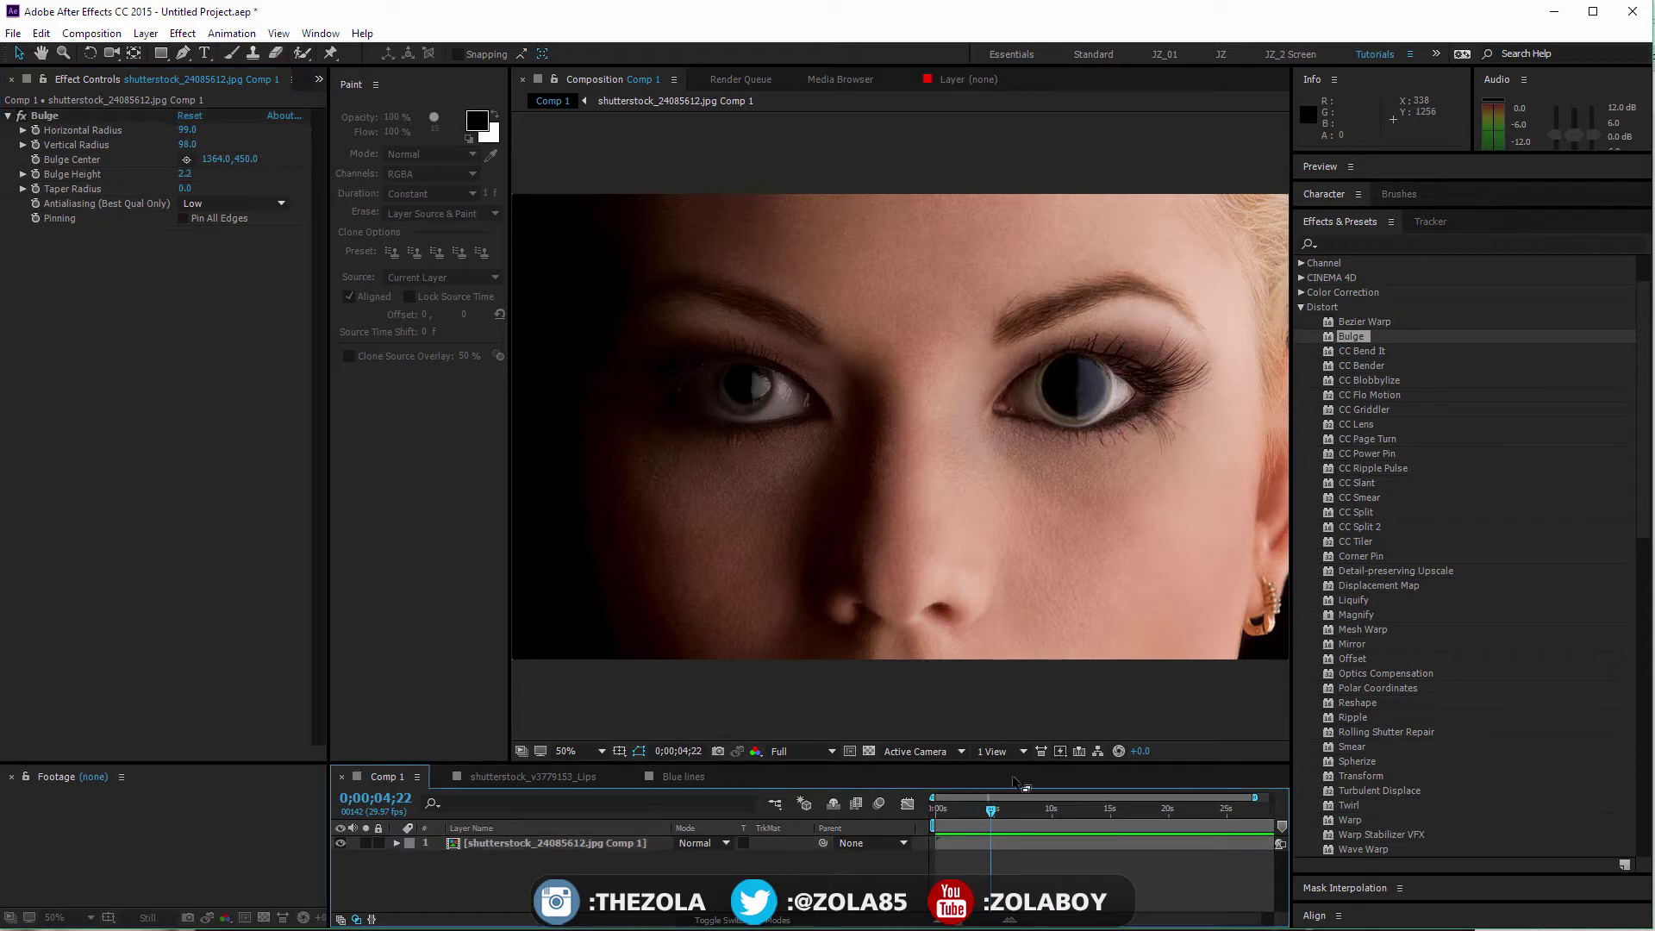
{"action": "left_click_drag", "start_coordinate": [189, 178], "coordinate": [159, 178]}
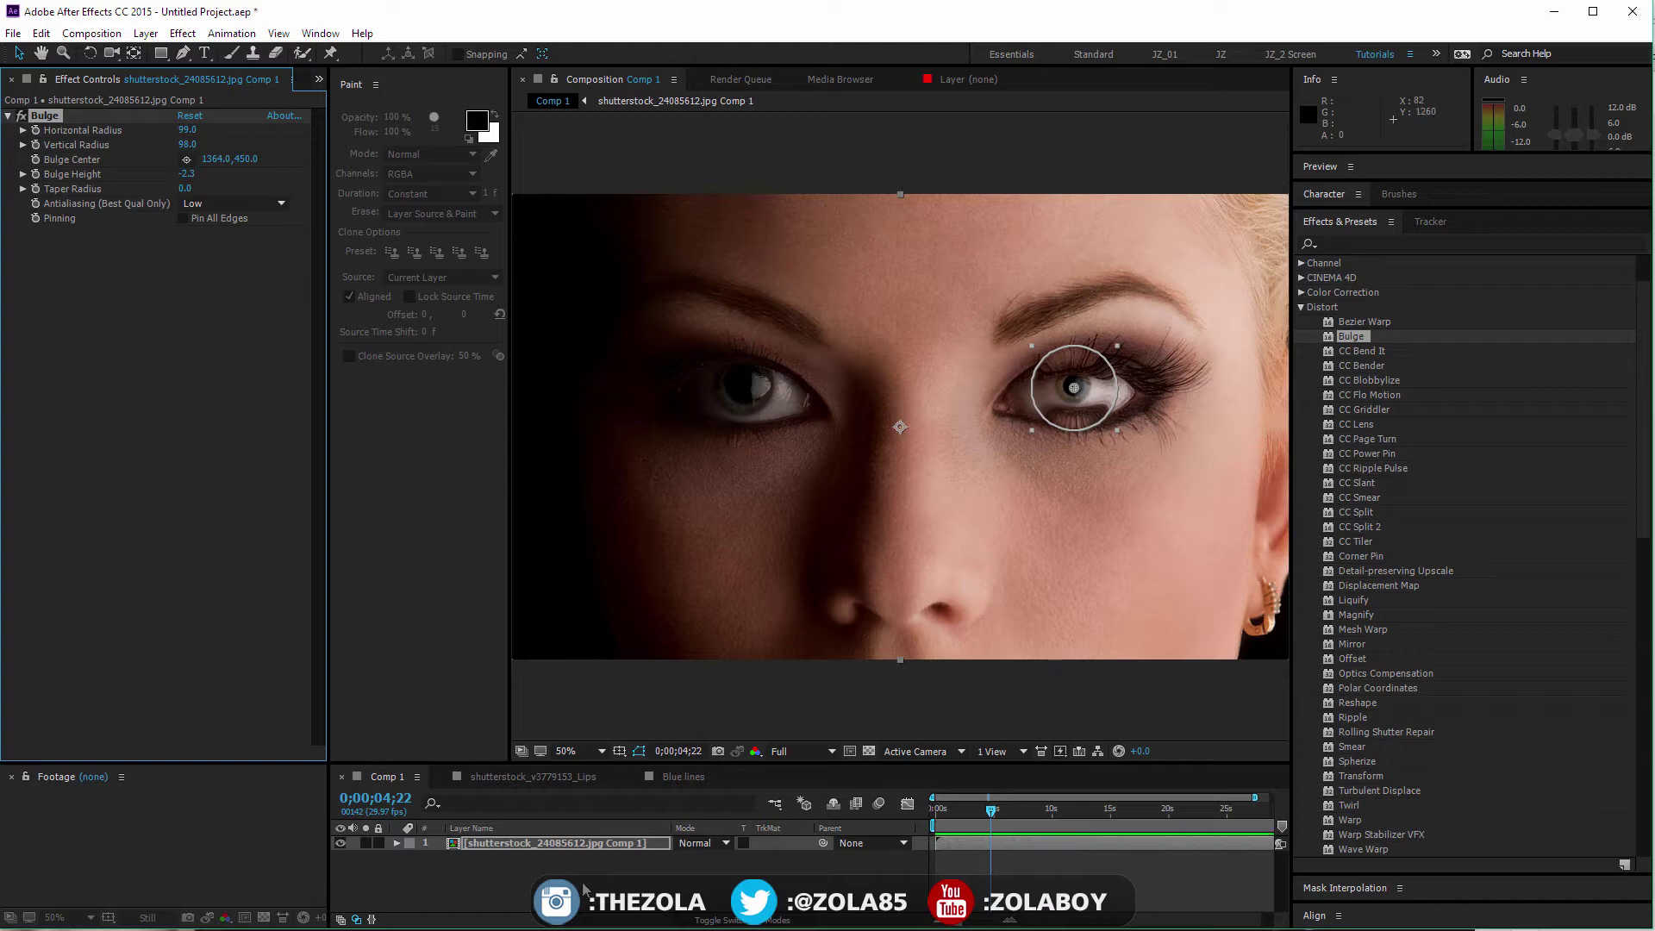
{"action": "left_click", "coordinate": [189, 342]}
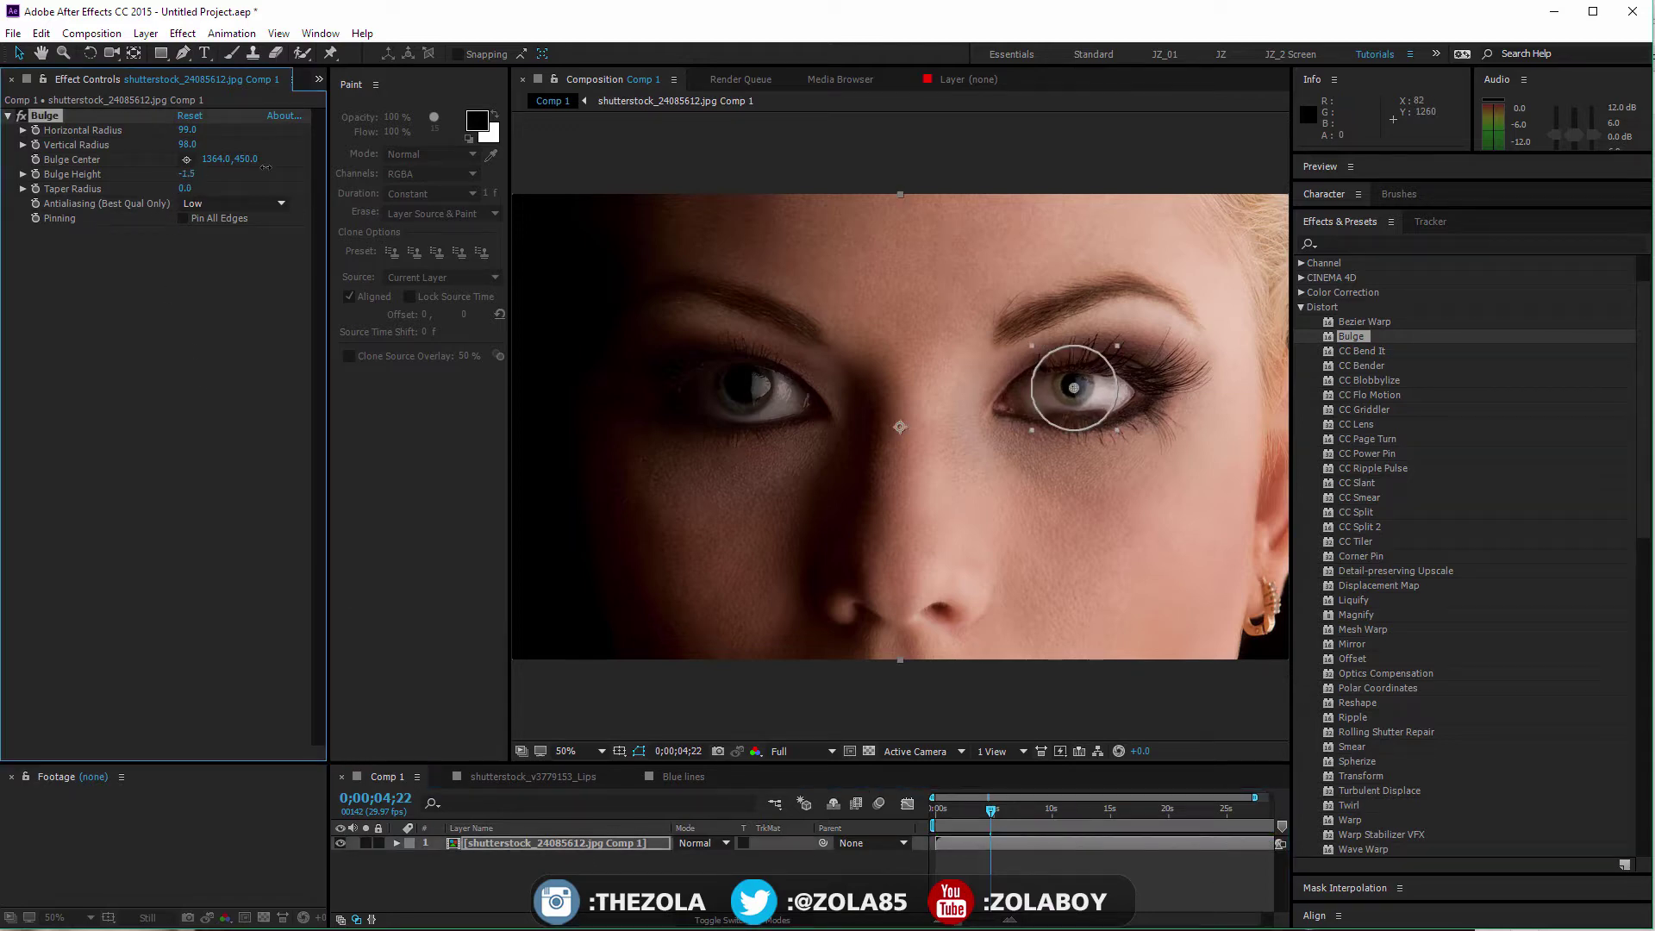
{"action": "left_click_drag", "start_coordinate": [265, 166], "coordinate": [288, 166]}
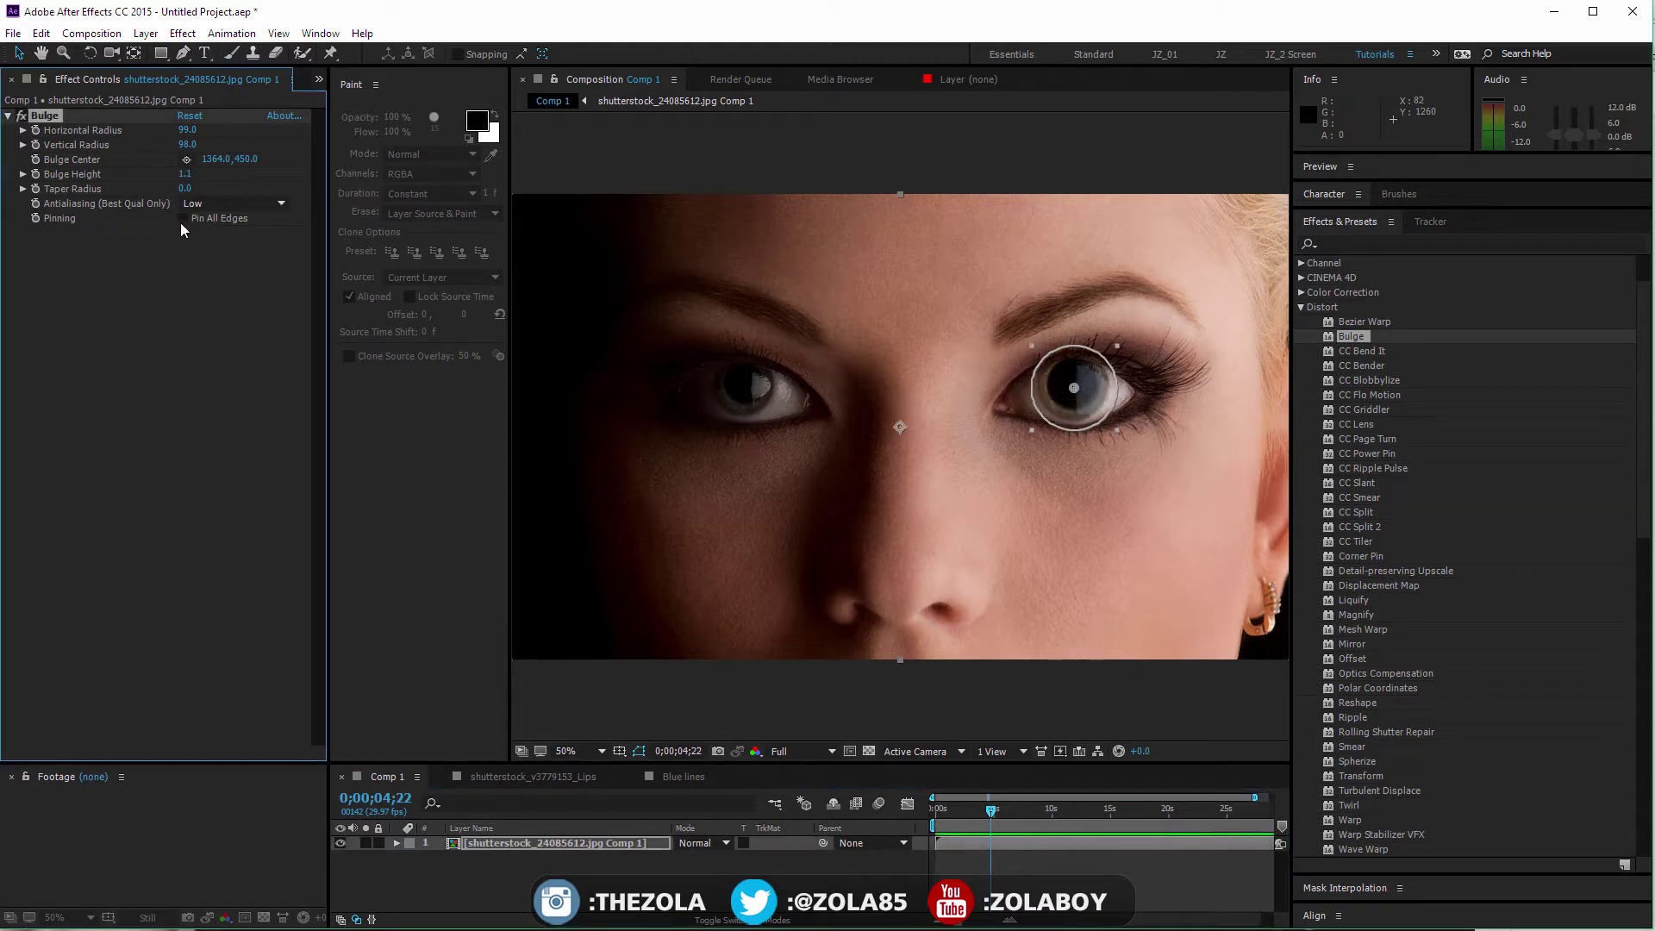
{"action": "left_click_drag", "start_coordinate": [186, 173], "coordinate": [402, 147]}
{"action": "left_click", "coordinate": [975, 831]}
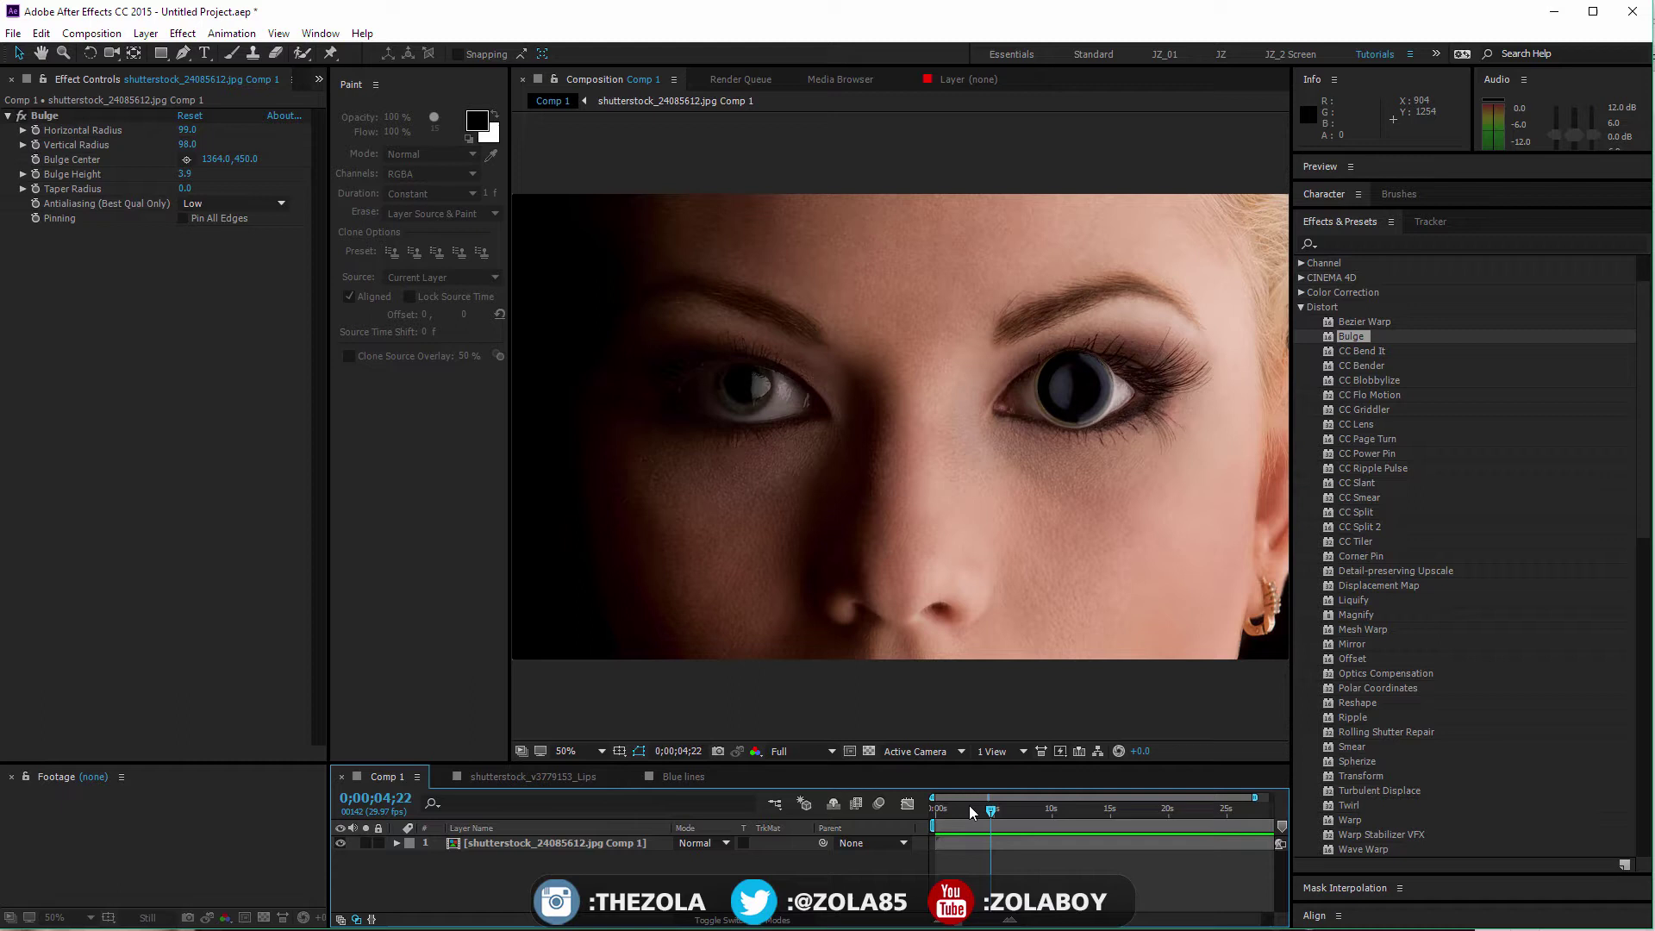
- Delete the Bulge effect from the face
{"action": "left_click", "coordinate": [55, 119]}
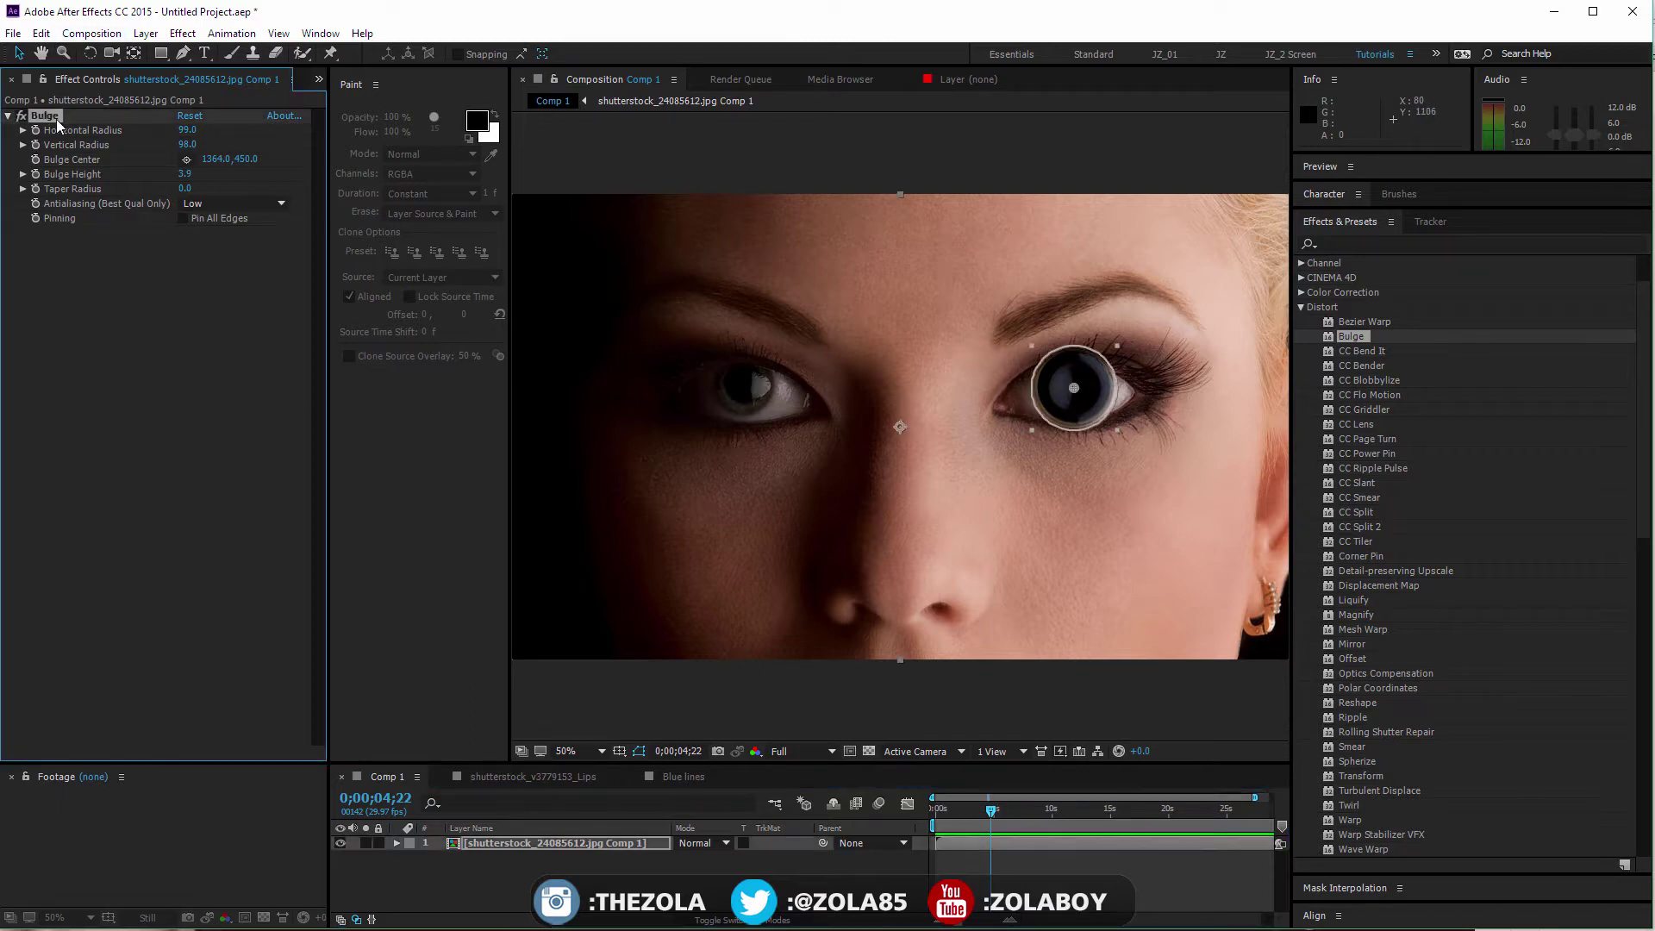
{"action": "key", "text": "Delete"}
{"action": "left_click", "coordinate": [1362, 352]}
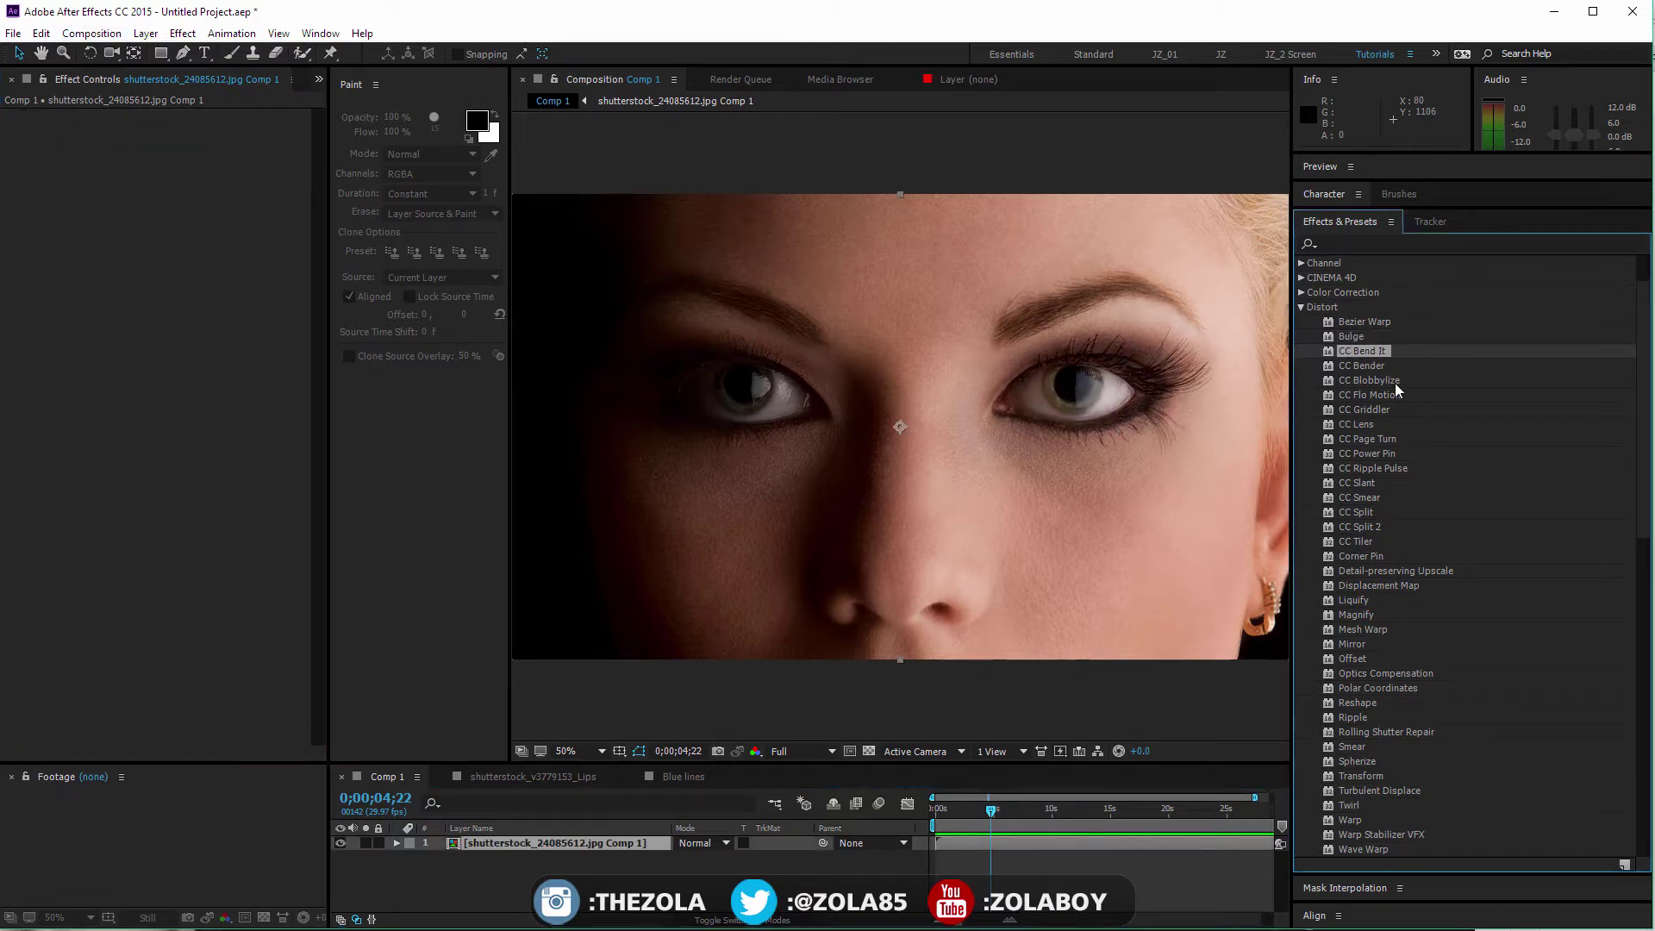
- Create Comp 2 and add a new white solid layer to it
{"action": "key", "text": "ctrl+n"}
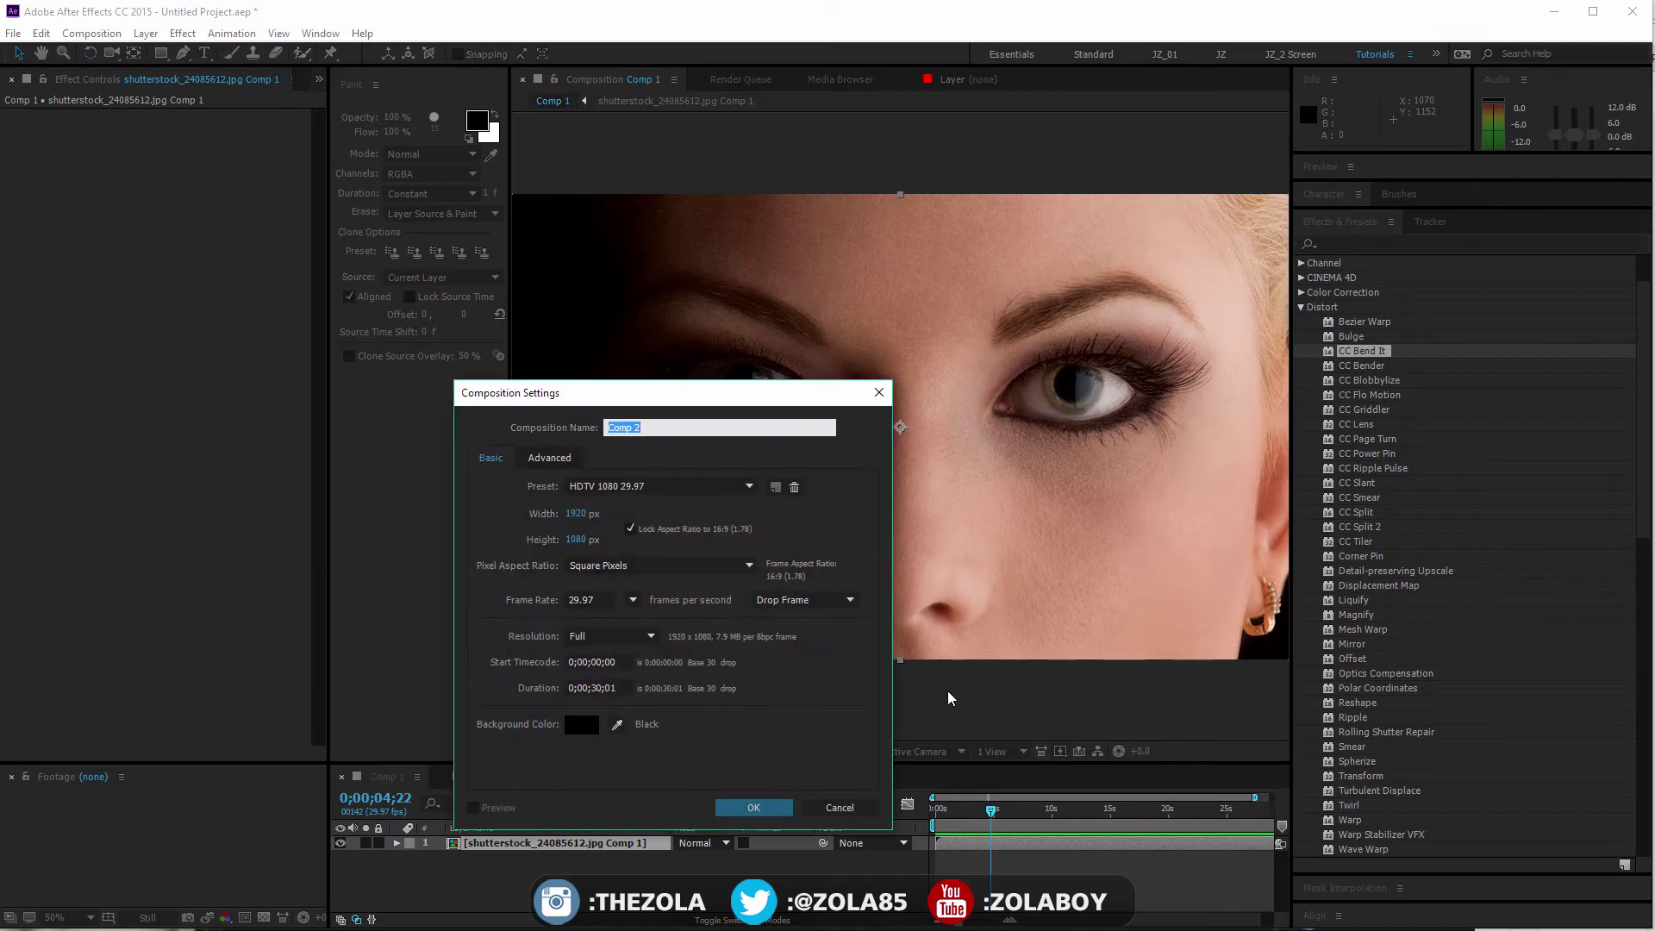
{"action": "key", "text": "Return"}
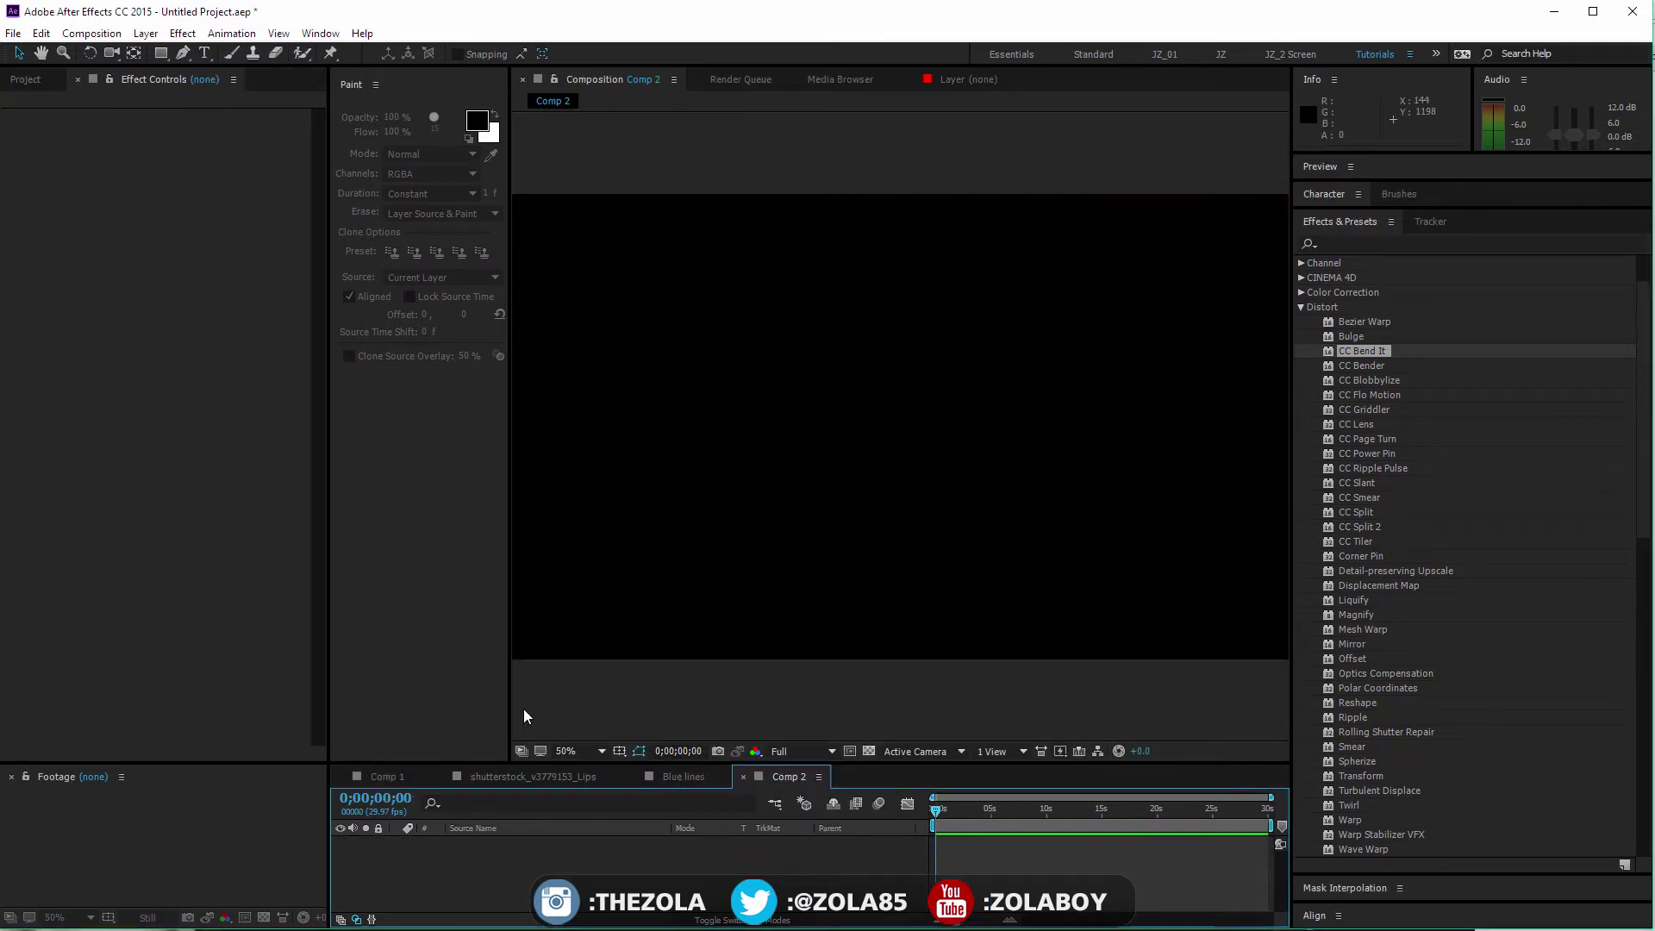
{"action": "left_click", "coordinate": [146, 33]}
{"action": "mouse_move", "coordinate": [124, 52]}
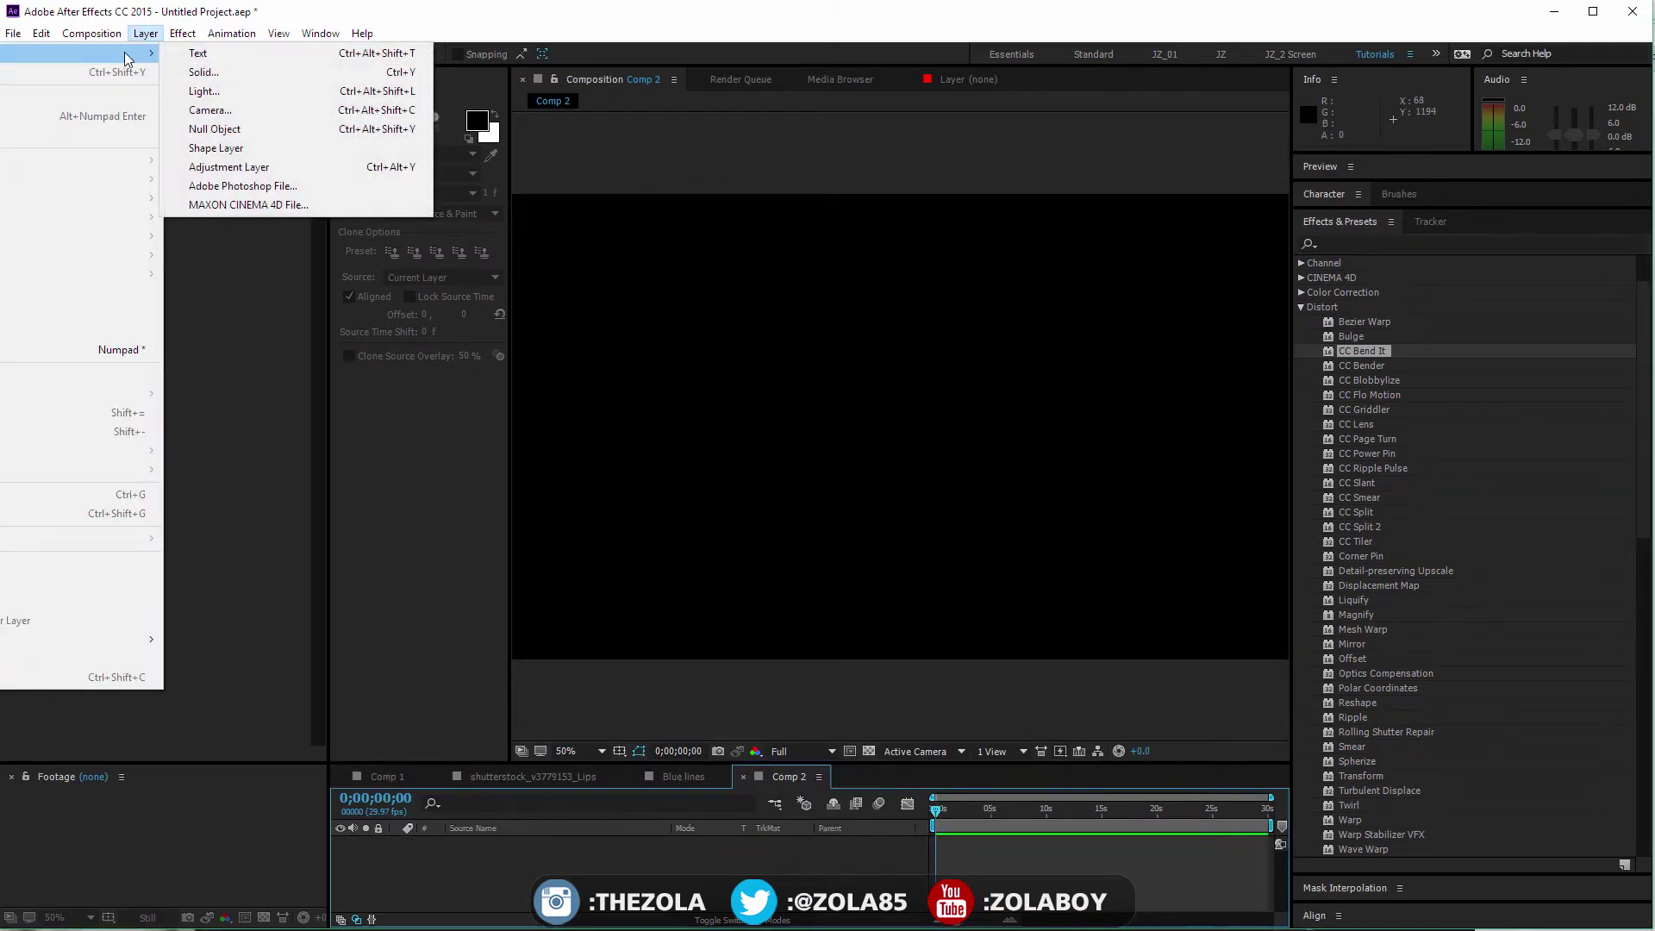
{"action": "left_click", "coordinate": [237, 74]}
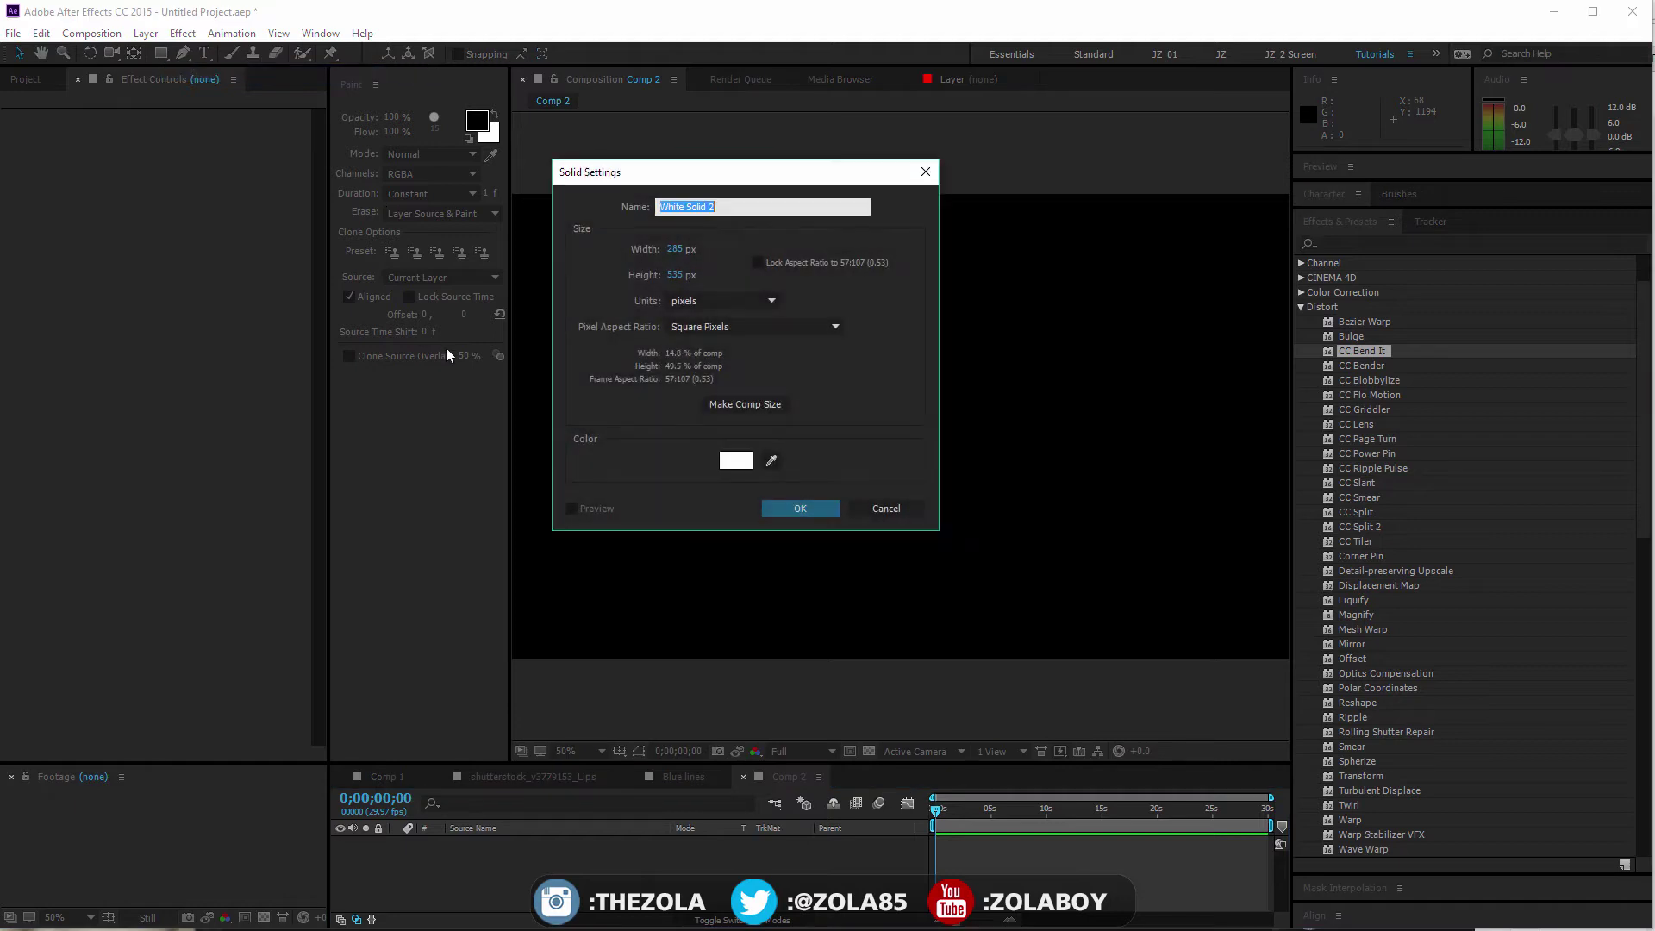
{"action": "left_click", "coordinate": [802, 509]}
{"action": "left_click", "coordinate": [680, 891]}
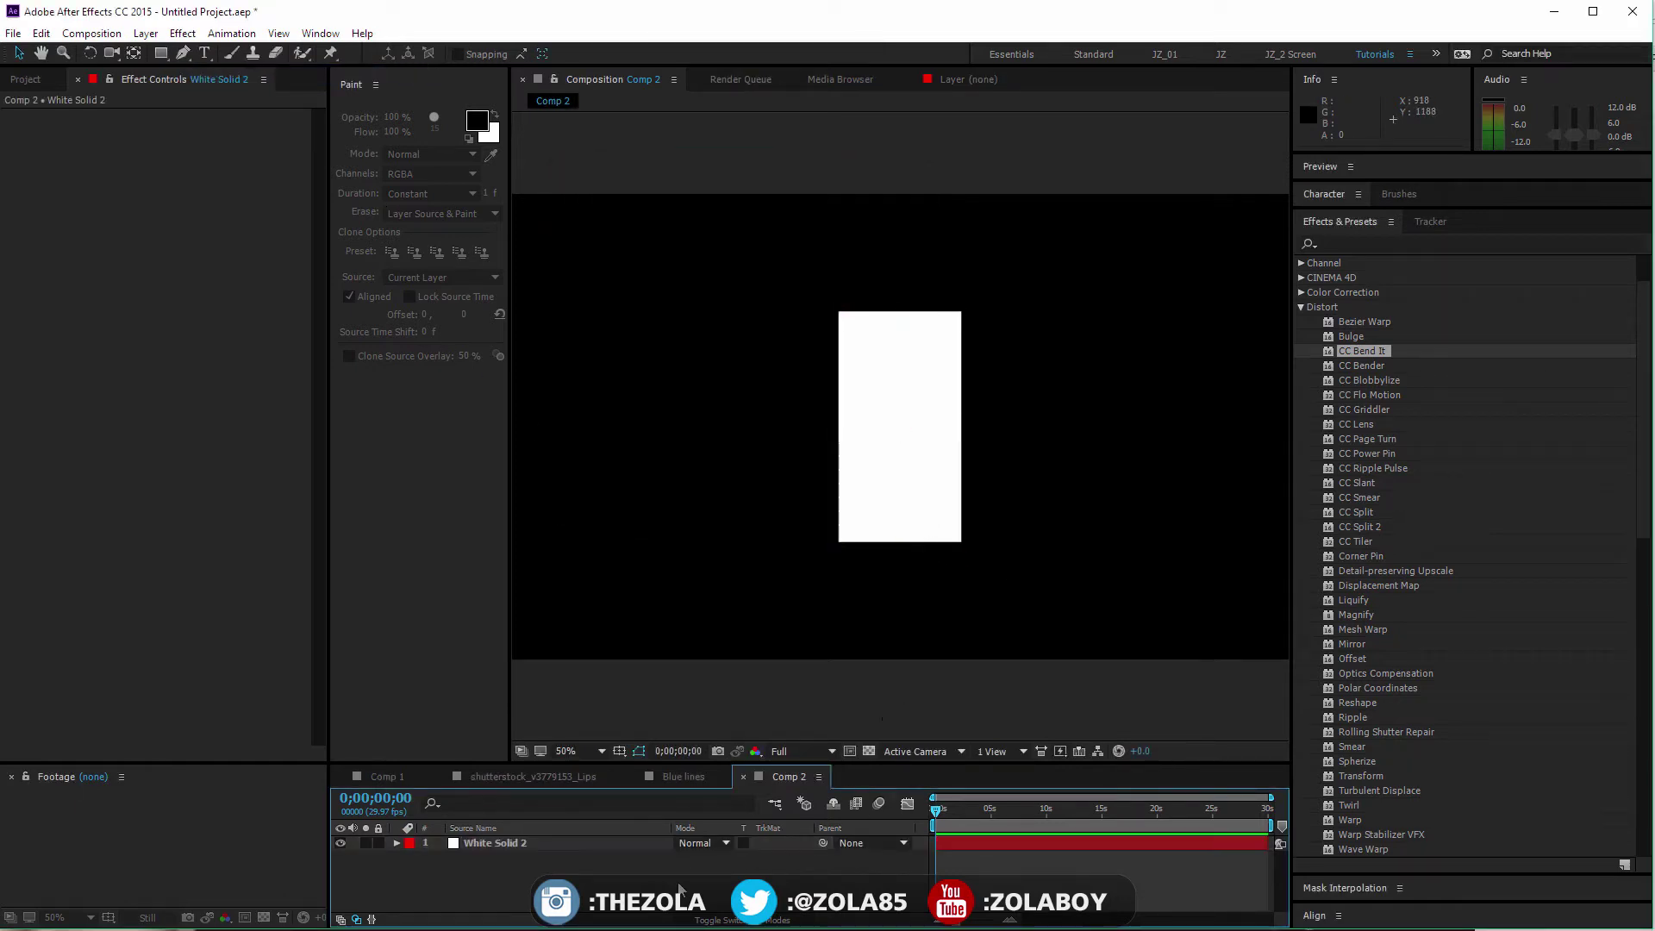
{"action": "left_click", "coordinate": [544, 843]}
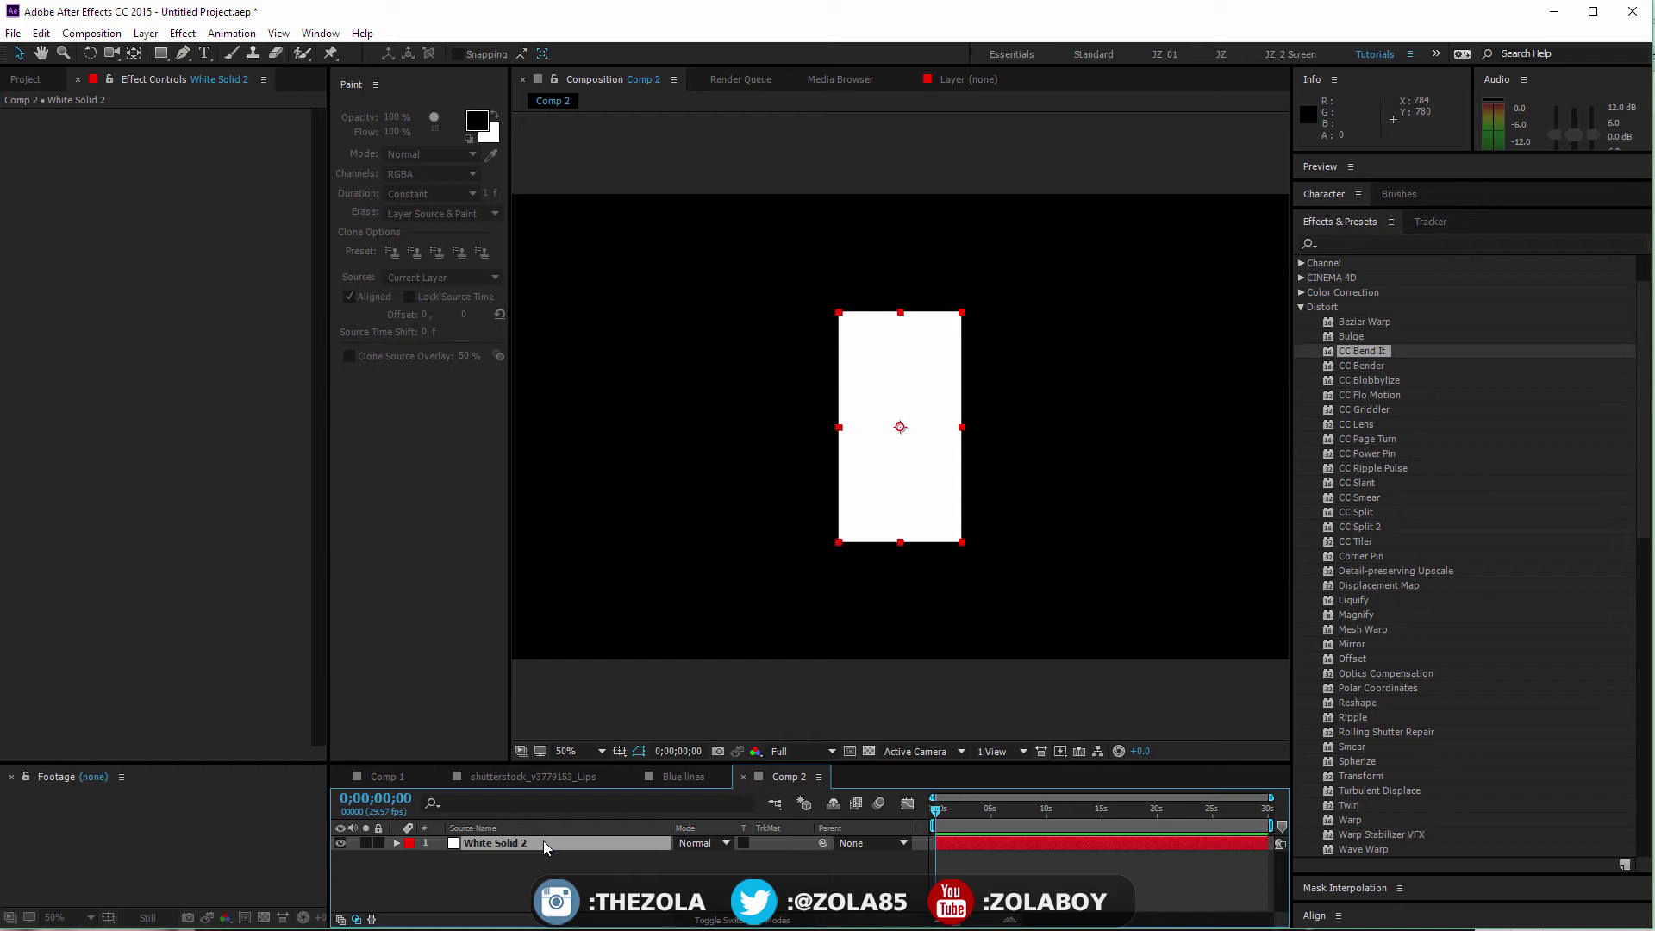
- Try a strong CC Bend It curve on the white solid, then delete the effect
{"action": "left_click_drag", "start_coordinate": [1364, 357], "coordinate": [569, 842]}
{"action": "left_click_drag", "start_coordinate": [180, 131], "coordinate": [290, 231]}
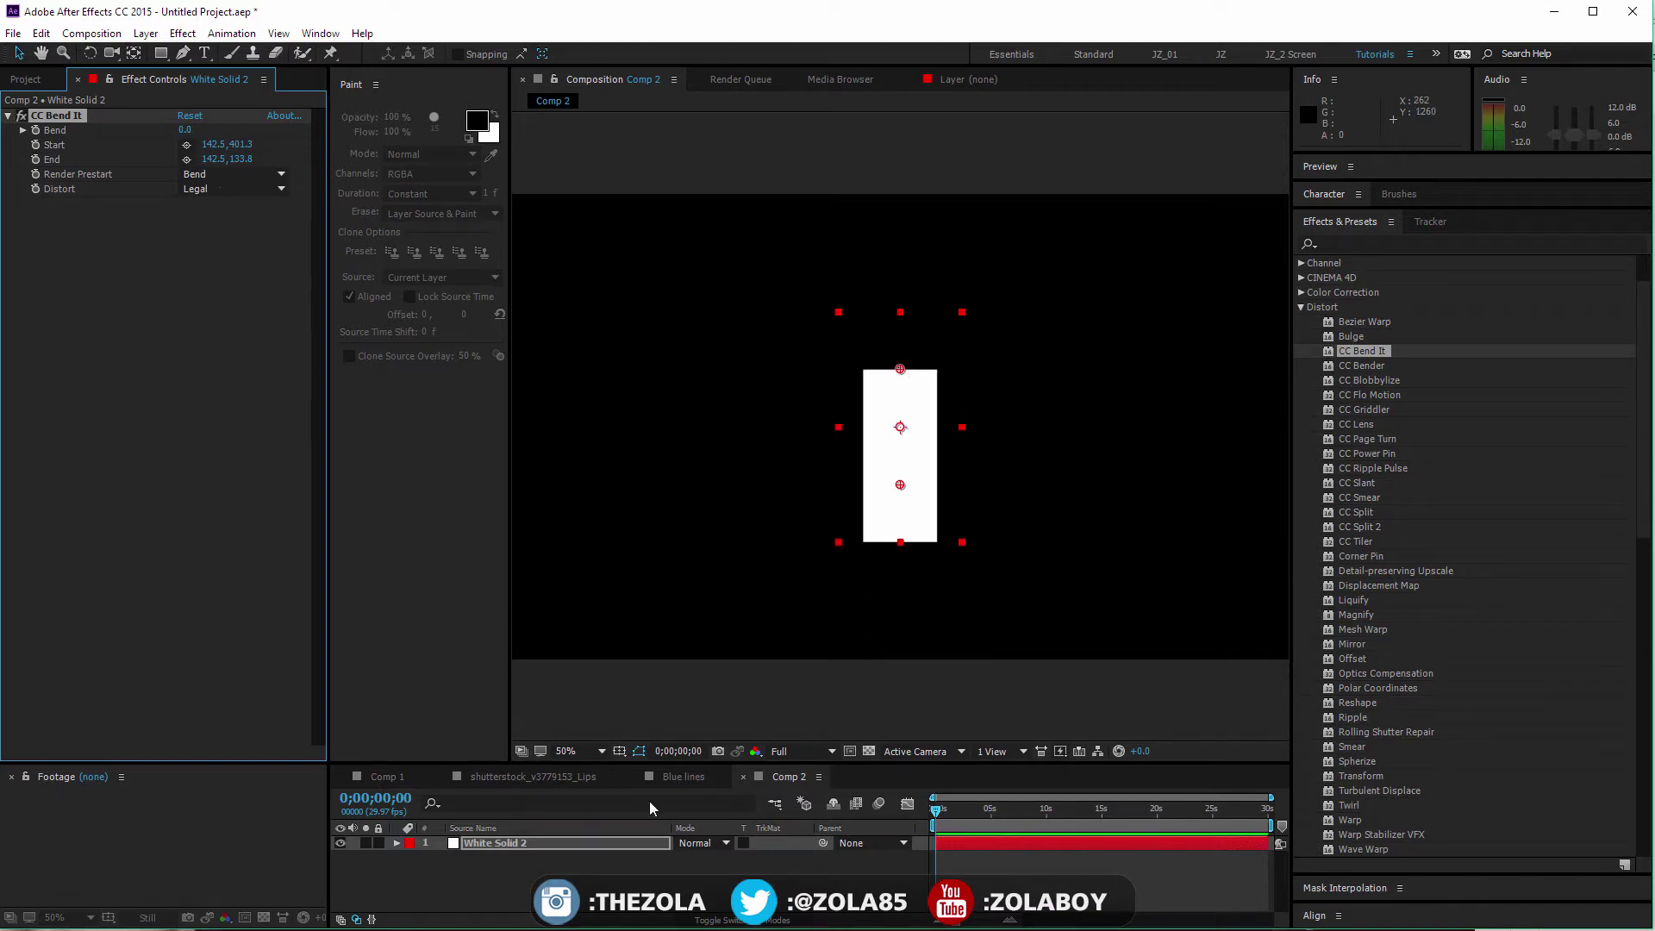
{"action": "left_click", "coordinate": [643, 463]}
{"action": "left_click", "coordinate": [77, 115]}
{"action": "key", "text": "Delete"}
{"action": "left_click", "coordinate": [514, 843]}
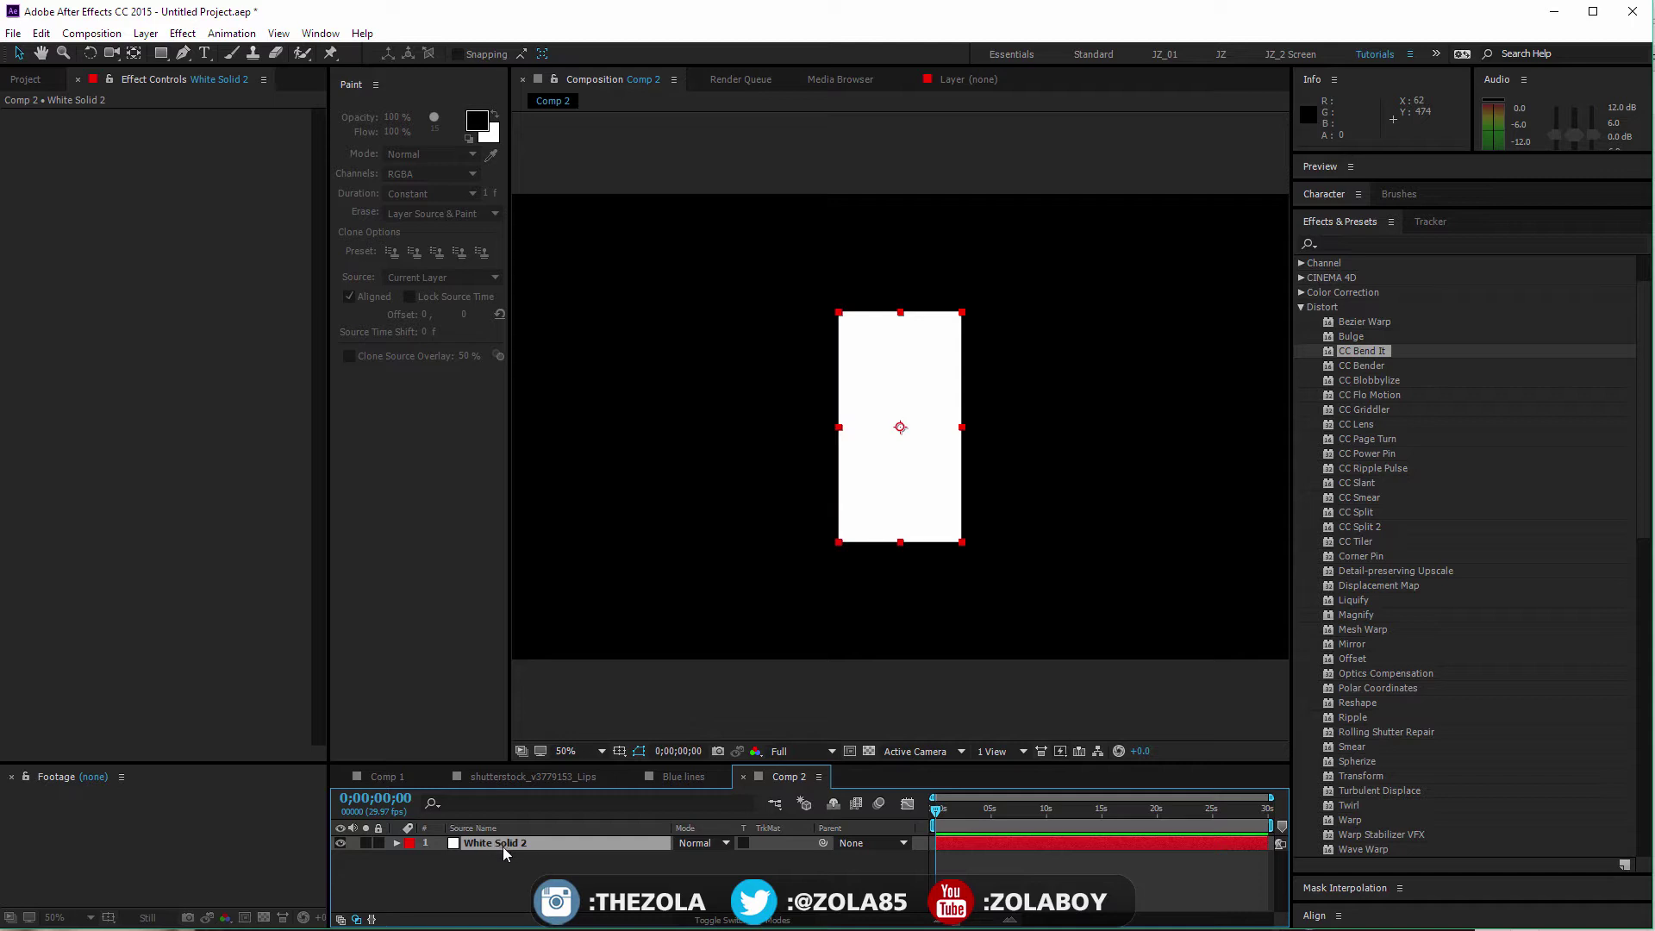
- Paint two black eyes, an eyebrow and a smile on the solid with the Brush tool
{"action": "double_click", "coordinate": [500, 841]}
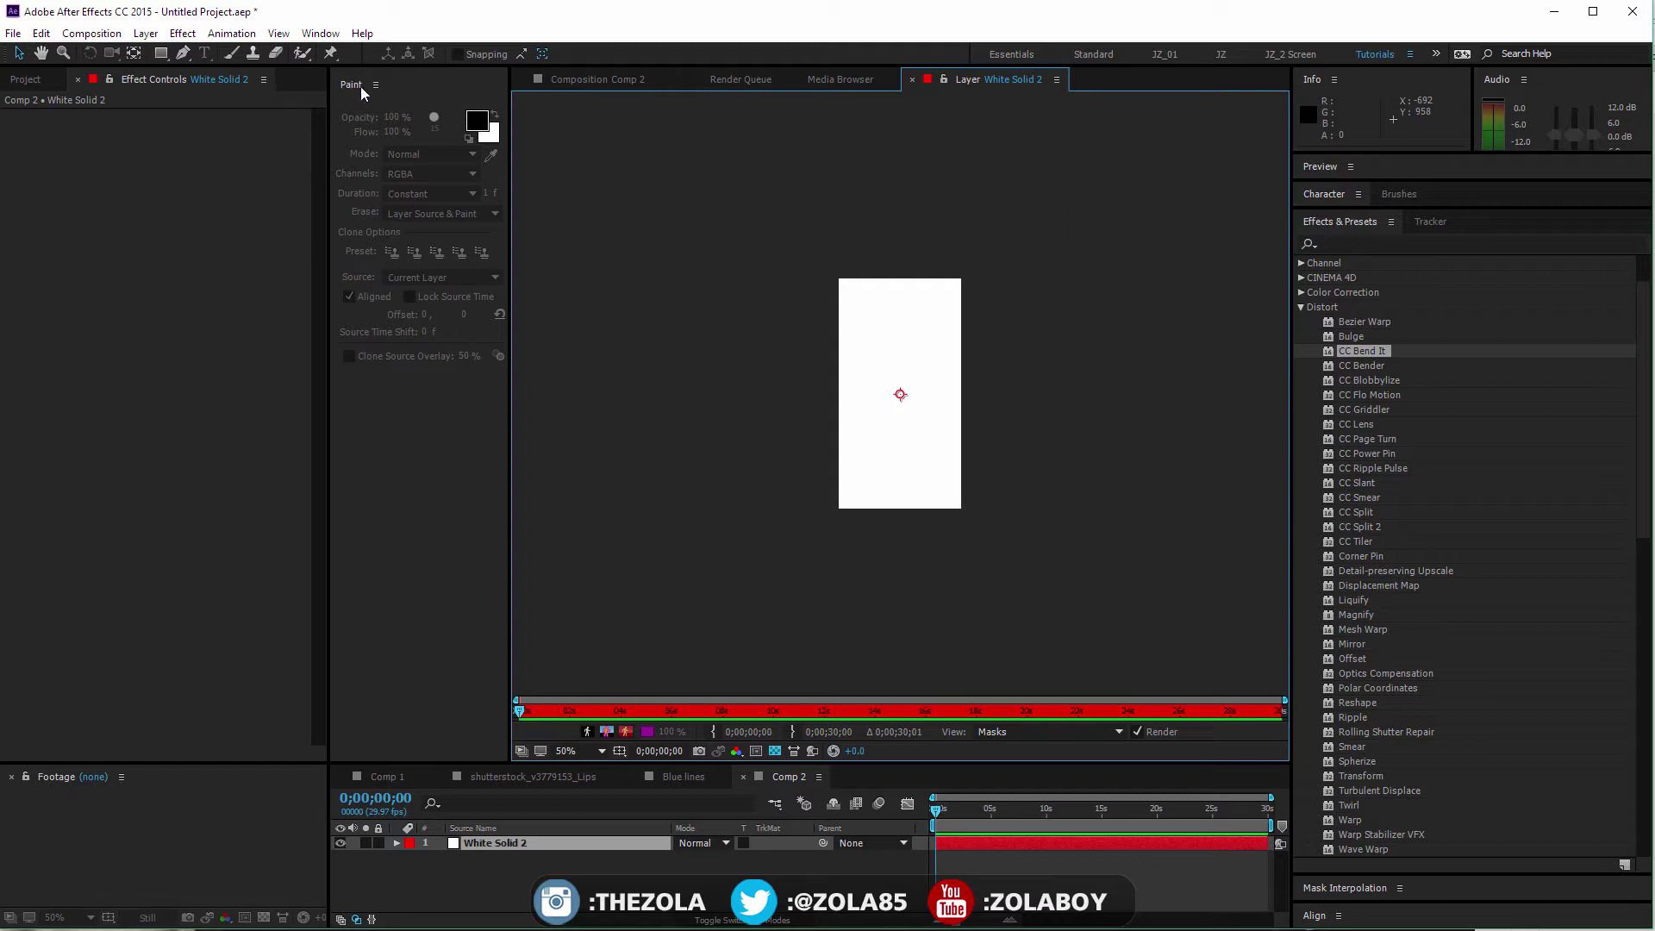
{"action": "left_click", "coordinate": [233, 53]}
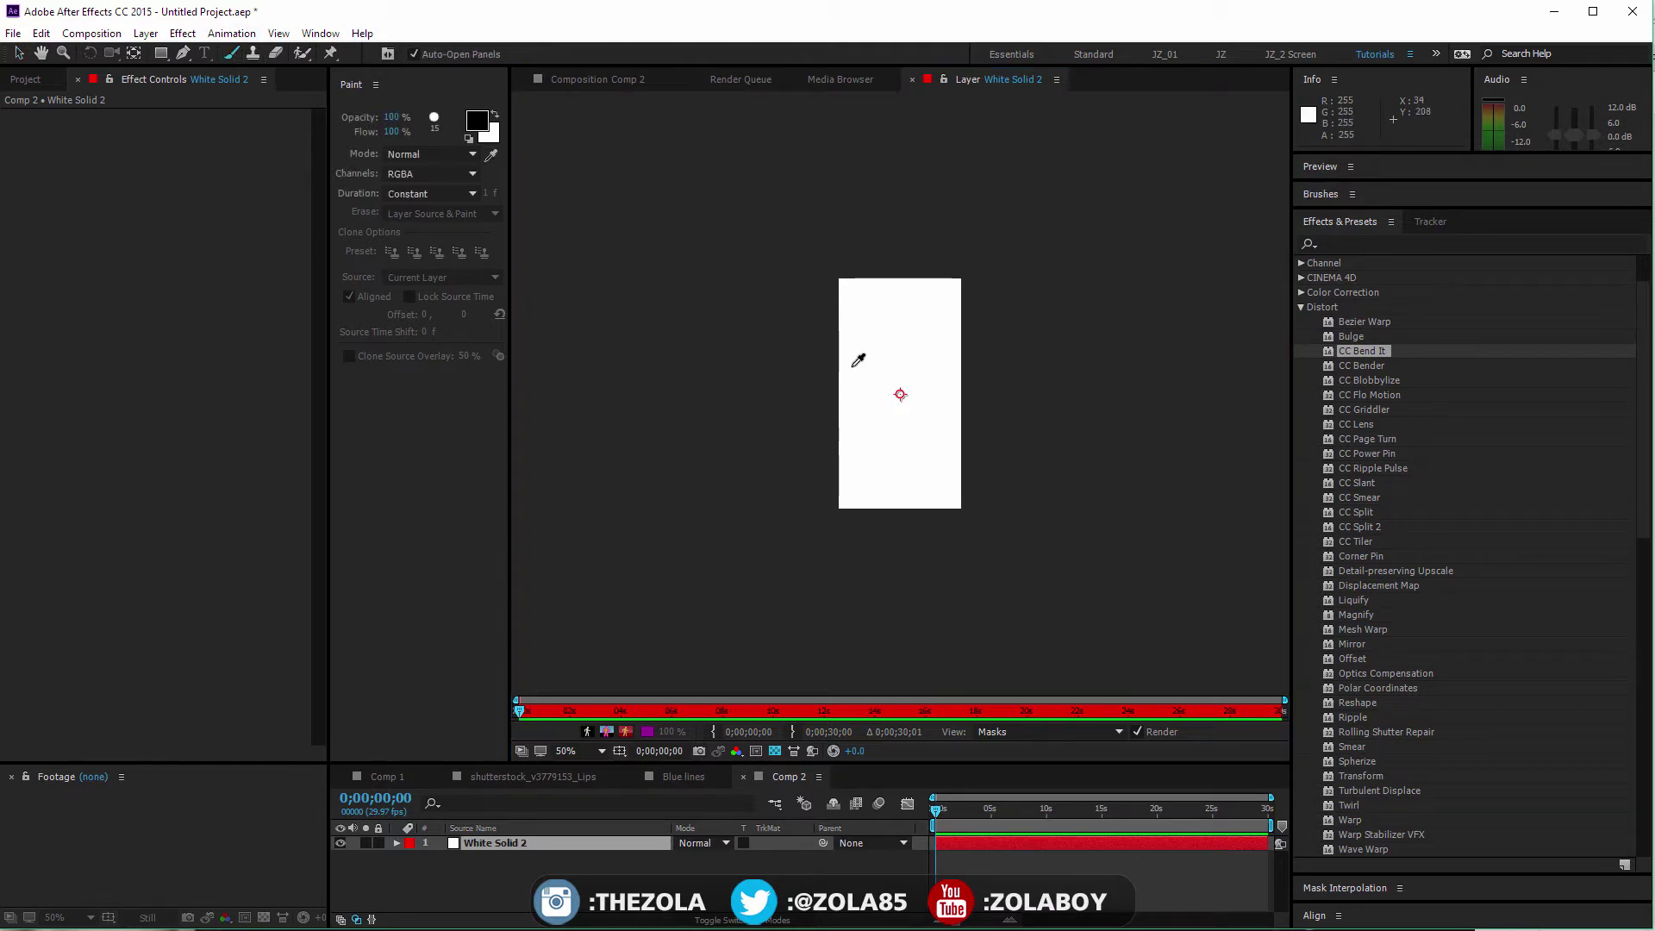
{"action": "left_click", "coordinate": [854, 365], "text": "alt"}
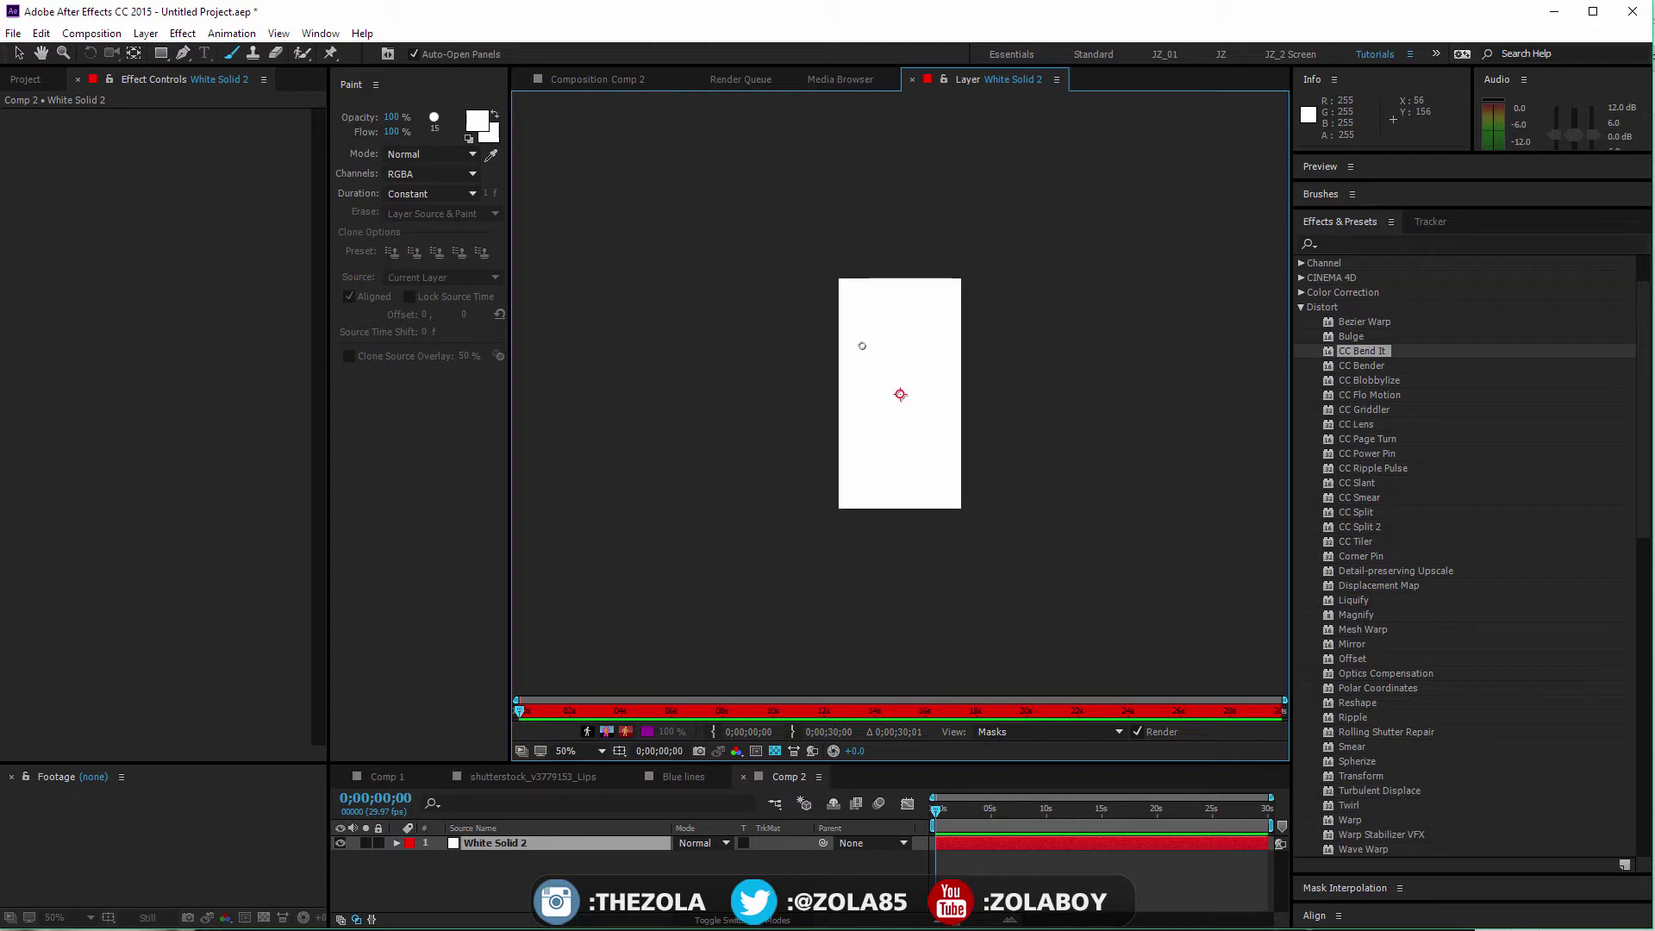
{"action": "left_click_drag", "start_coordinate": [860, 343], "coordinate": [868, 336]}
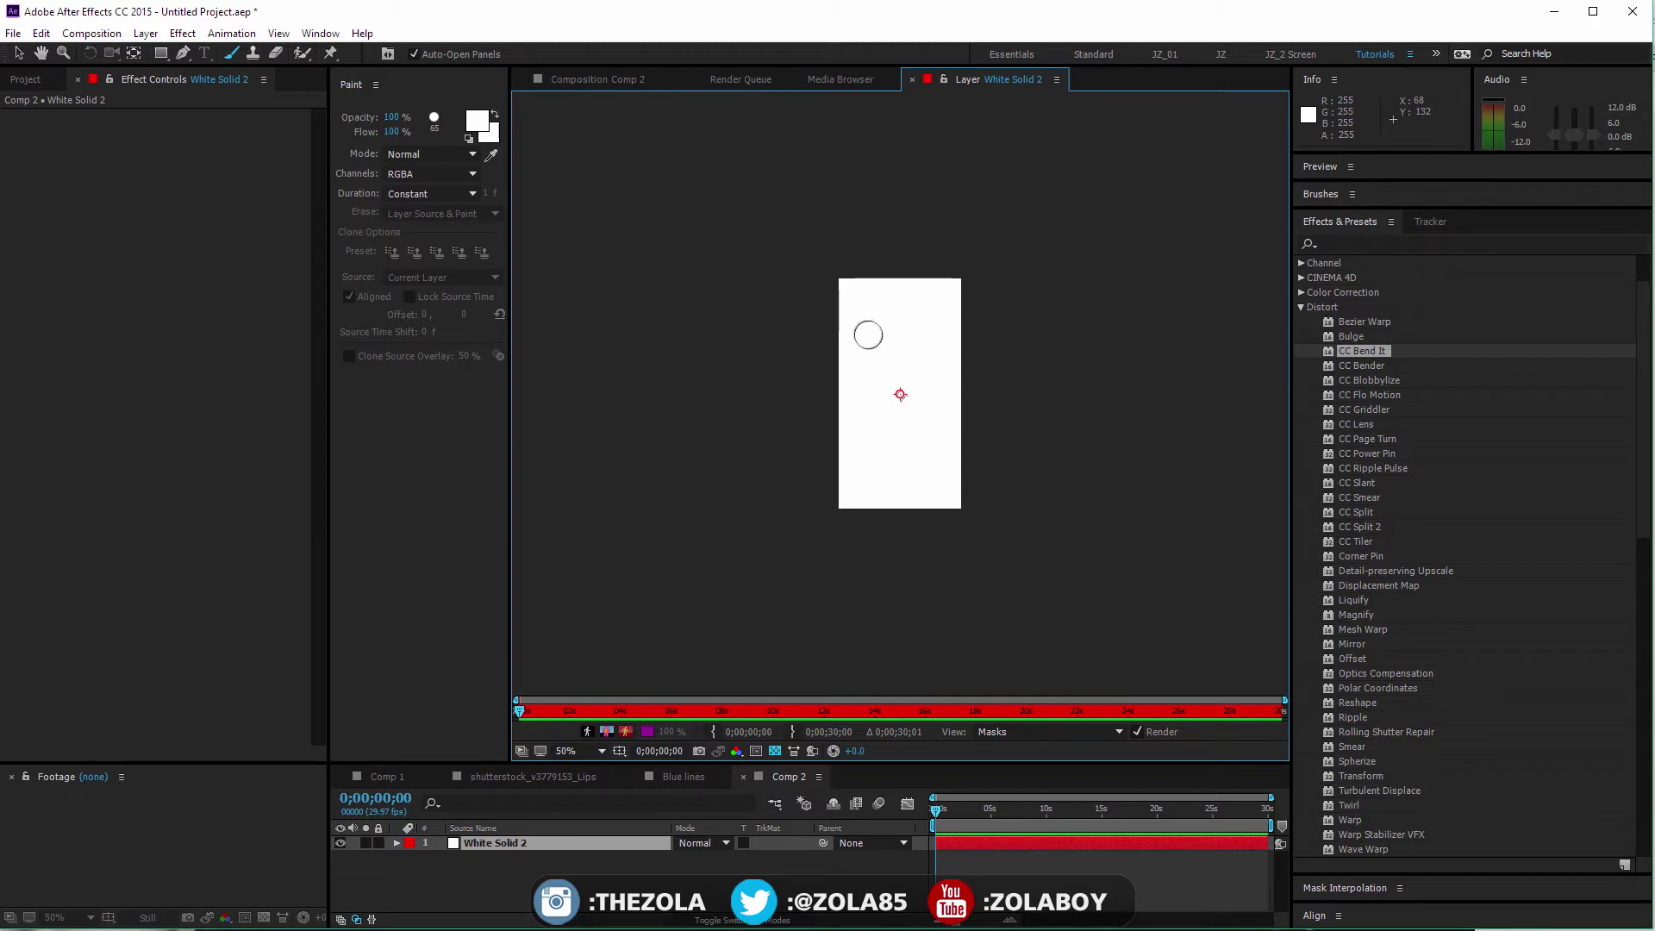
{"action": "left_click", "coordinate": [469, 138]}
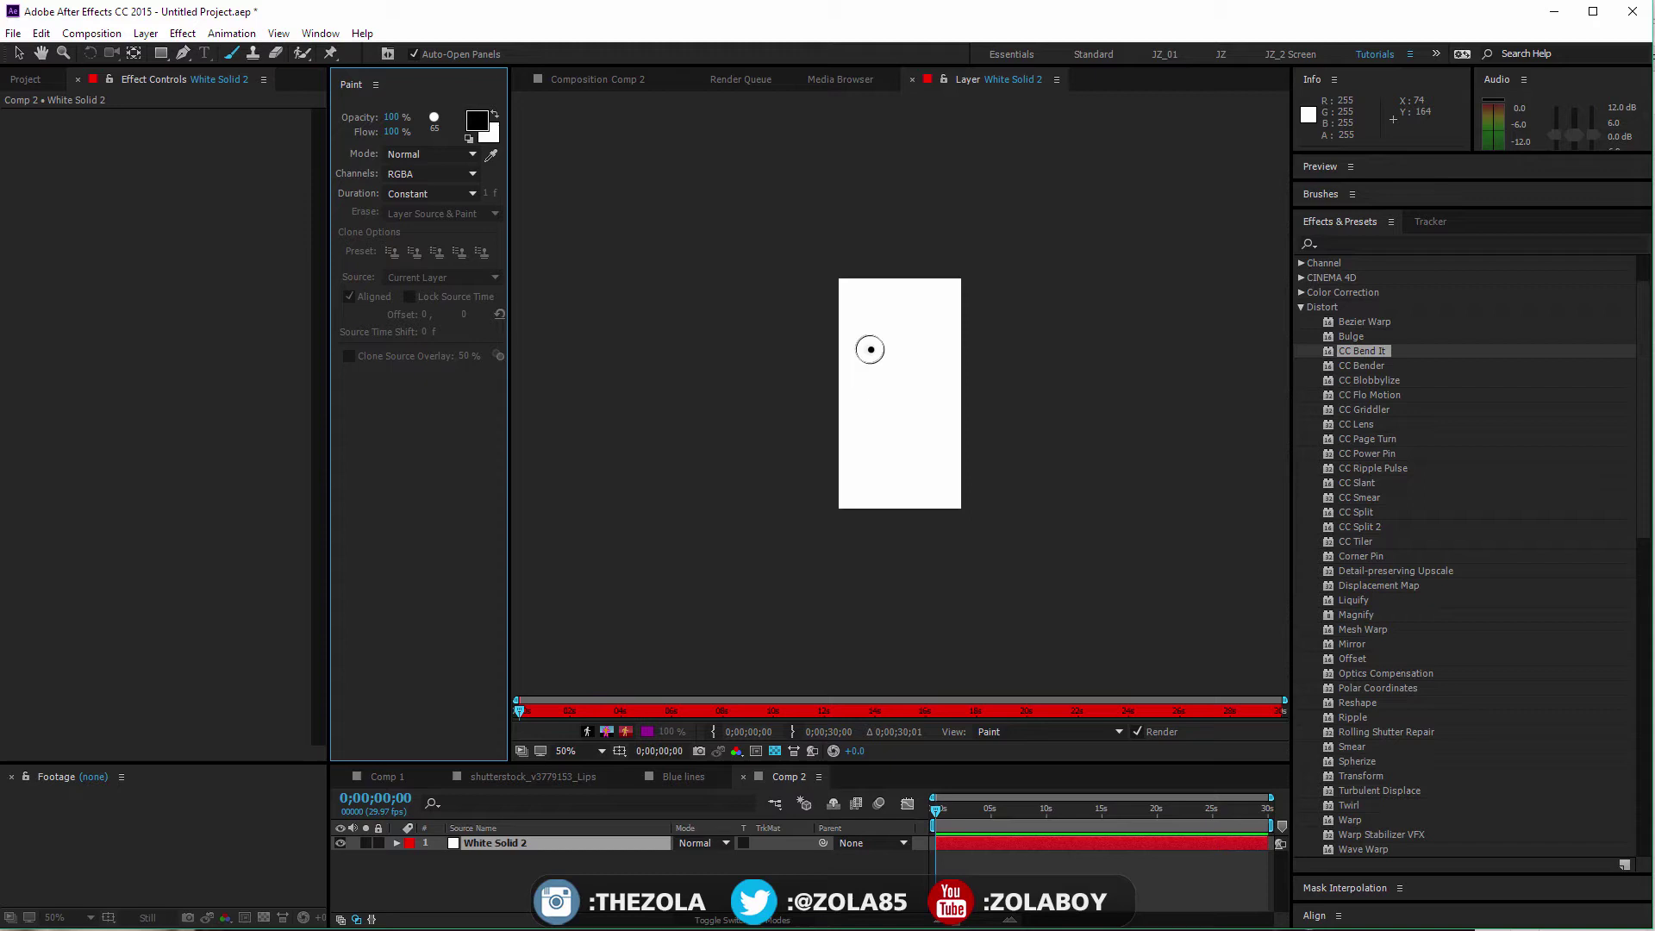
{"action": "left_click", "coordinate": [868, 348]}
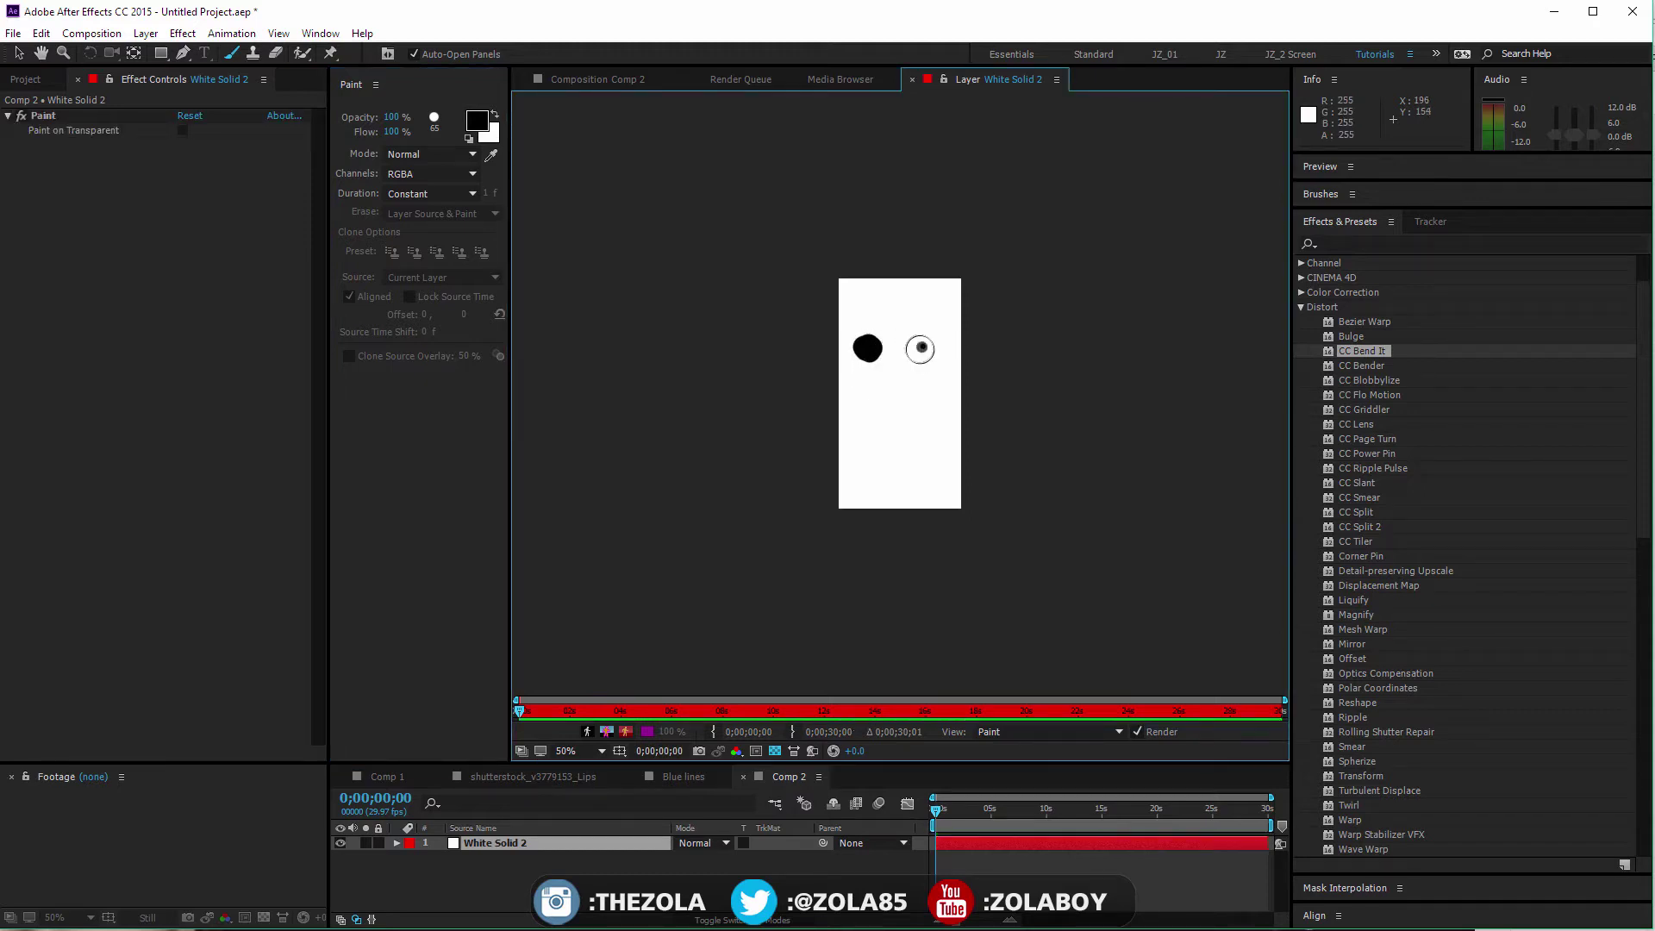
{"action": "left_click", "coordinate": [923, 348]}
{"action": "left_click_drag", "start_coordinate": [864, 310], "coordinate": [885, 310], "text": "ctrl"}
{"action": "left_click_drag", "start_coordinate": [849, 315], "coordinate": [877, 305]}
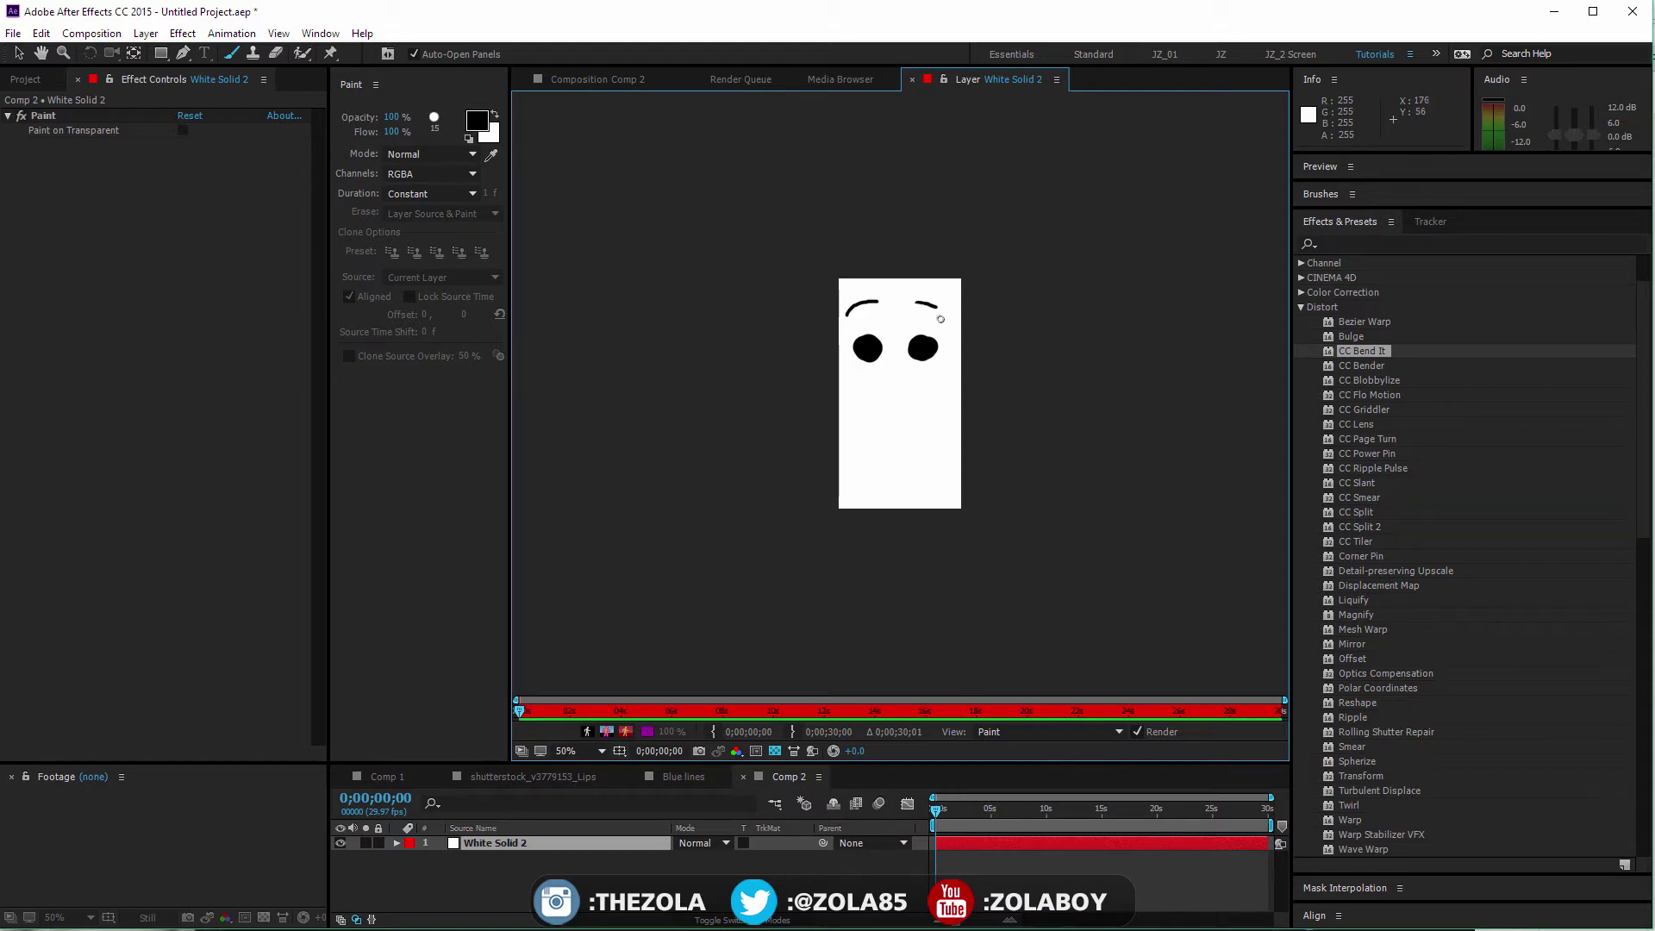
{"action": "mouse_move", "coordinate": [860, 405]}
{"action": "left_mouse_down"}
{"action": "mouse_move", "coordinate": [959, 402]}
{"action": "mouse_move", "coordinate": [942, 394]}
{"action": "left_mouse_up"}
{"action": "key", "text": "ctrl+z"}
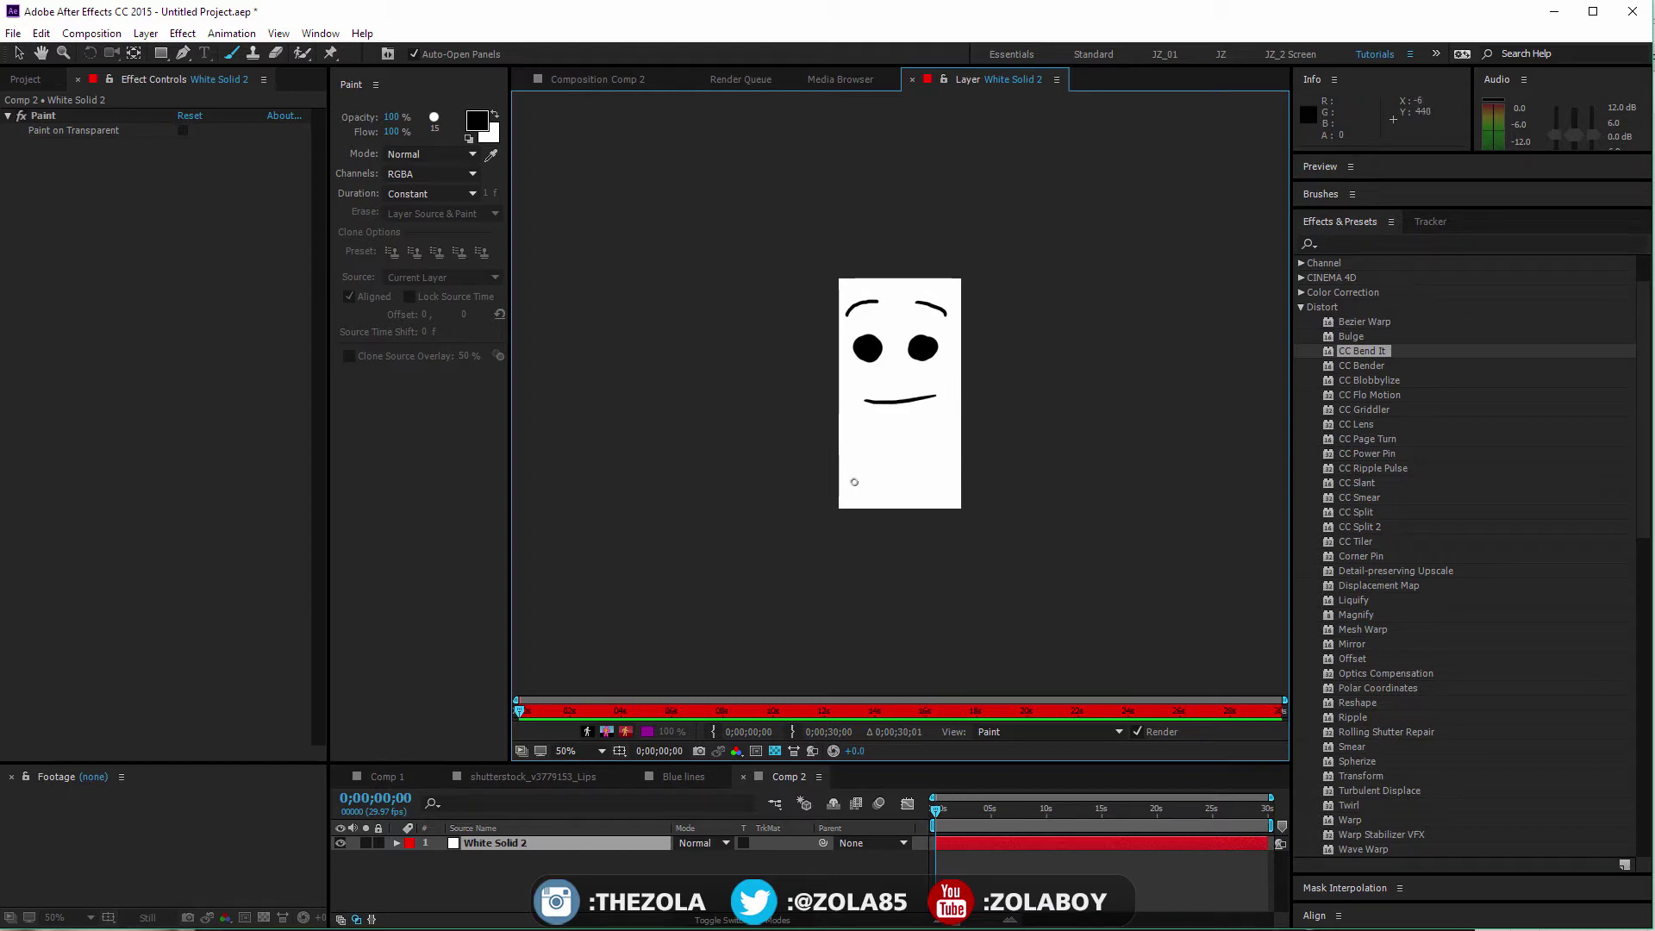
- Change the solid's colour to red in Solid Settings
{"action": "left_click", "coordinate": [548, 845]}
{"action": "key", "text": "ctrl+shift+y"}
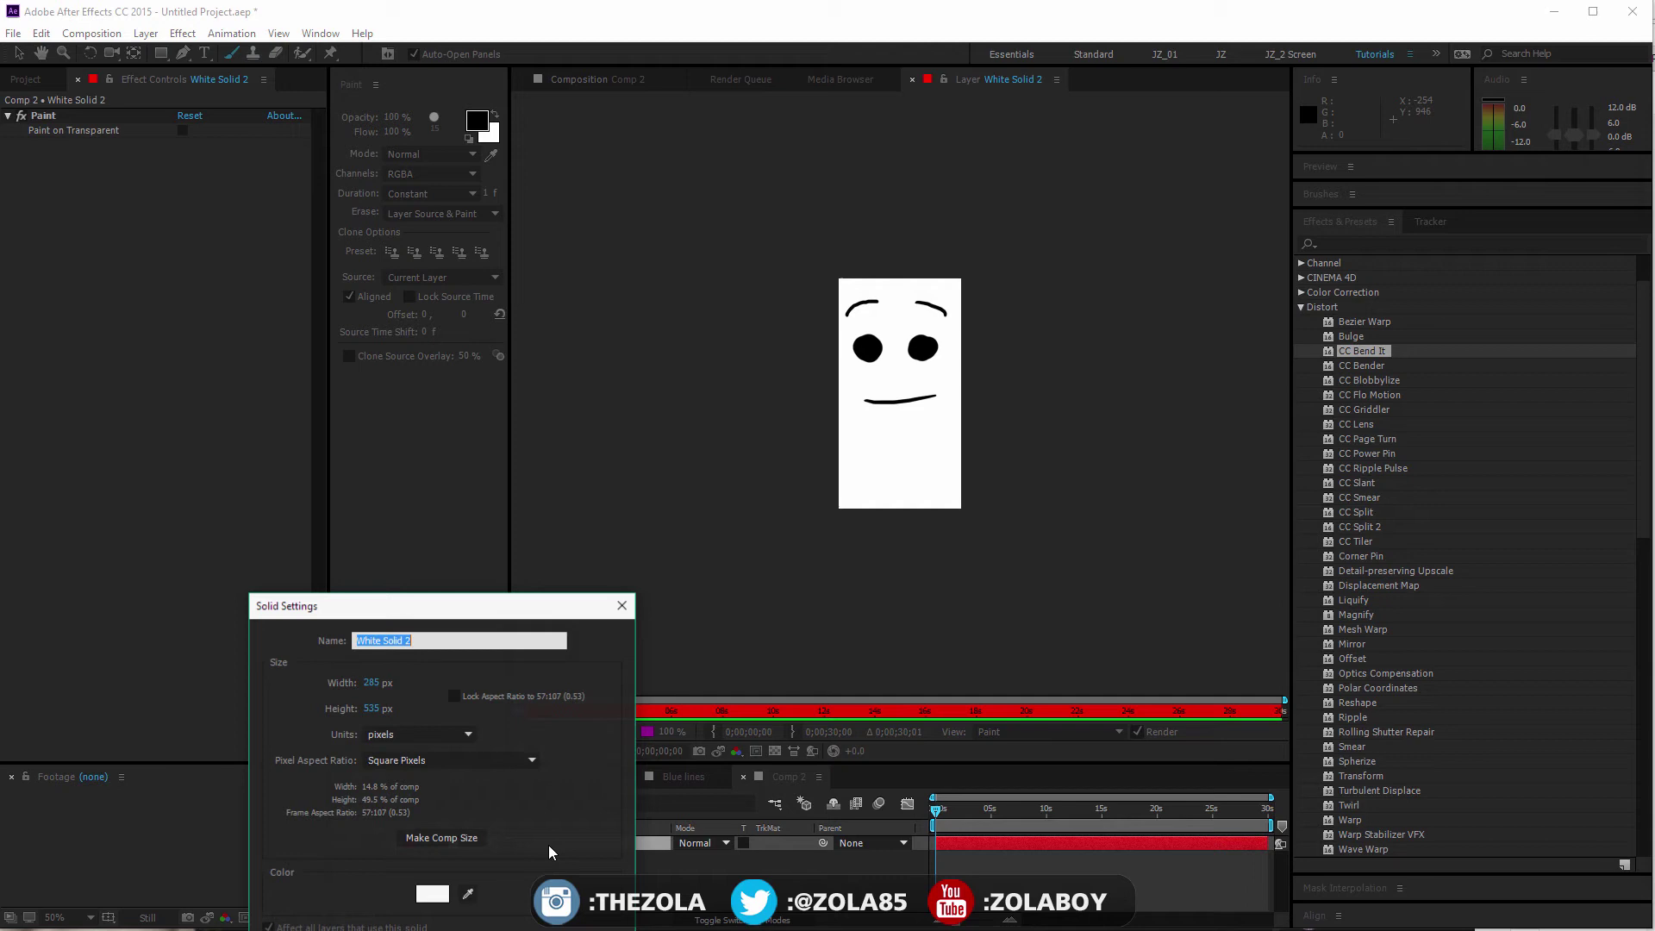
{"action": "left_click", "coordinate": [432, 893]}
{"action": "left_click", "coordinate": [590, 630]}
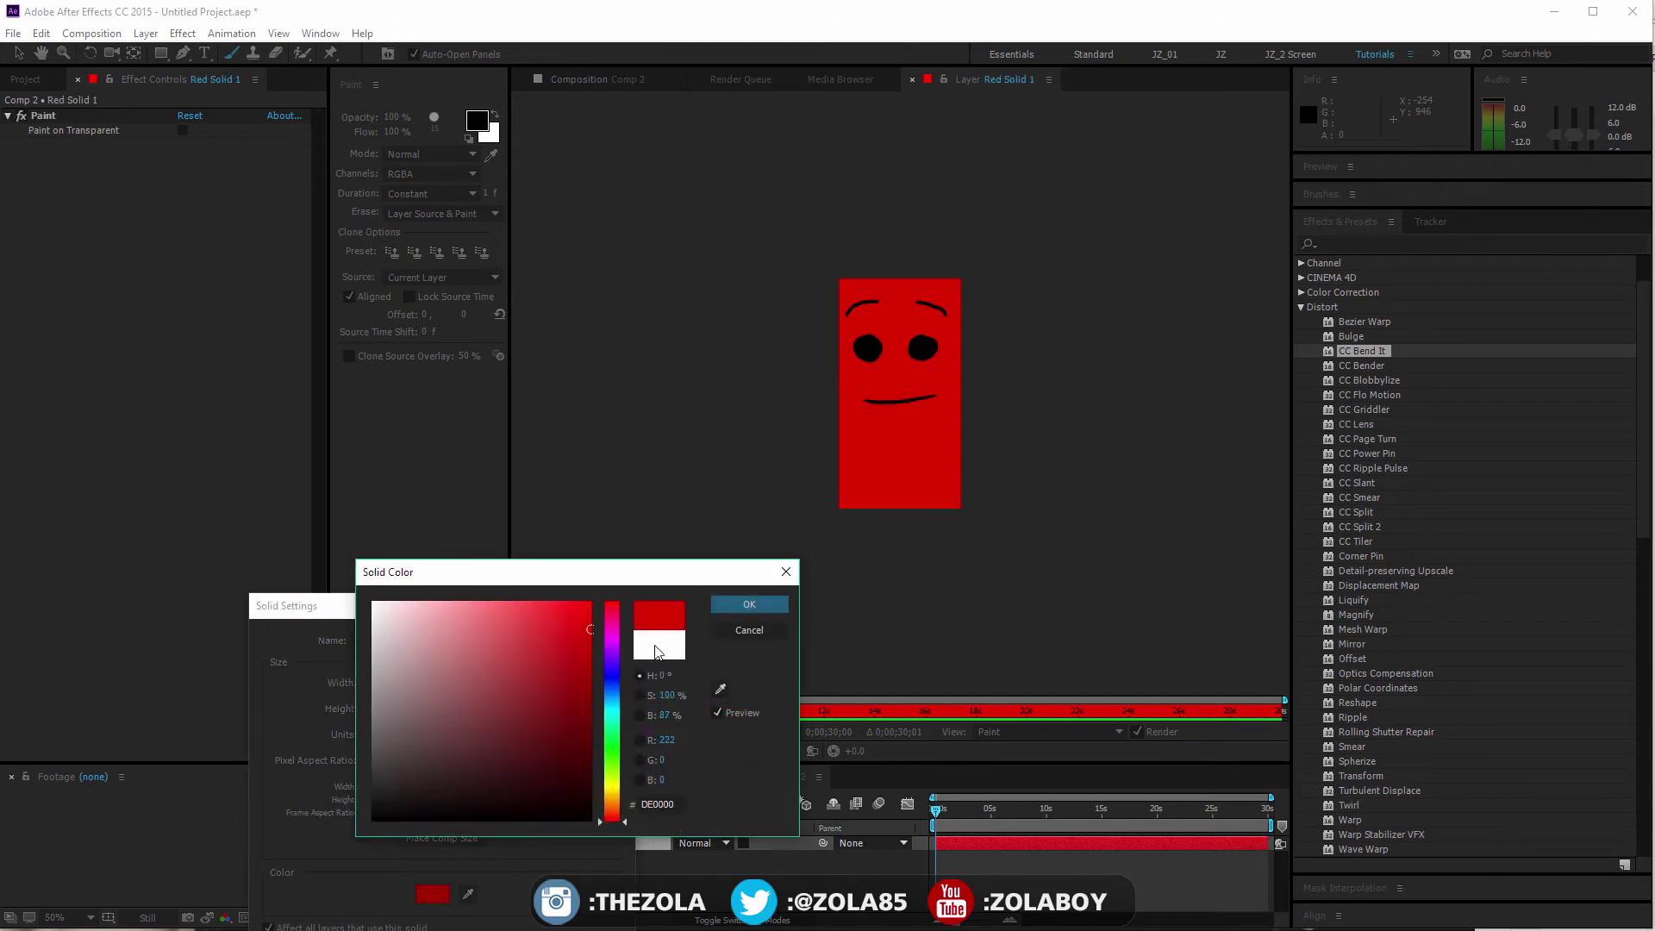
{"action": "left_click", "coordinate": [767, 607]}
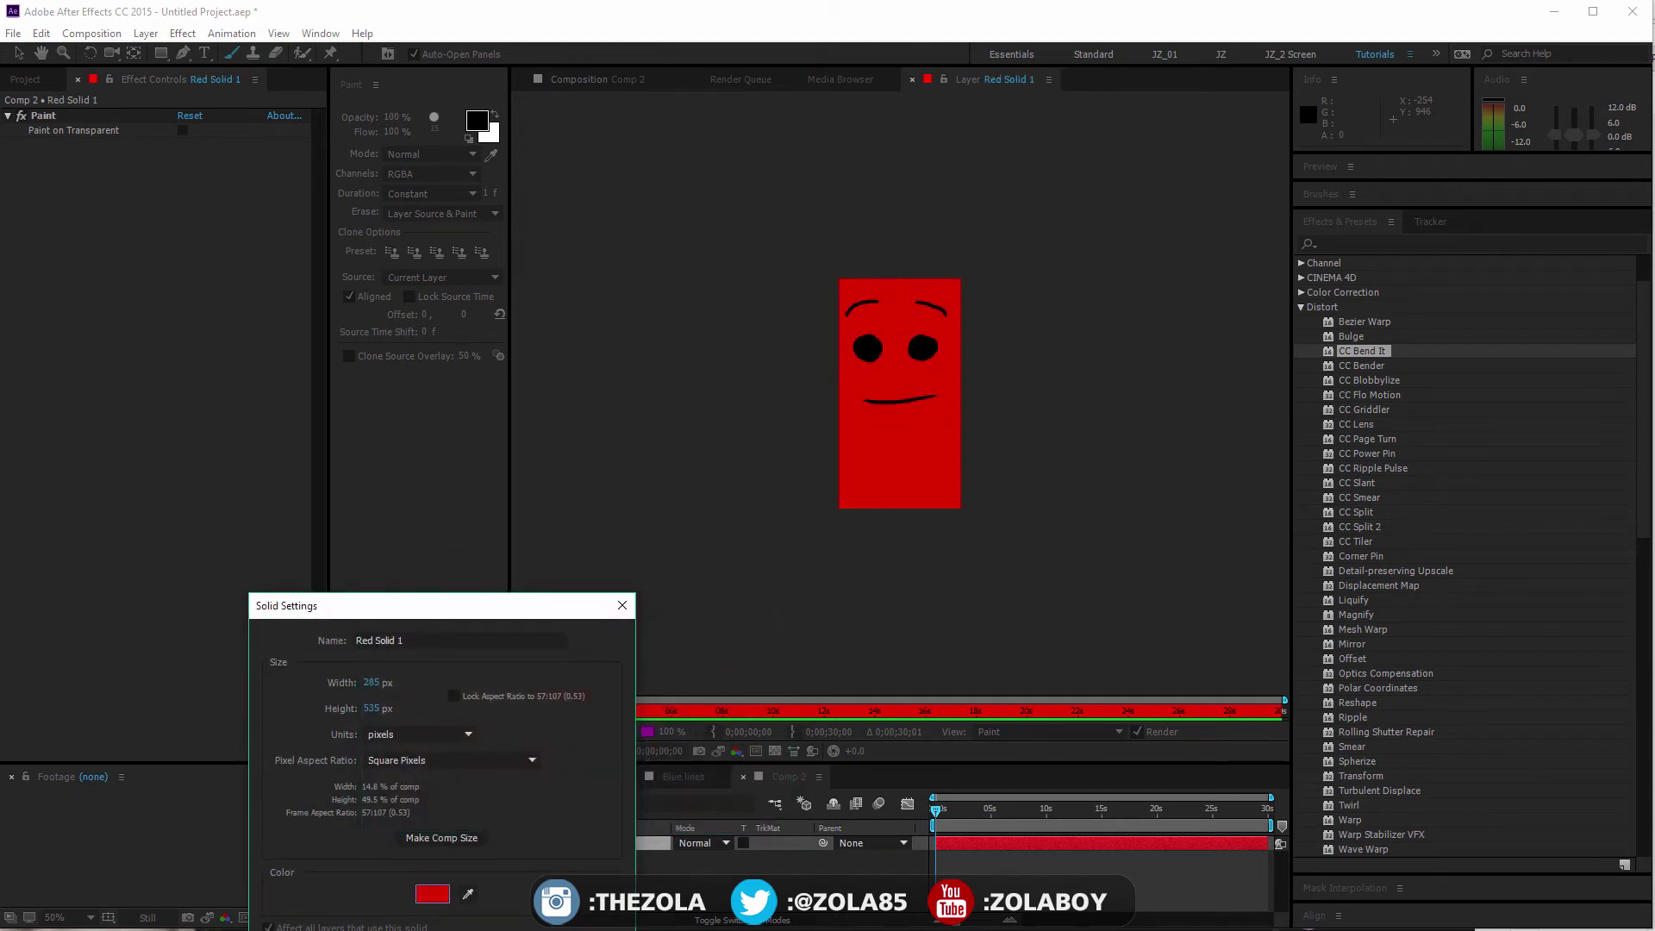
{"action": "key", "text": "Return"}
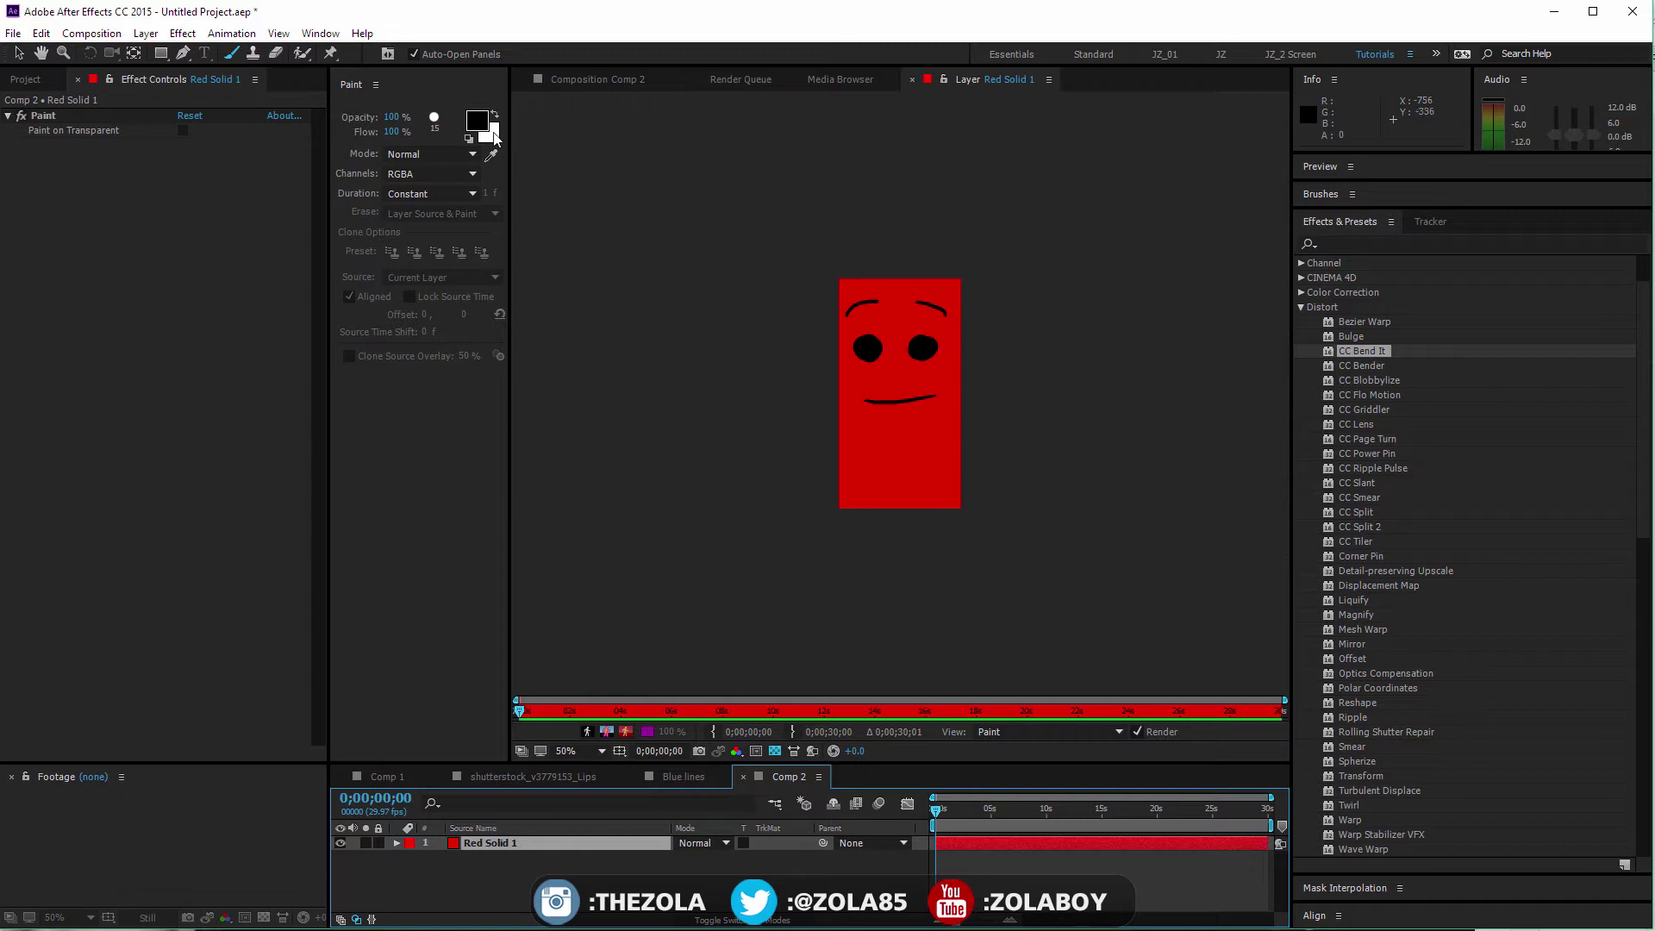
- Paint white highlights into both eyes
{"action": "left_click", "coordinate": [495, 116]}
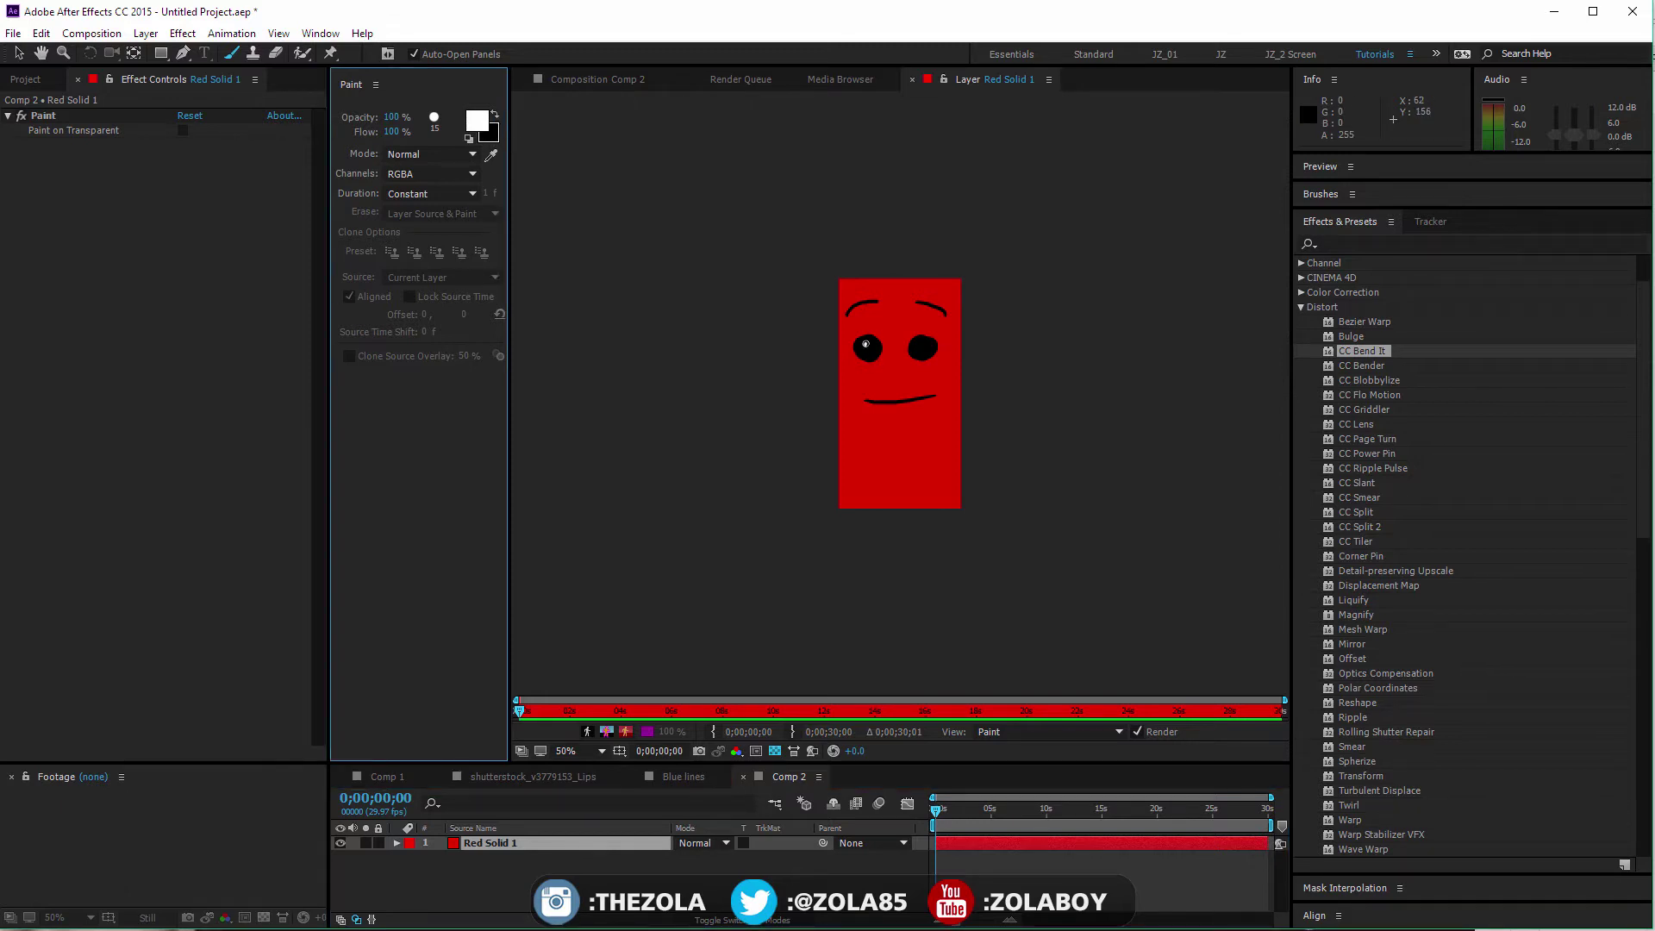
{"action": "left_click", "coordinate": [876, 348]}
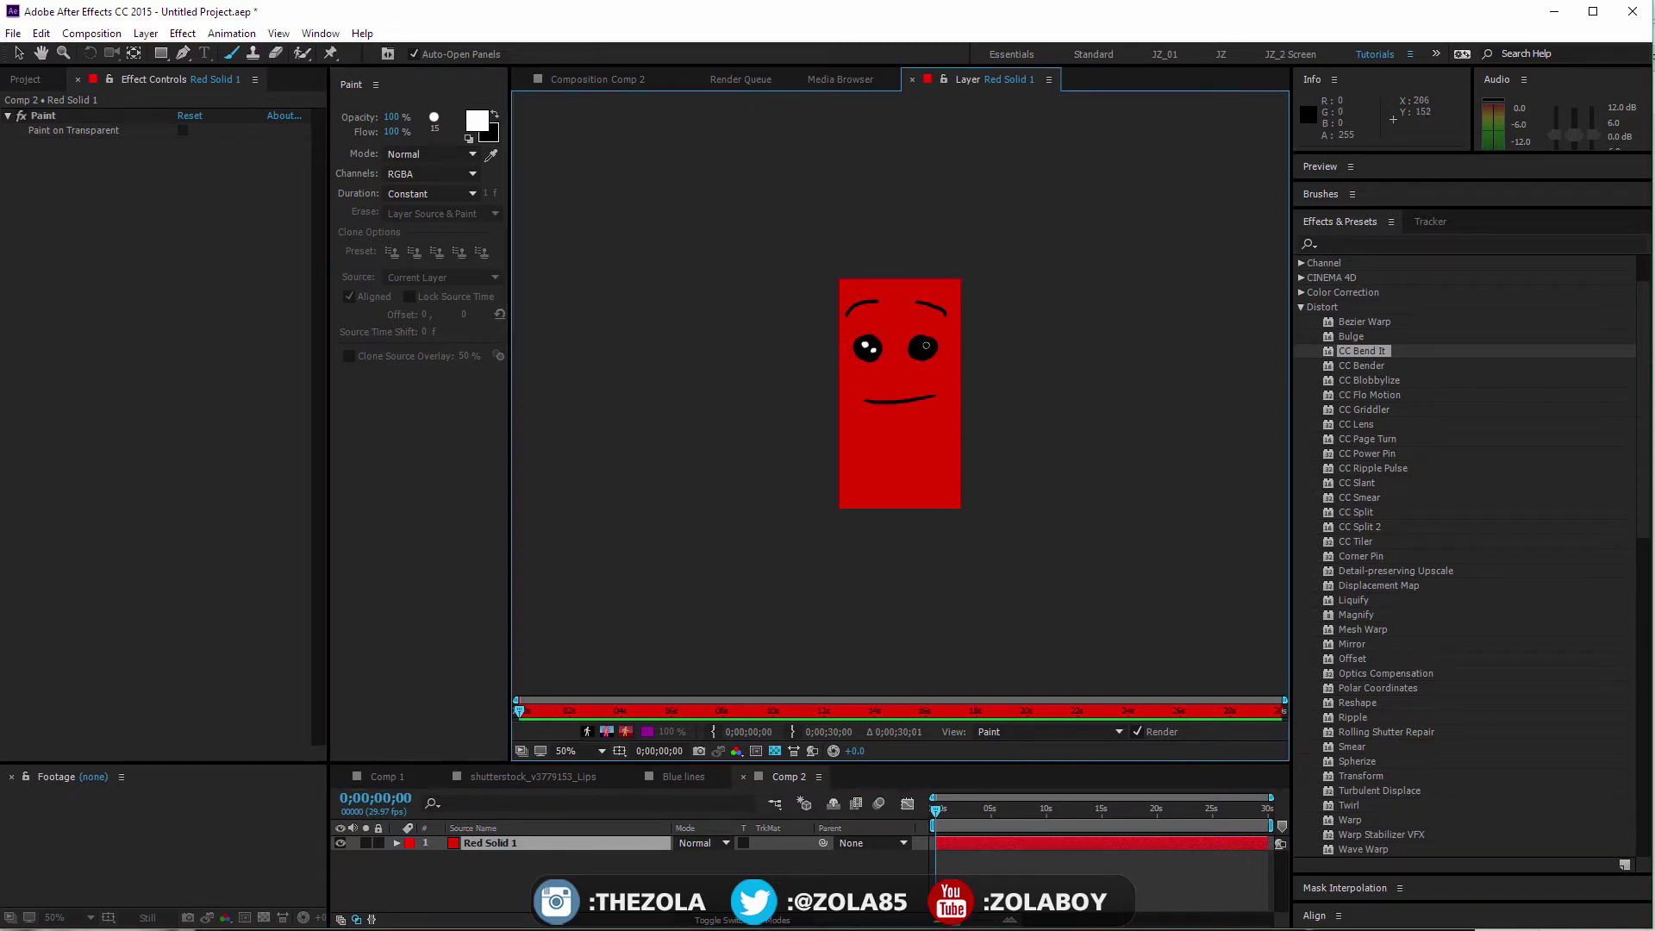
{"action": "left_click", "coordinate": [920, 350]}
- Apply CC Bend It to Red Solid 1 with Start at its bottom, End at its top, Bend 0
{"action": "left_click", "coordinate": [607, 79]}
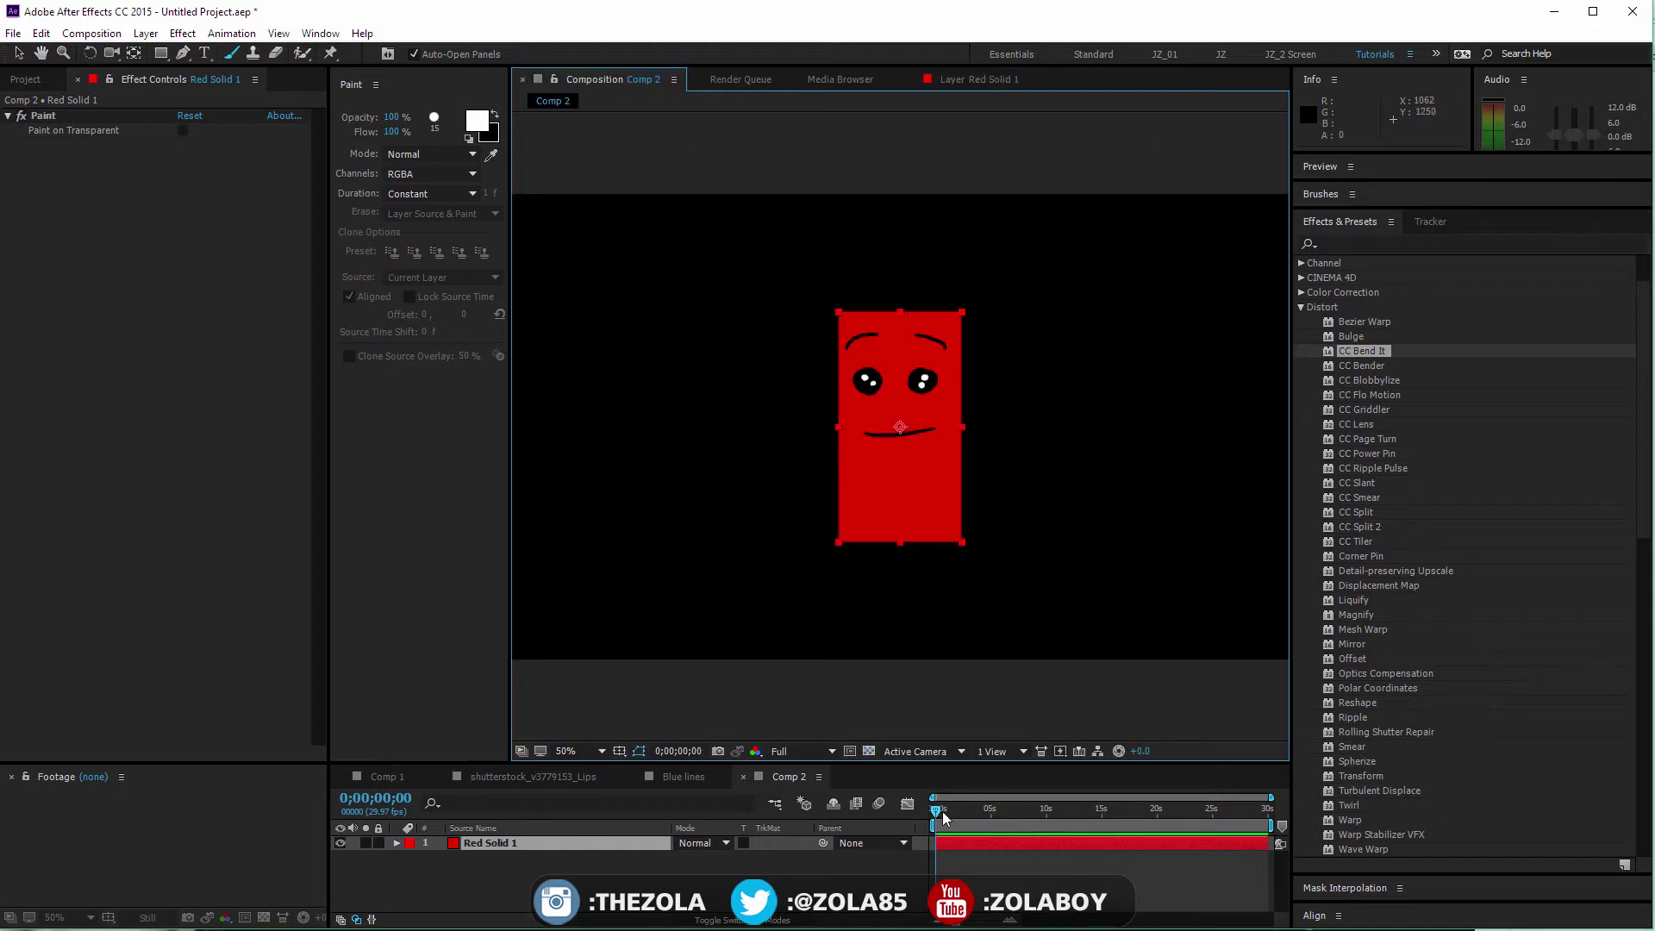
{"action": "key", "text": "v"}
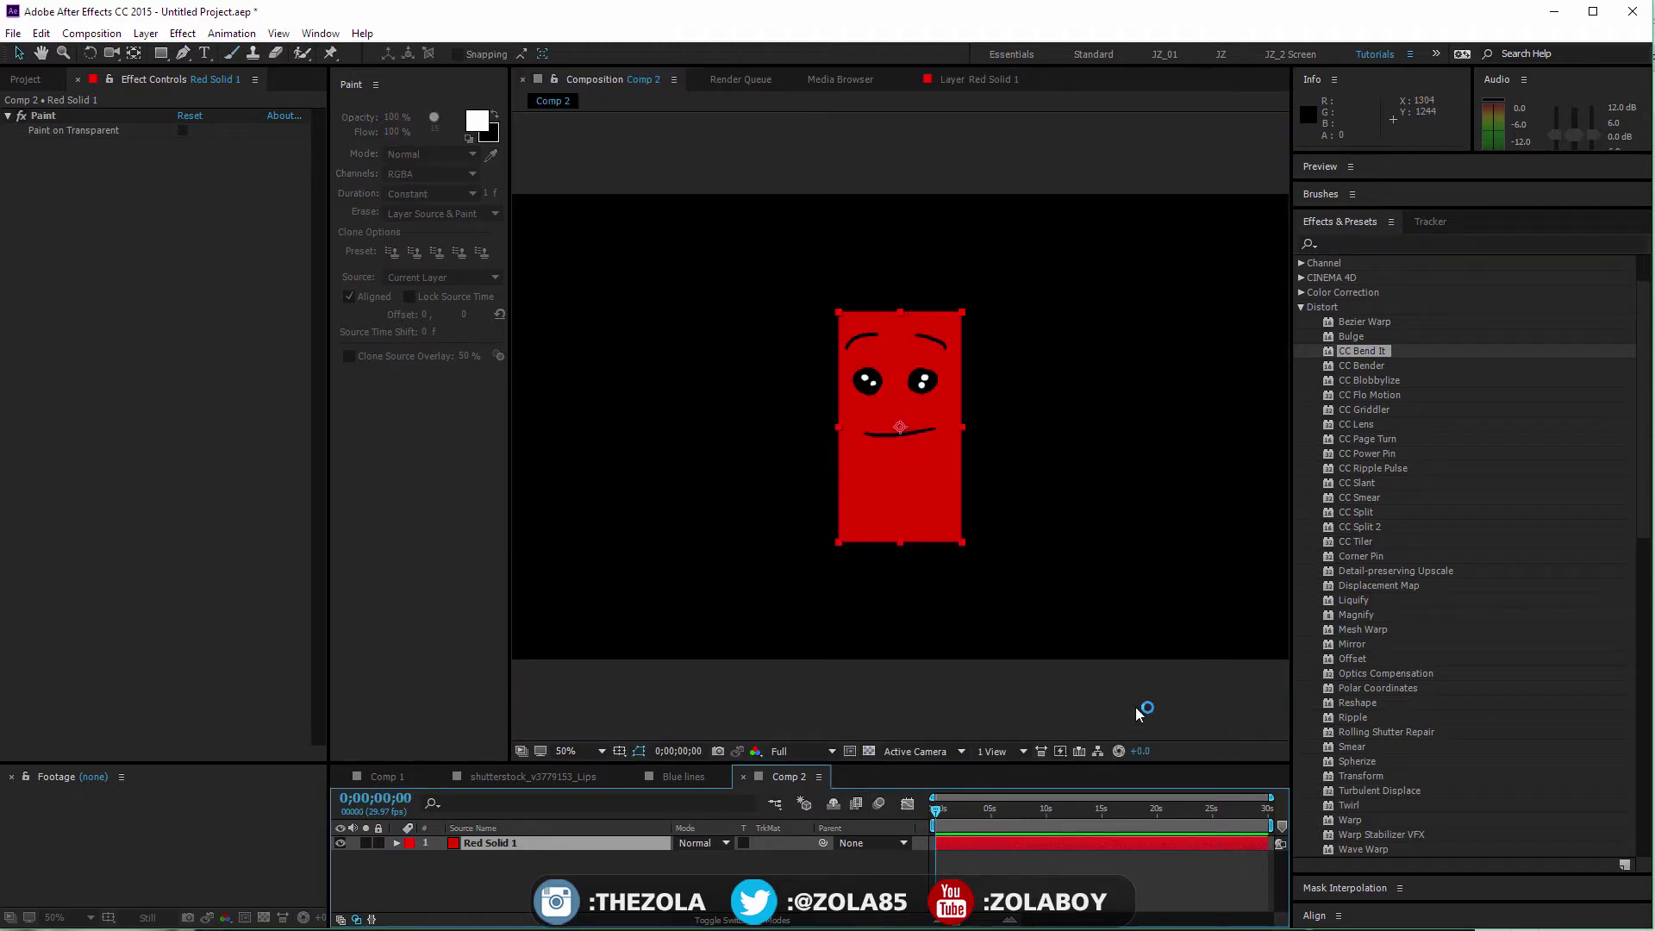
{"action": "left_click_drag", "start_coordinate": [1353, 352], "coordinate": [504, 843]}
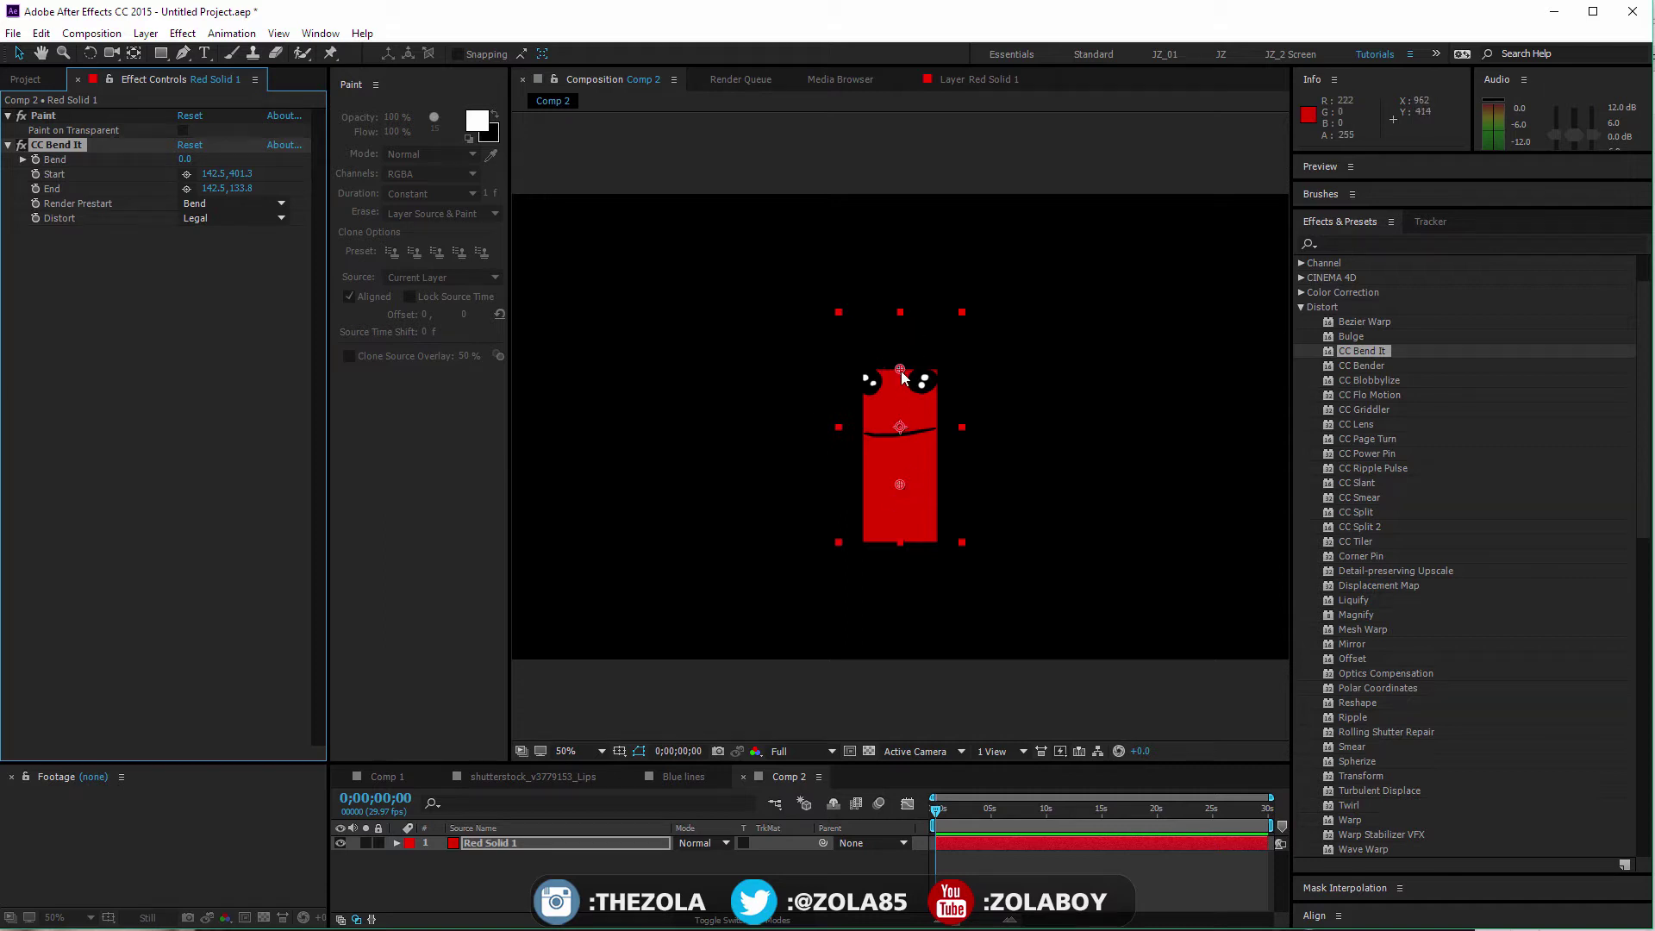
{"action": "left_click_drag", "start_coordinate": [900, 370], "coordinate": [900, 309]}
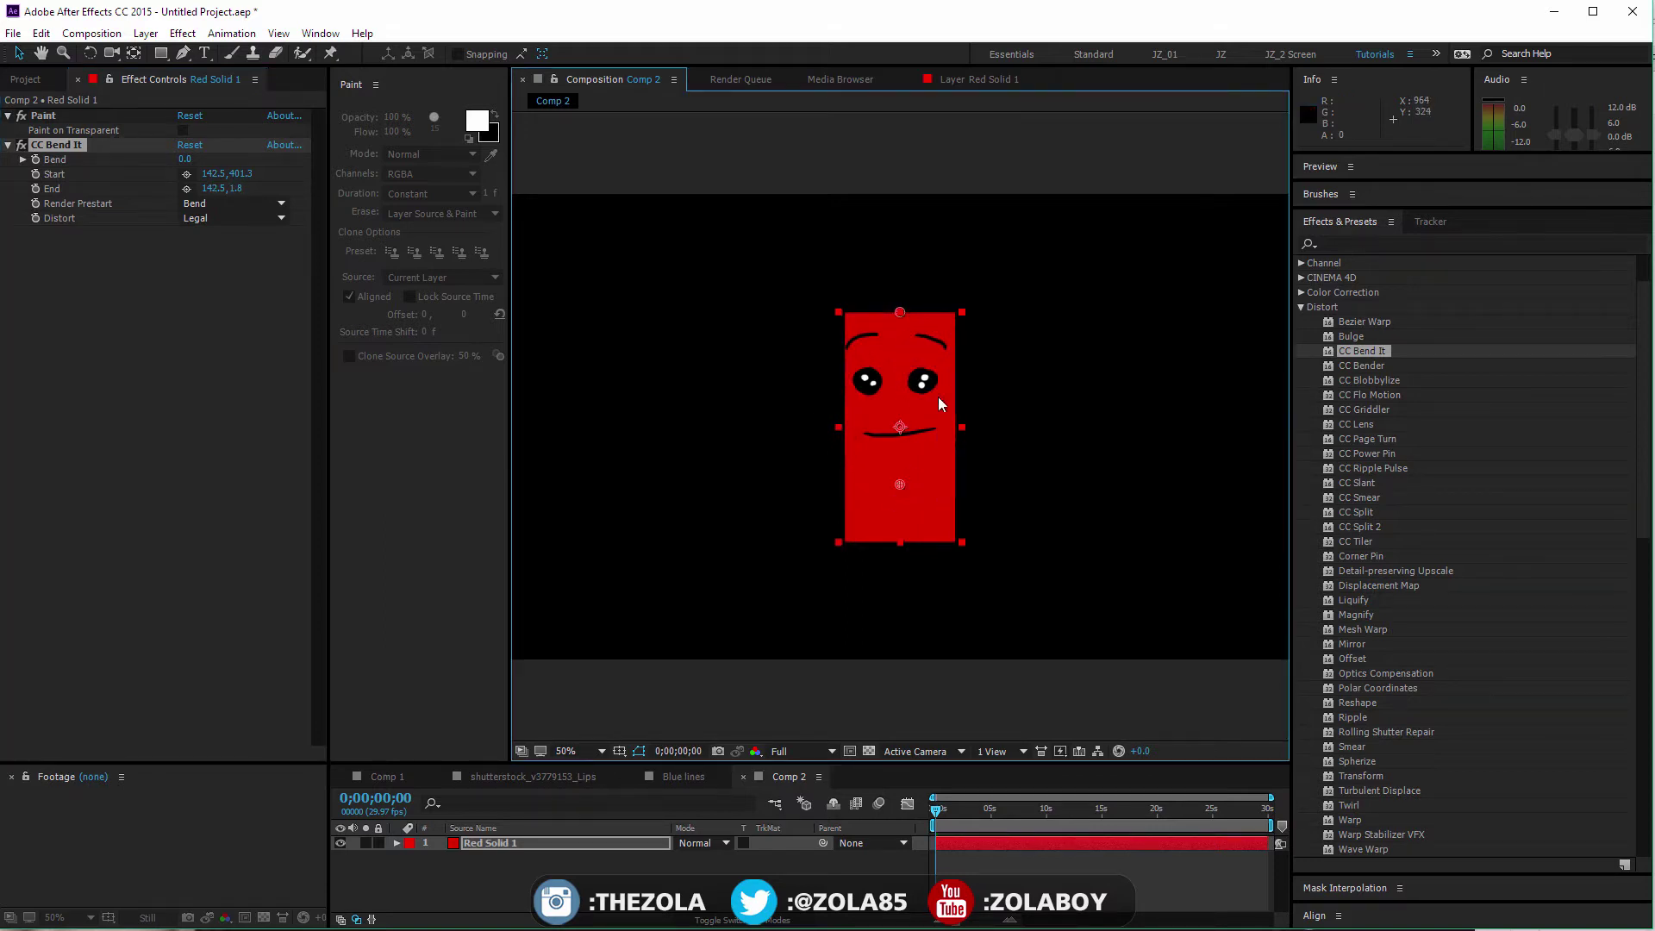
{"action": "left_click_drag", "start_coordinate": [904, 484], "coordinate": [902, 541]}
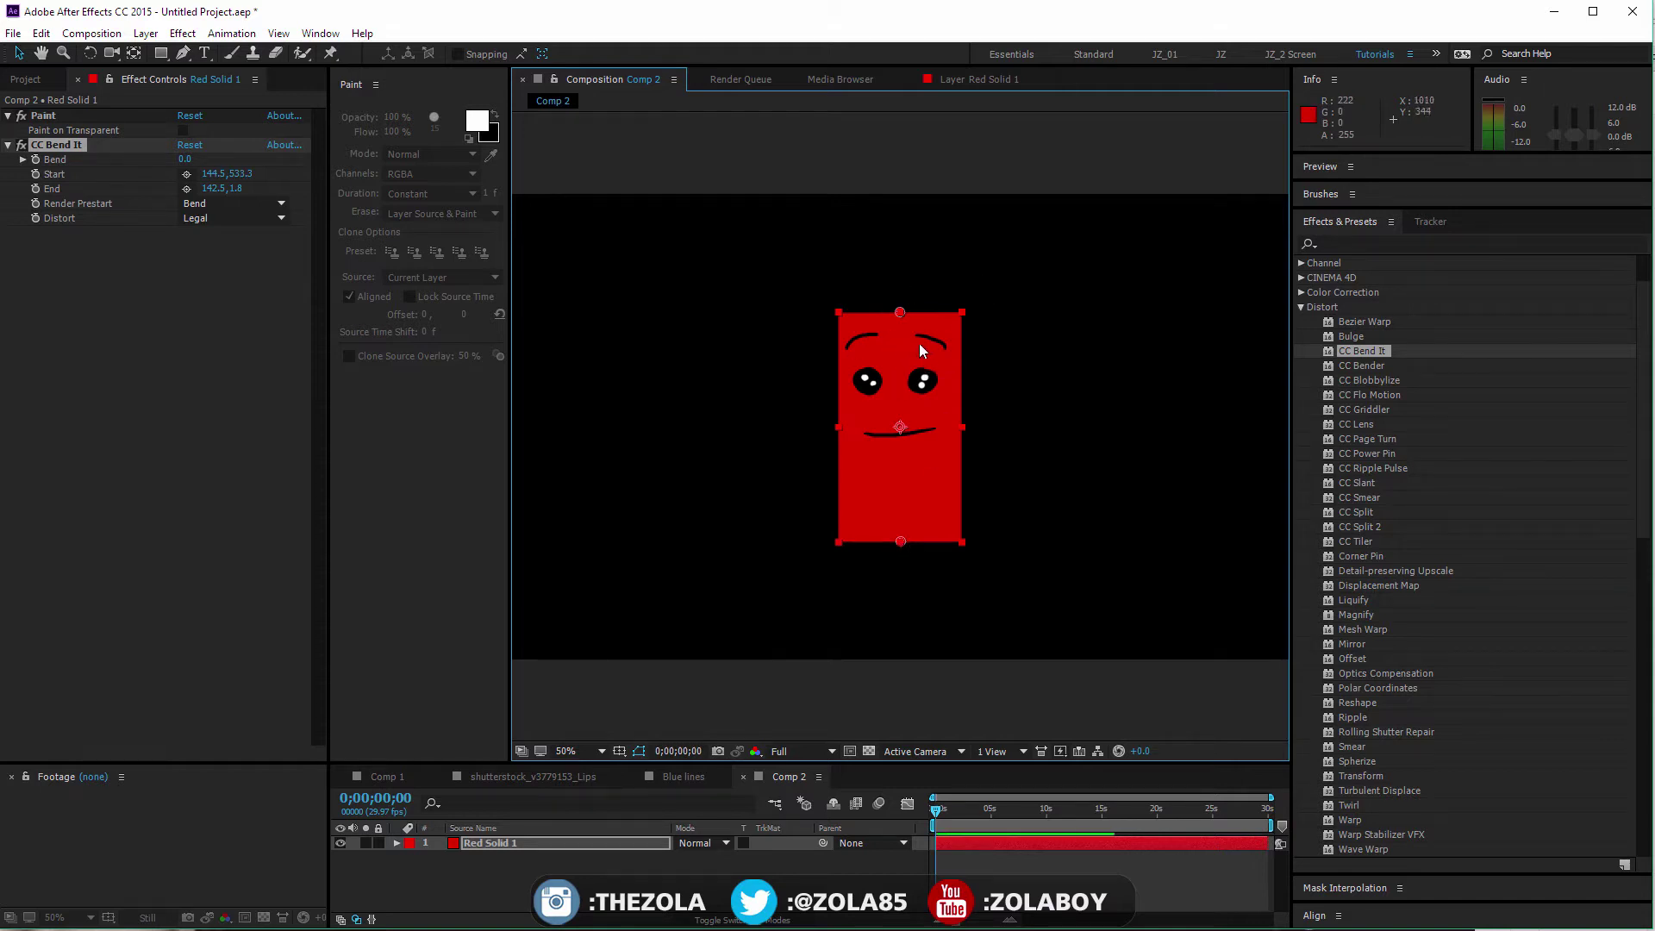
{"action": "left_click_drag", "start_coordinate": [901, 312], "coordinate": [904, 308]}
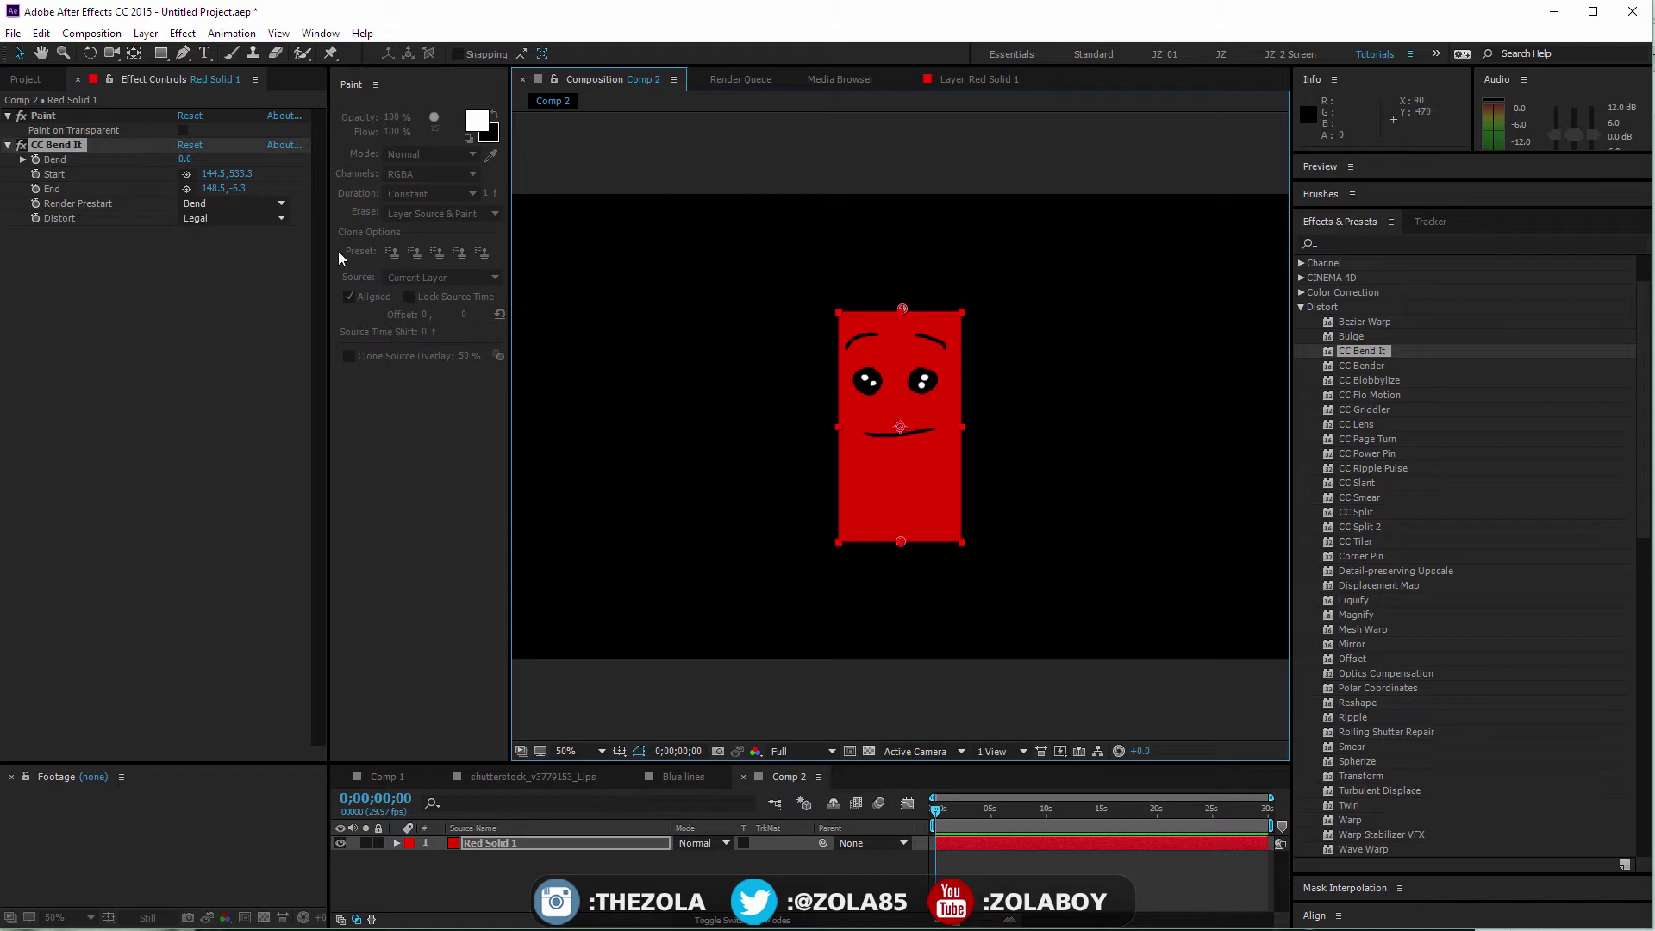
{"action": "left_click_drag", "start_coordinate": [188, 162], "coordinate": [483, 437]}
{"action": "key", "text": "ctrl+z"}
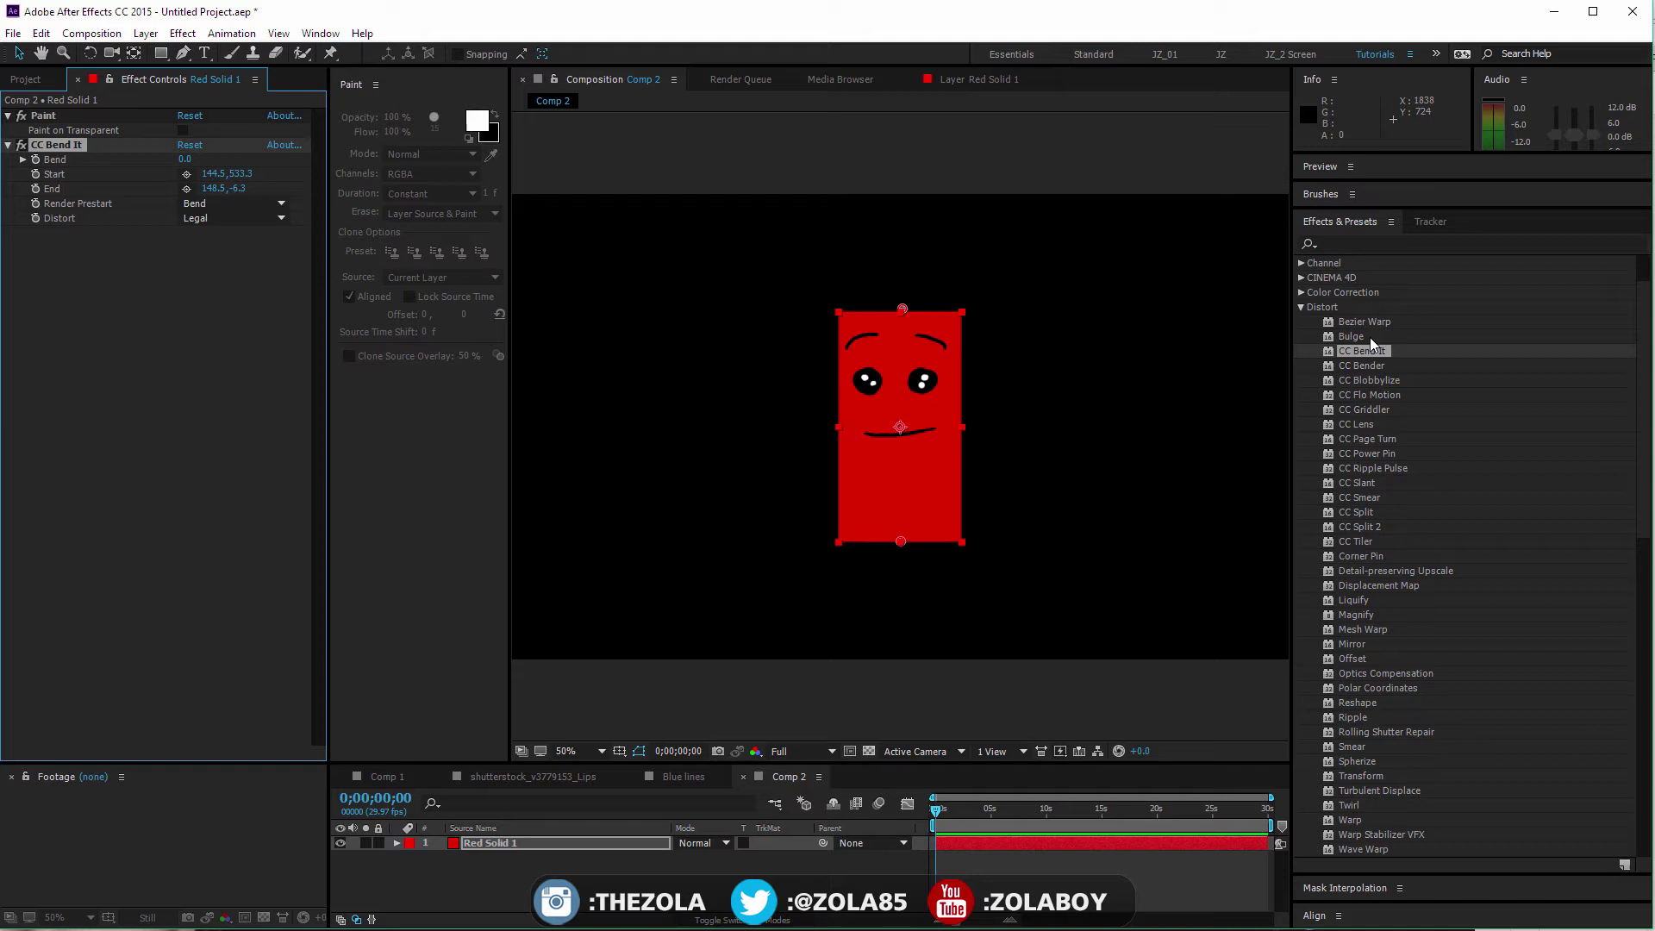
- Add Grow Bounds at 264 pixels via a 'grow' search and give CC Bend It a slight rightward Bend
{"action": "left_click", "coordinate": [1301, 307]}
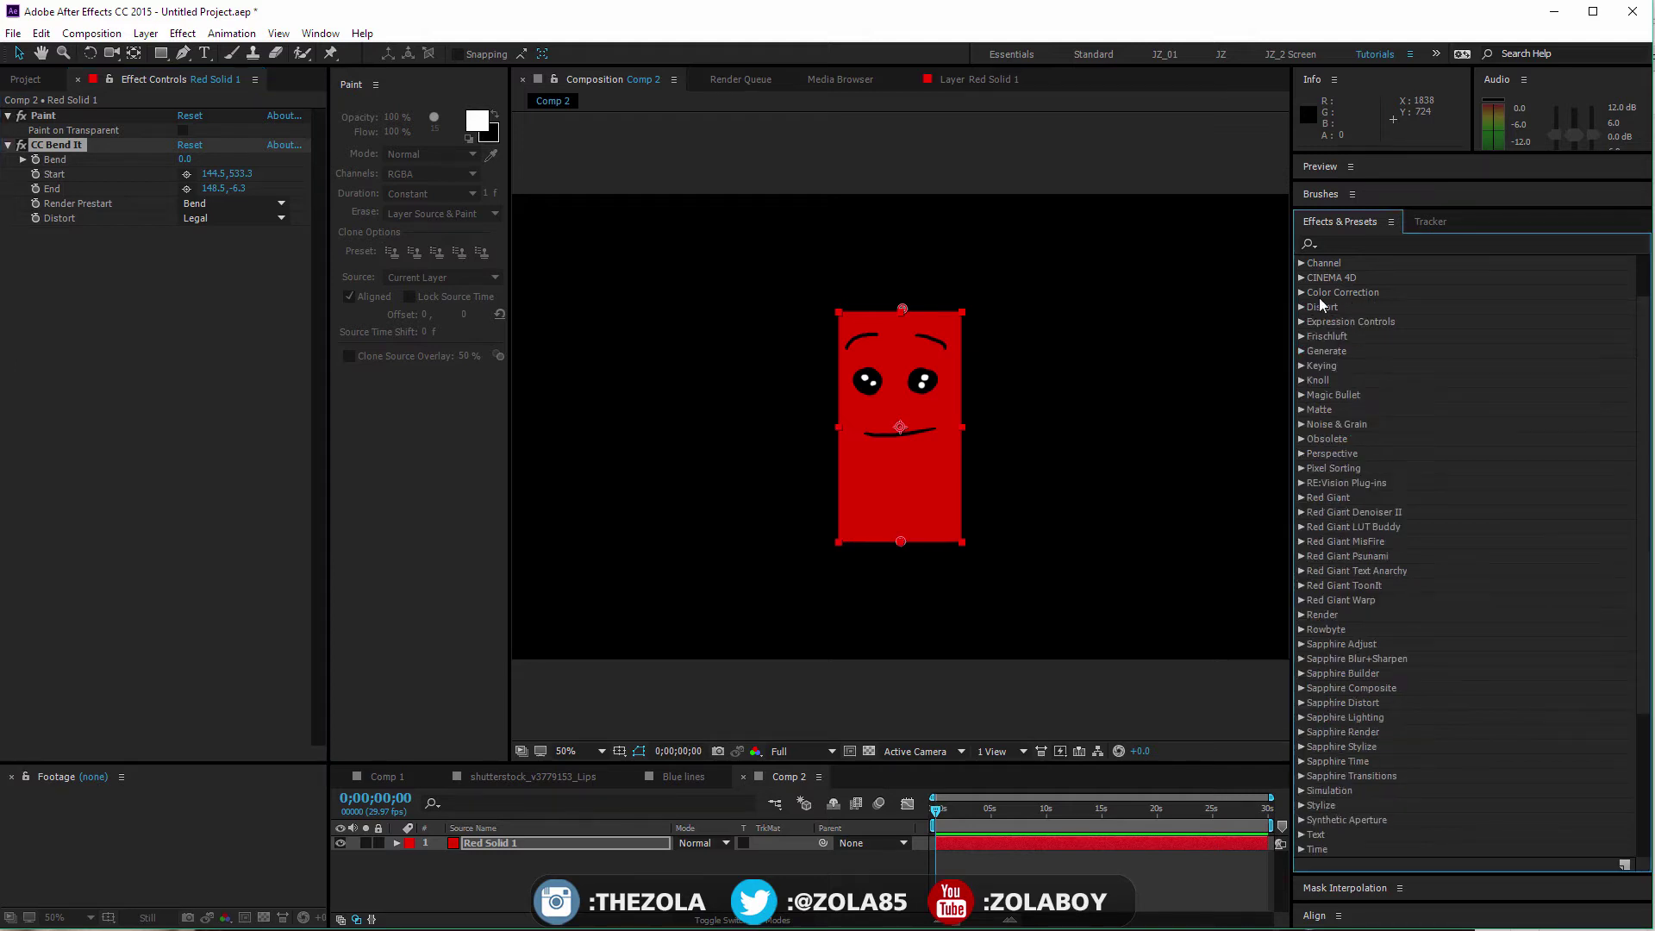
{"action": "left_click", "coordinate": [1355, 242]}
{"action": "type", "text": "grow"}
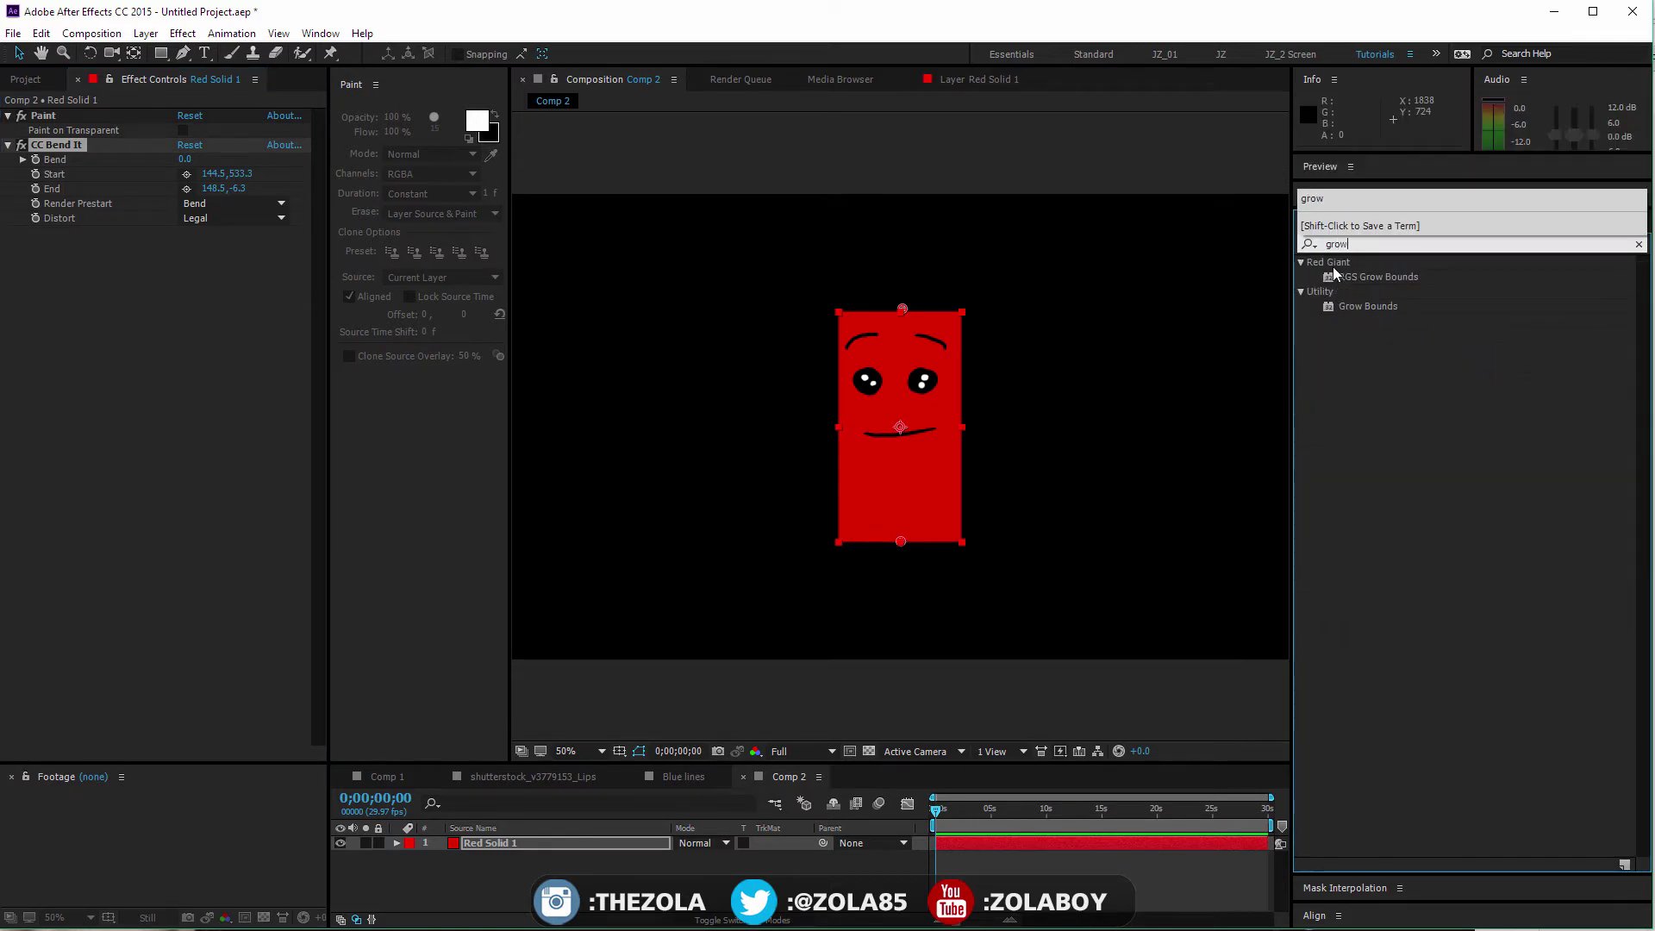
{"action": "mouse_move", "coordinate": [1368, 306]}
{"action": "left_mouse_down"}
{"action": "mouse_move", "coordinate": [153, 182]}
{"action": "mouse_move", "coordinate": [112, 129]}
{"action": "left_mouse_up"}
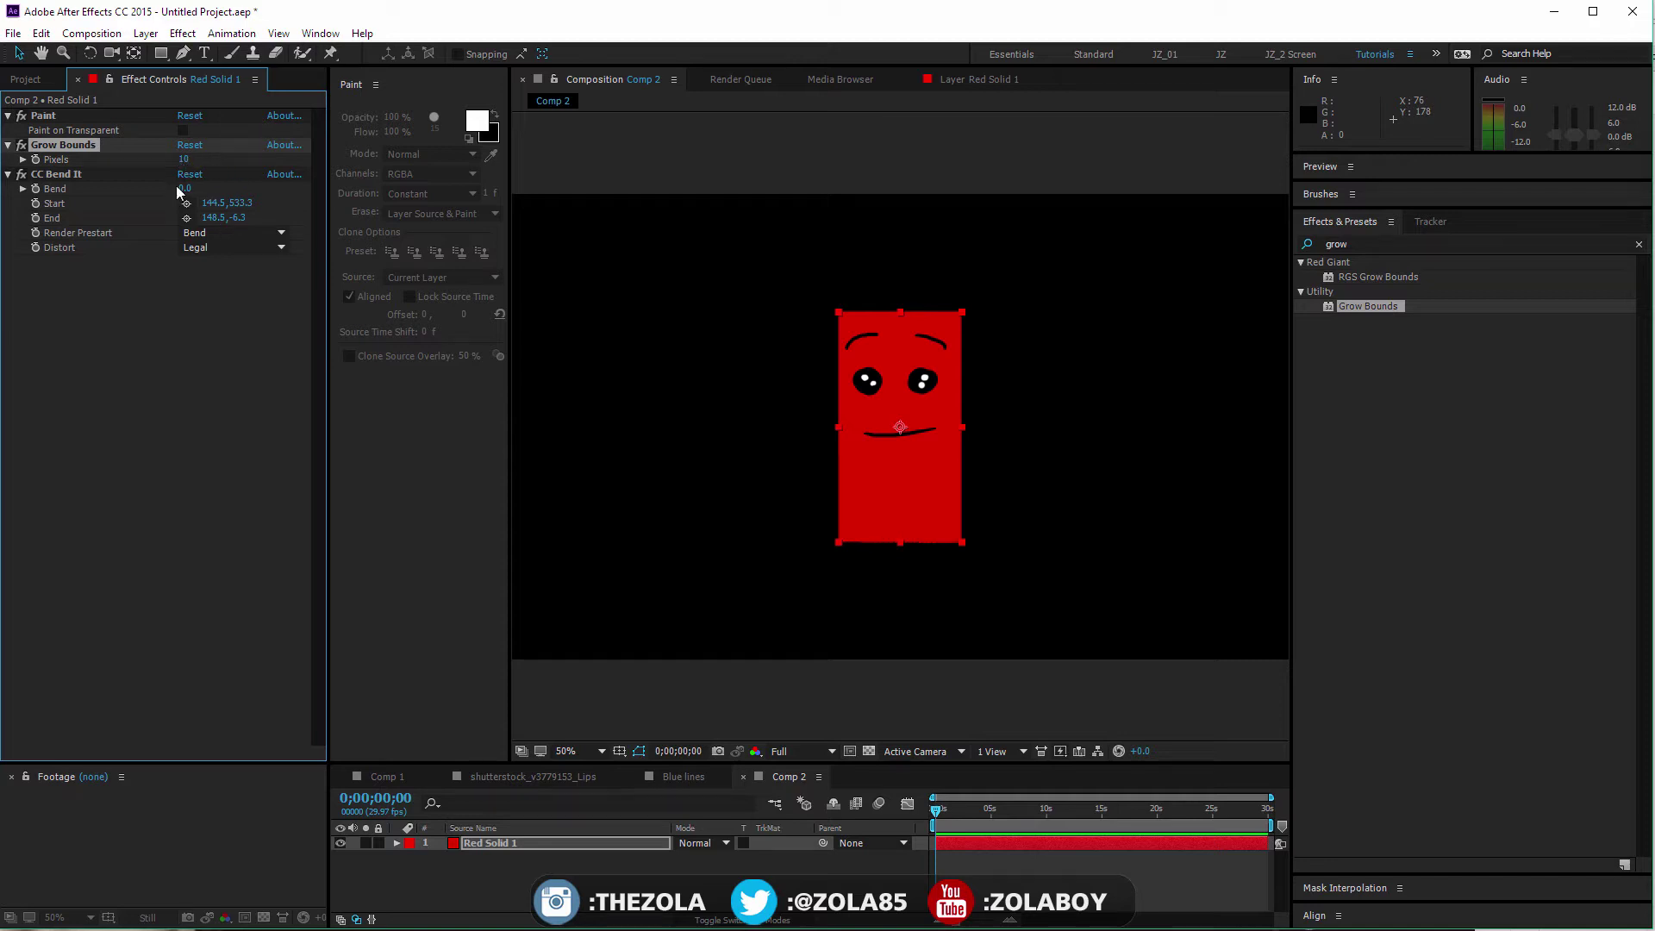
{"action": "left_click_drag", "start_coordinate": [187, 193], "coordinate": [375, 169]}
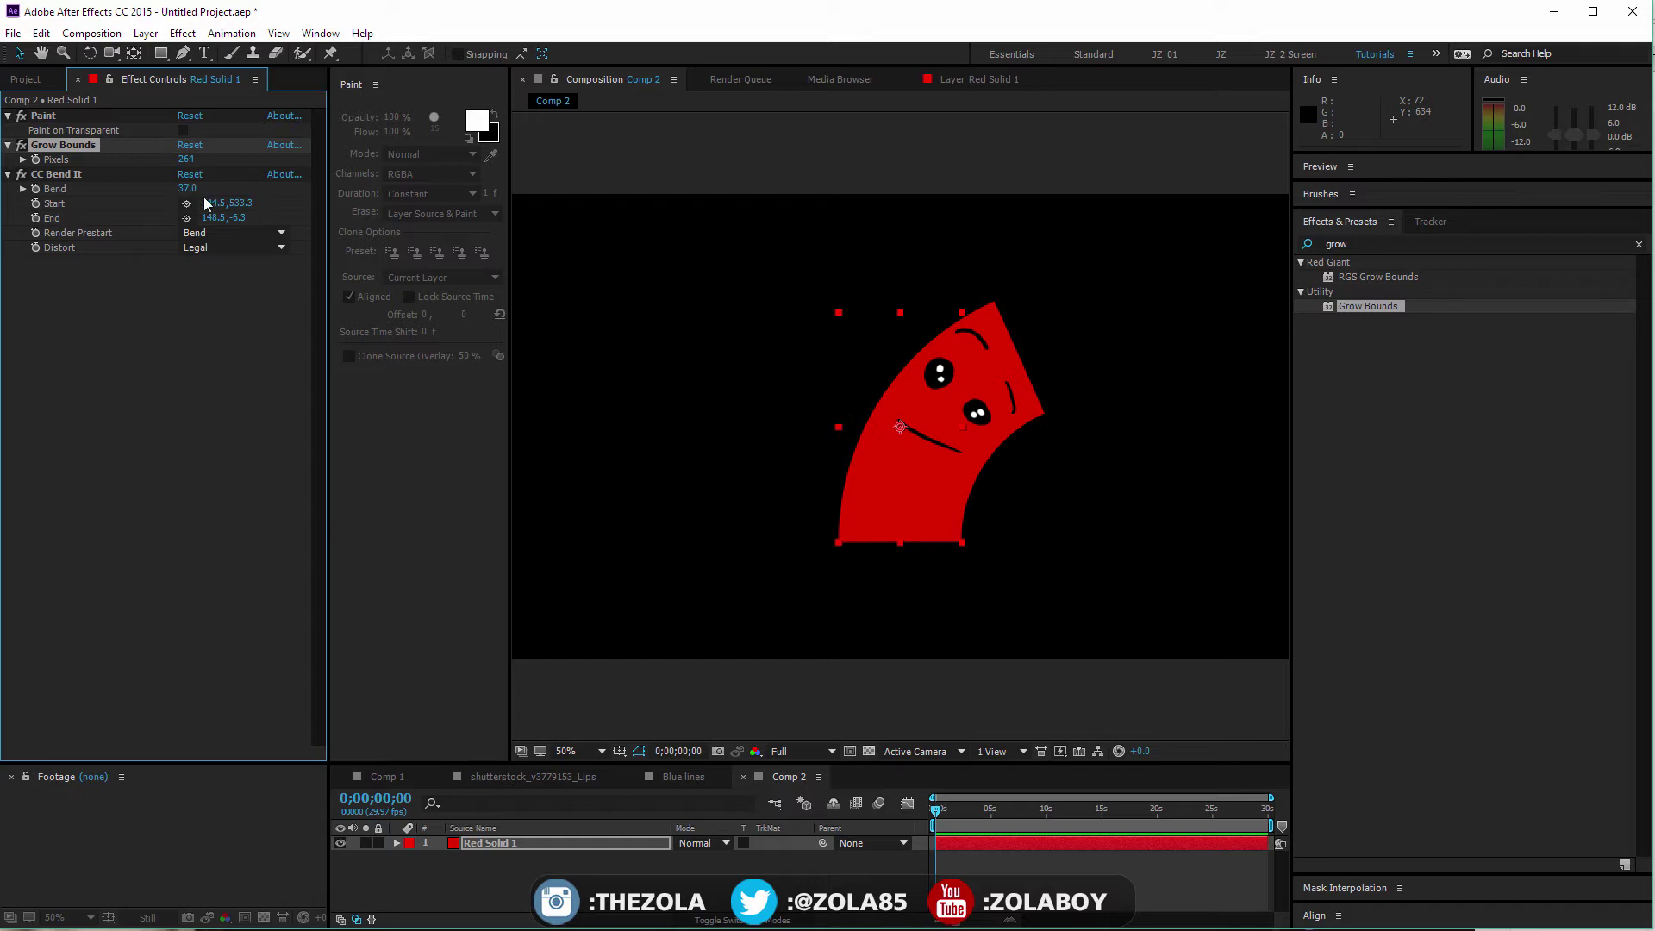
{"action": "left_click_drag", "start_coordinate": [187, 189], "coordinate": [179, 201]}
- Set CC Bend It Distort to Extended, test bending, and raise Grow Bounds to 348 pixels
{"action": "left_click", "coordinate": [211, 233]}
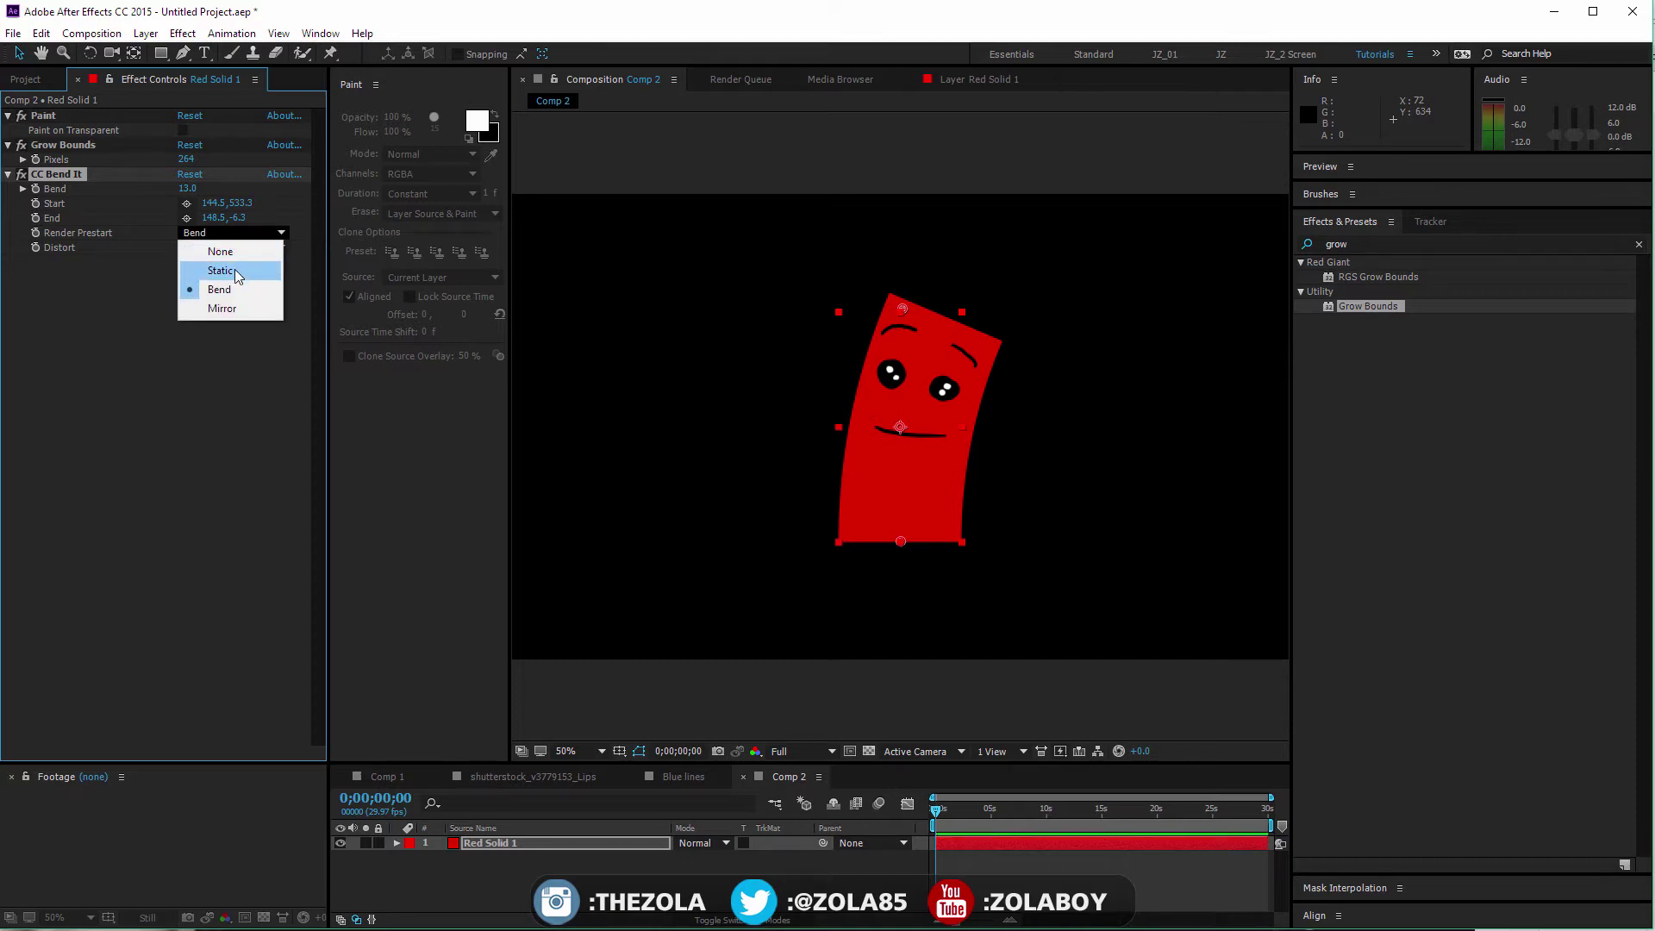
{"action": "left_click", "coordinate": [214, 355]}
{"action": "left_click", "coordinate": [226, 247]}
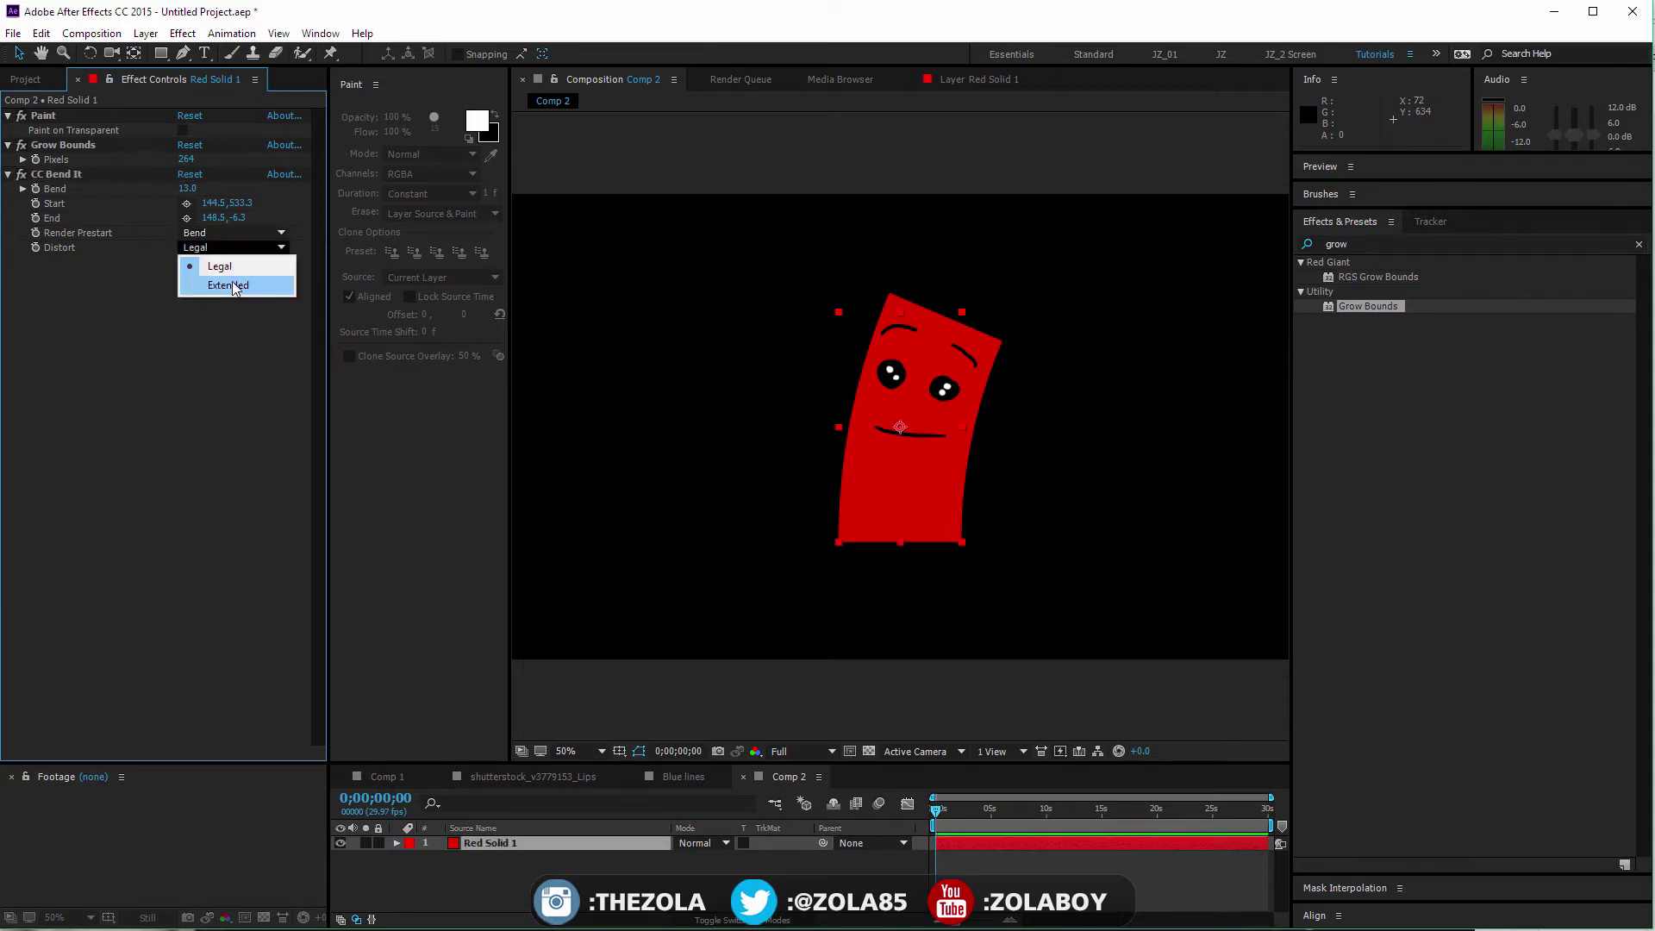
{"action": "left_click", "coordinate": [226, 286]}
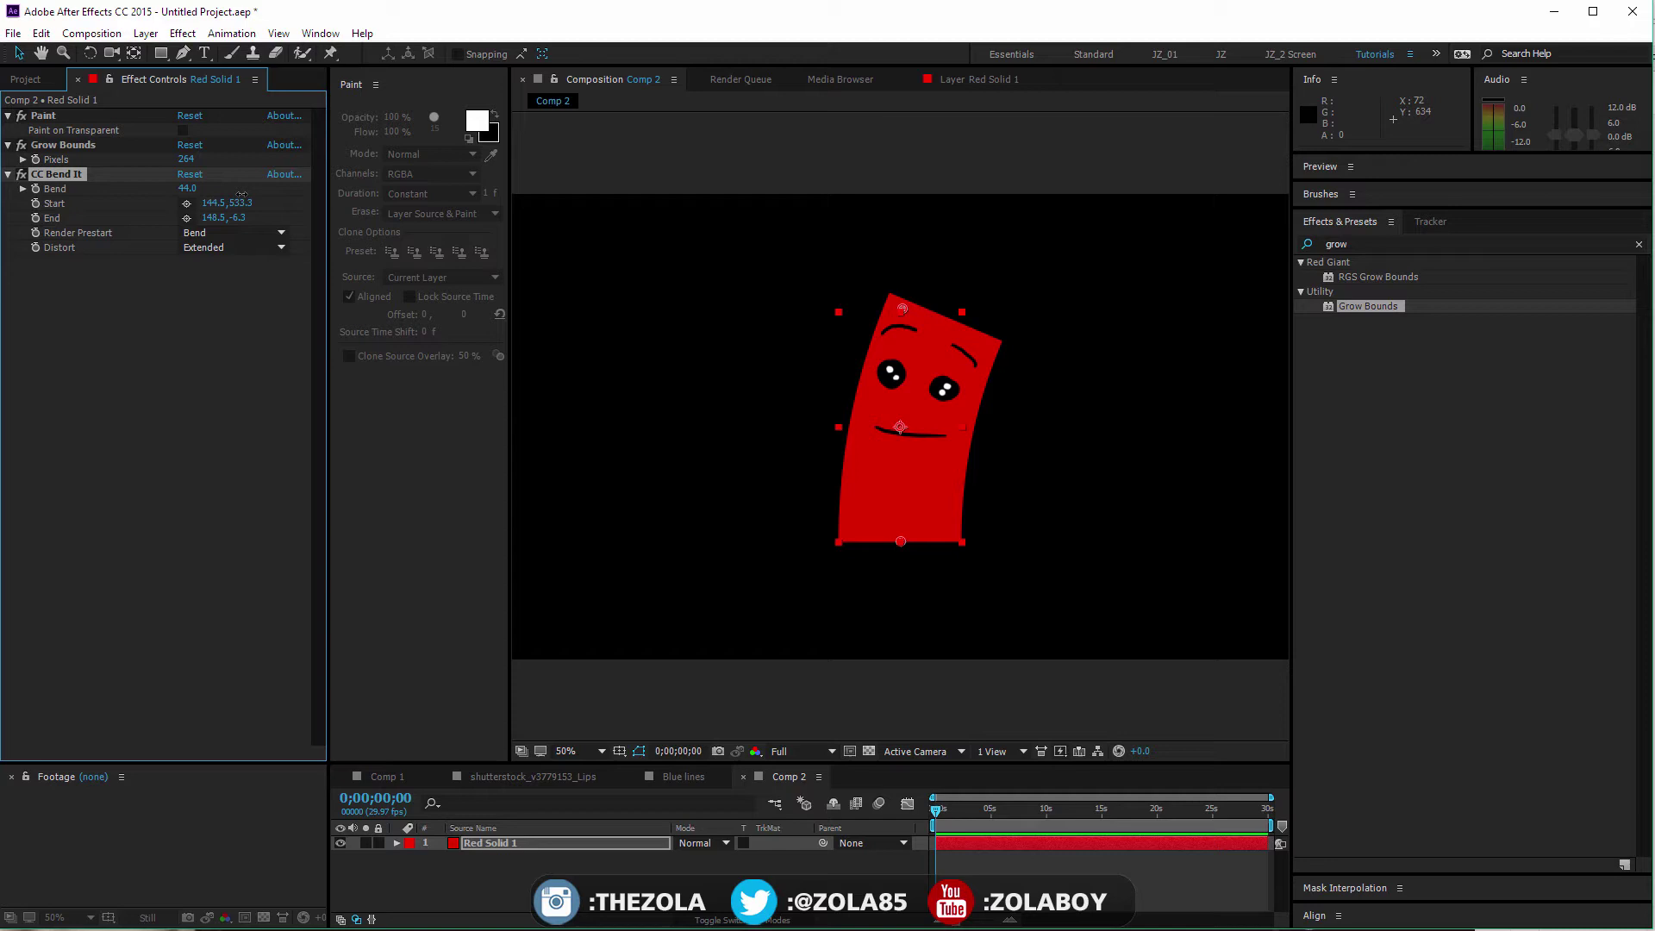
{"action": "left_click_drag", "start_coordinate": [242, 195], "coordinate": [167, 224]}
{"action": "left_click_drag", "start_coordinate": [186, 159], "coordinate": [276, 188]}
- Set Render Prestart to Static, switch off CC Bend It, and clear the effects search
{"action": "left_click", "coordinate": [241, 232]}
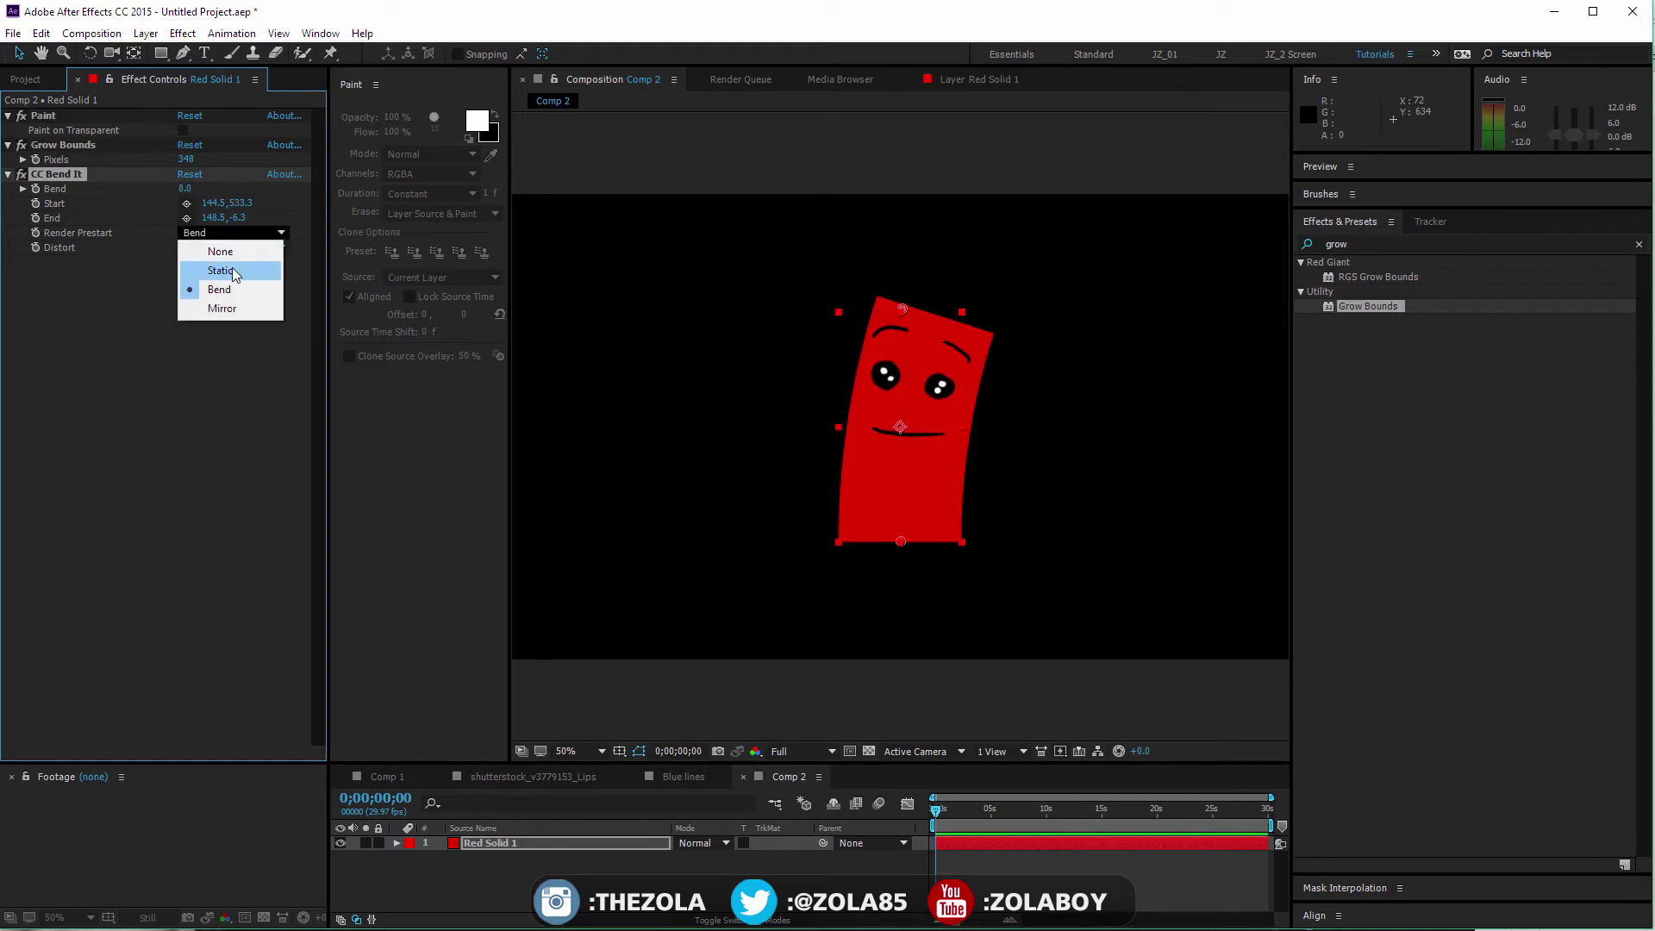
{"action": "left_click", "coordinate": [239, 271]}
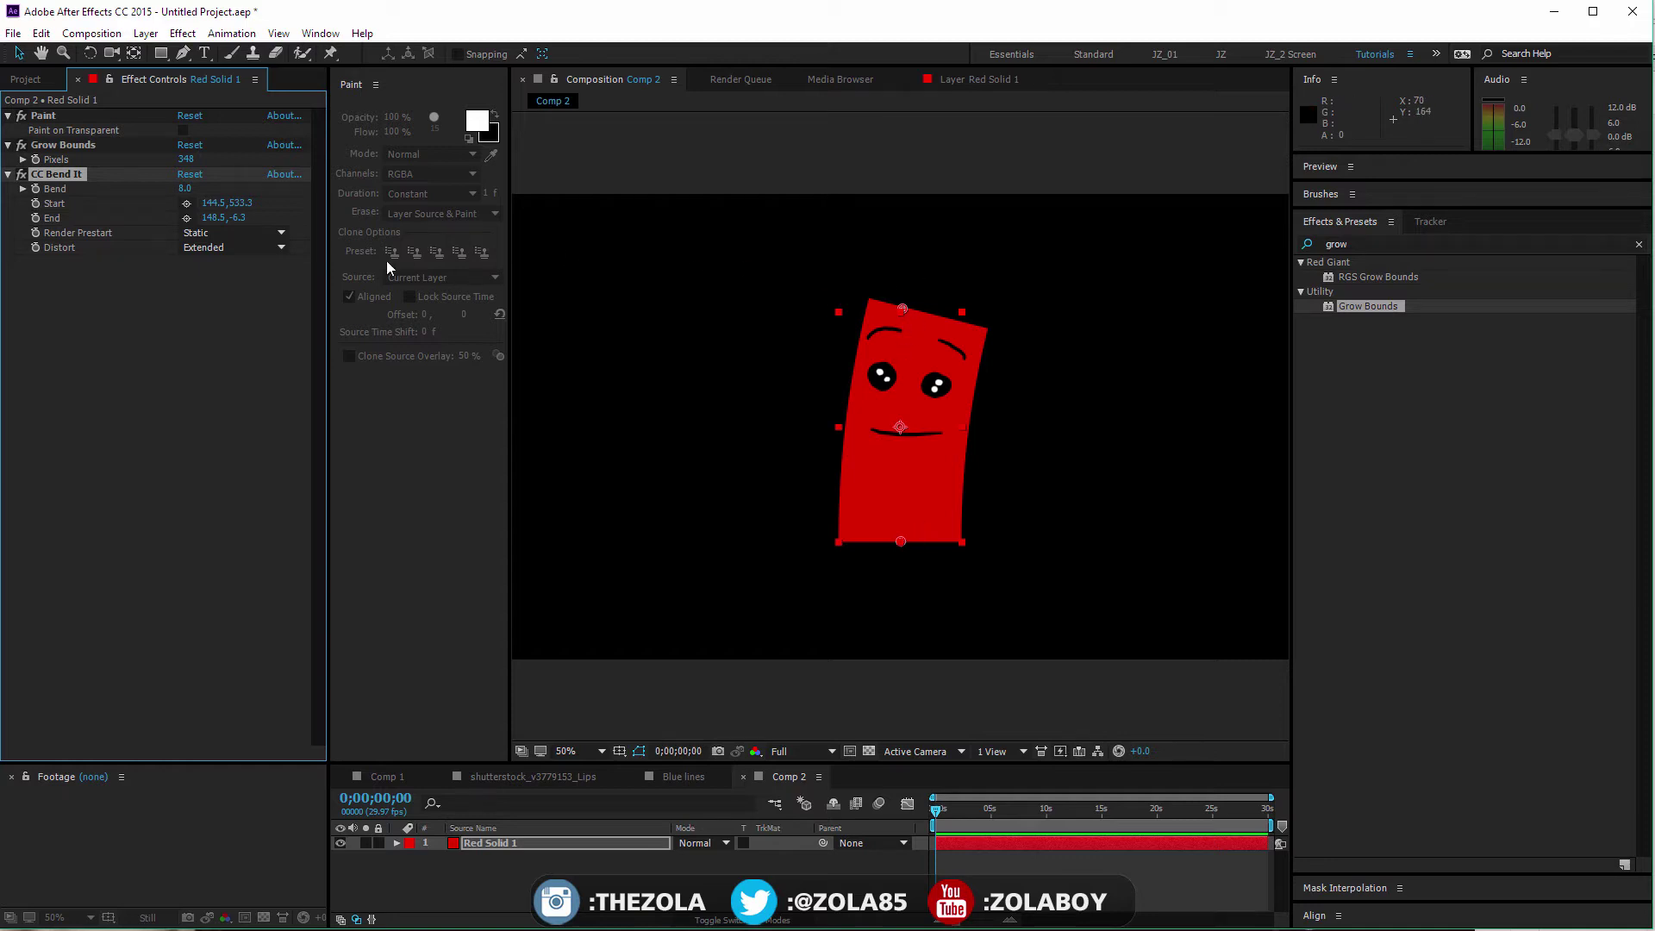
{"action": "left_click", "coordinate": [21, 174]}
{"action": "left_click", "coordinate": [1638, 244]}
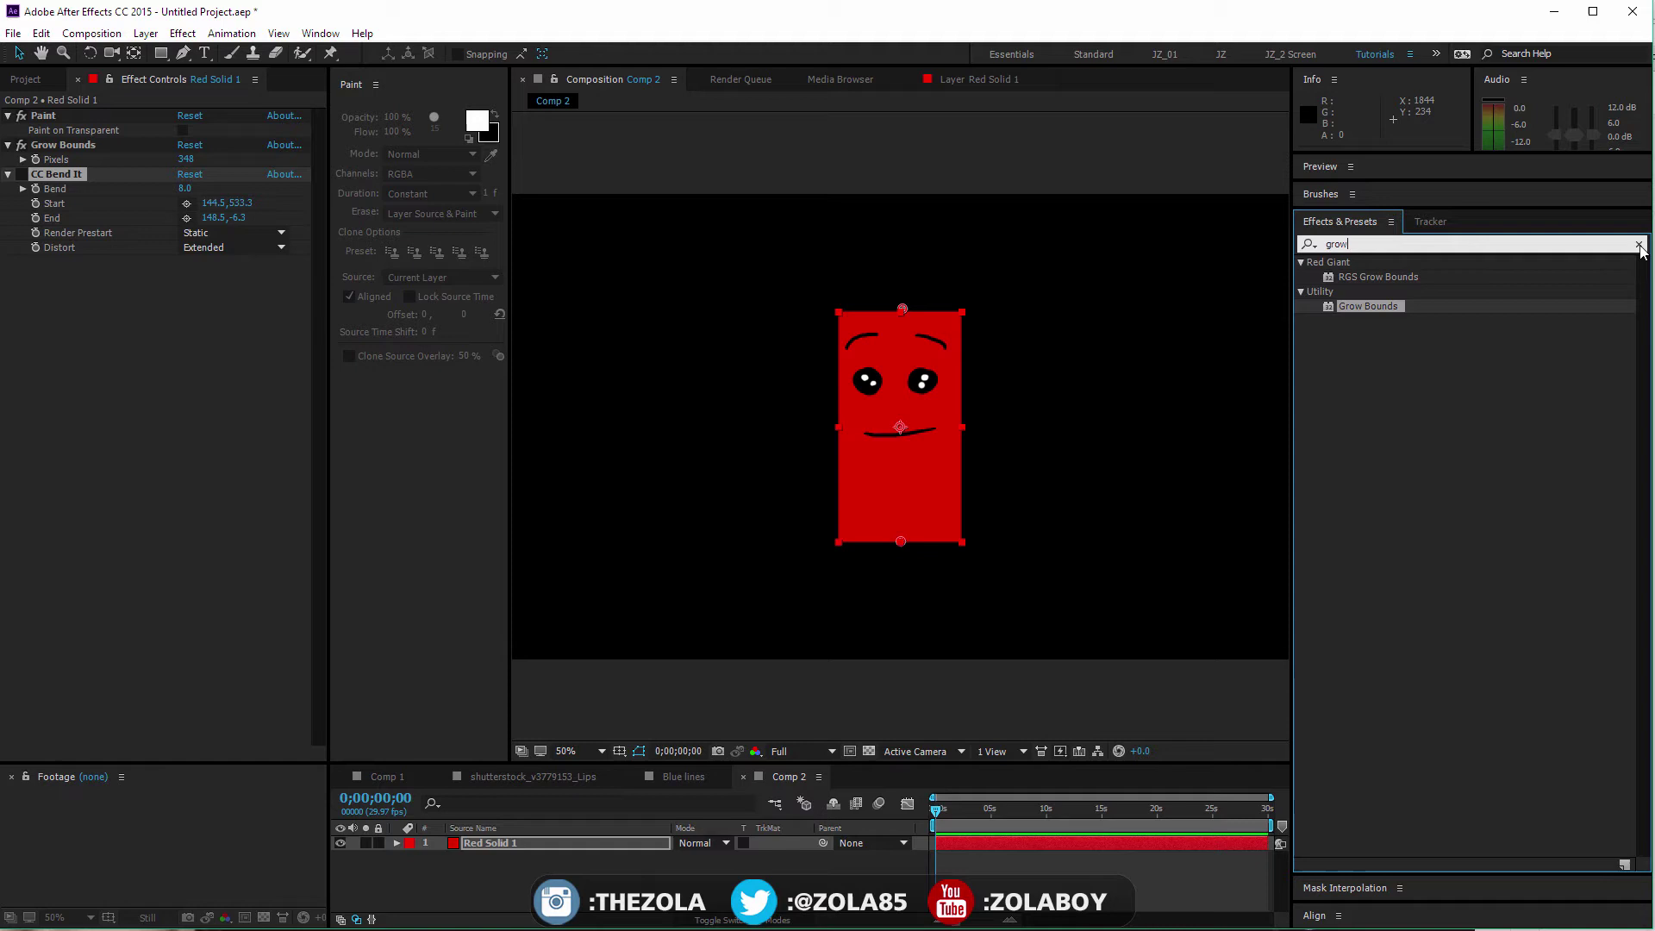
- Apply CC Bender from Distort to the red solid, placing its top and base points at the solid's edges
{"action": "left_click", "coordinate": [1301, 365]}
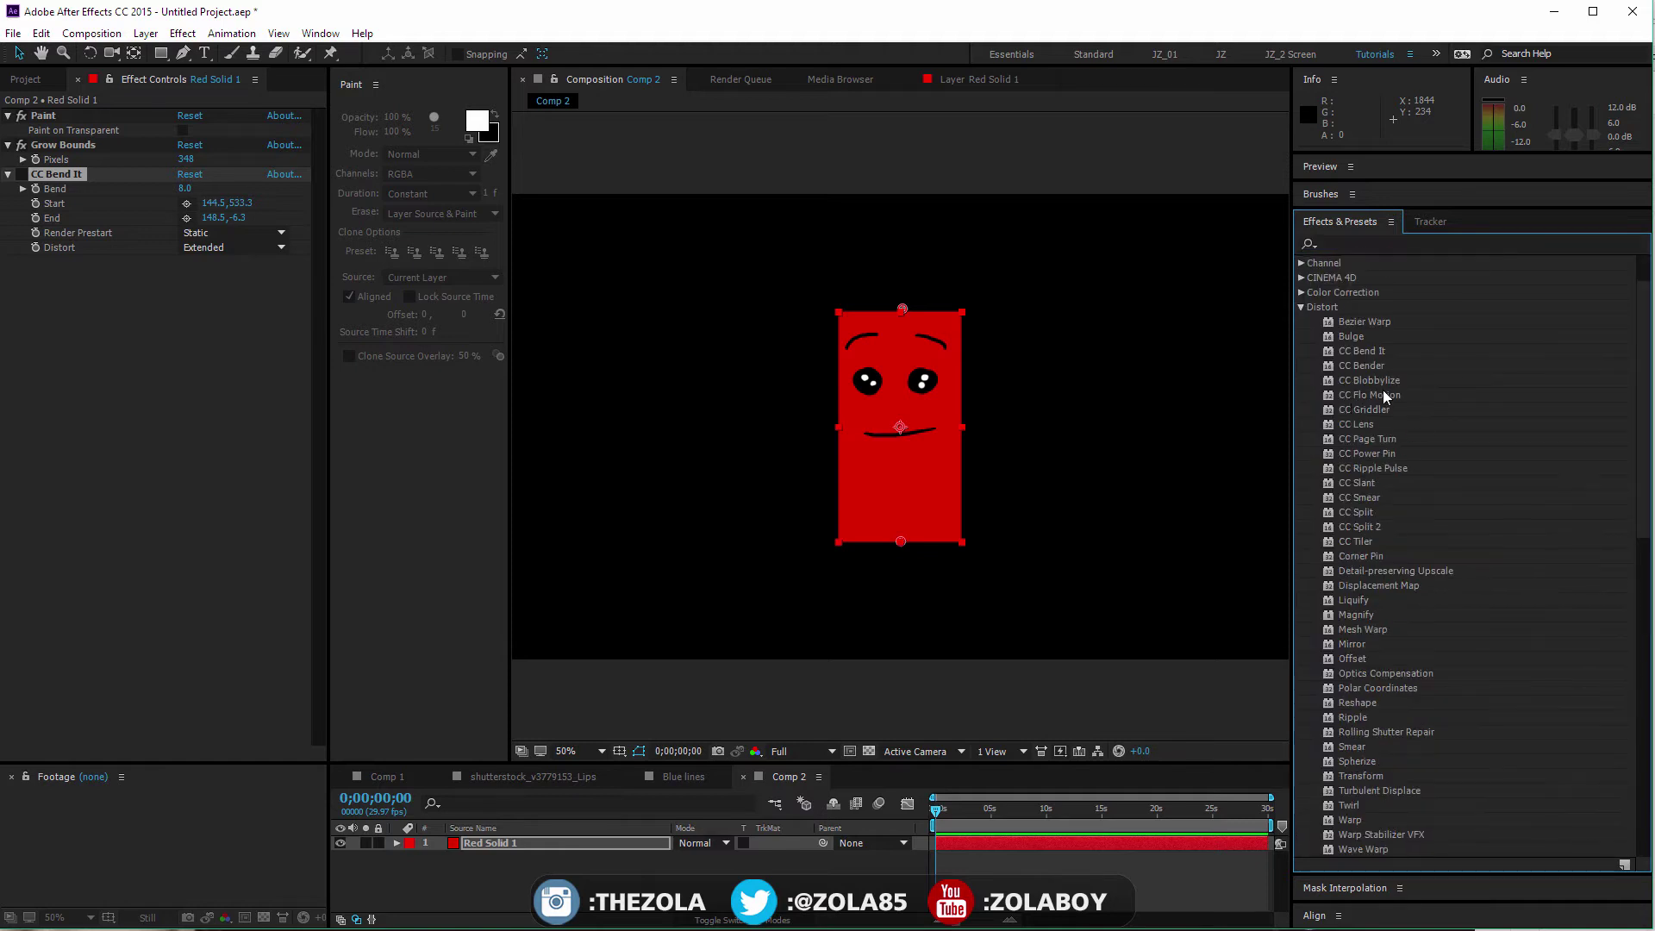
{"action": "left_click_drag", "start_coordinate": [1378, 361], "coordinate": [228, 400]}
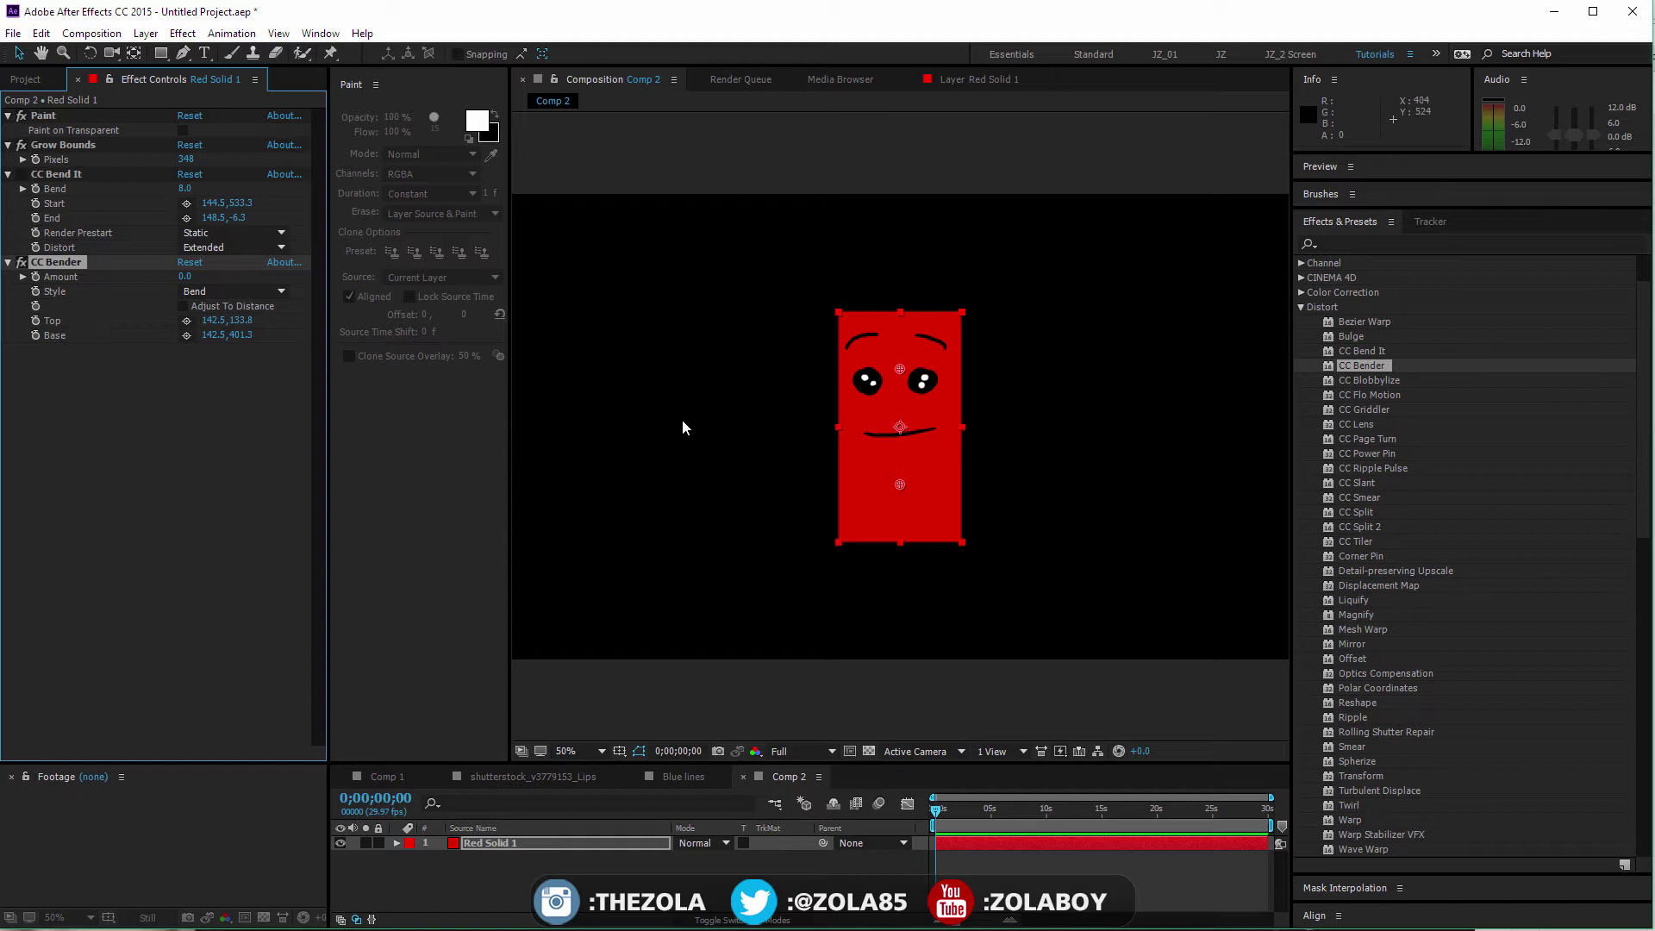
{"action": "left_click_drag", "start_coordinate": [906, 369], "coordinate": [907, 309]}
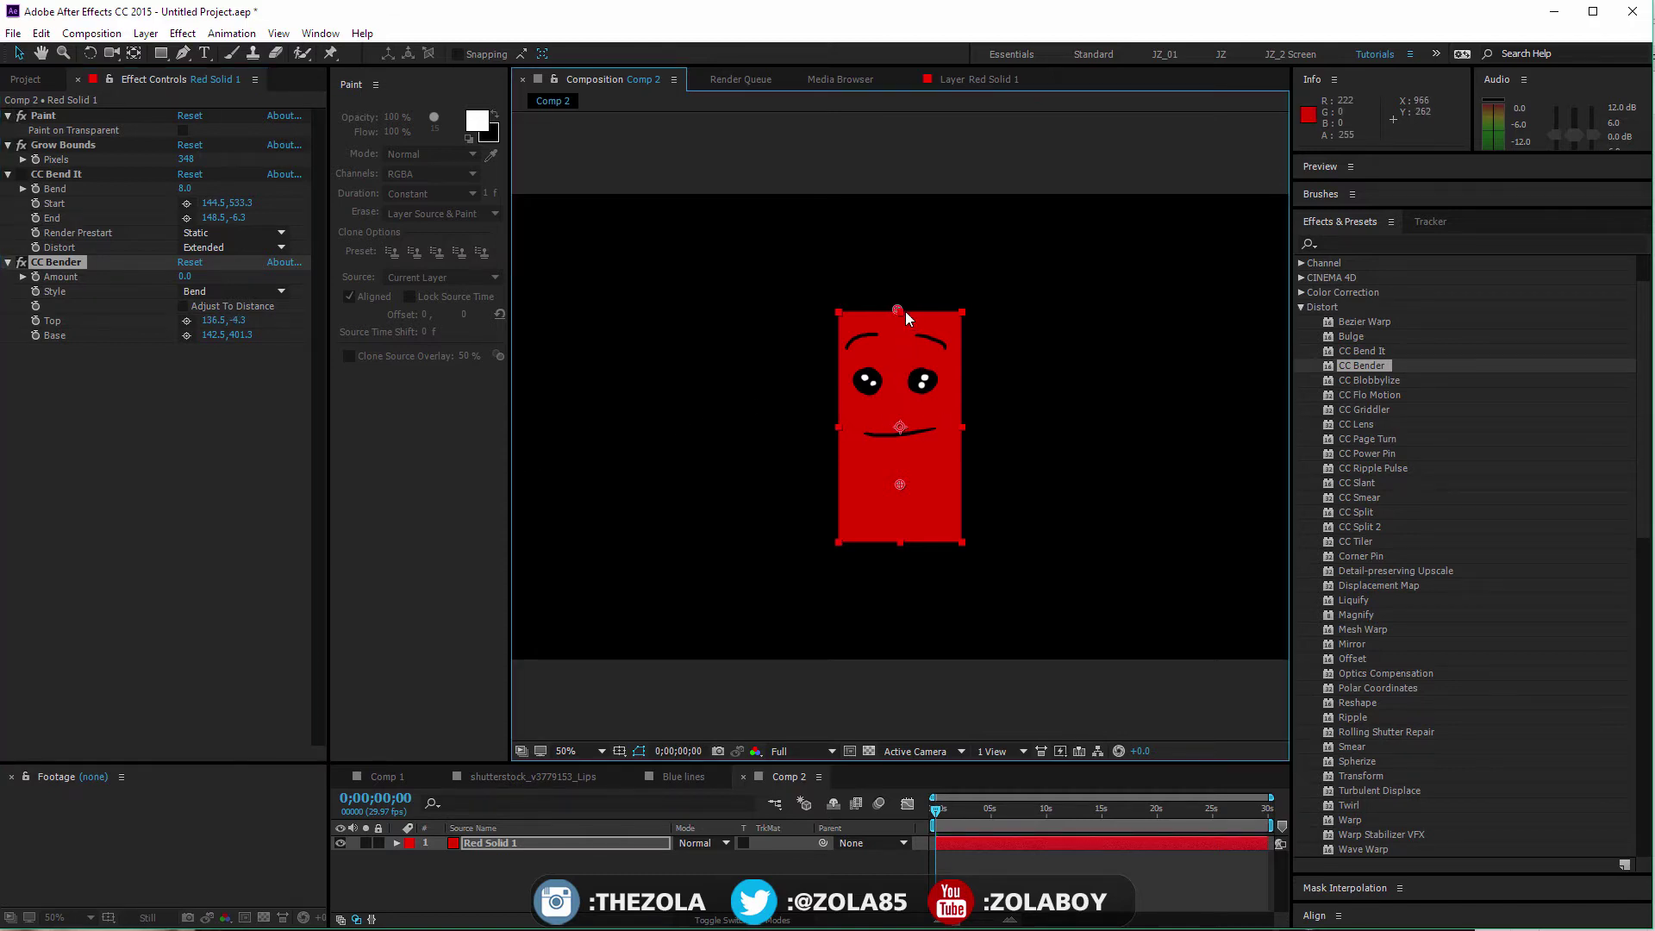
{"action": "left_click_drag", "start_coordinate": [901, 486], "coordinate": [901, 542]}
- Bend the solid's top left, switch to Marilyn style with a softer amount, and enable Adjust To Distance
{"action": "left_click_drag", "start_coordinate": [186, 276], "coordinate": [247, 286]}
{"action": "left_click", "coordinate": [233, 291]}
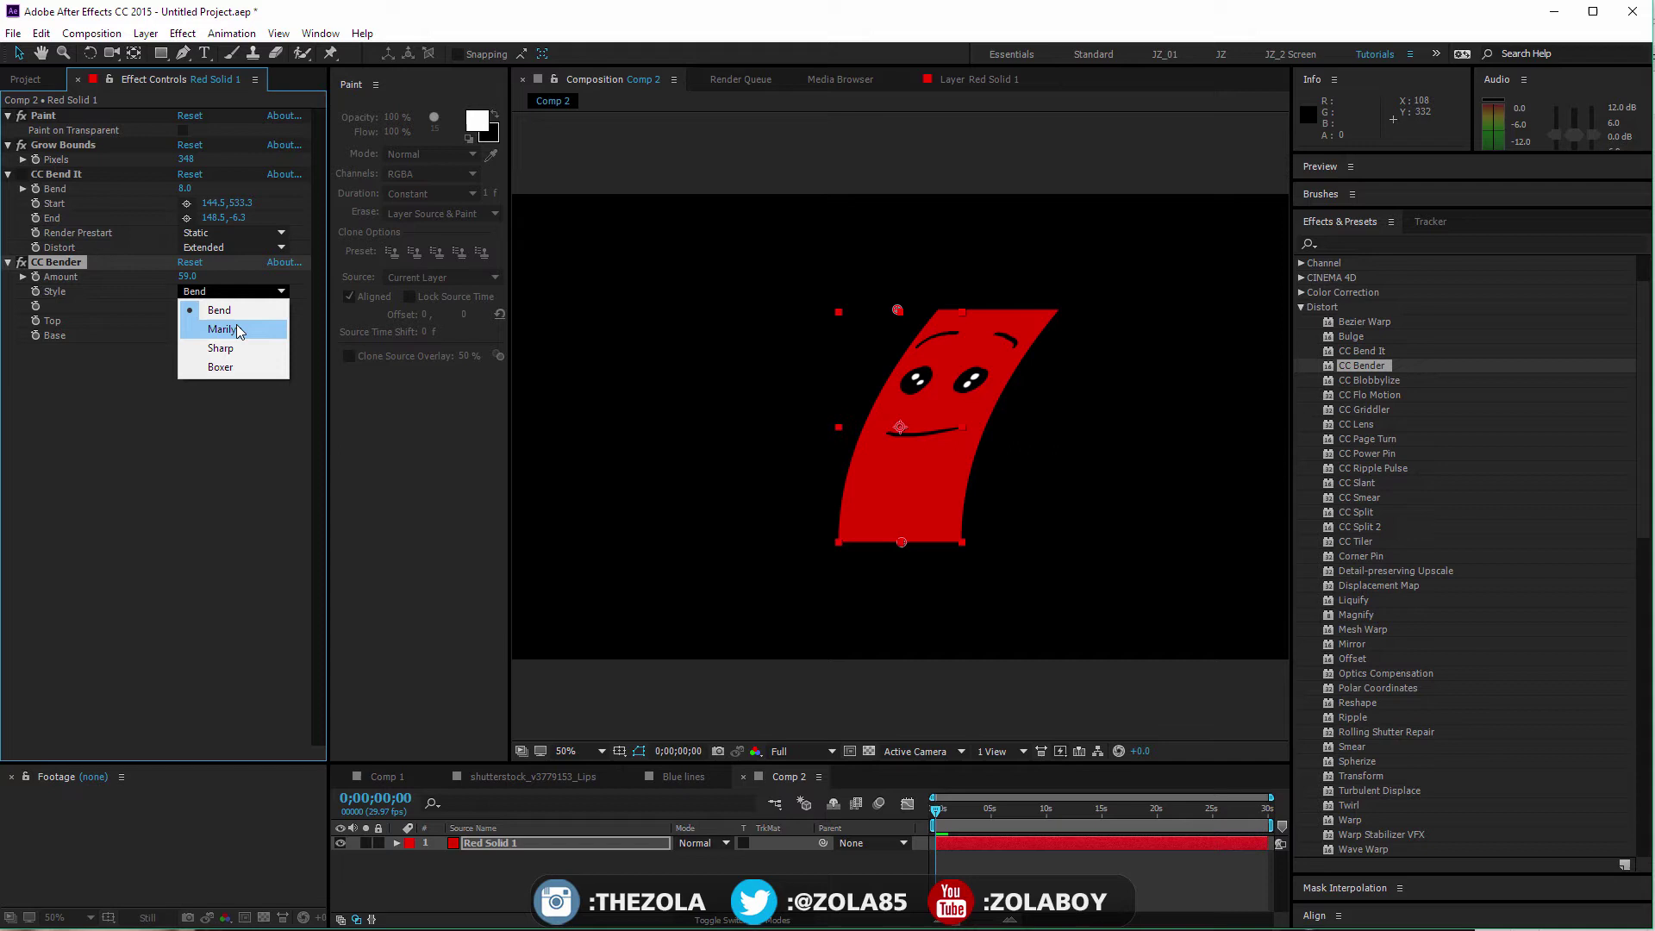
{"action": "left_click", "coordinate": [236, 324]}
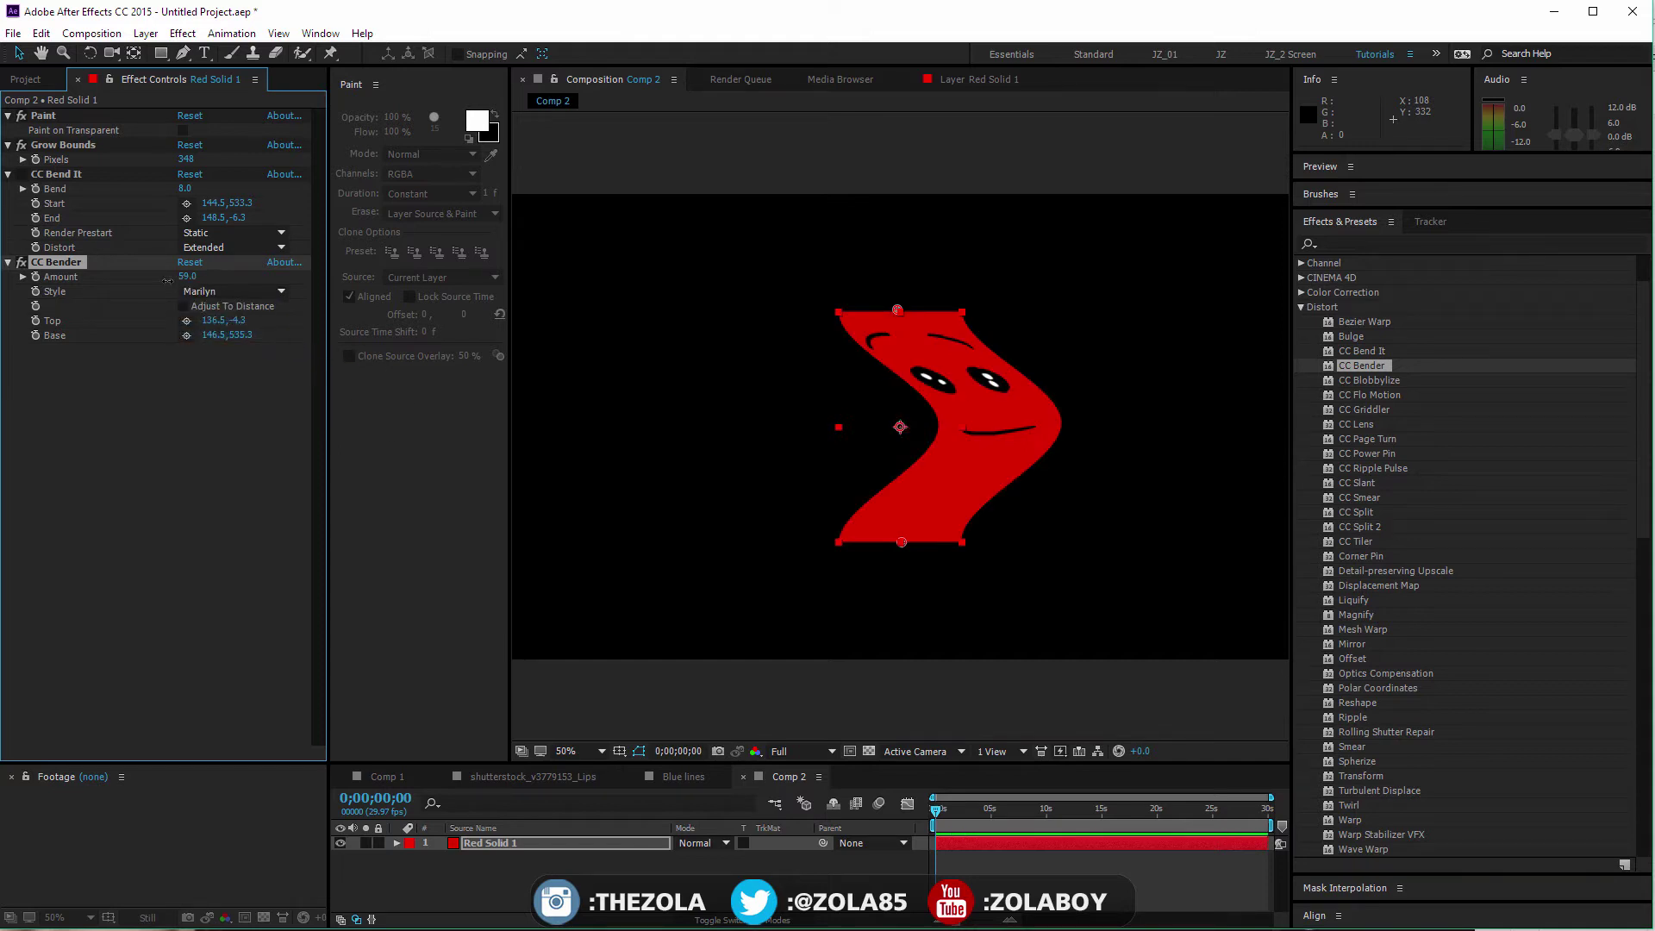
{"action": "mouse_move", "coordinate": [188, 278]}
{"action": "left_mouse_down"}
{"action": "mouse_move", "coordinate": [160, 312]}
{"action": "mouse_move", "coordinate": [236, 279]}
{"action": "mouse_move", "coordinate": [175, 292]}
{"action": "left_mouse_up"}
{"action": "left_click", "coordinate": [183, 307]}
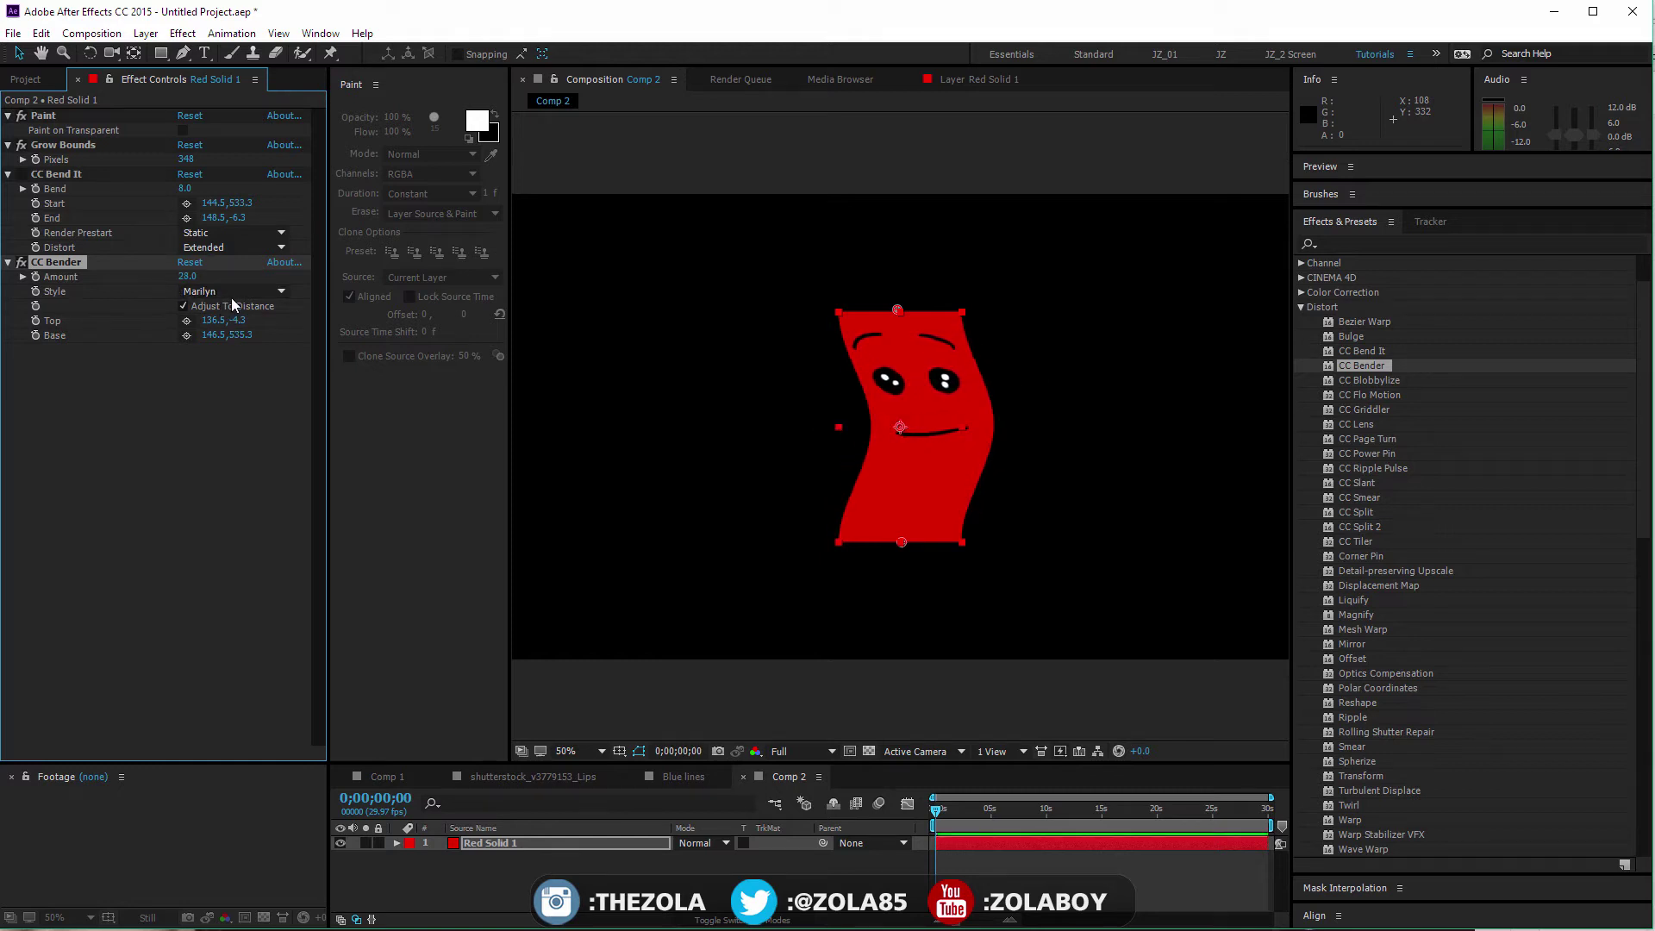
- Try Sharp style bending the opposite way, then settle on Boxer style with a slight bend
{"action": "left_click", "coordinate": [222, 293]}
{"action": "left_click", "coordinate": [252, 345]}
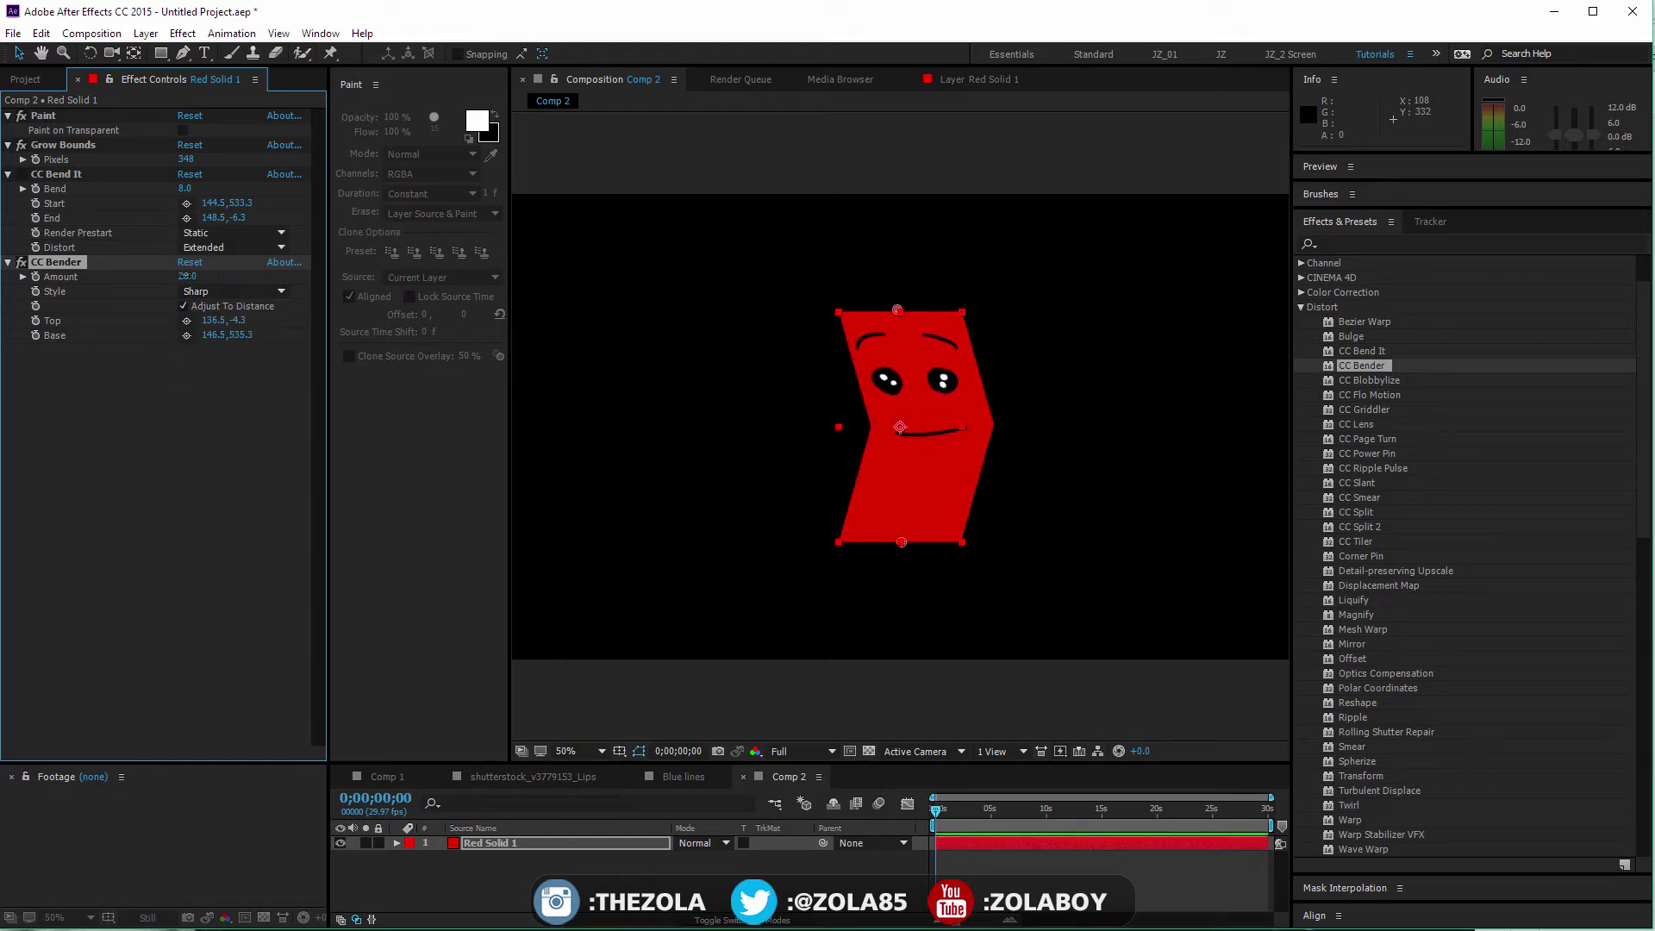
{"action": "left_click_drag", "start_coordinate": [188, 277], "coordinate": [135, 291]}
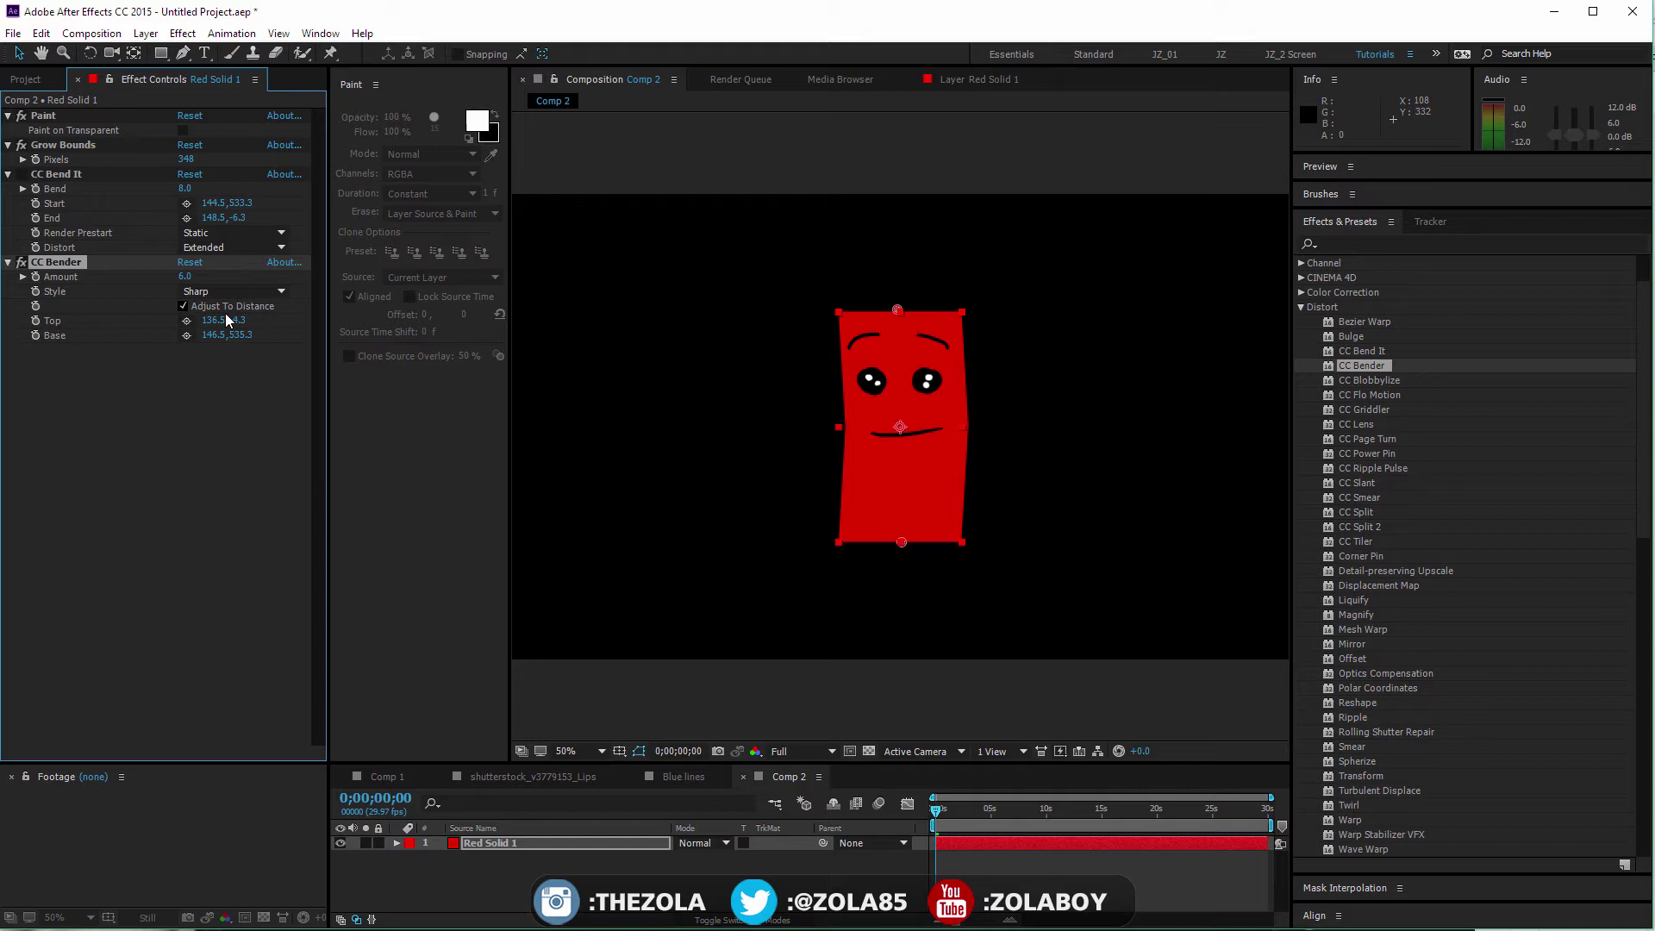
{"action": "left_click", "coordinate": [211, 291]}
{"action": "left_click", "coordinate": [207, 368]}
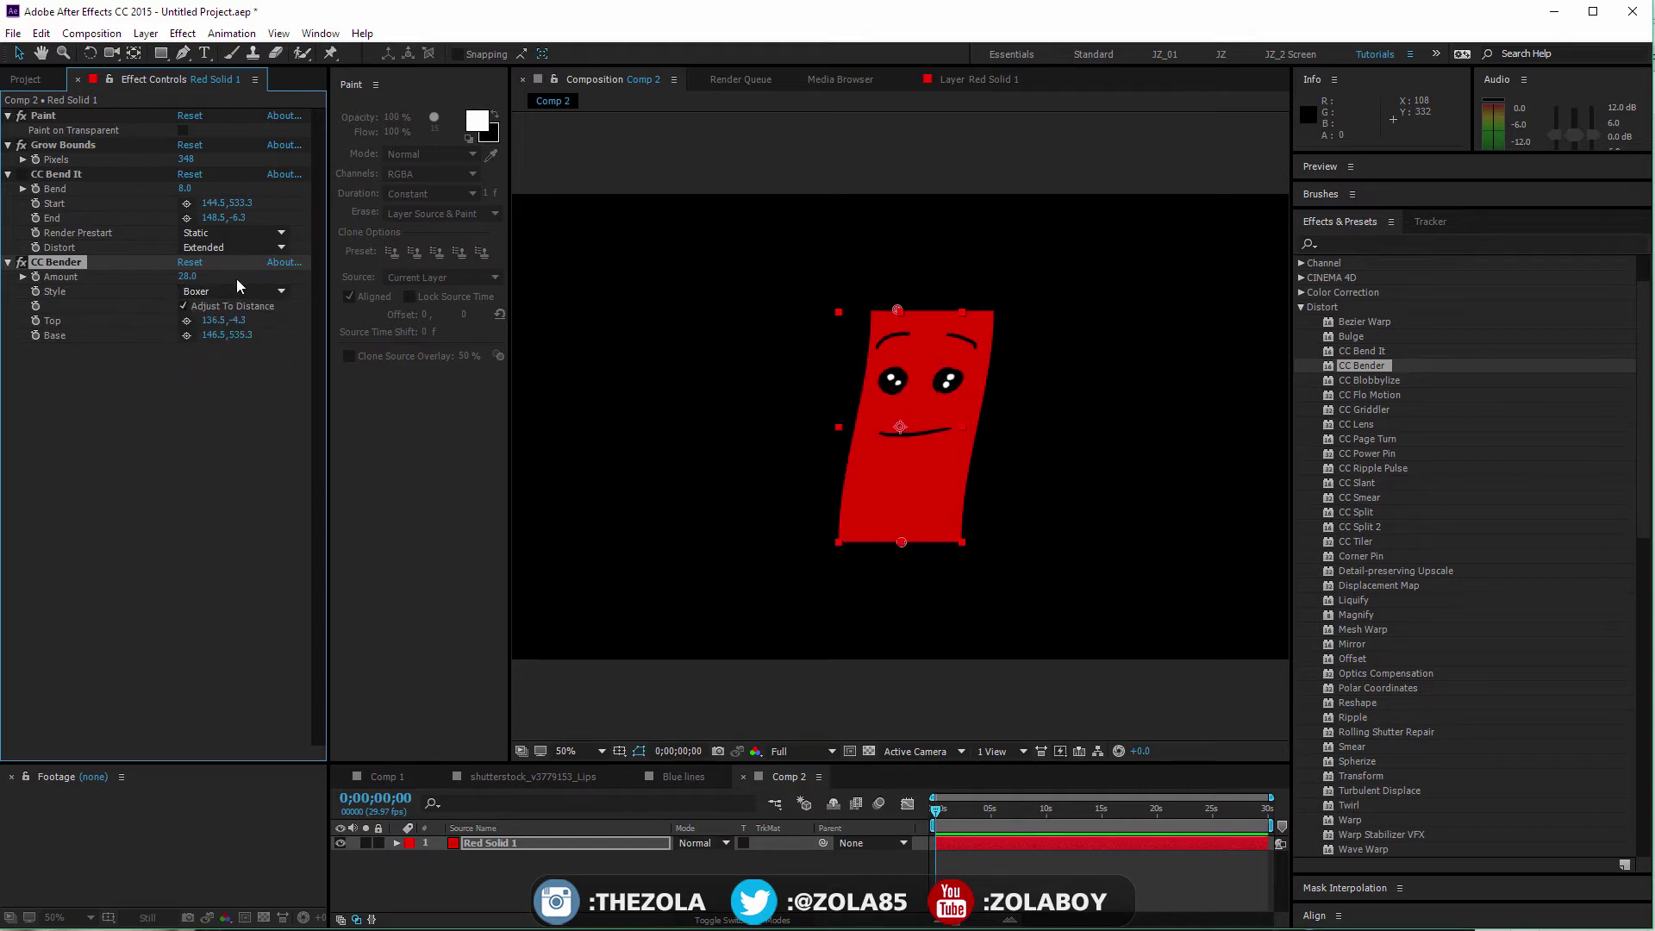
{"action": "left_click_drag", "start_coordinate": [174, 284], "coordinate": [236, 291]}
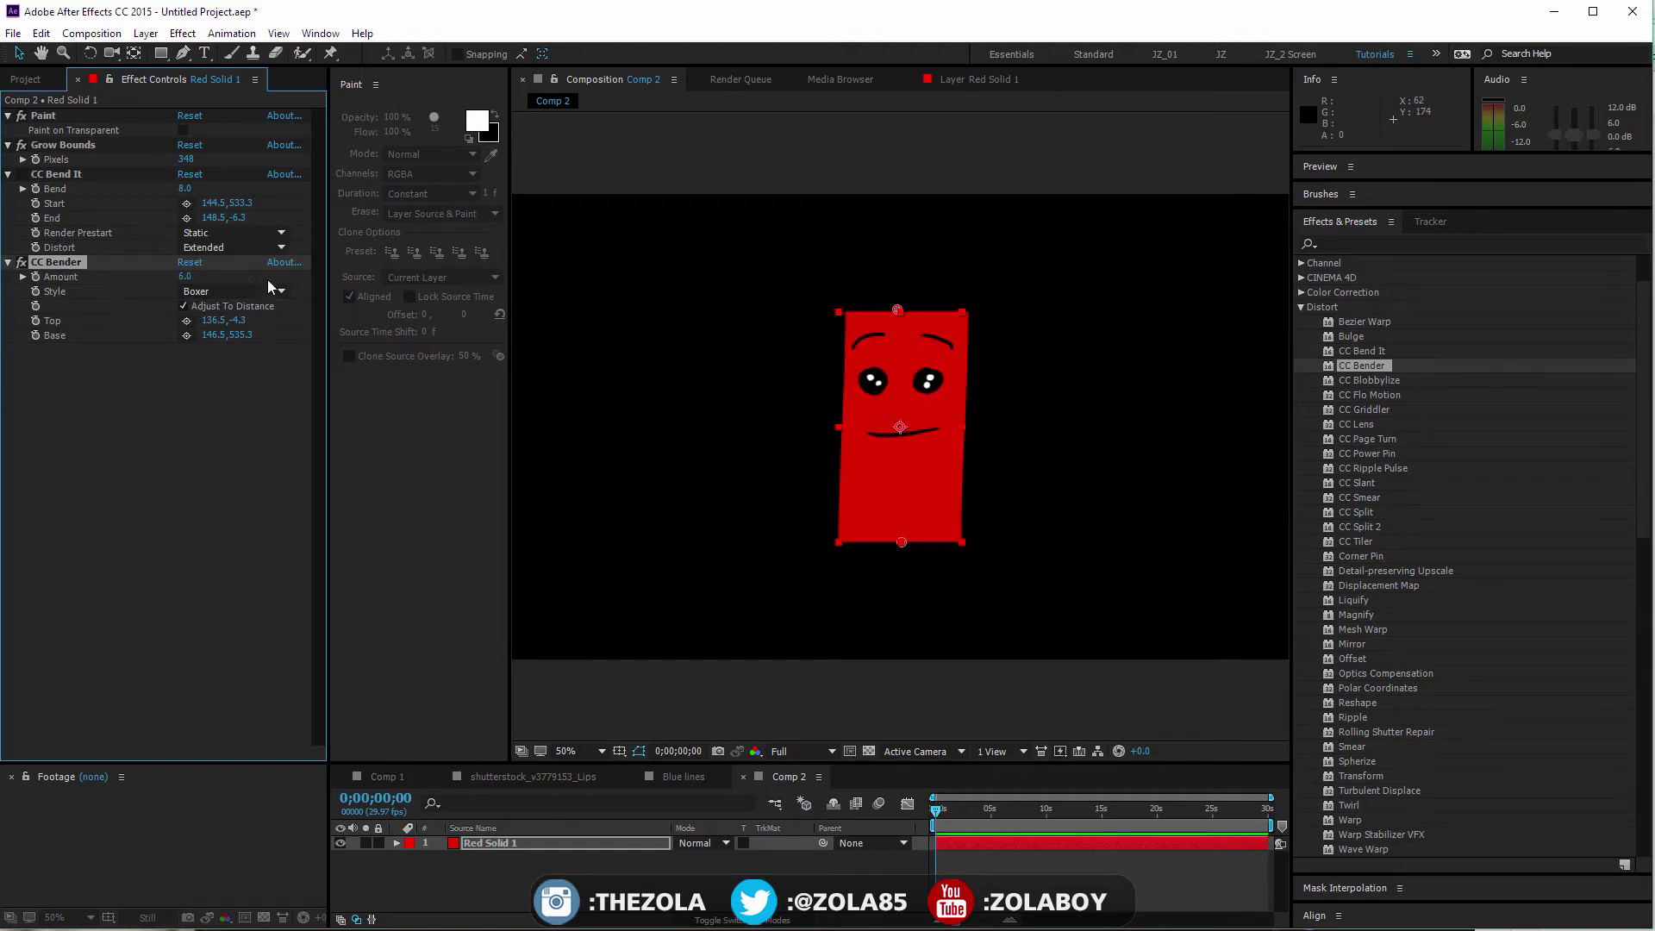
- Swap CC Bender for CC Bend It and slide the red solid left to x 540 at frame 21
{"action": "left_click", "coordinate": [24, 263]}
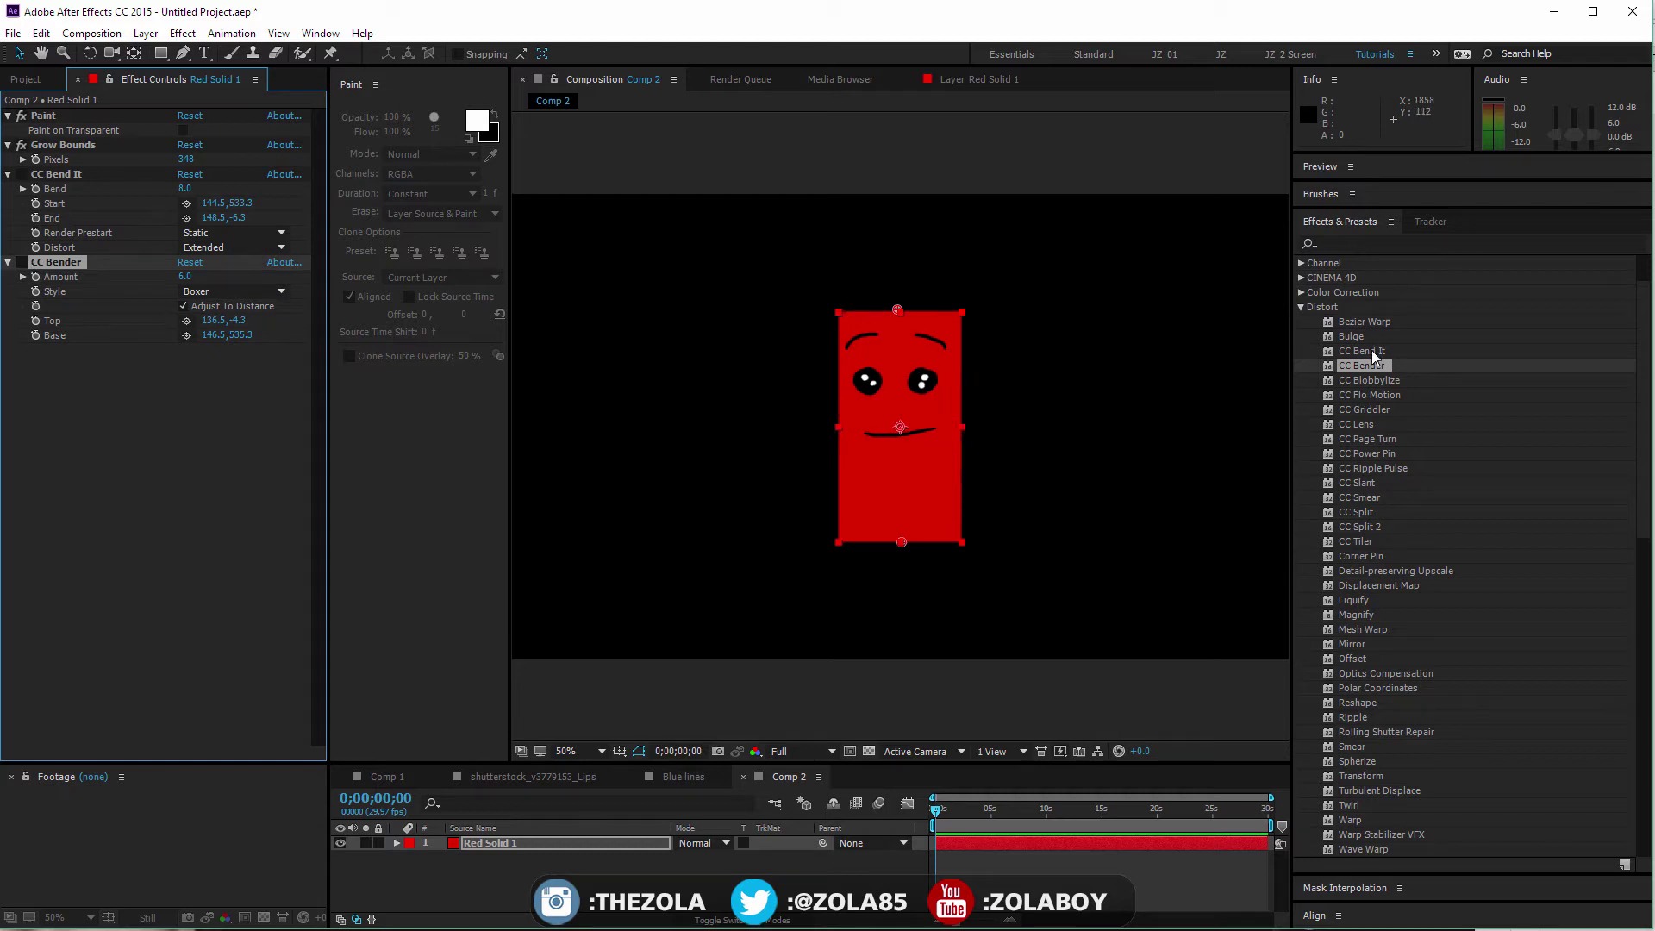
{"action": "left_click", "coordinate": [22, 175]}
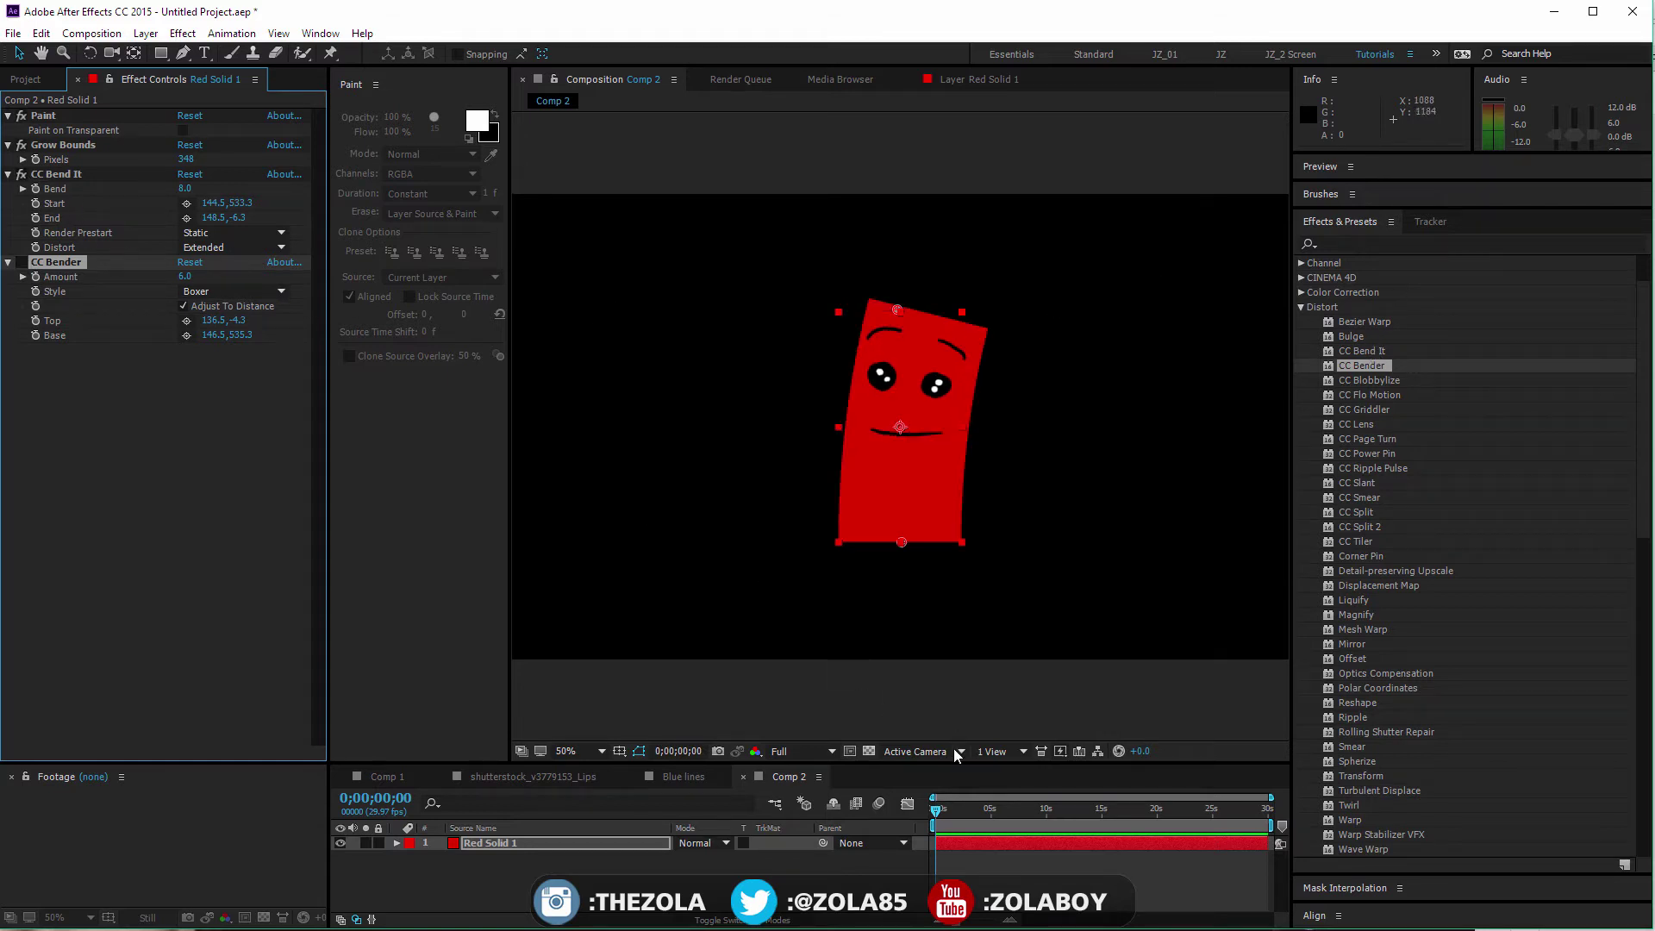
{"action": "key", "text": "alt+shift+p"}
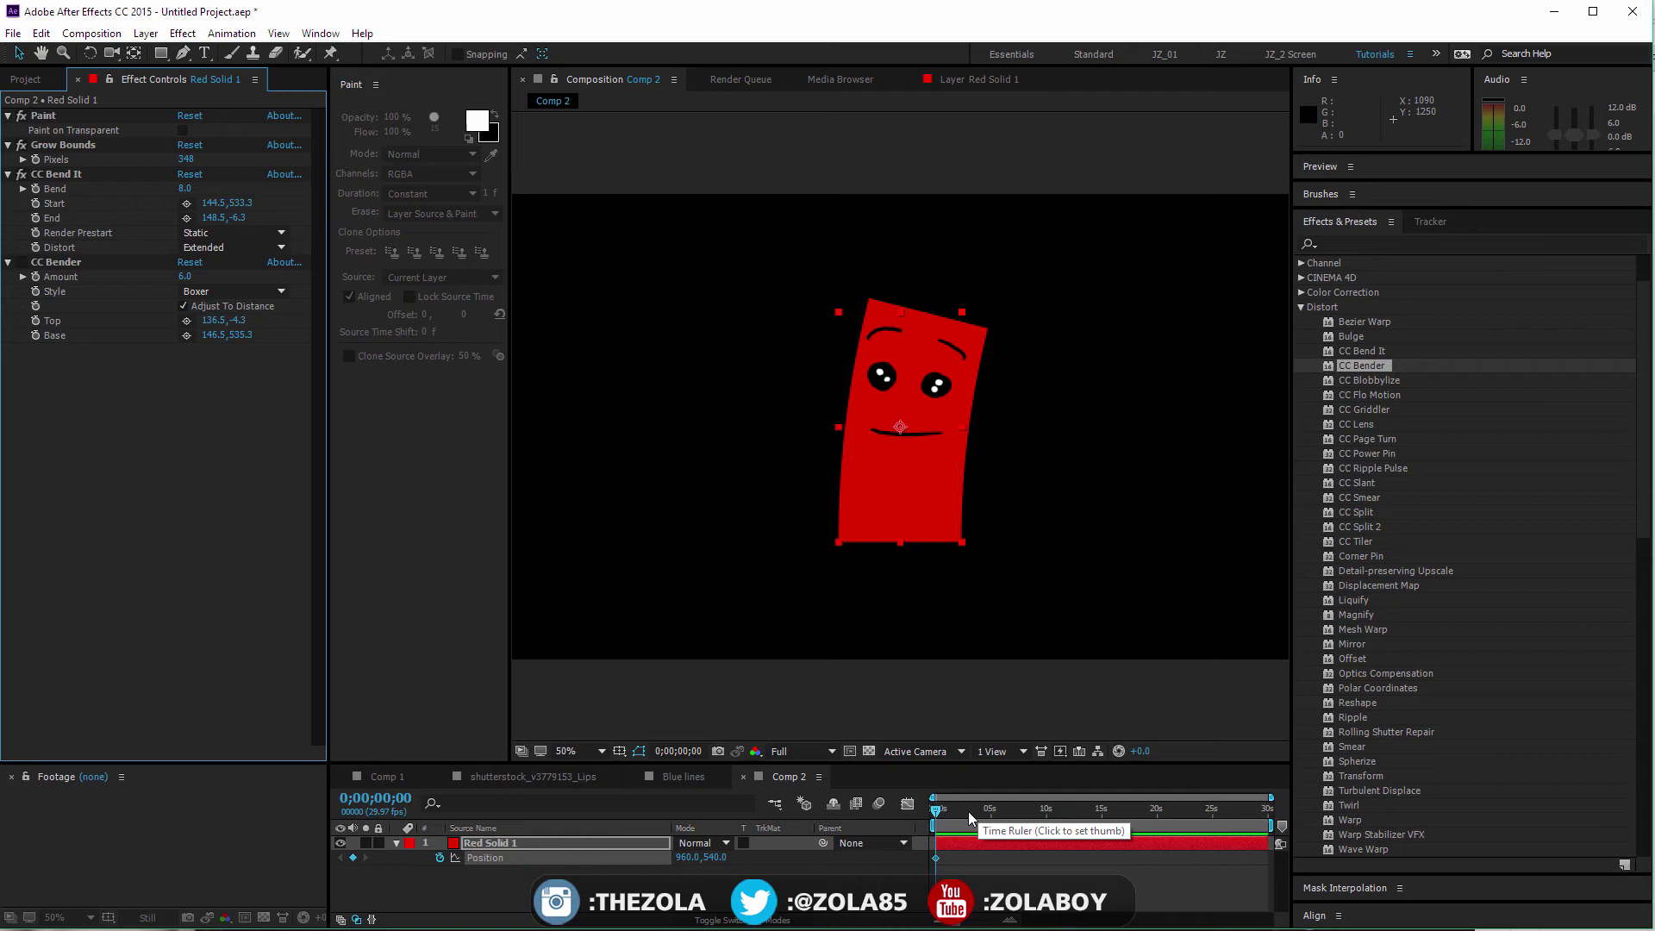
{"action": "left_click", "coordinate": [944, 811]}
{"action": "mouse_move", "coordinate": [685, 865]}
{"action": "left_mouse_down"}
{"action": "mouse_move", "coordinate": [655, 865]}
{"action": "mouse_move", "coordinate": [681, 865]}
{"action": "left_mouse_up"}
{"action": "left_click_drag", "start_coordinate": [1086, 919], "coordinate": [1147, 920]}
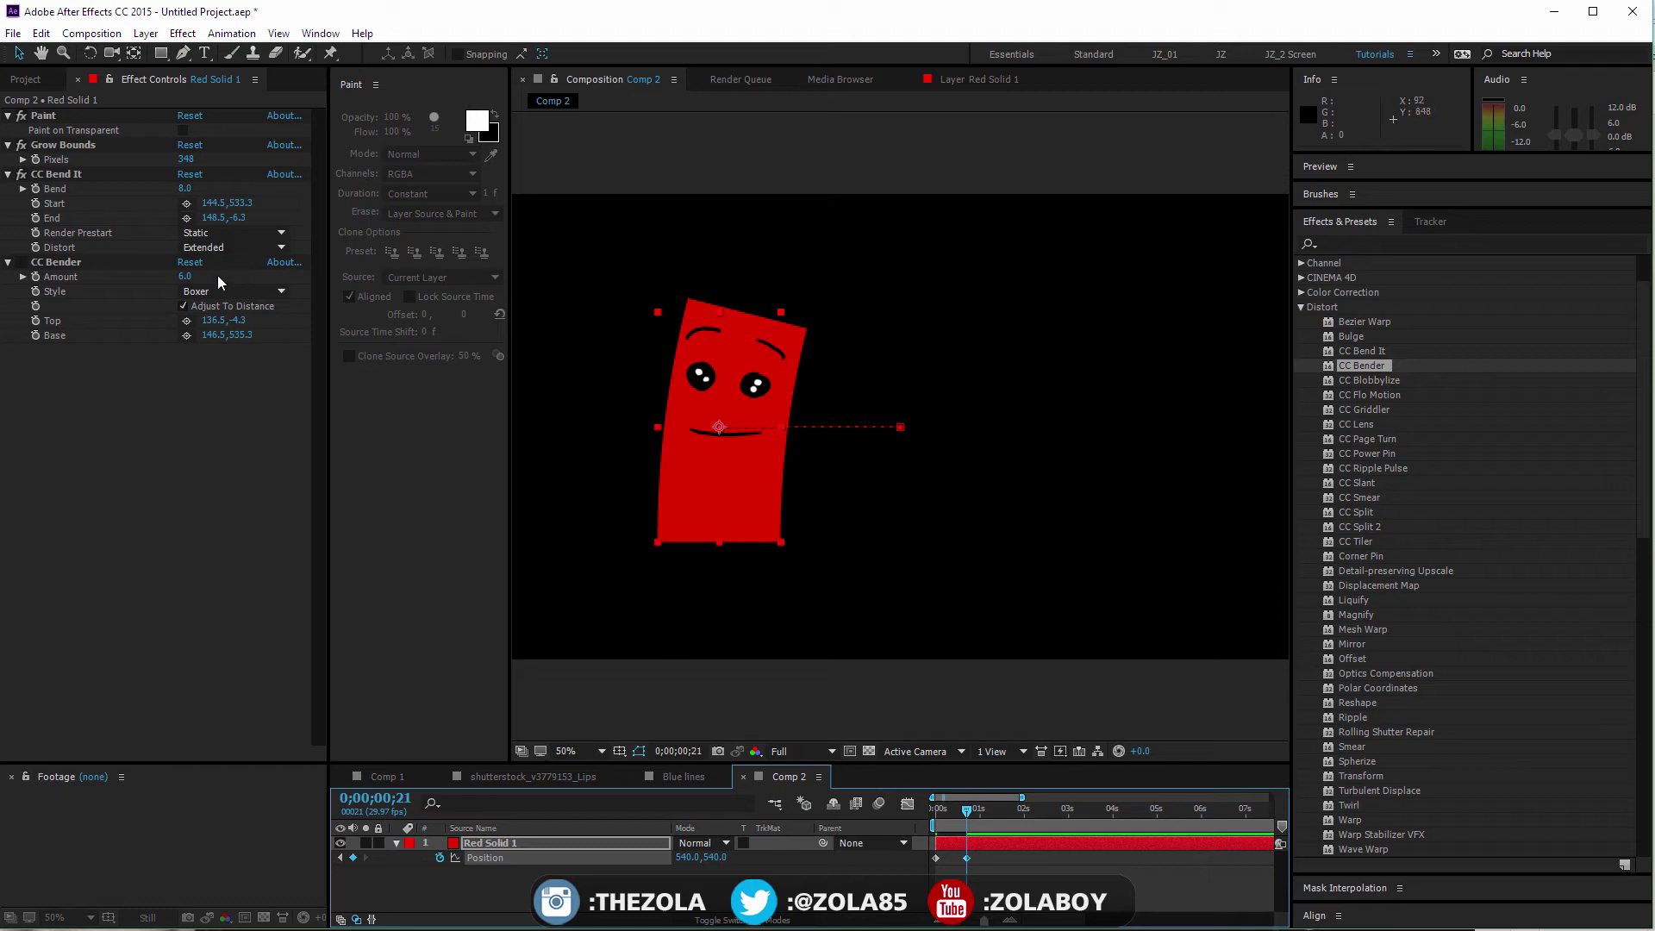
- Set CC Bend It's Bend to 0 and ease the position keyframe
{"action": "left_click", "coordinate": [185, 190]}
{"action": "type", "text": "0"}
{"action": "key", "text": "Return"}
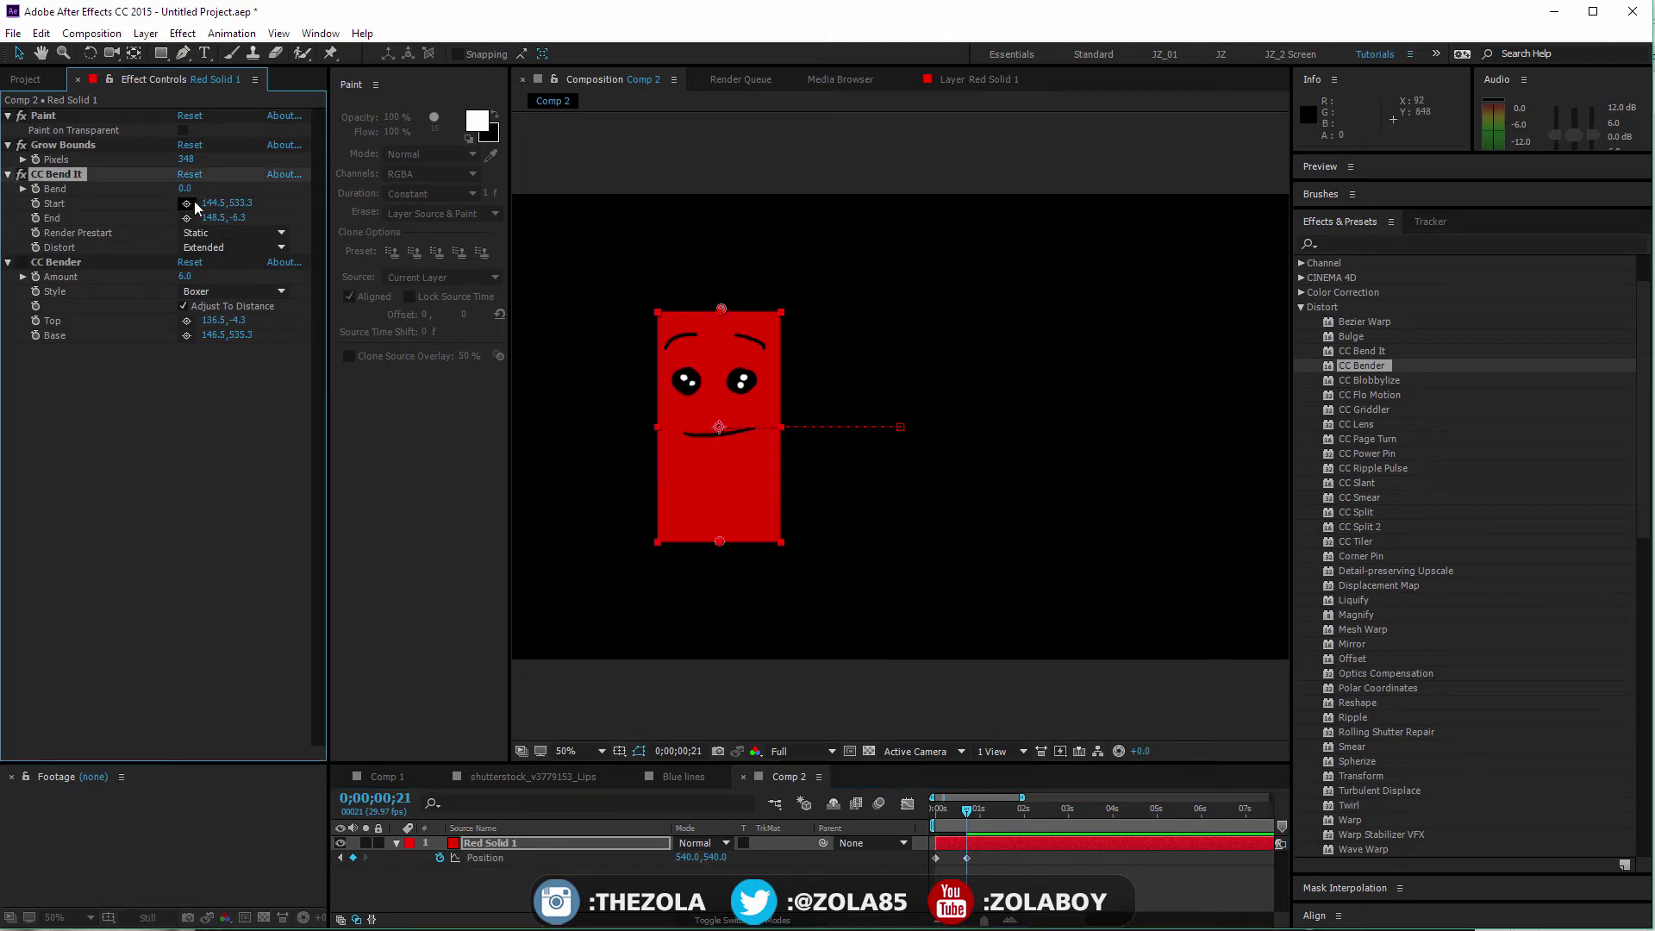
{"action": "mouse_move", "coordinate": [975, 817]}
{"action": "left_mouse_down"}
{"action": "mouse_move", "coordinate": [935, 817]}
{"action": "mouse_move", "coordinate": [964, 817]}
{"action": "left_mouse_up"}
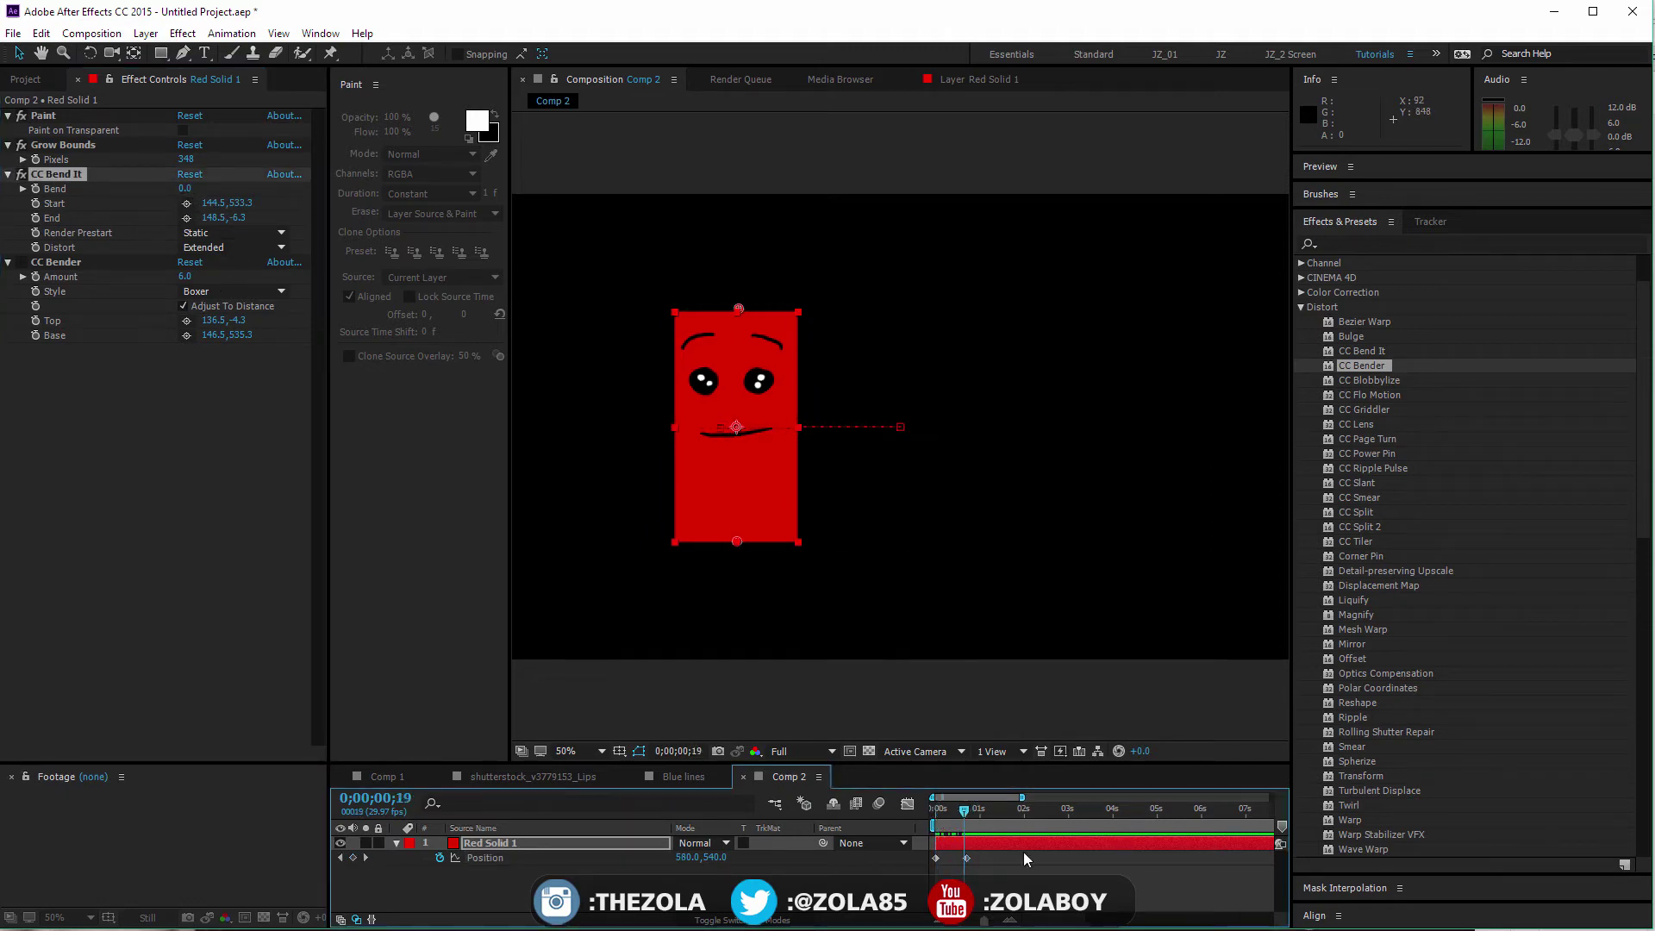
{"action": "right_click", "coordinate": [967, 861]}
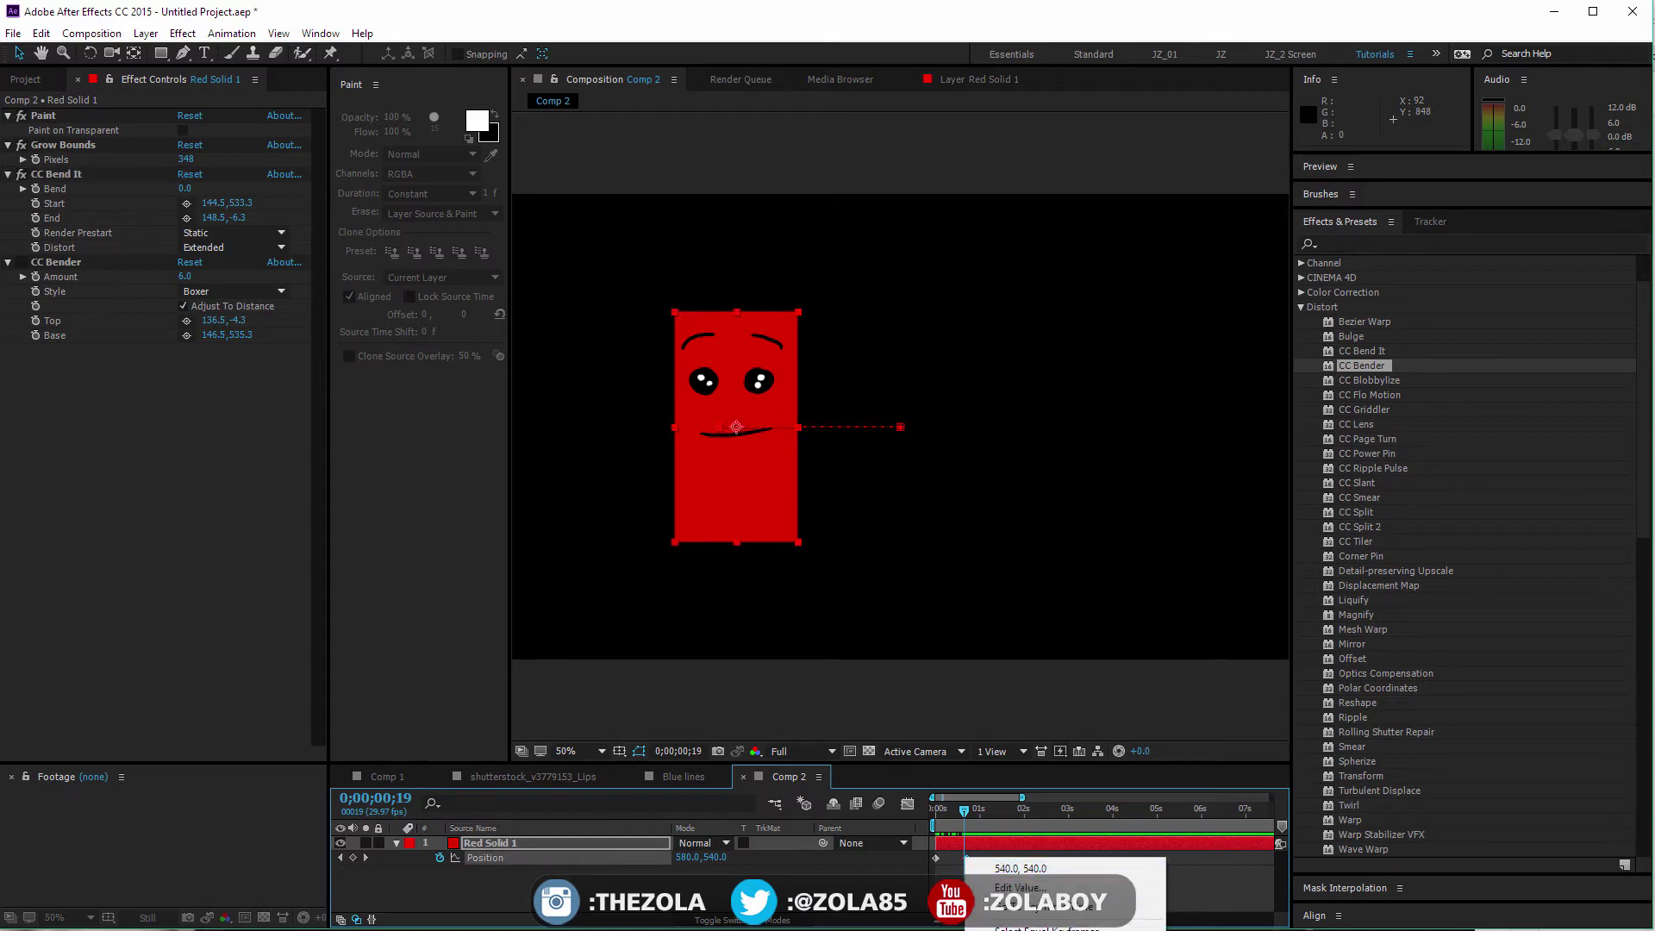
{"action": "left_click", "coordinate": [1045, 867]}
{"action": "mouse_move", "coordinate": [946, 818]}
{"action": "left_mouse_down"}
{"action": "mouse_move", "coordinate": [964, 815]}
{"action": "mouse_move", "coordinate": [973, 867]}
{"action": "mouse_move", "coordinate": [967, 816]}
{"action": "left_mouse_up"}
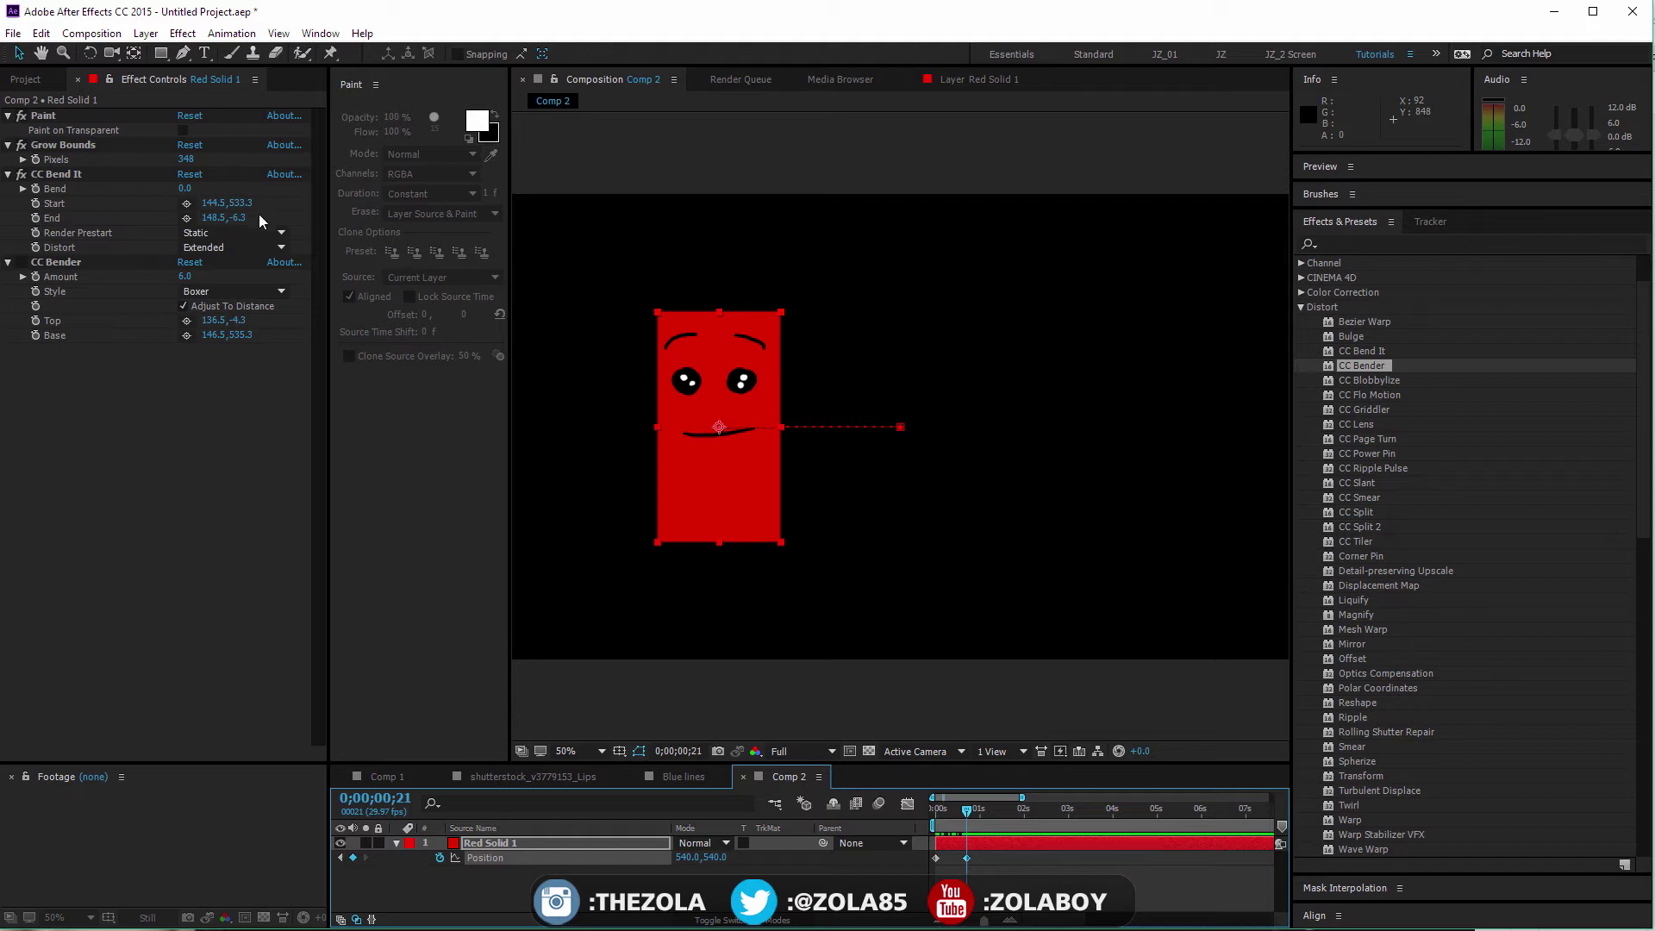
- Test bending the solid left, then reset Bend to 0 and preview the animation
{"action": "left_click", "coordinate": [36, 186]}
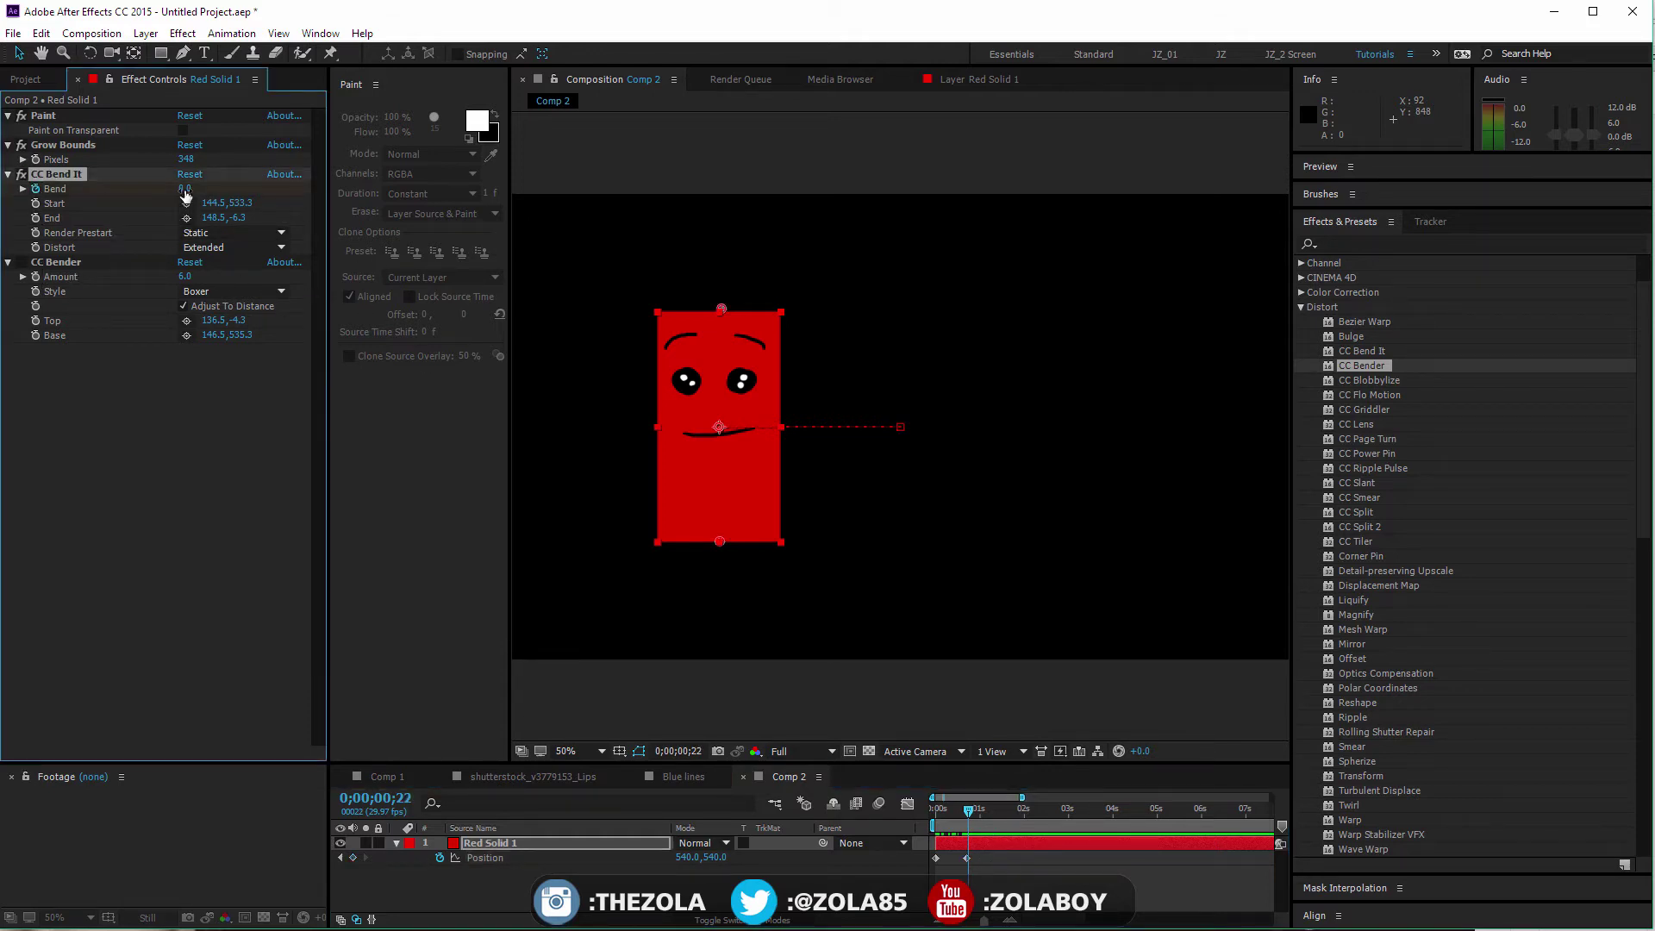
{"action": "left_click_drag", "start_coordinate": [185, 188], "coordinate": [173, 192]}
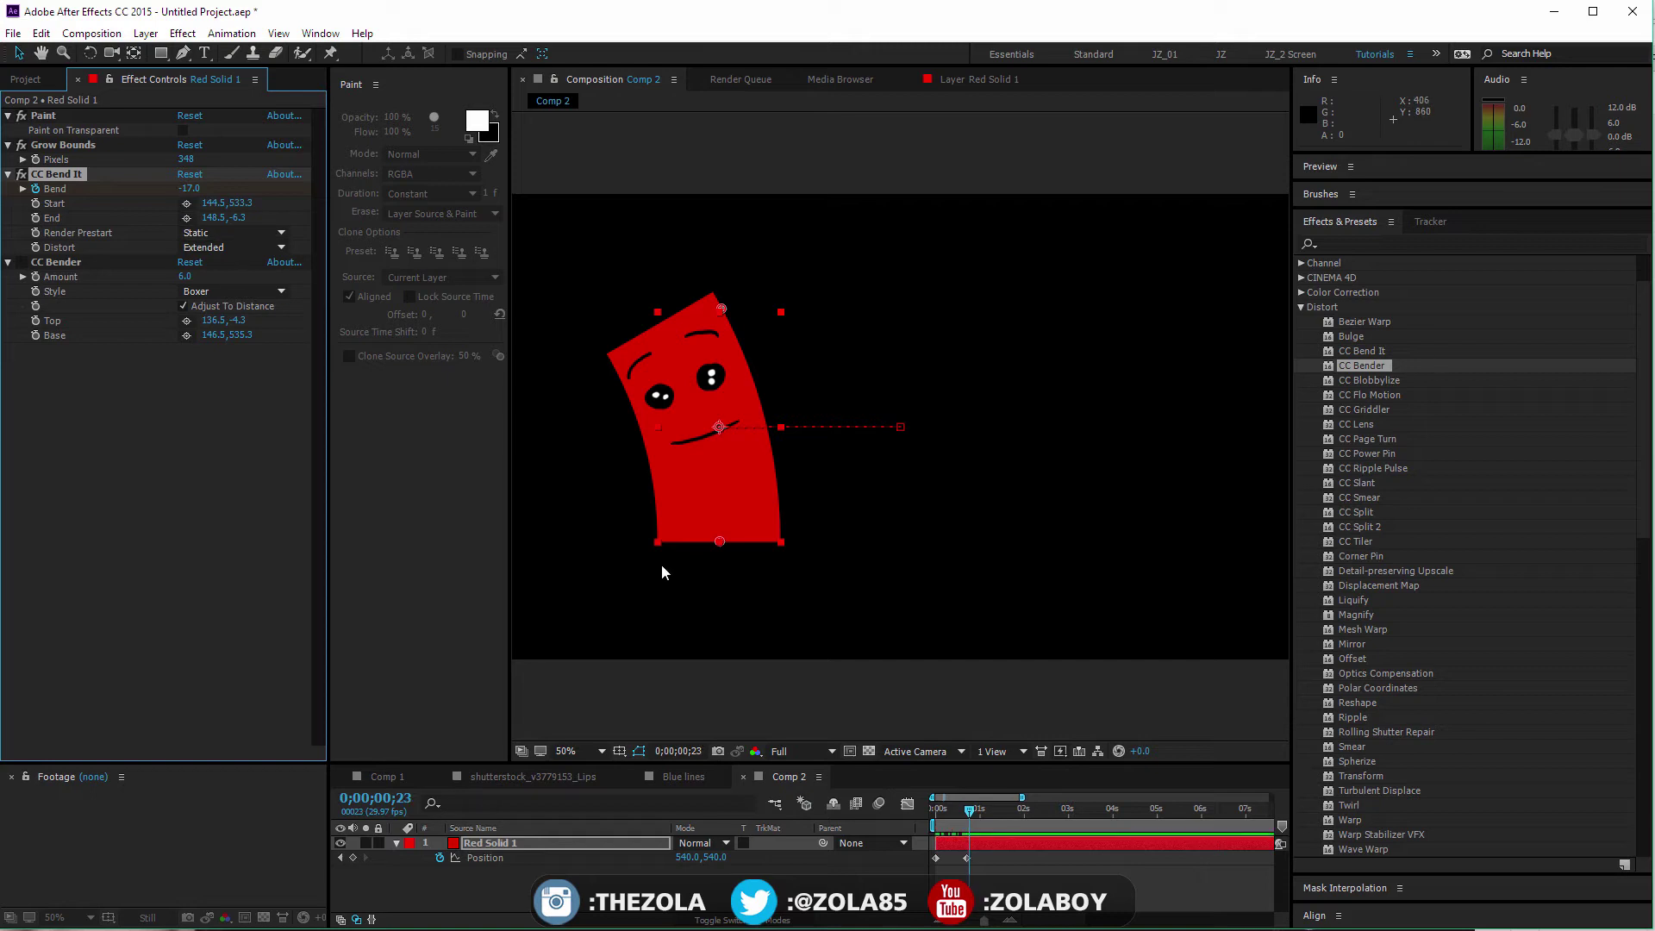
{"action": "left_click_drag", "start_coordinate": [191, 187], "coordinate": [207, 187]}
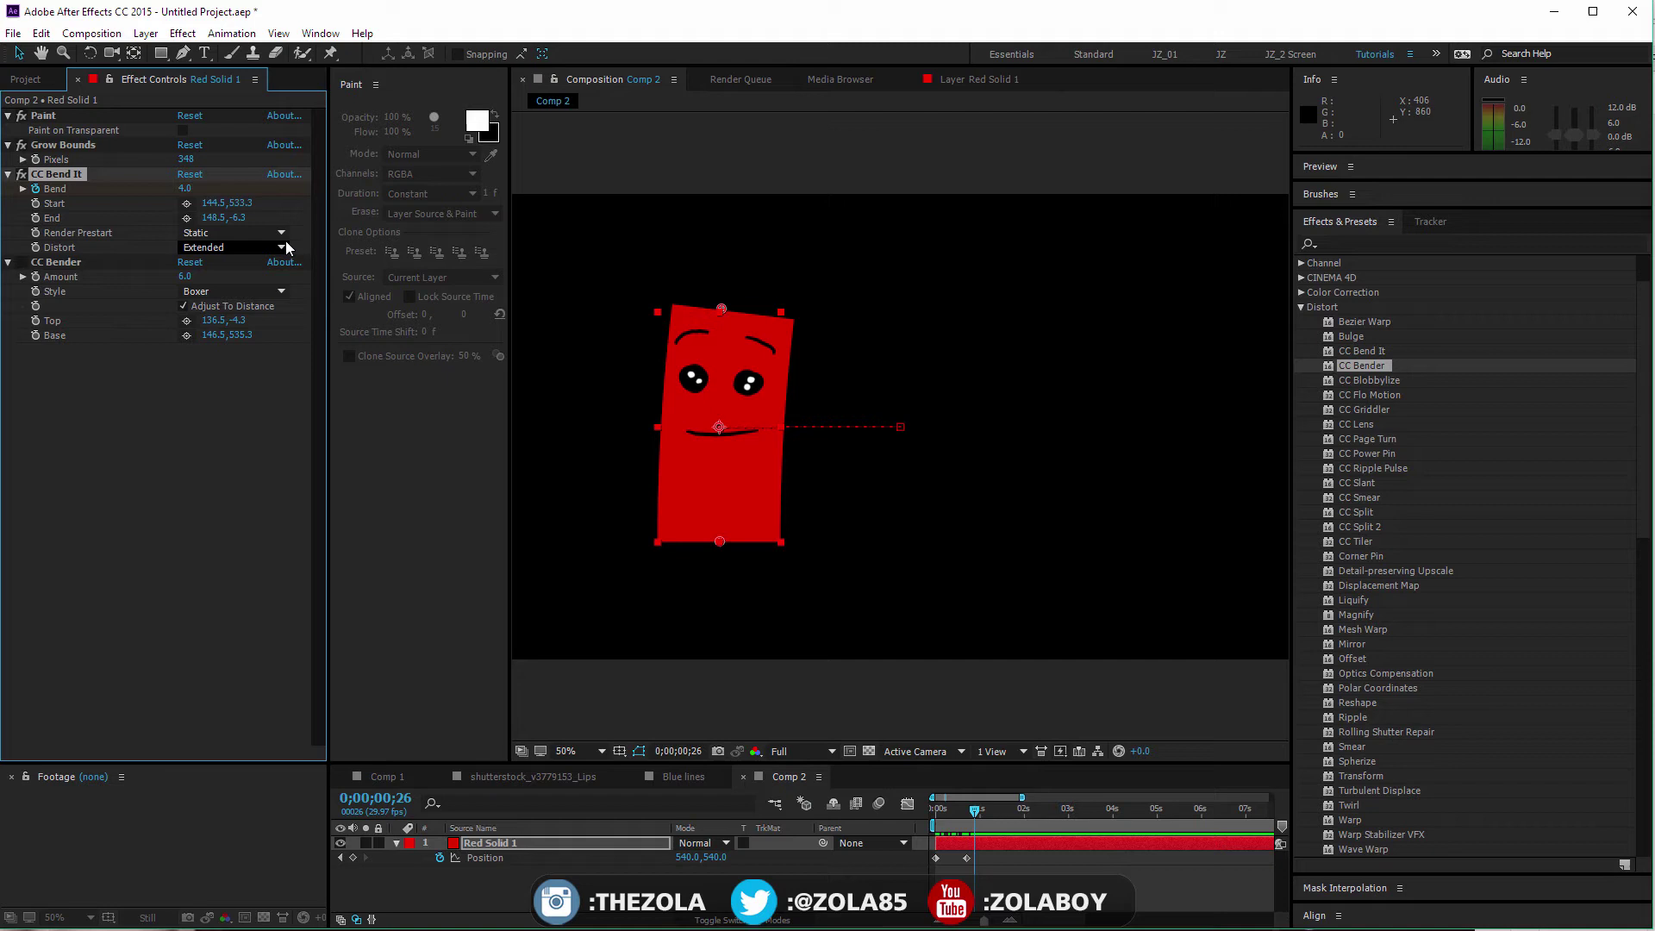
{"action": "left_click", "coordinate": [190, 188]}
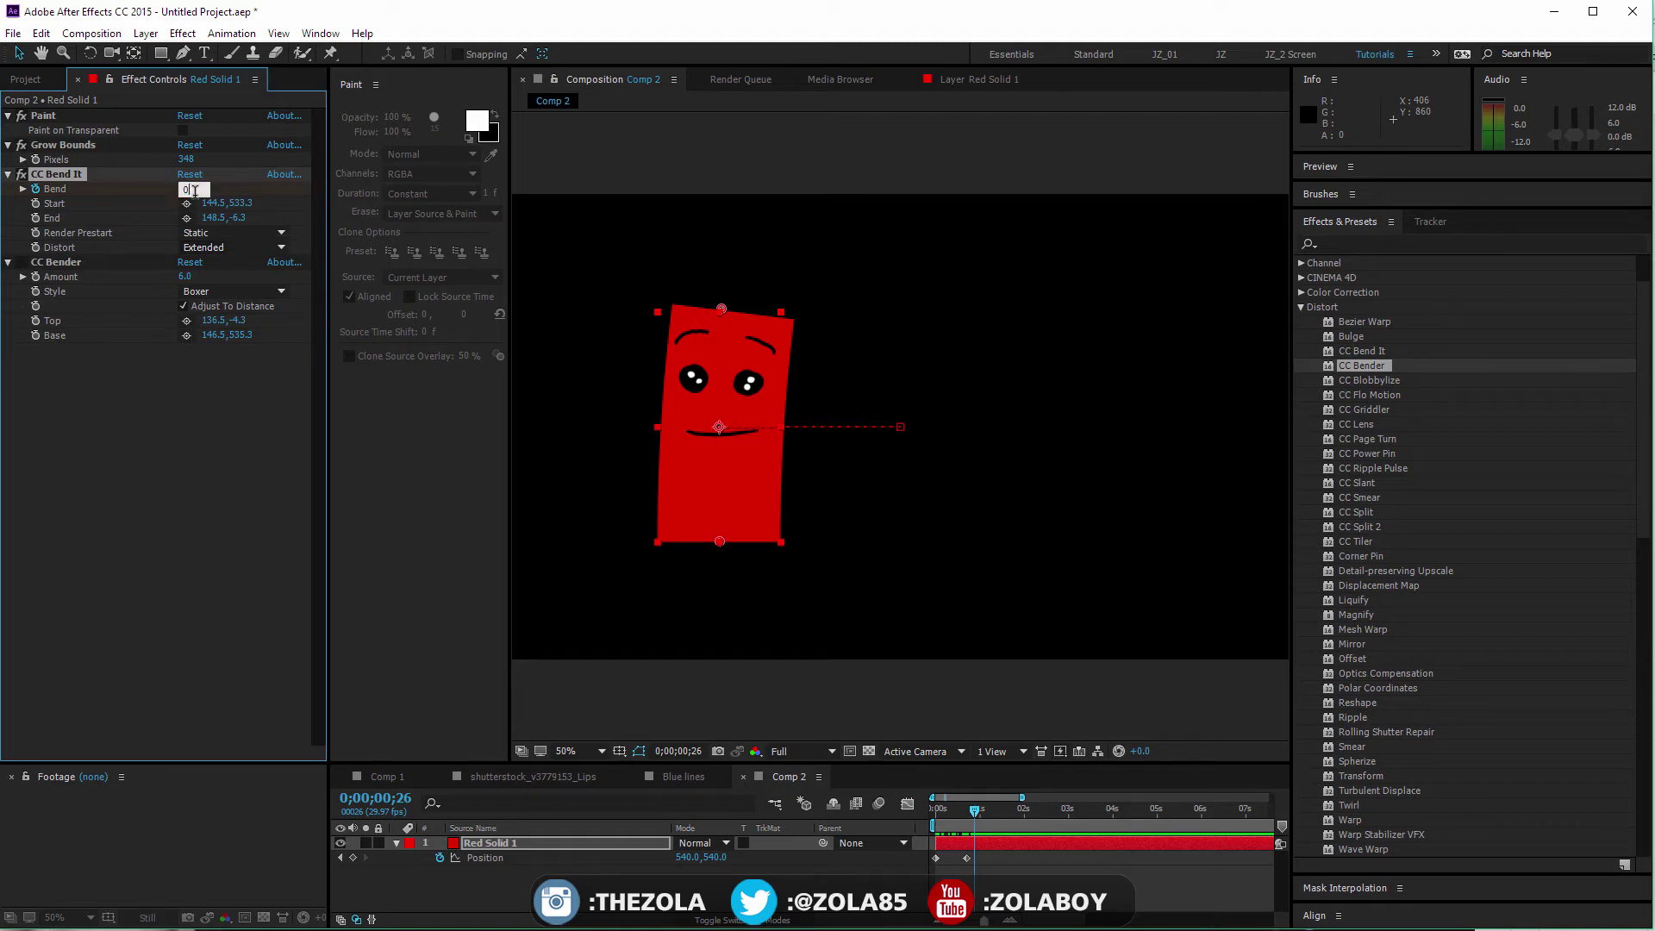
{"action": "type", "text": "0"}
{"action": "key", "text": "Return"}
{"action": "left_click", "coordinate": [975, 811]}
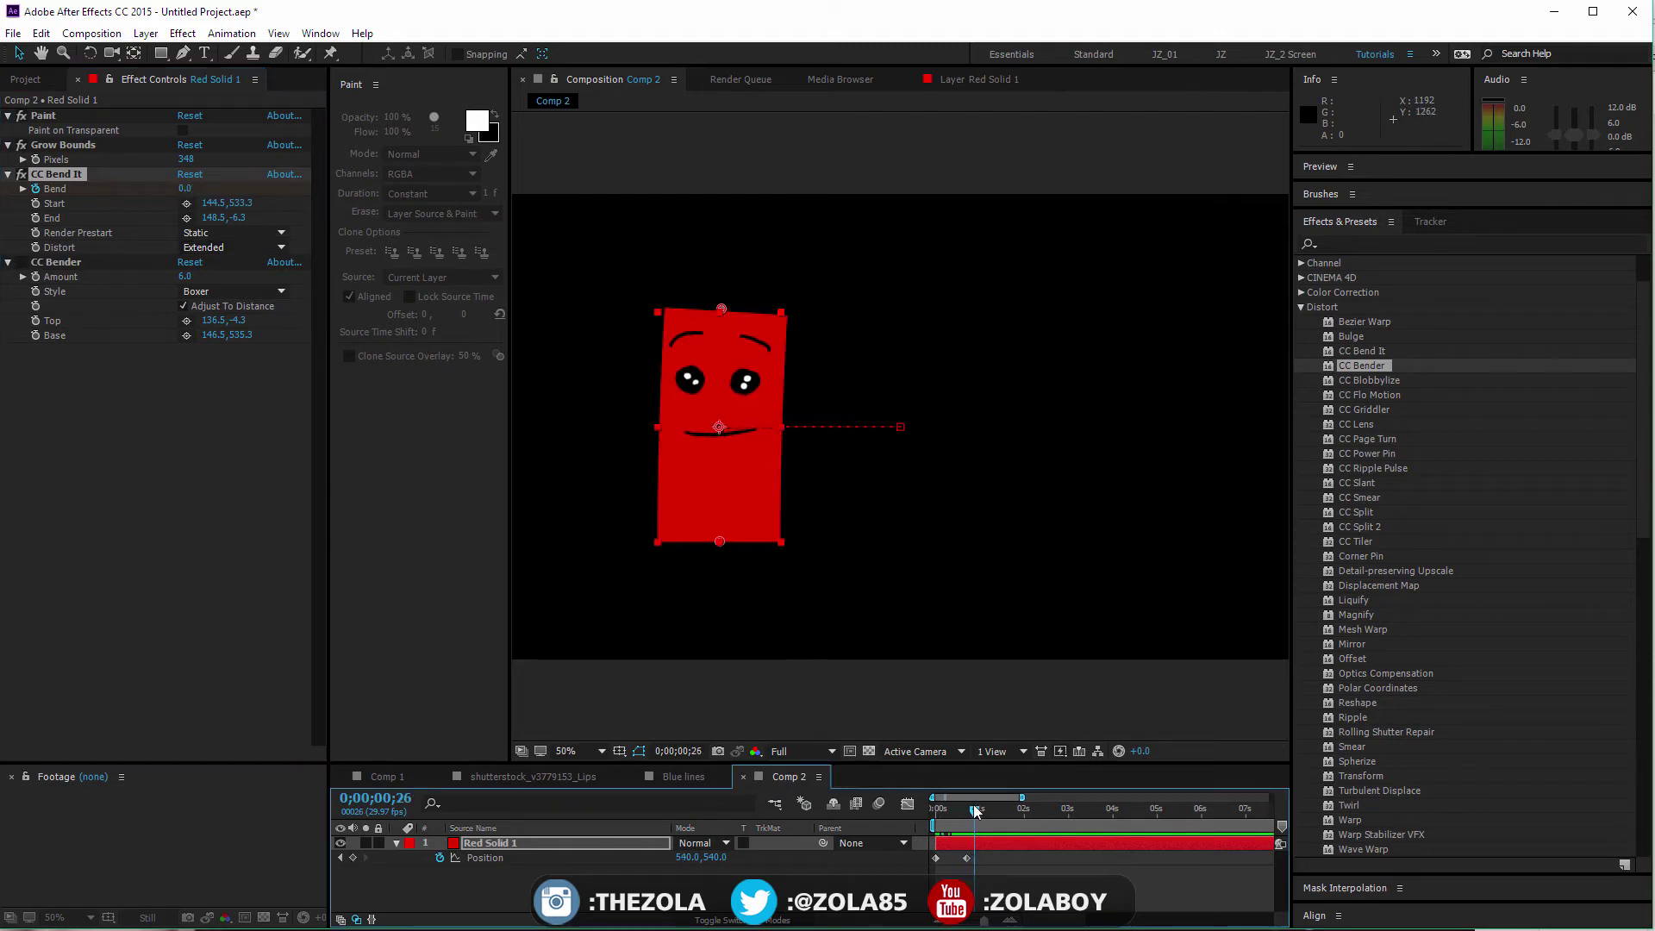
{"action": "mouse_move", "coordinate": [975, 811]}
{"action": "left_mouse_down"}
{"action": "mouse_move", "coordinate": [956, 810]}
{"action": "mouse_move", "coordinate": [976, 811]}
{"action": "left_mouse_up"}
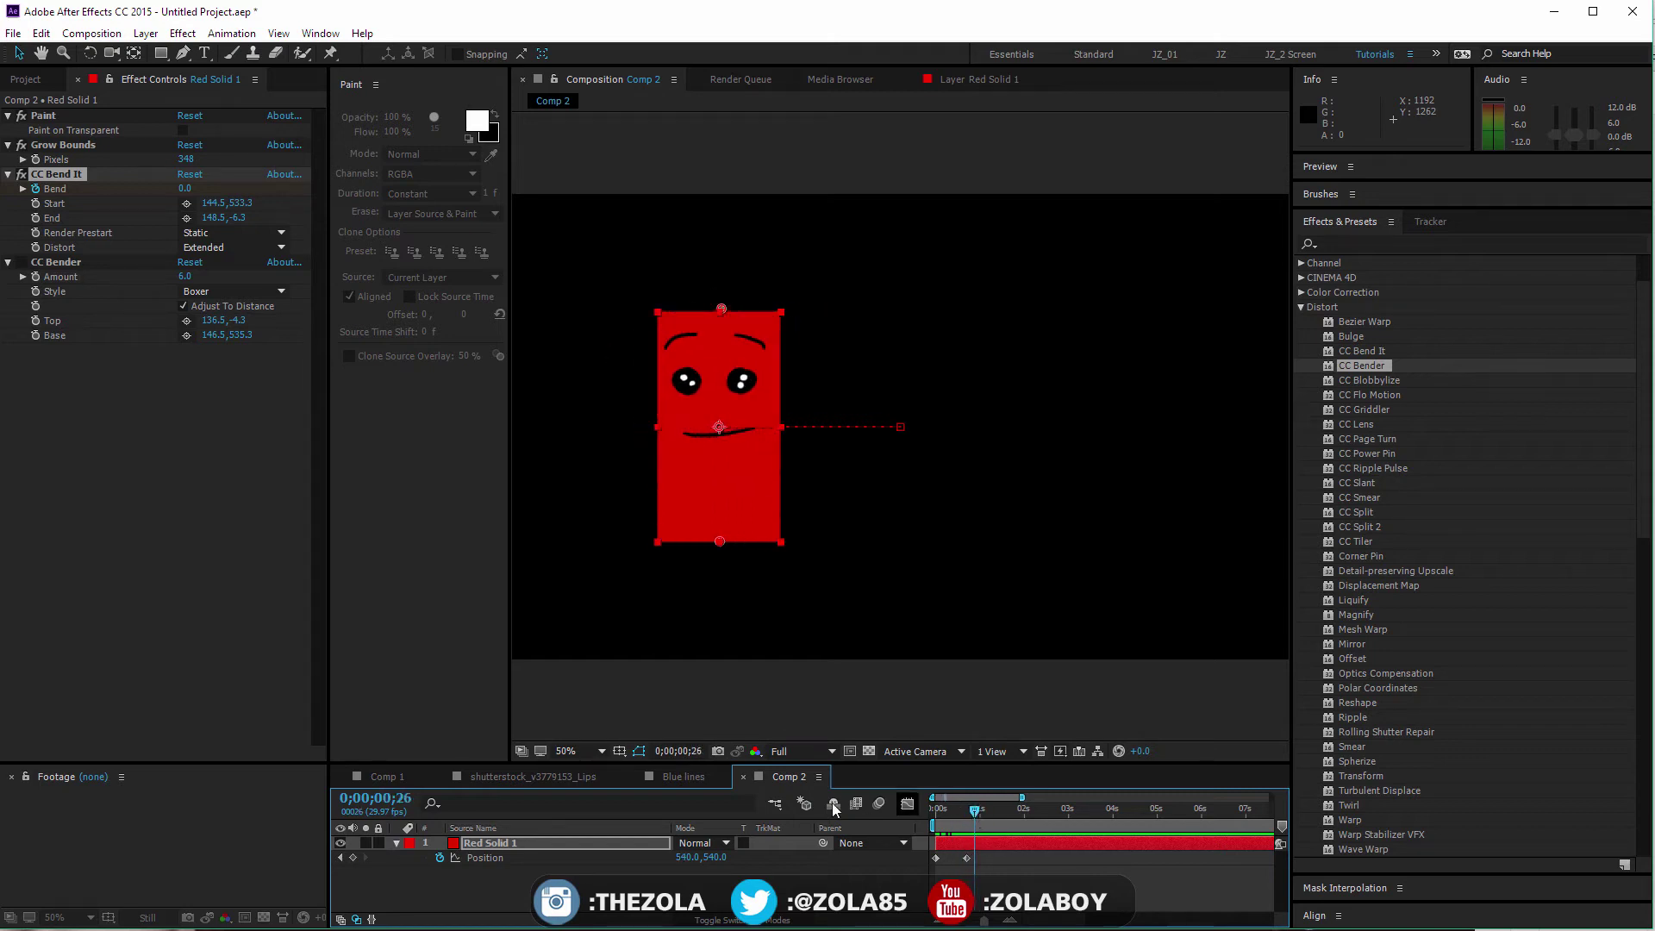
- Turn on motion blur for the red solid layer and the composition
{"action": "left_click", "coordinate": [746, 922]}
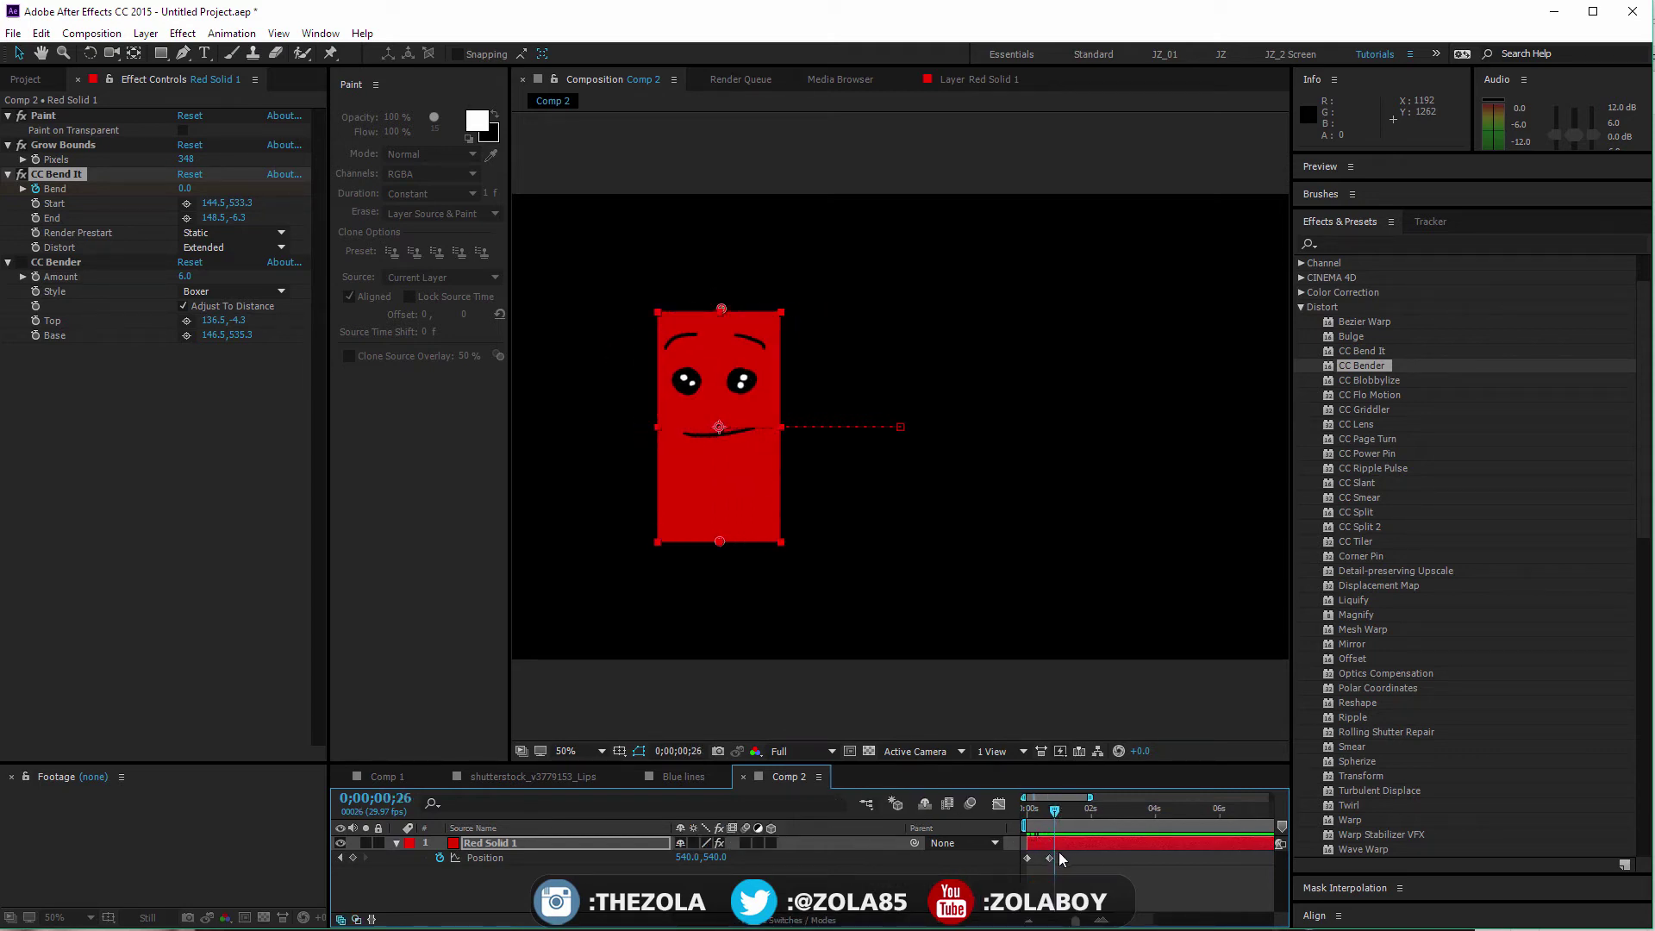
{"action": "key", "text": "u"}
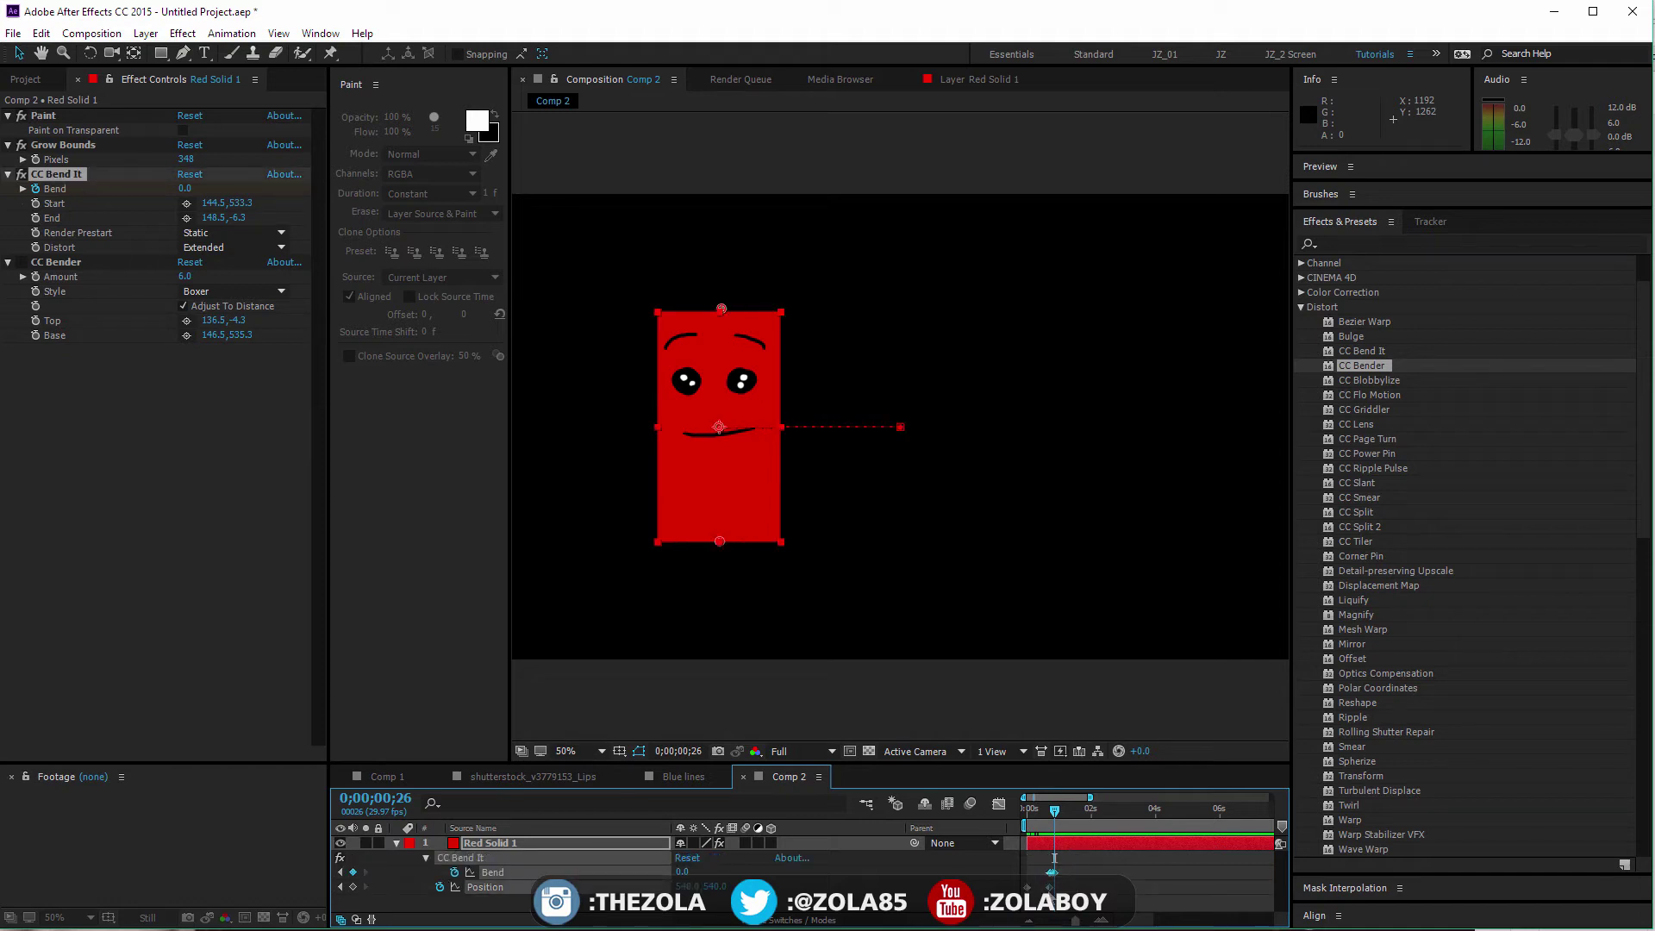
{"action": "left_click", "coordinate": [747, 844]}
{"action": "left_click", "coordinate": [970, 804]}
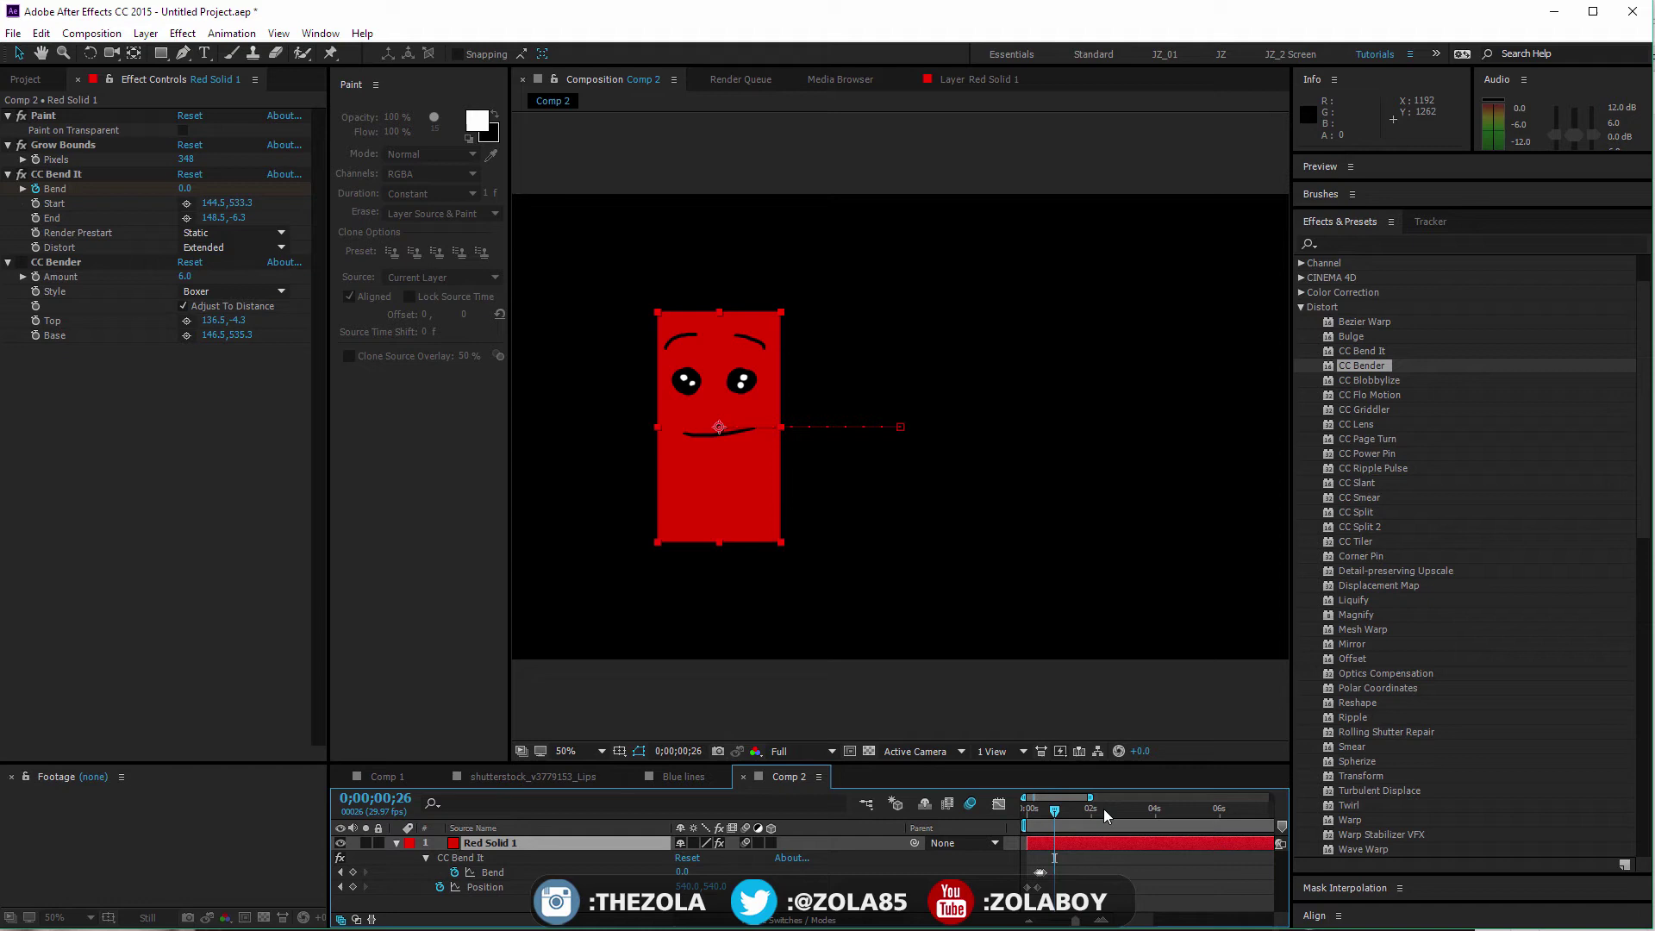
{"action": "left_click", "coordinate": [1049, 819]}
{"action": "left_click_drag", "start_coordinate": [1049, 819], "coordinate": [1048, 814]}
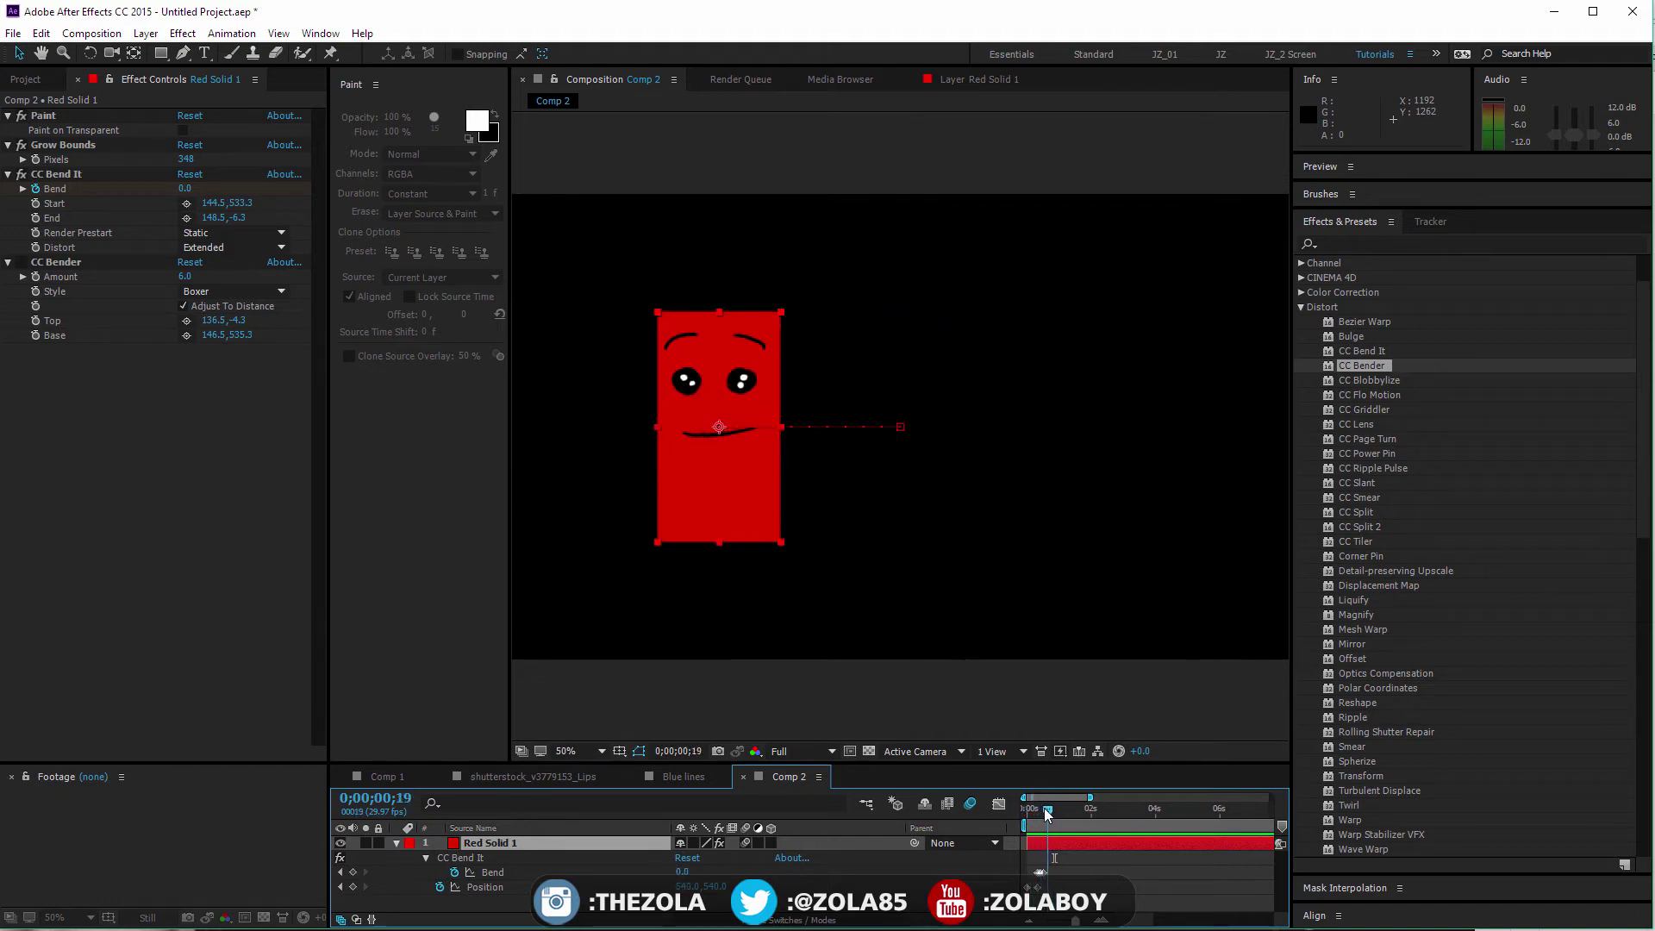
- Delete CC Bend It, Grow Bounds and CC Bender from the red solid
{"action": "left_click", "coordinate": [61, 172]}
{"action": "key", "text": "Delete"}
{"action": "left_click", "coordinate": [60, 145]}
{"action": "key", "text": "Delete"}
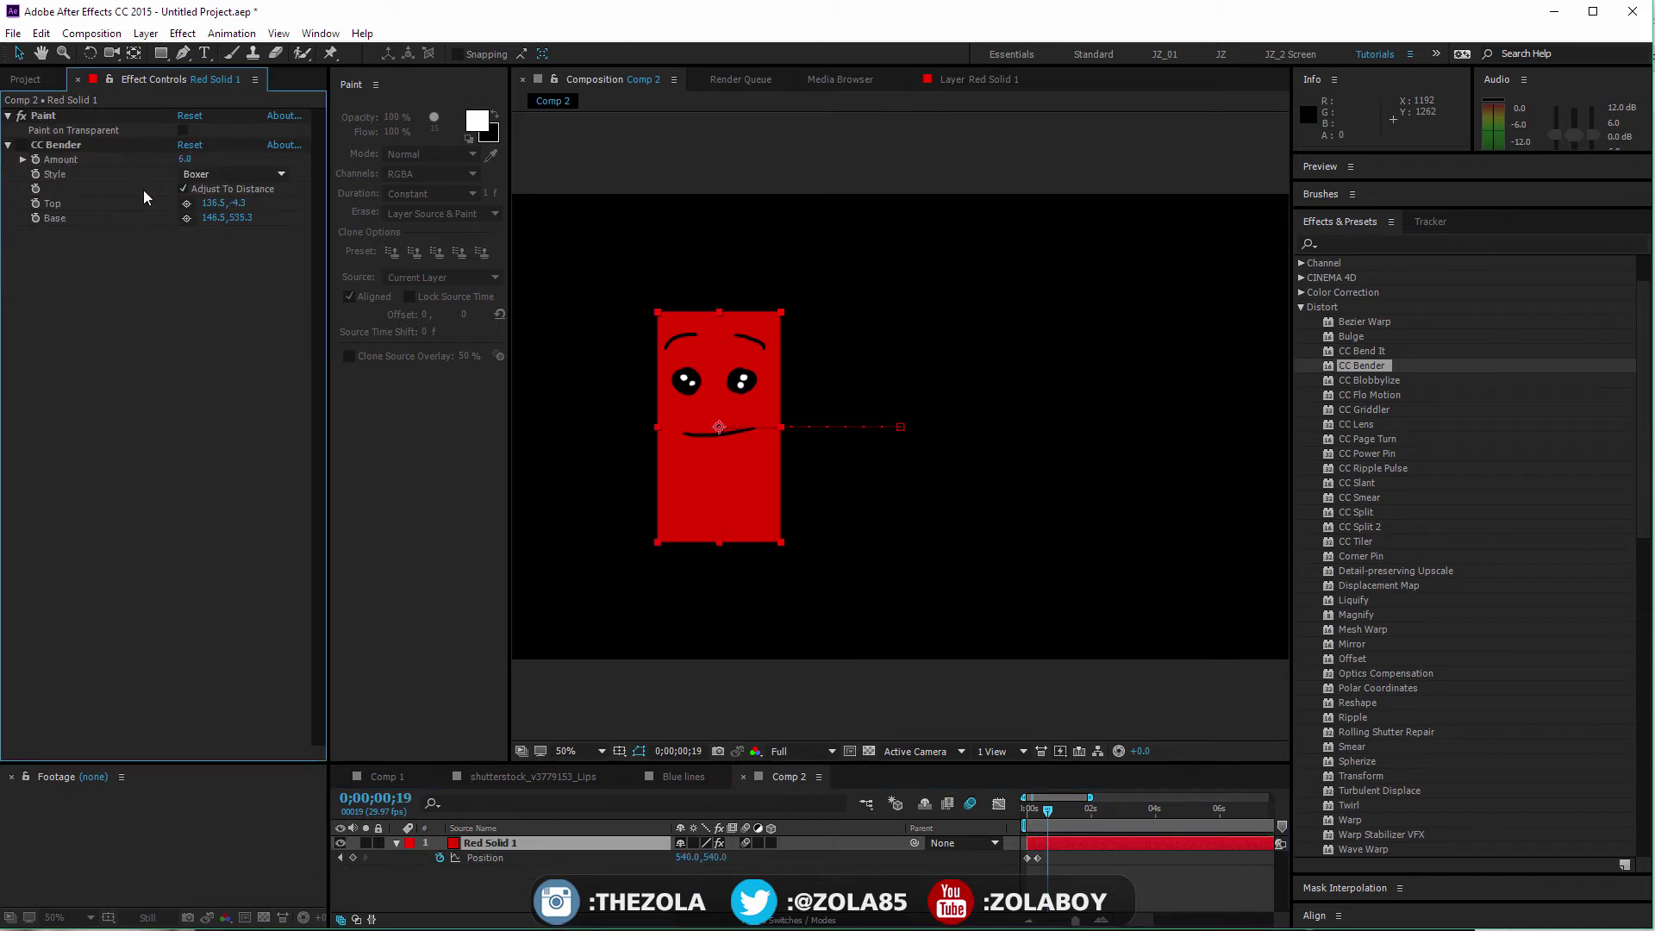
{"action": "left_click", "coordinate": [62, 145]}
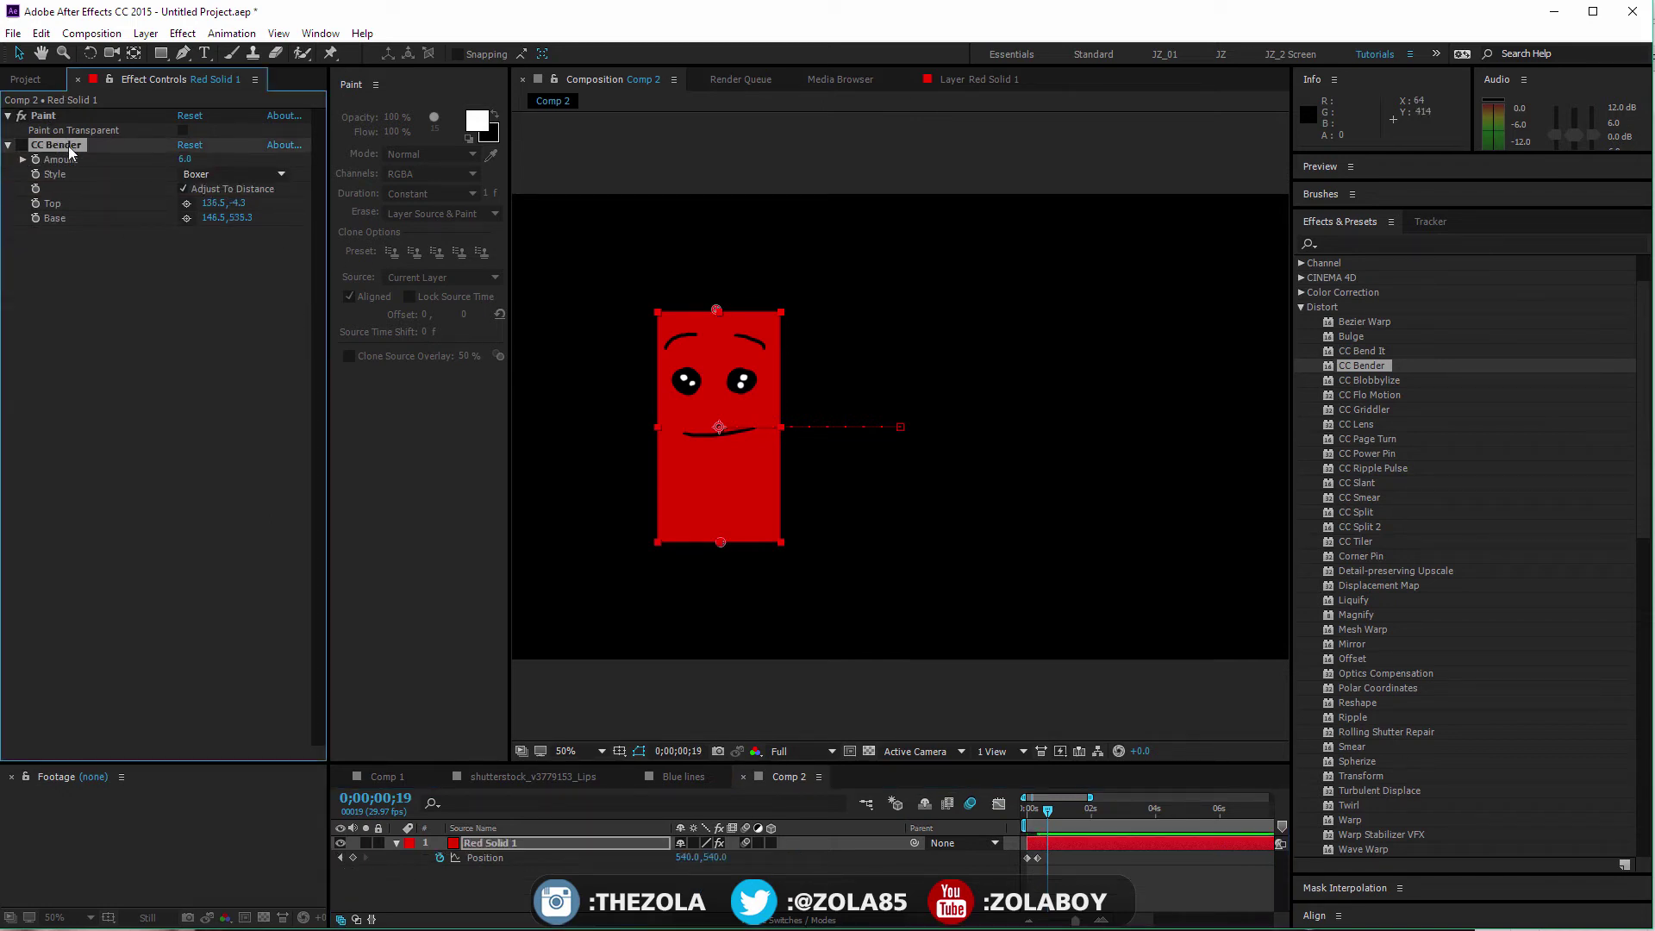
{"action": "key", "text": "Delete"}
- Deselect the solid, select CC Blobbylize in Distort, and switch to the lips composition
{"action": "left_click", "coordinate": [869, 886]}
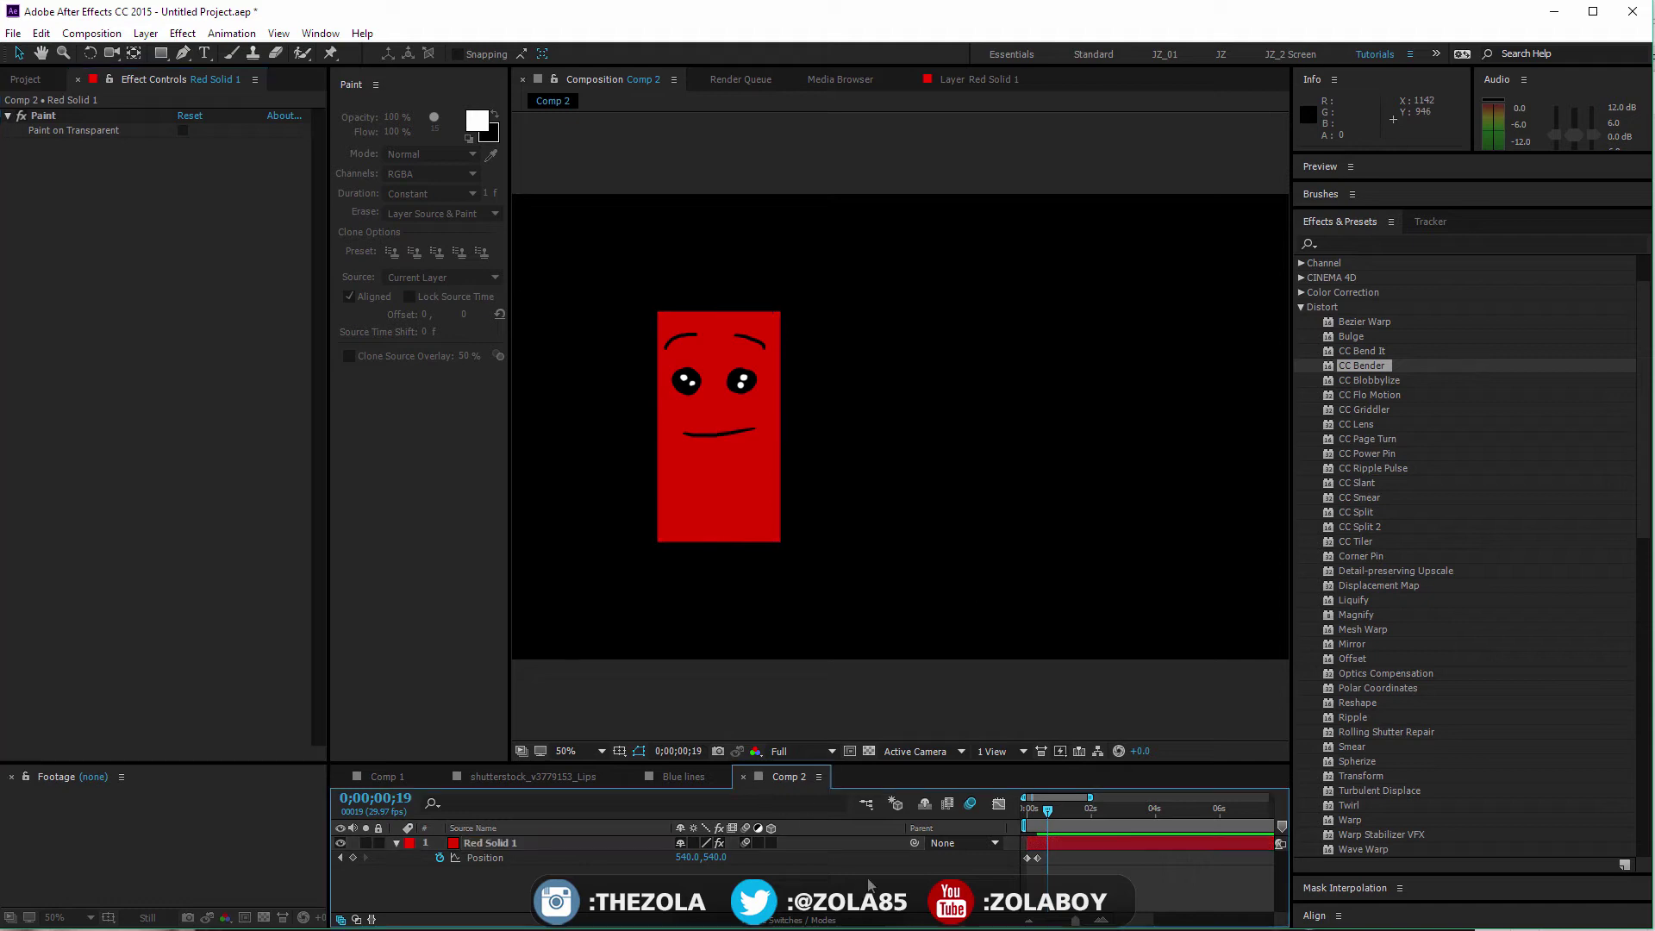
{"action": "left_click", "coordinate": [1388, 381]}
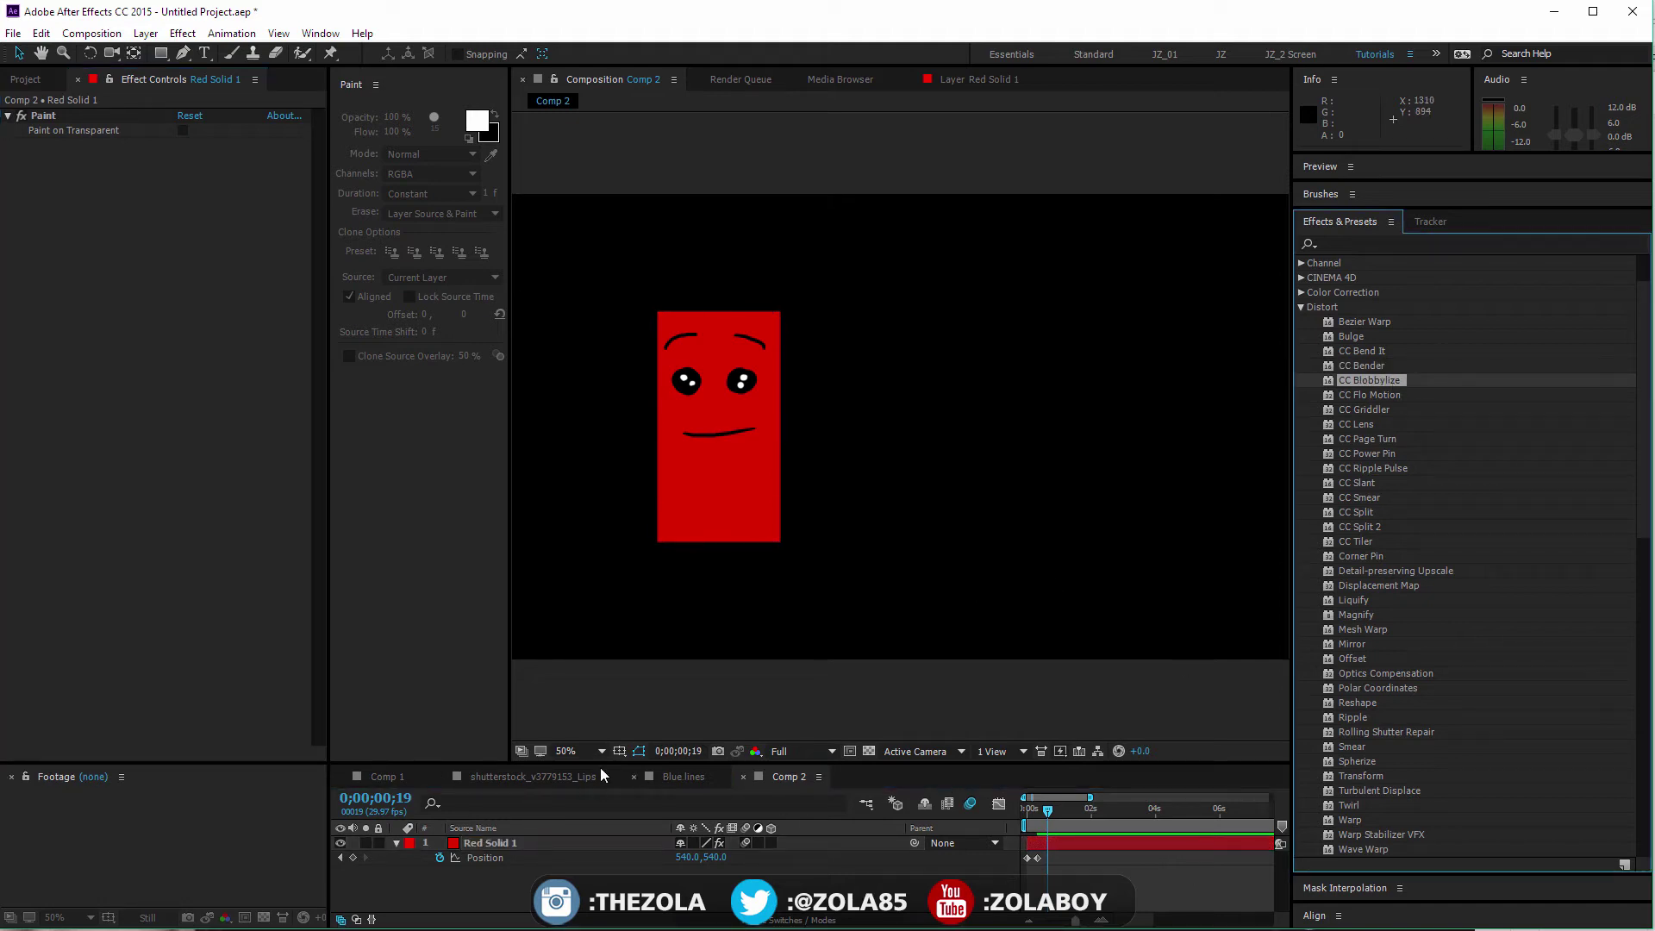
{"action": "left_click", "coordinate": [552, 776]}
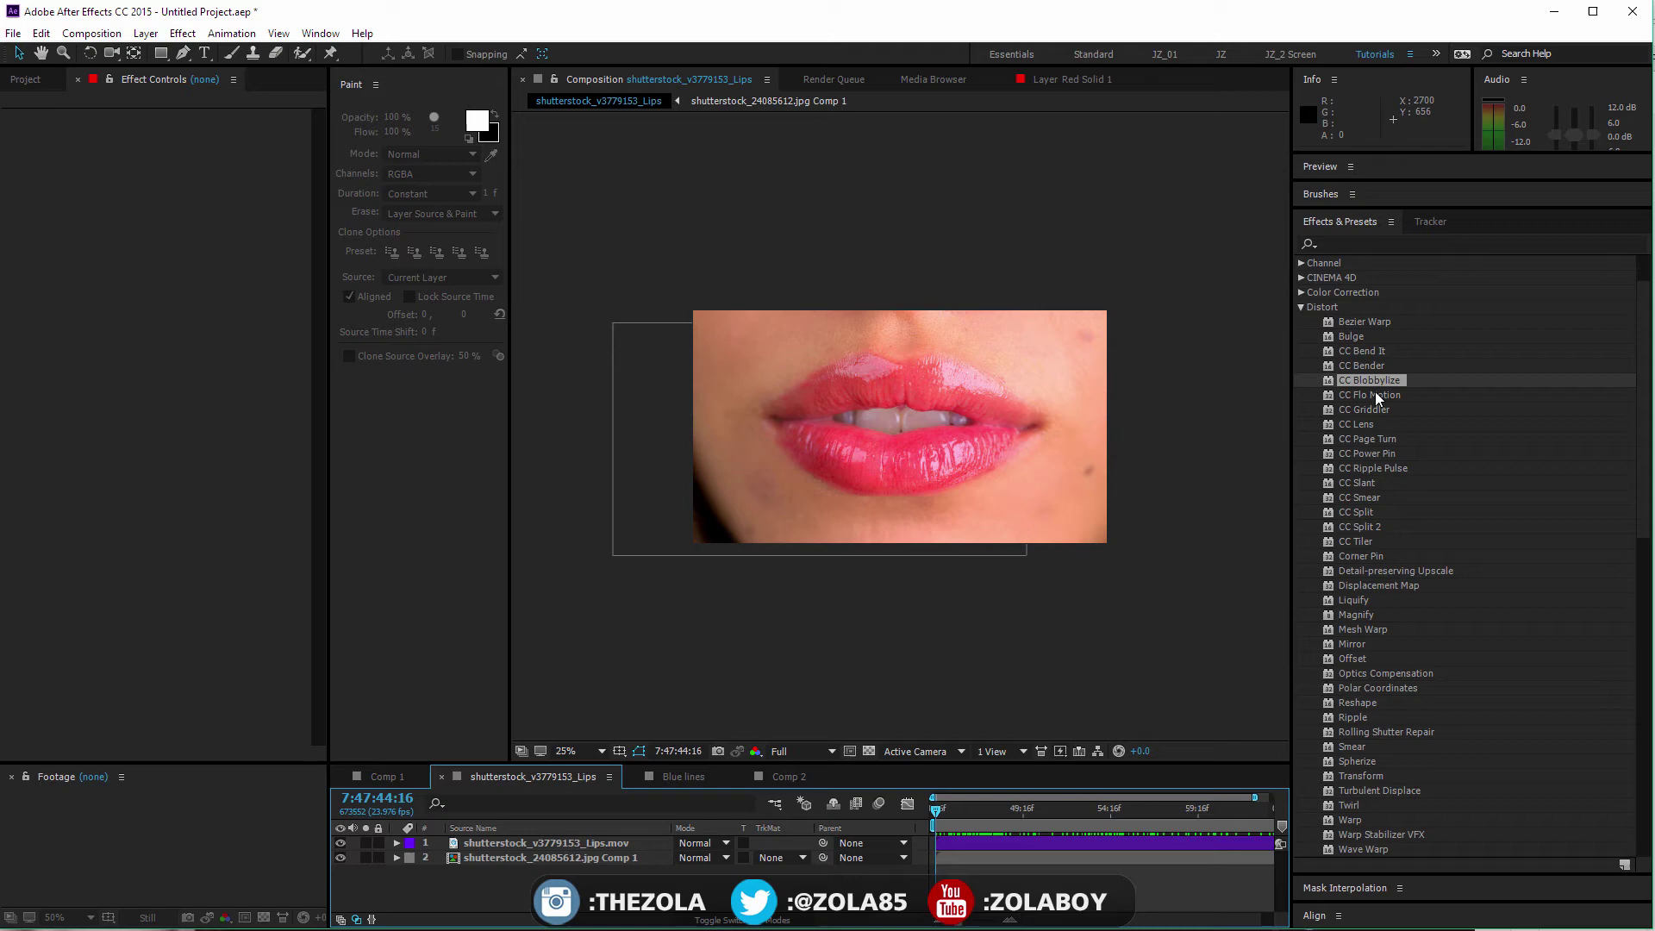
- Apply CC Blobbylize to the lips footage, fit the comp view, and close the Paint panel
{"action": "left_click_drag", "start_coordinate": [1374, 384], "coordinate": [522, 841]}
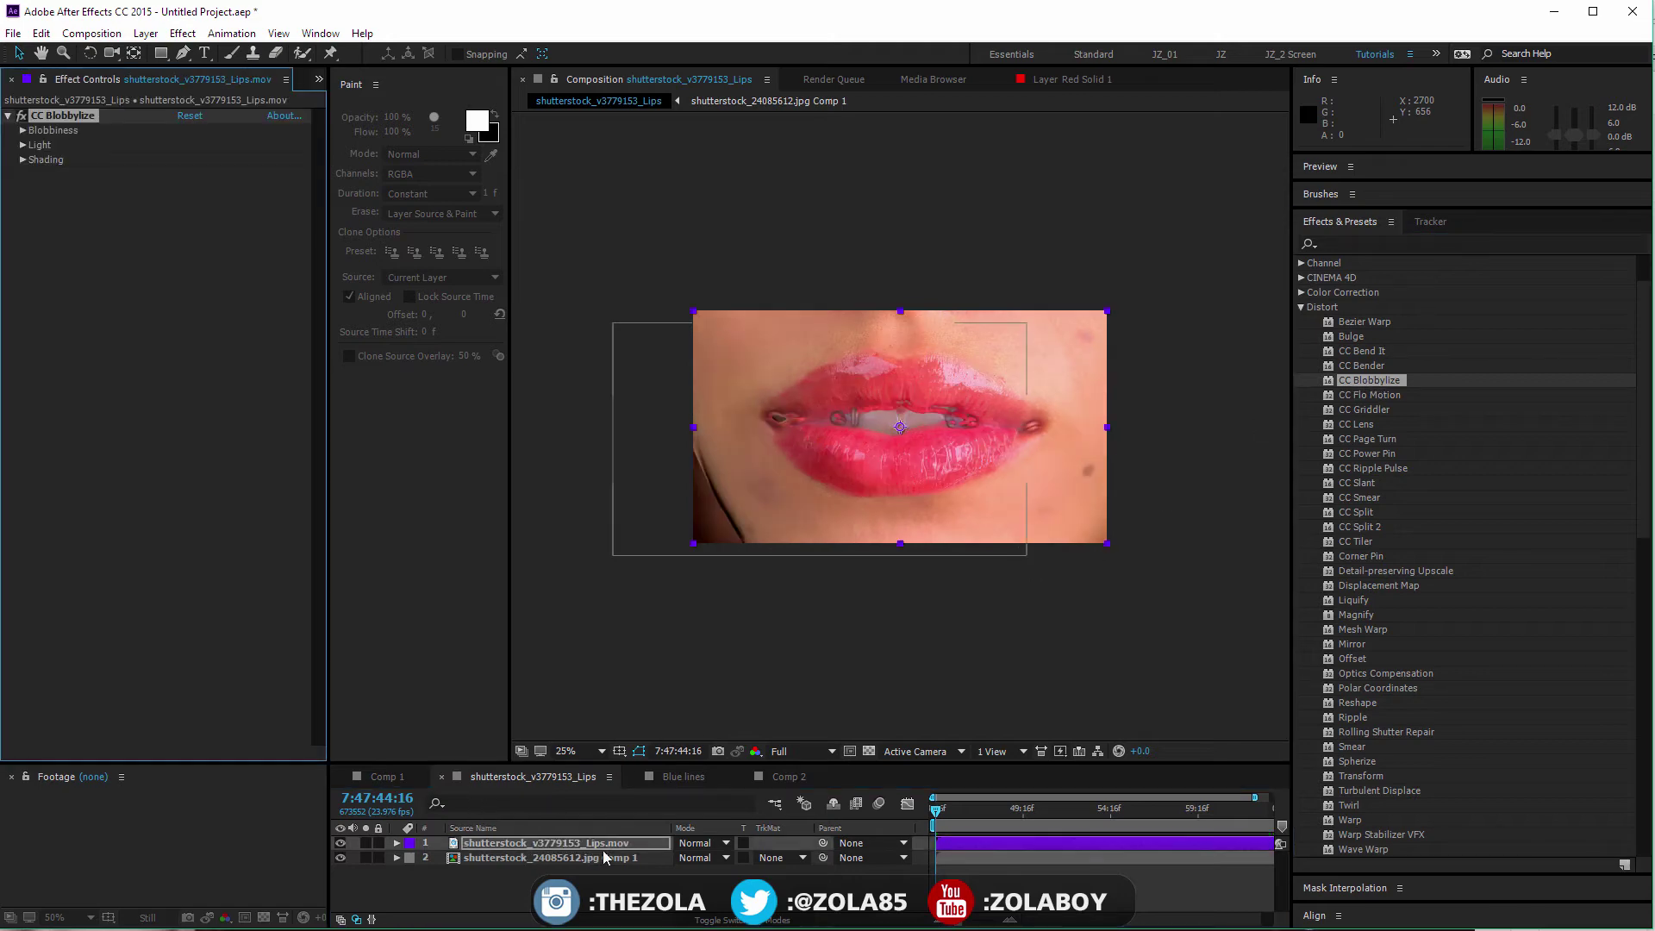
{"action": "key", "text": "period"}
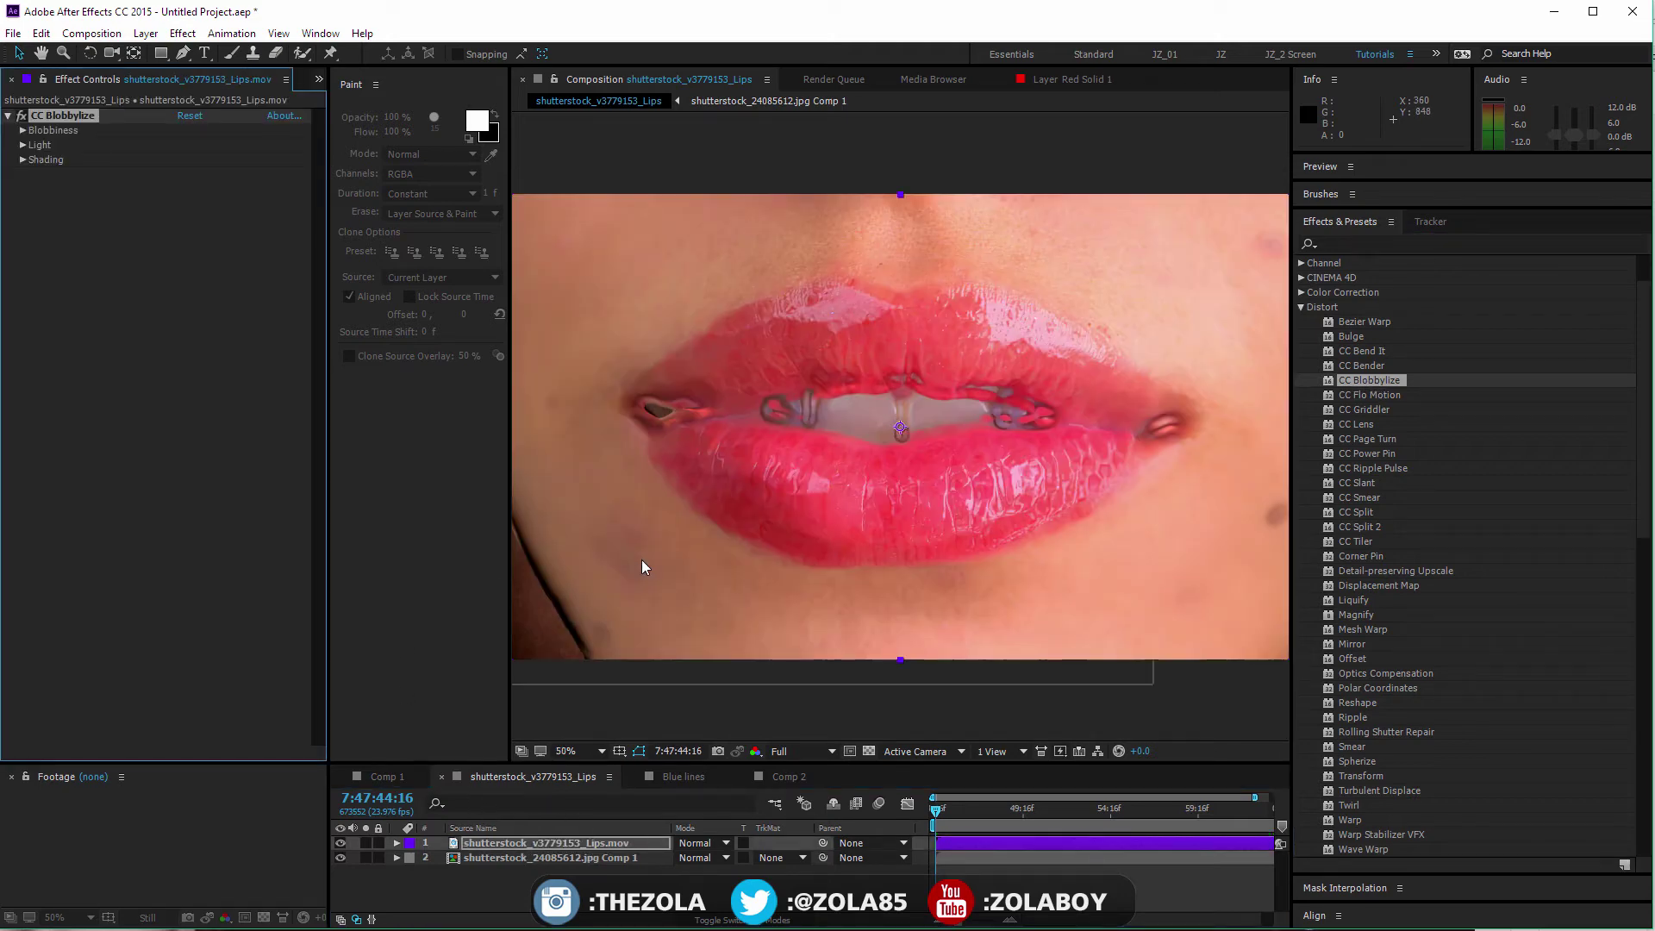
{"action": "left_click", "coordinate": [595, 751]}
{"action": "left_click", "coordinate": [605, 787]}
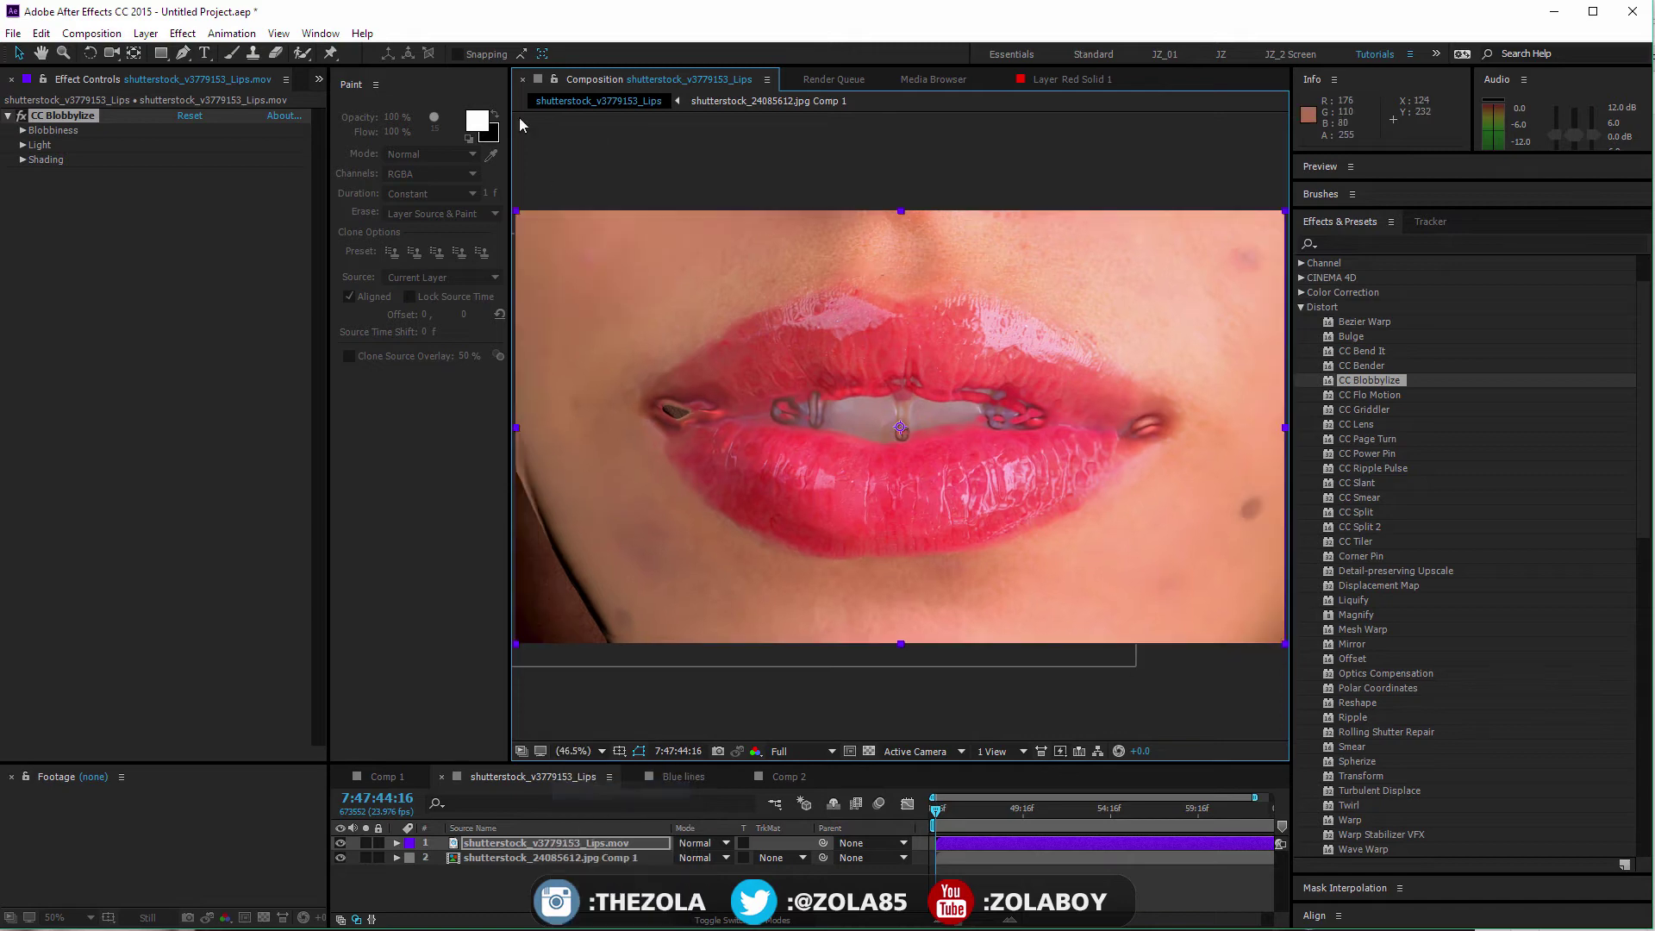
{"action": "left_click", "coordinate": [375, 83]}
{"action": "left_click", "coordinate": [414, 88]}
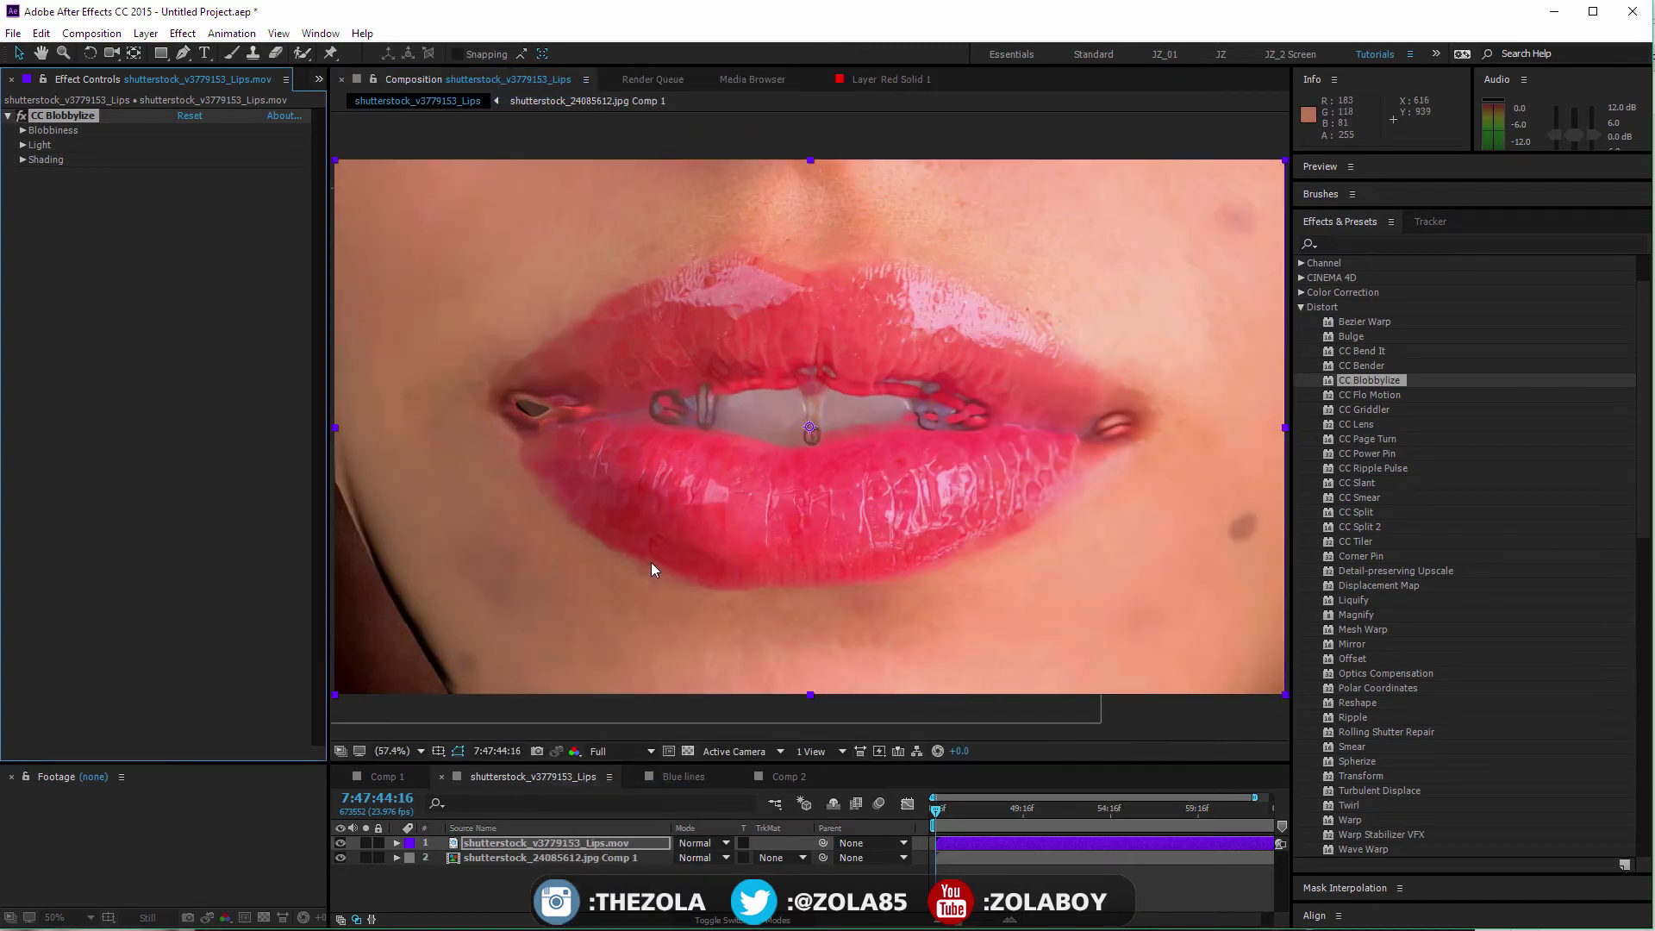
{"action": "mouse_move", "coordinate": [993, 804]}
{"action": "left_mouse_down"}
{"action": "mouse_move", "coordinate": [980, 810]}
{"action": "mouse_move", "coordinate": [1010, 815]}
{"action": "left_mouse_up"}
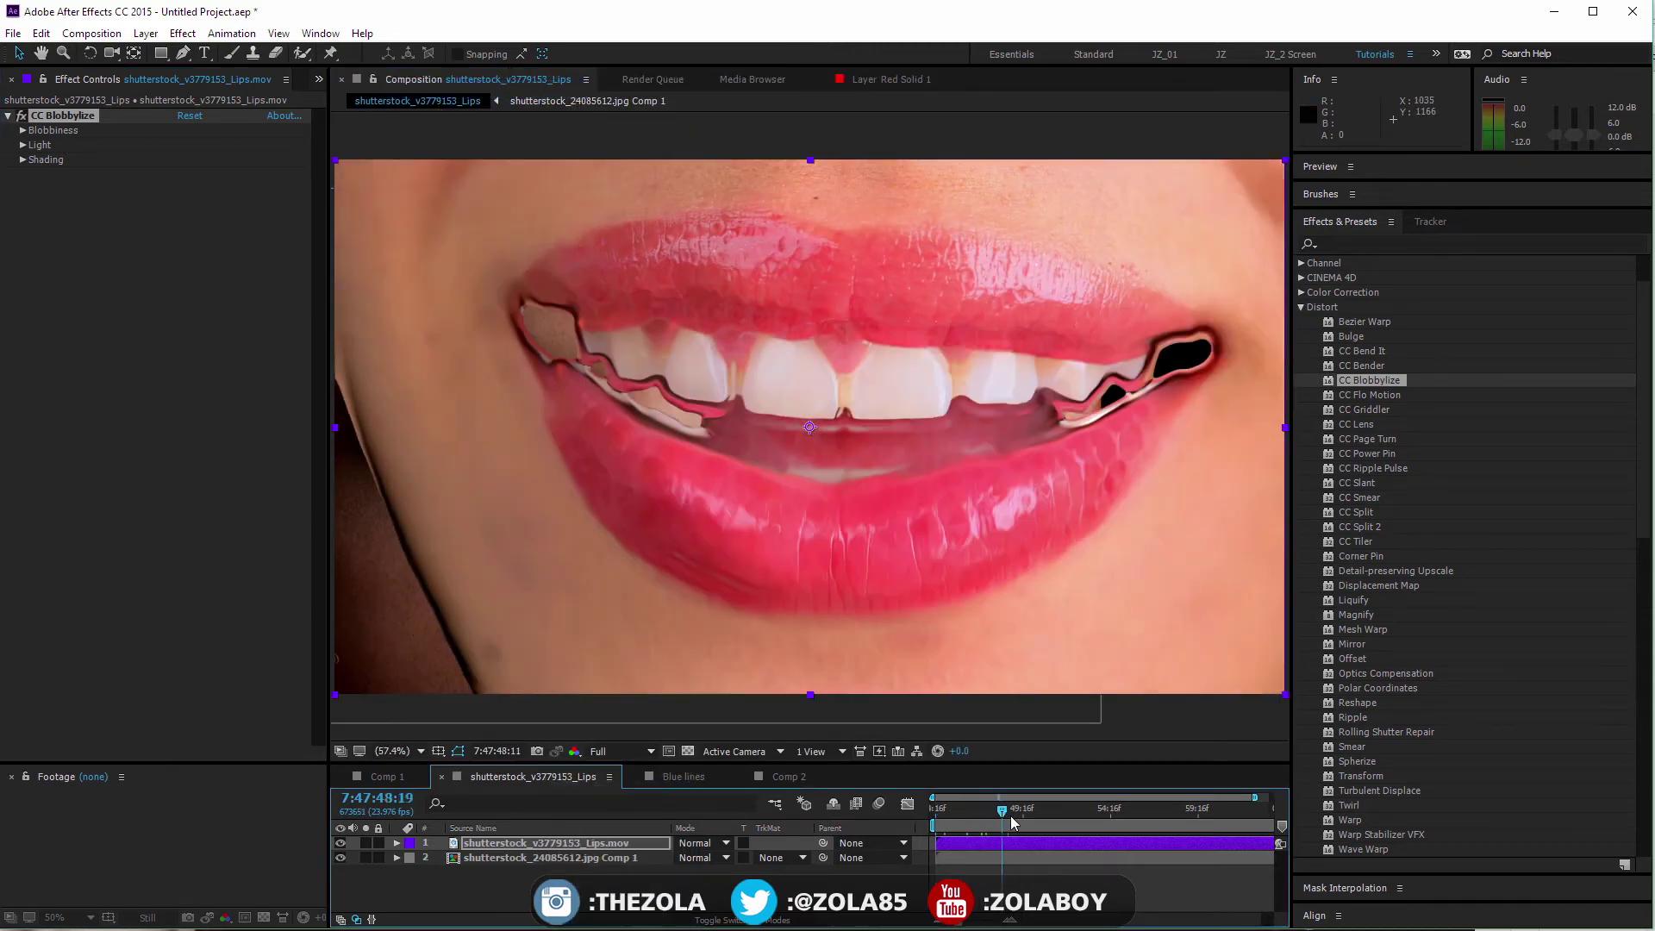
- Set Blobbiness Property to Blue after briefly trying Red
{"action": "left_click", "coordinate": [22, 130]}
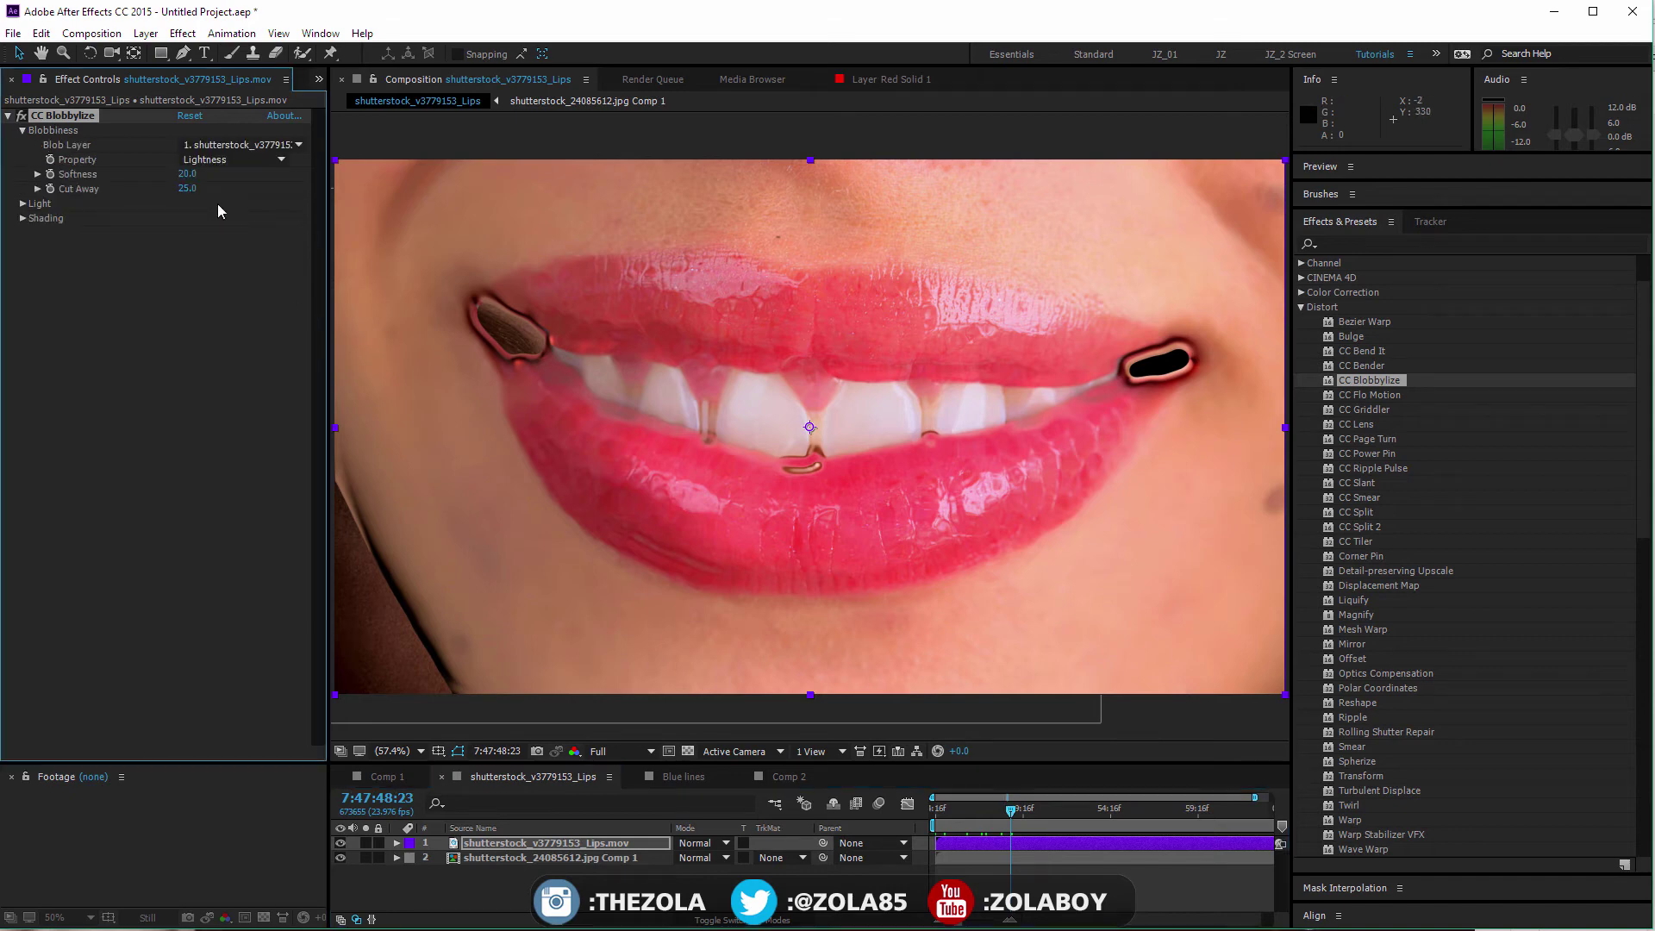
{"action": "left_click", "coordinate": [221, 161]}
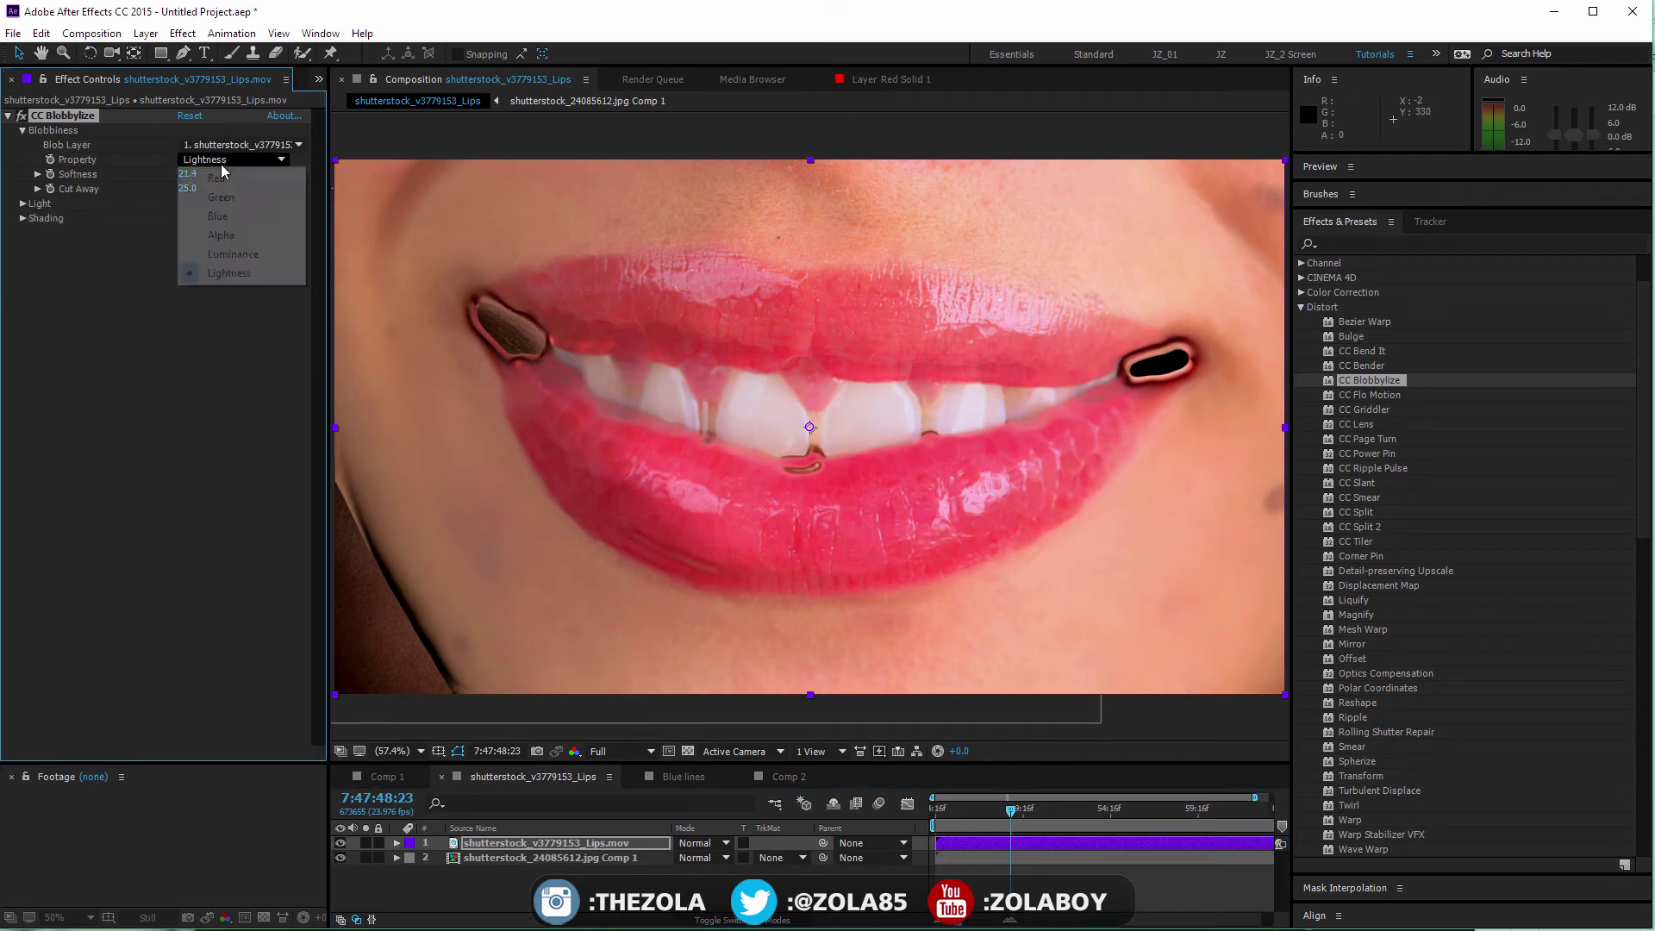
{"action": "left_click", "coordinate": [226, 178]}
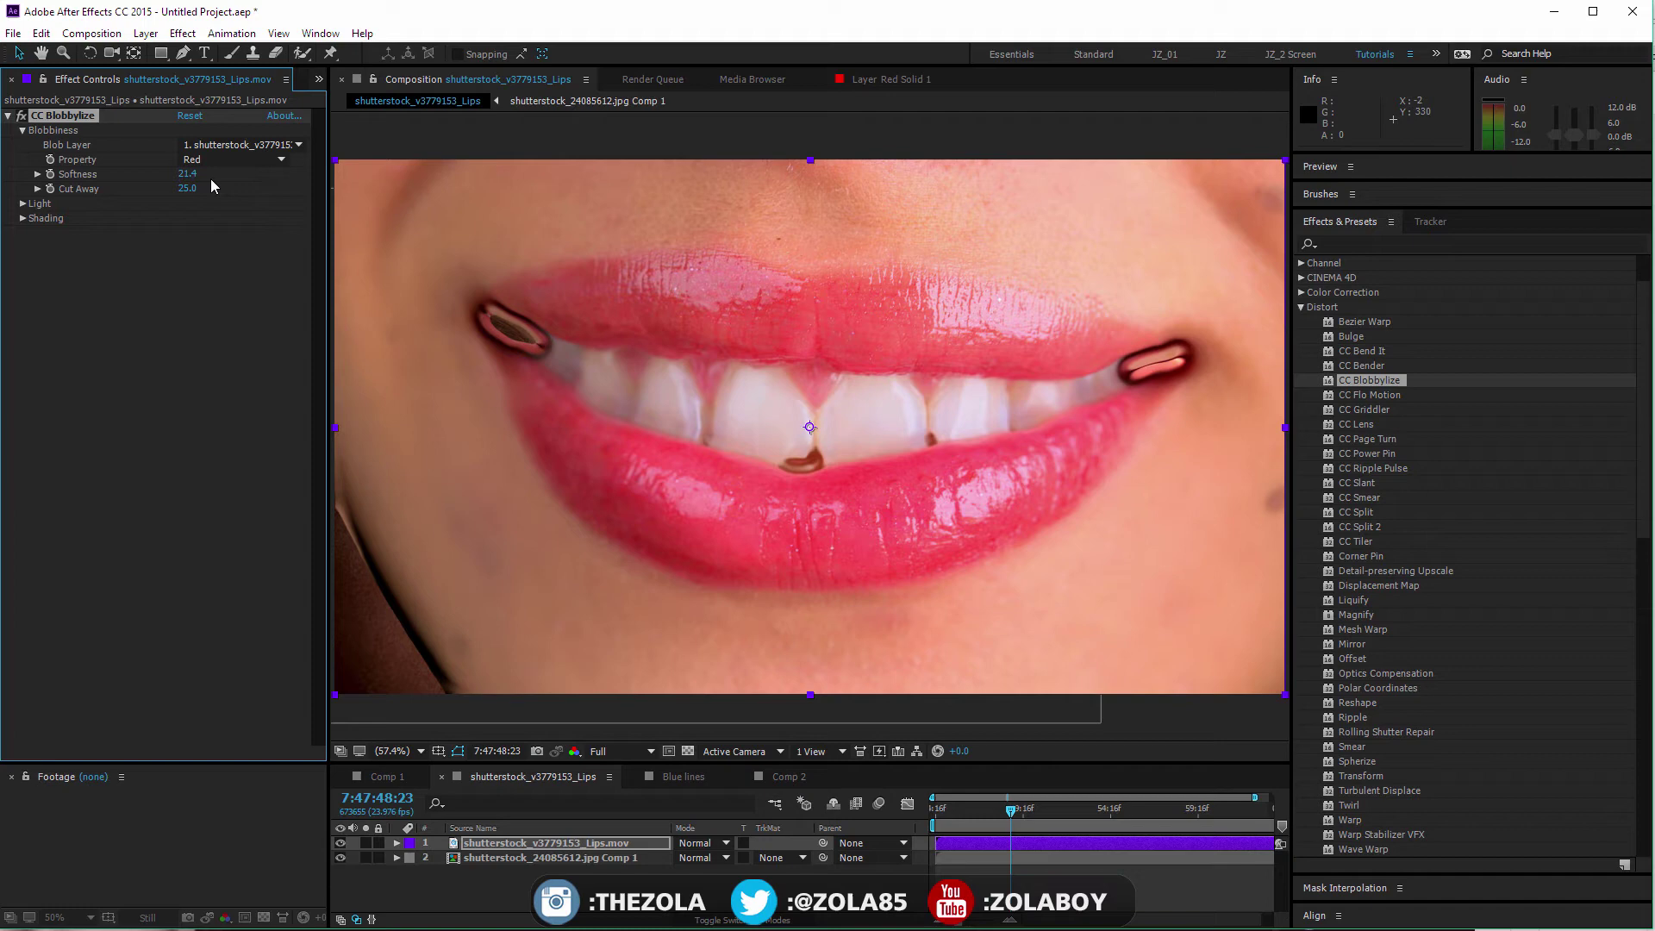
{"action": "left_click", "coordinate": [231, 160]}
{"action": "left_click", "coordinate": [216, 230]}
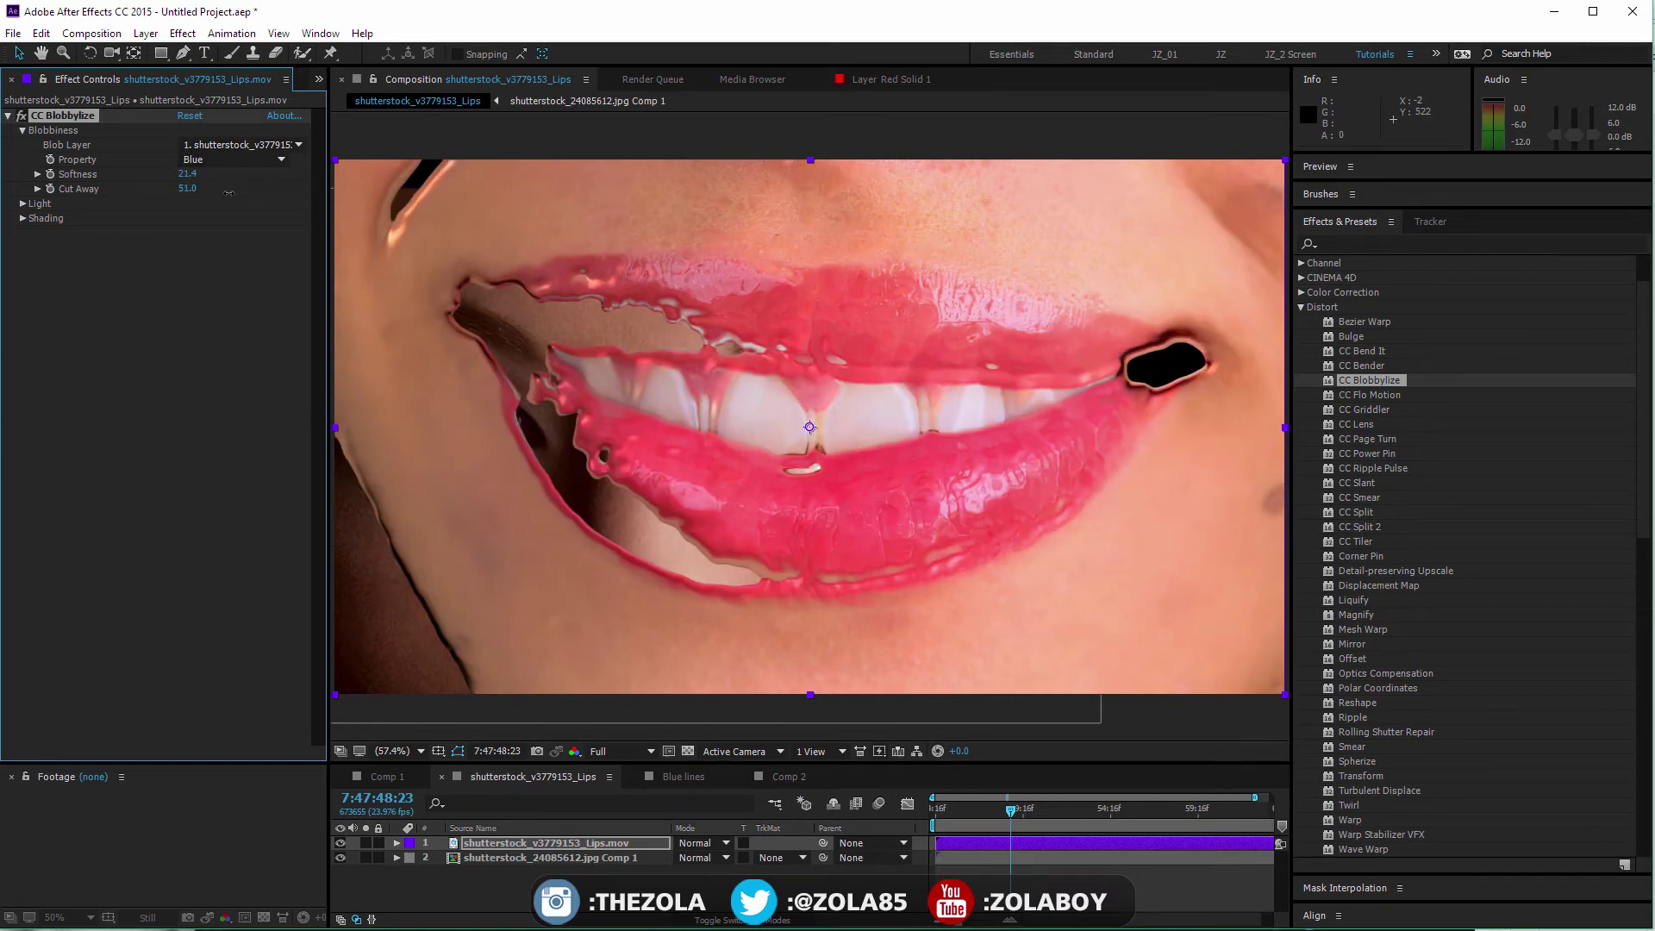
- Lower the Cut Away amount and adjust the light intensity and height
{"action": "left_click_drag", "start_coordinate": [228, 193], "coordinate": [270, 210]}
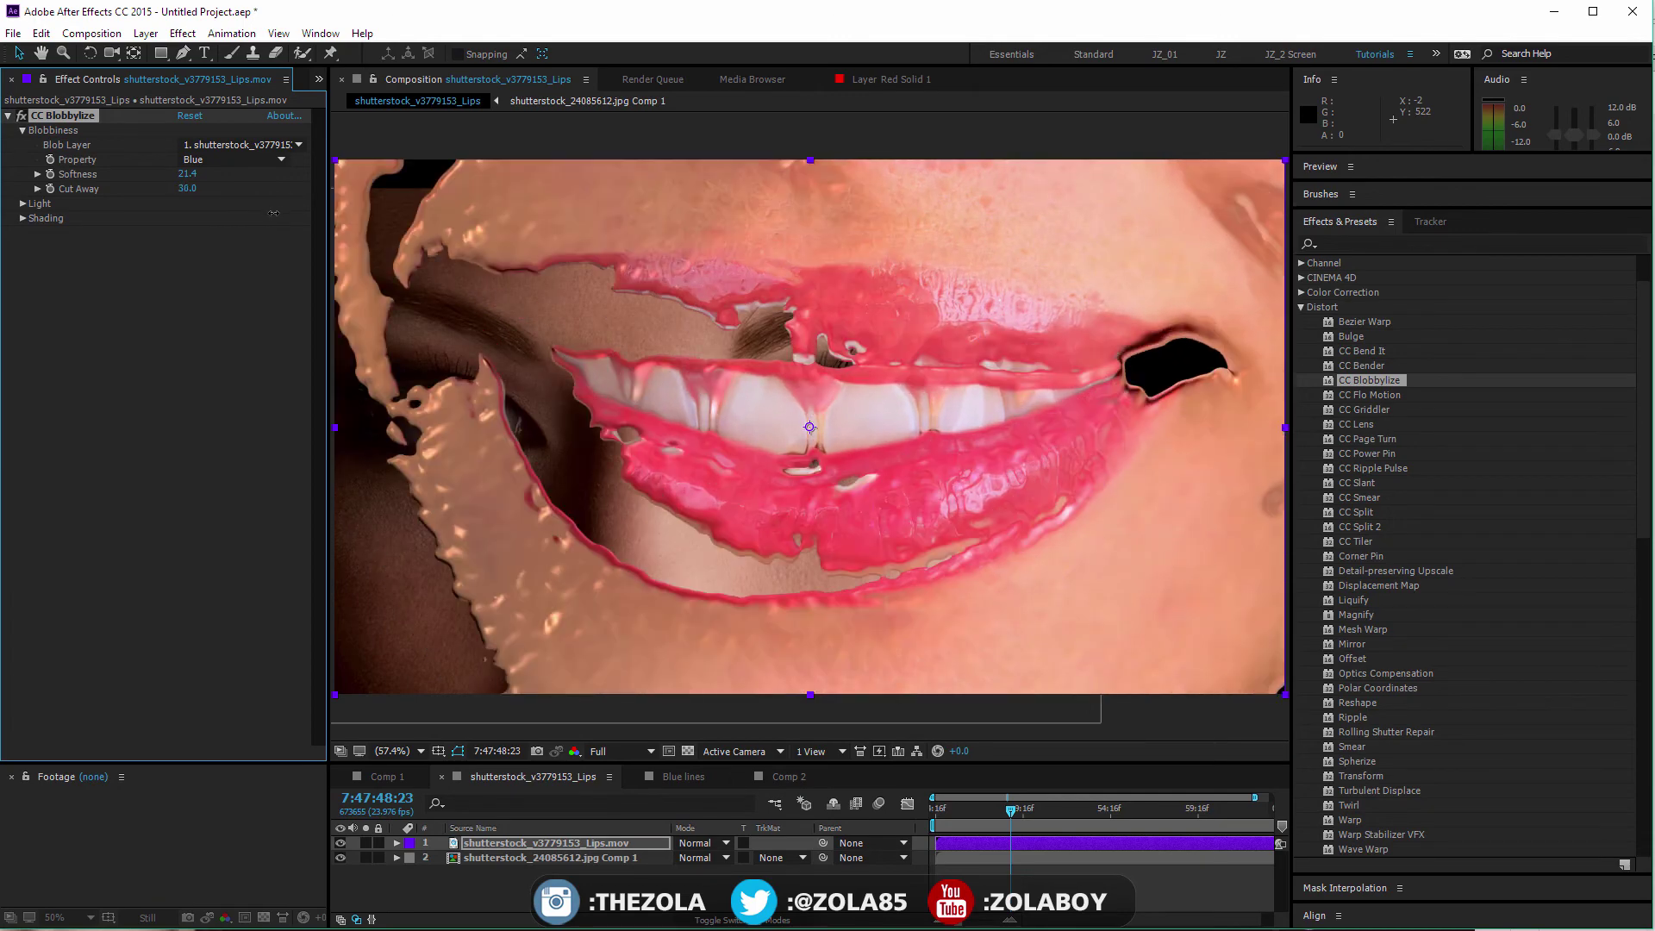
{"action": "left_click", "coordinate": [23, 204]}
{"action": "left_click_drag", "start_coordinate": [264, 231], "coordinate": [282, 231]}
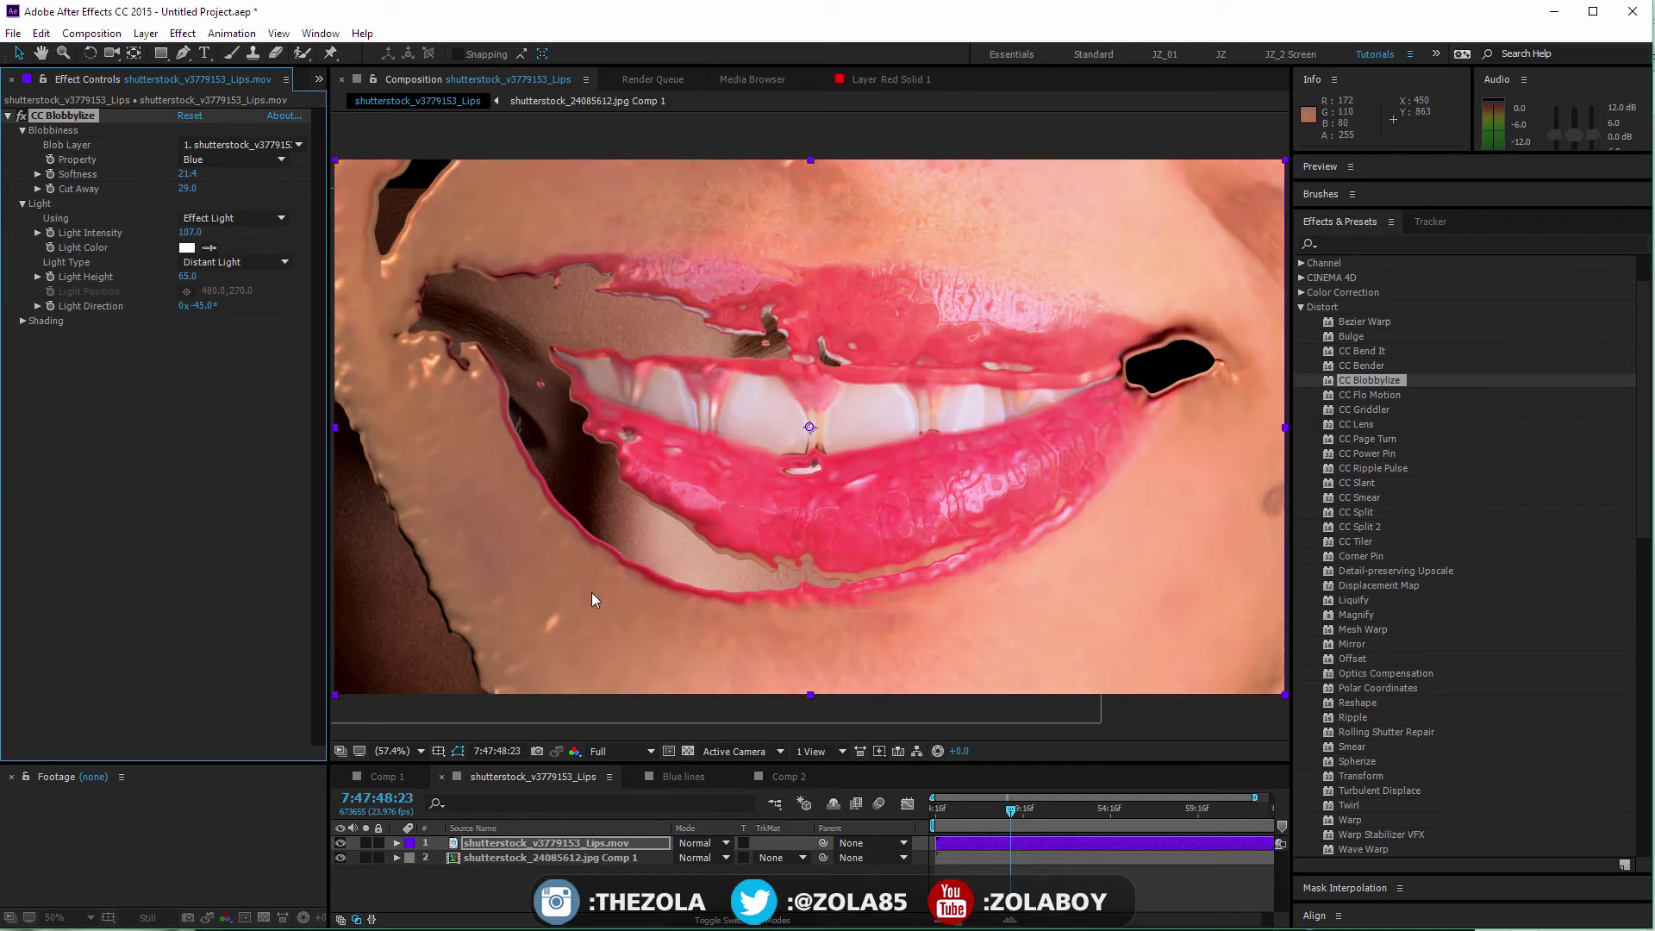
{"action": "mouse_move", "coordinate": [198, 276]}
{"action": "left_mouse_down"}
{"action": "mouse_move", "coordinate": [183, 276]}
{"action": "mouse_move", "coordinate": [200, 277]}
{"action": "left_mouse_up"}
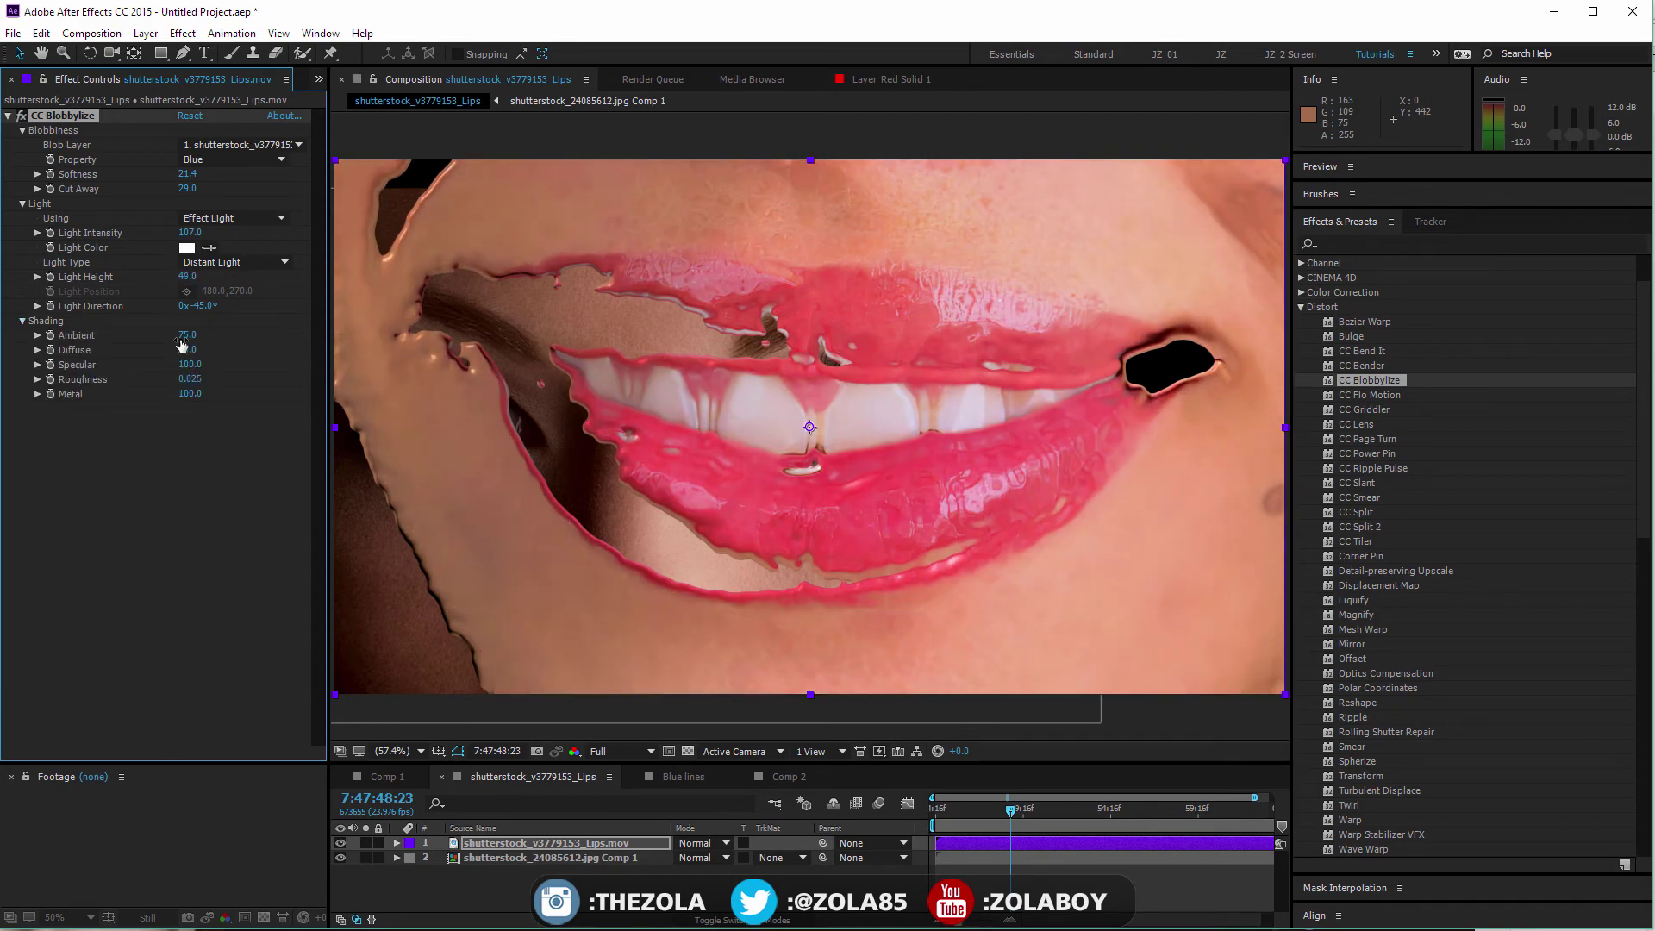
- Set Ambient to 77, raise Diffuse, then delete CC Blobbylize
{"action": "left_click_drag", "start_coordinate": [183, 334], "coordinate": [194, 334]}
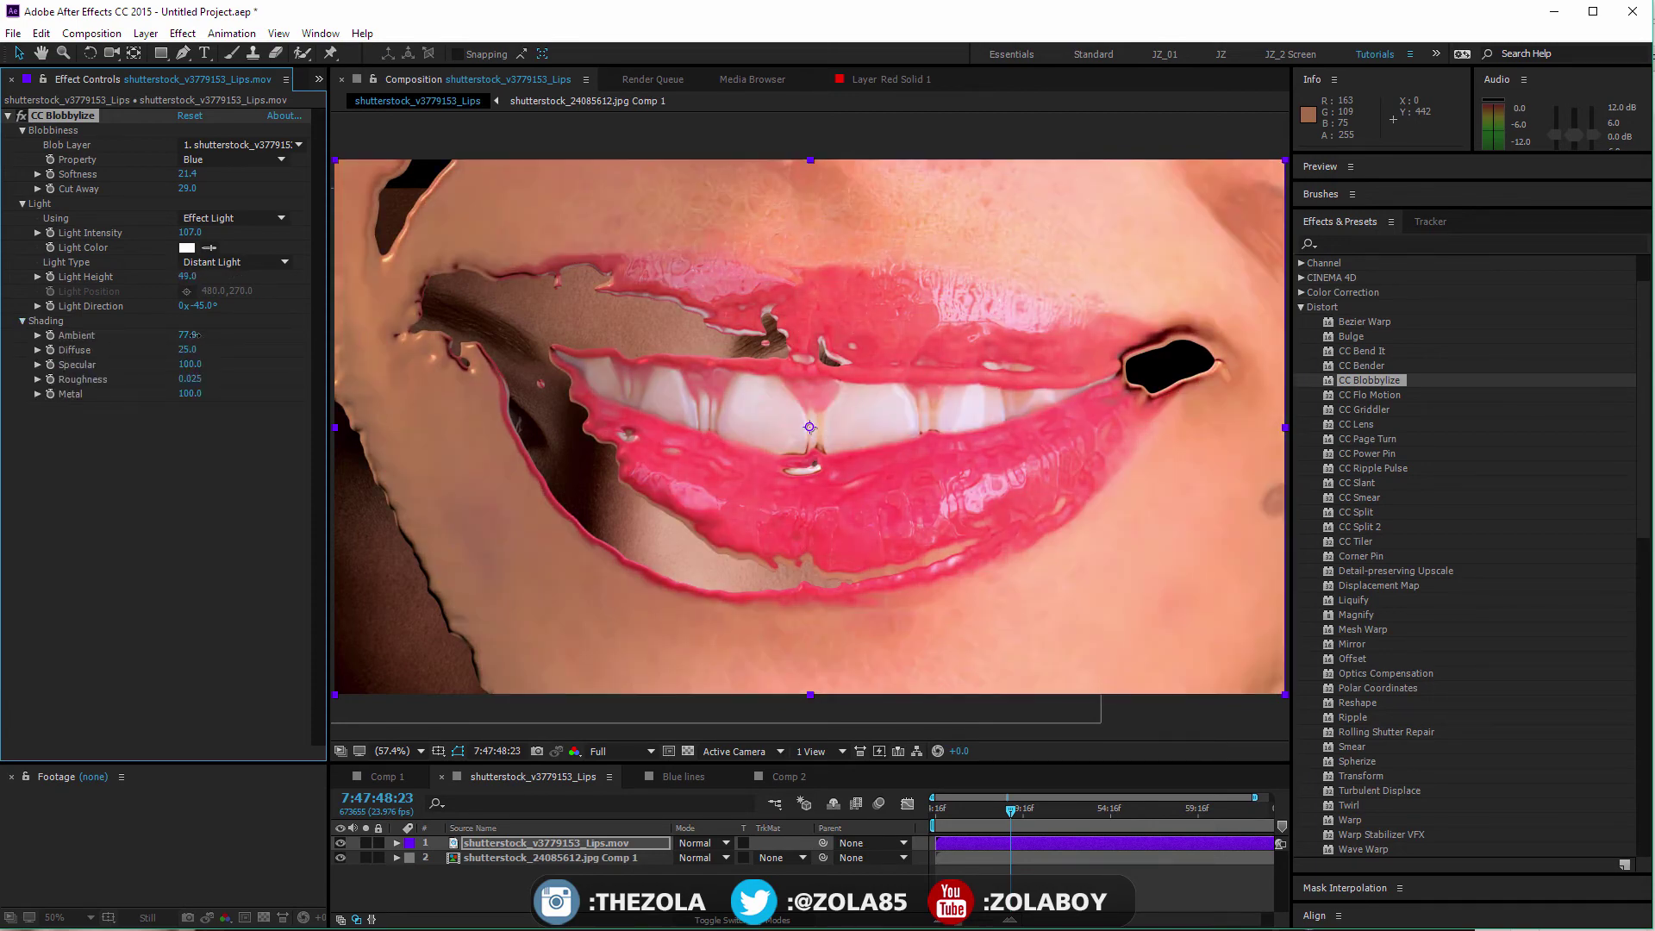
{"action": "left_click", "coordinate": [194, 335]}
{"action": "left_click", "coordinate": [212, 357]}
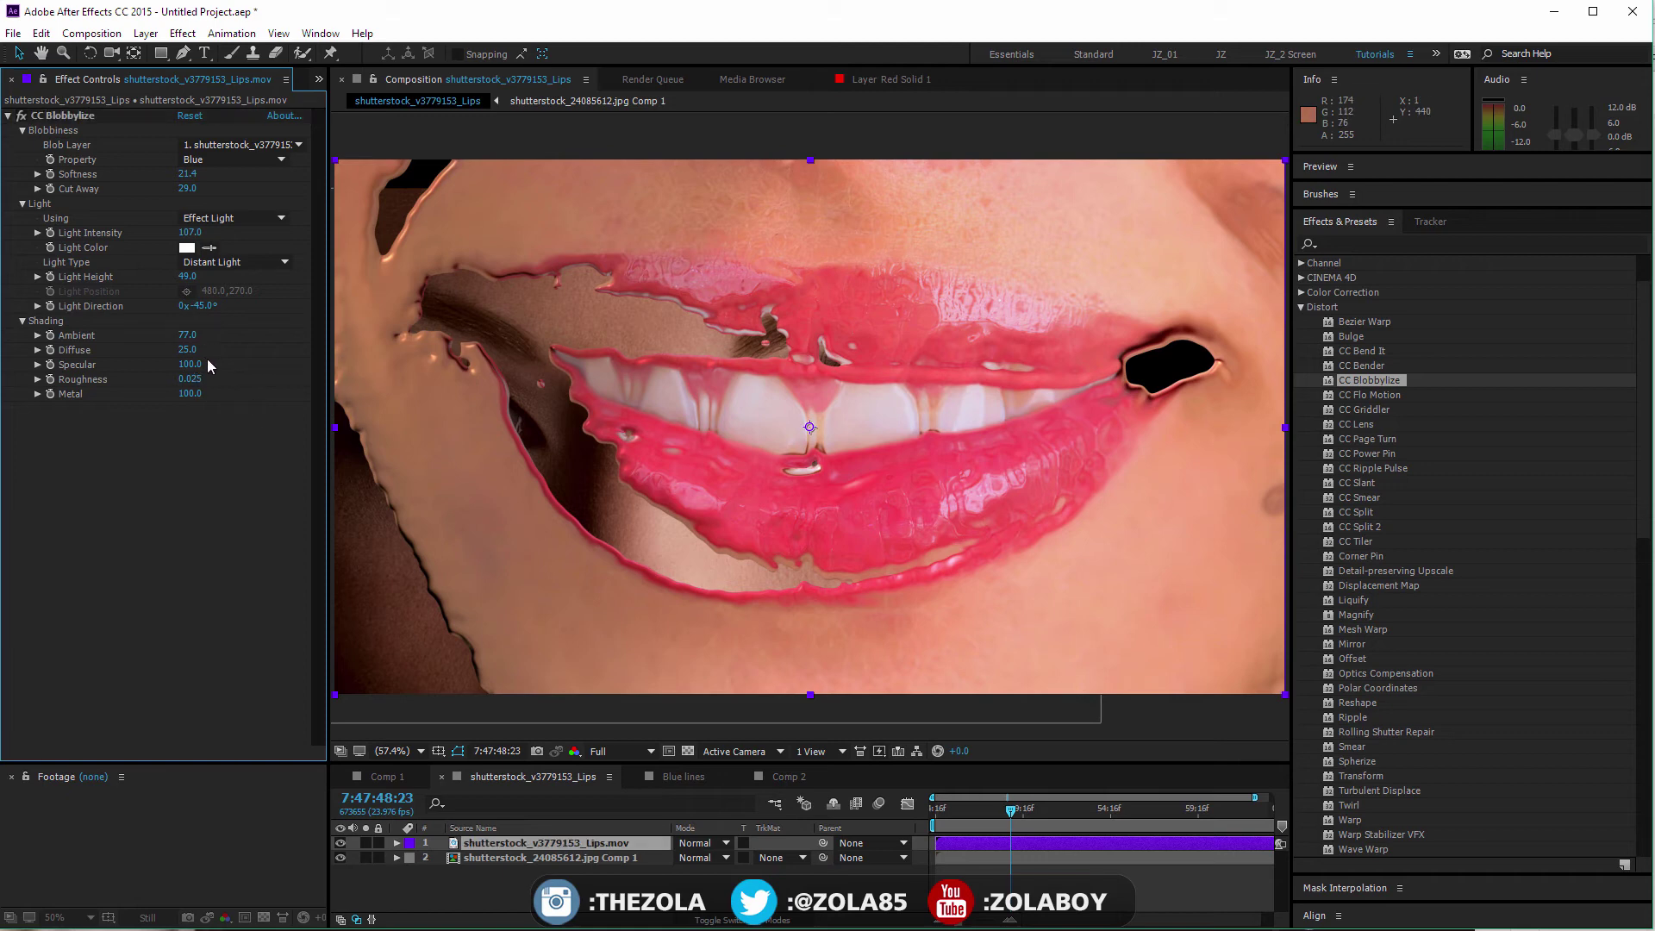
{"action": "mouse_move", "coordinate": [188, 349]}
{"action": "left_mouse_down"}
{"action": "mouse_move", "coordinate": [230, 351]}
{"action": "mouse_move", "coordinate": [195, 351]}
{"action": "left_mouse_up"}
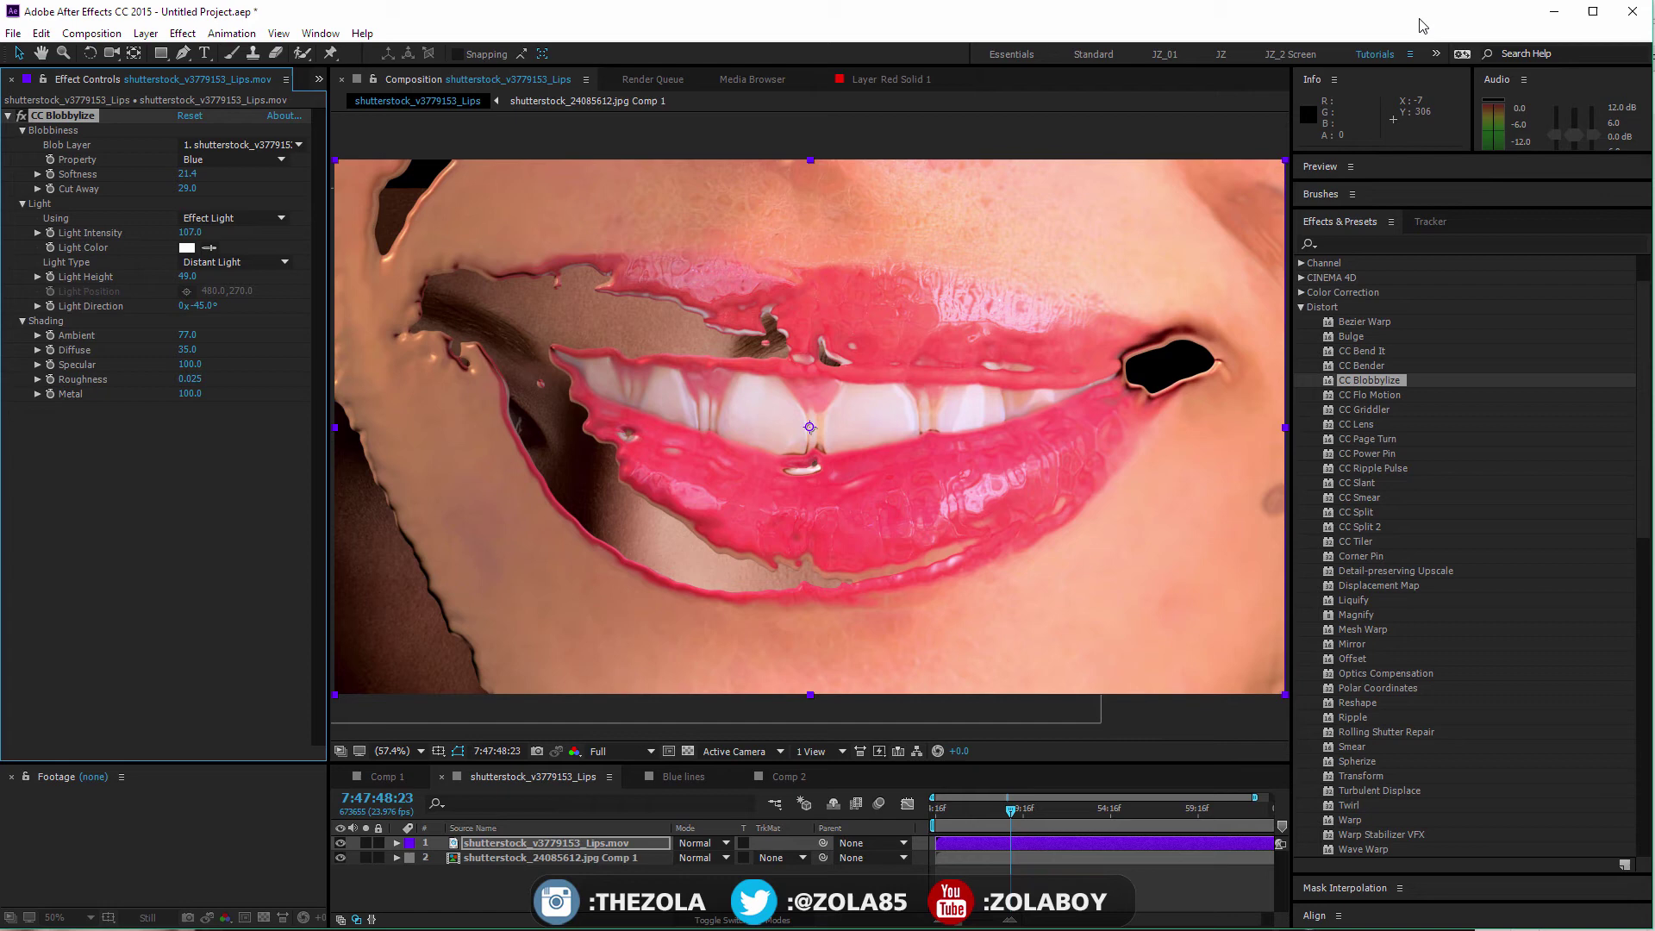
{"action": "key", "text": "Delete"}
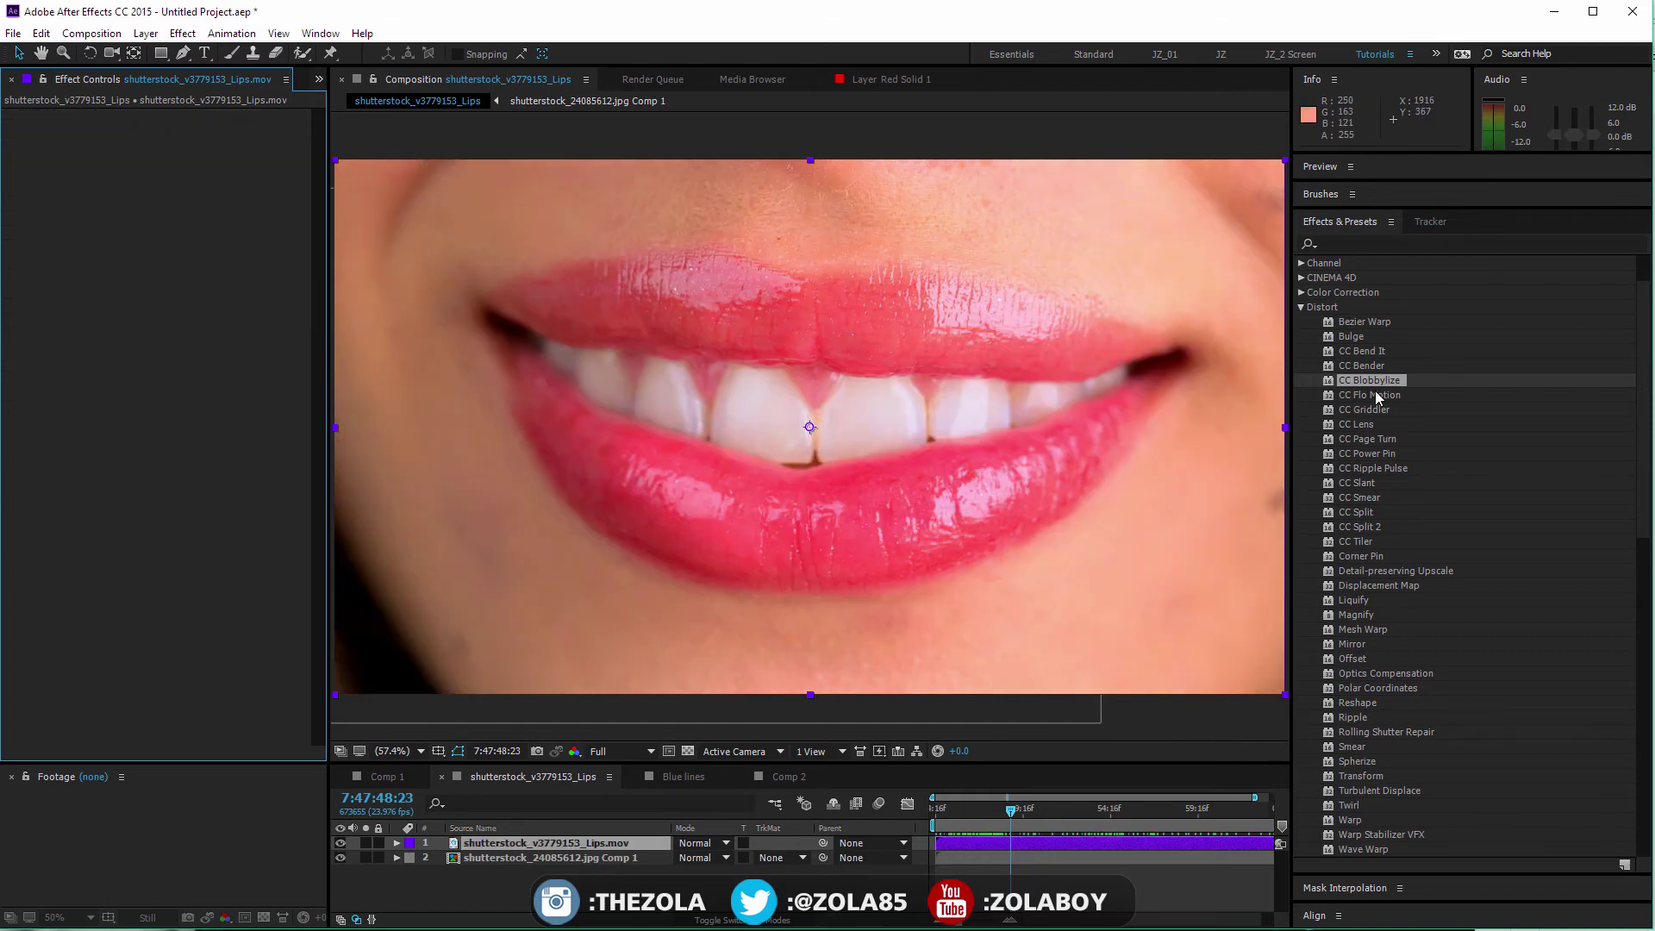
{"action": "left_click_drag", "start_coordinate": [1374, 394], "coordinate": [505, 843]}
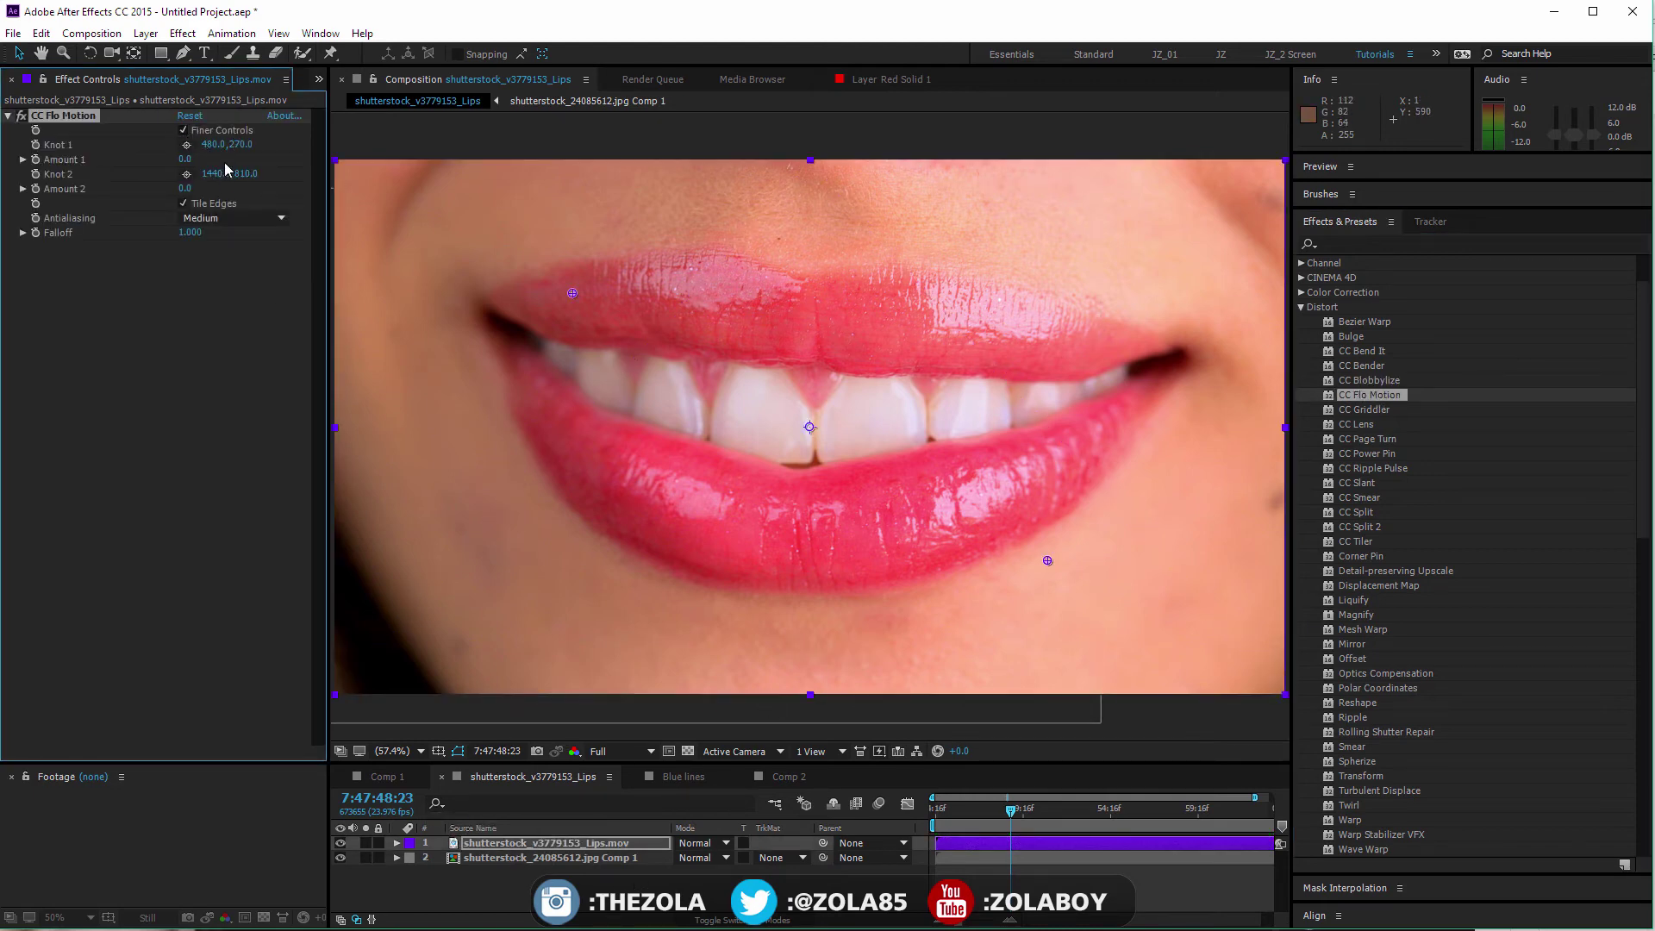
{"action": "left_click_drag", "start_coordinate": [183, 162], "coordinate": [286, 164]}
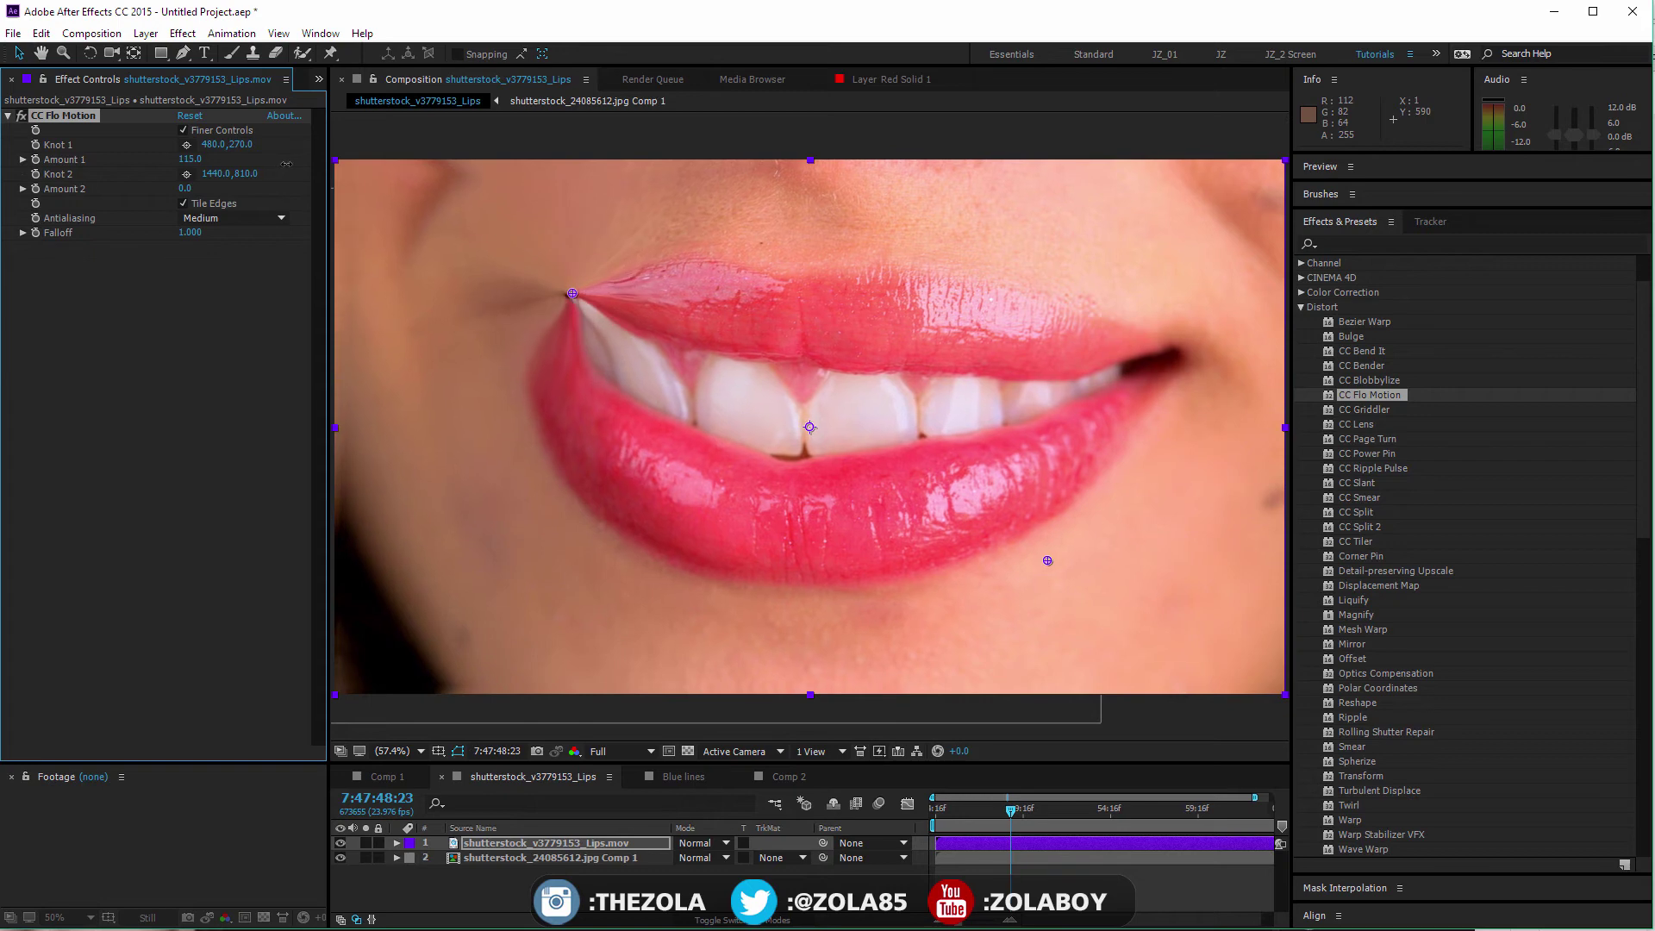
{"action": "left_click_drag", "start_coordinate": [185, 191], "coordinate": [1267, 441]}
{"action": "left_click_drag", "start_coordinate": [189, 158], "coordinate": [374, 178]}
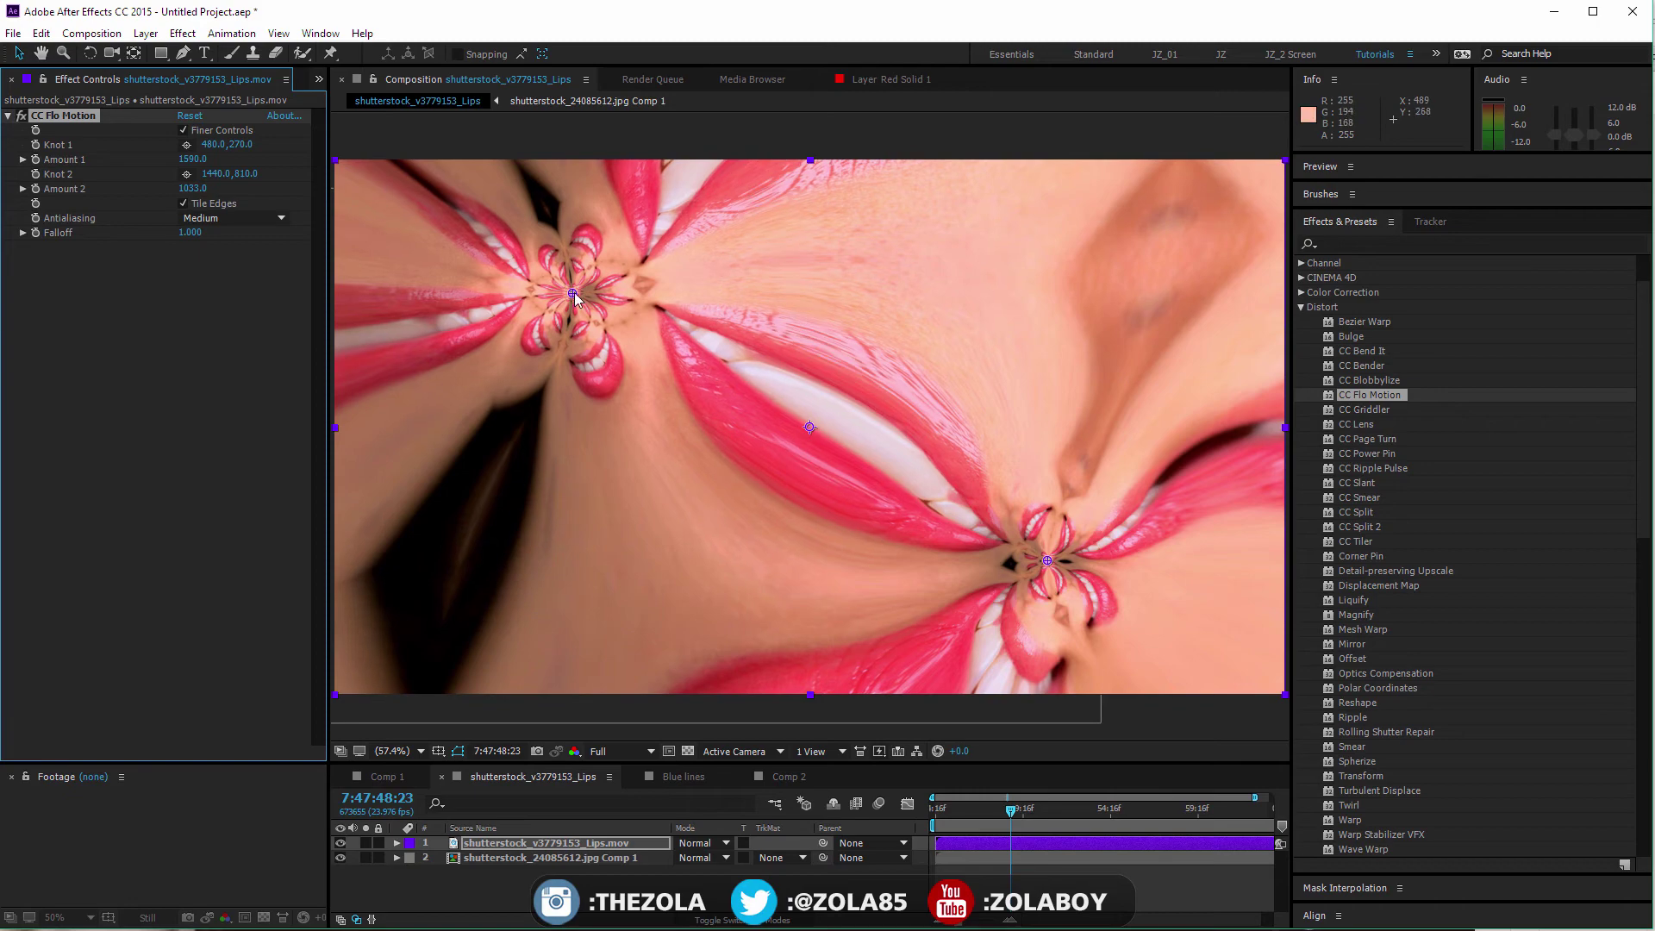
{"action": "left_click_drag", "start_coordinate": [575, 297], "coordinate": [545, 252]}
{"action": "left_click_drag", "start_coordinate": [1048, 563], "coordinate": [1033, 515]}
{"action": "left_click", "coordinate": [242, 219]}
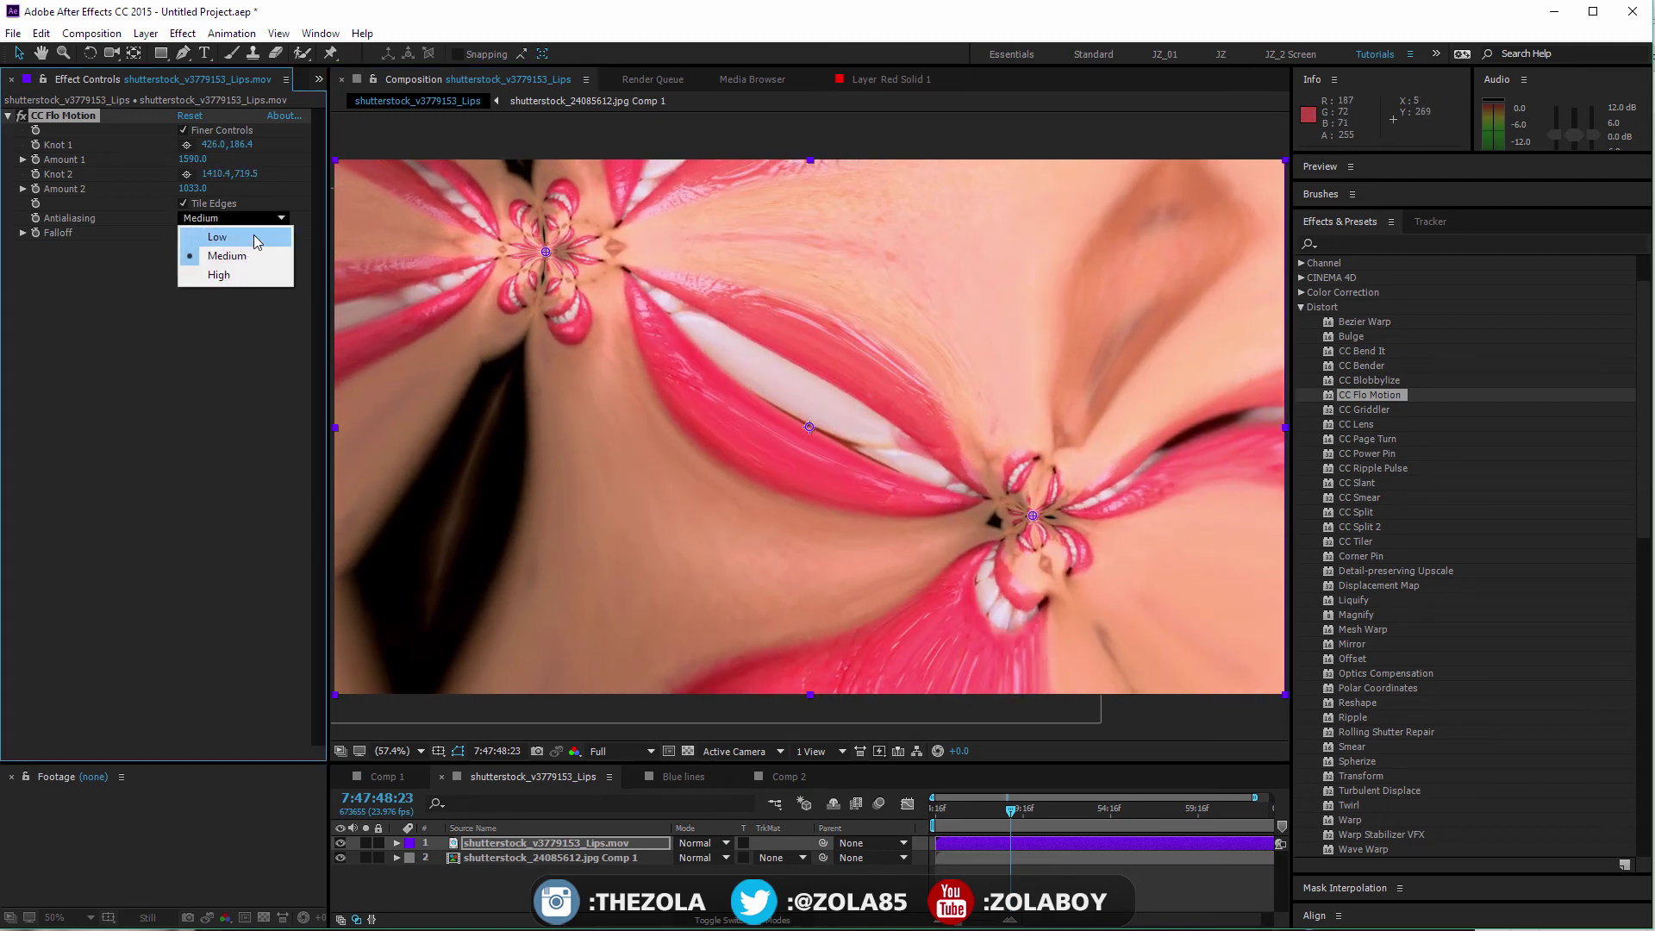
{"action": "left_click", "coordinate": [229, 274]}
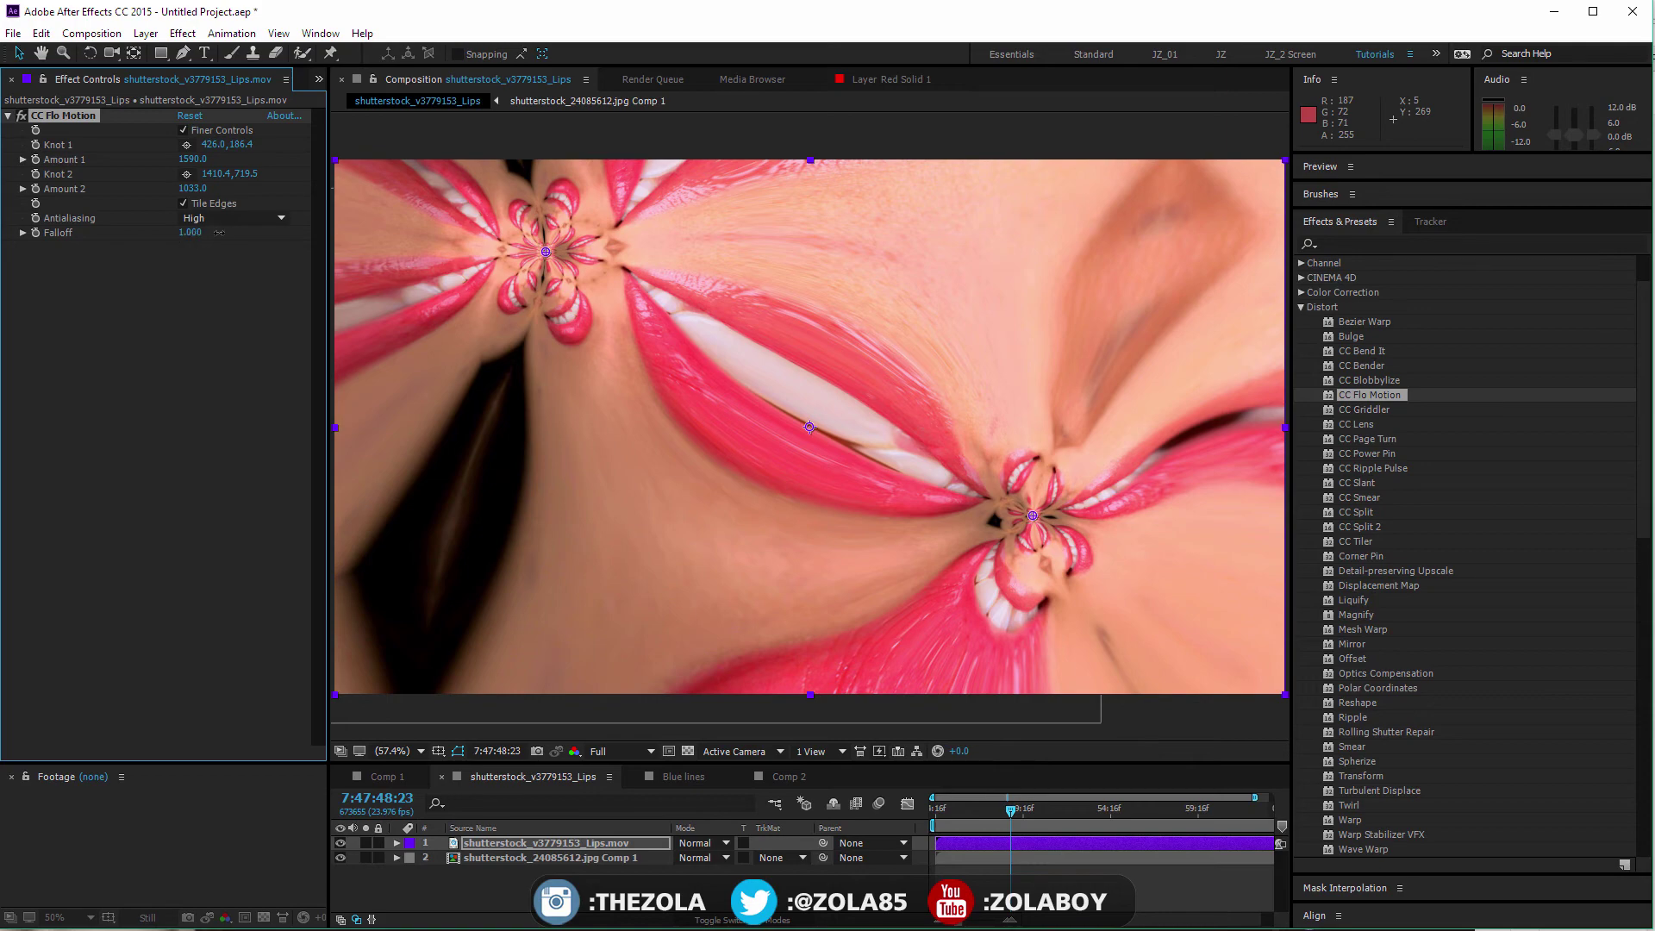
{"action": "mouse_move", "coordinate": [219, 233]}
{"action": "left_mouse_down"}
{"action": "mouse_move", "coordinate": [263, 236]}
{"action": "mouse_move", "coordinate": [198, 246]}
{"action": "left_mouse_up"}
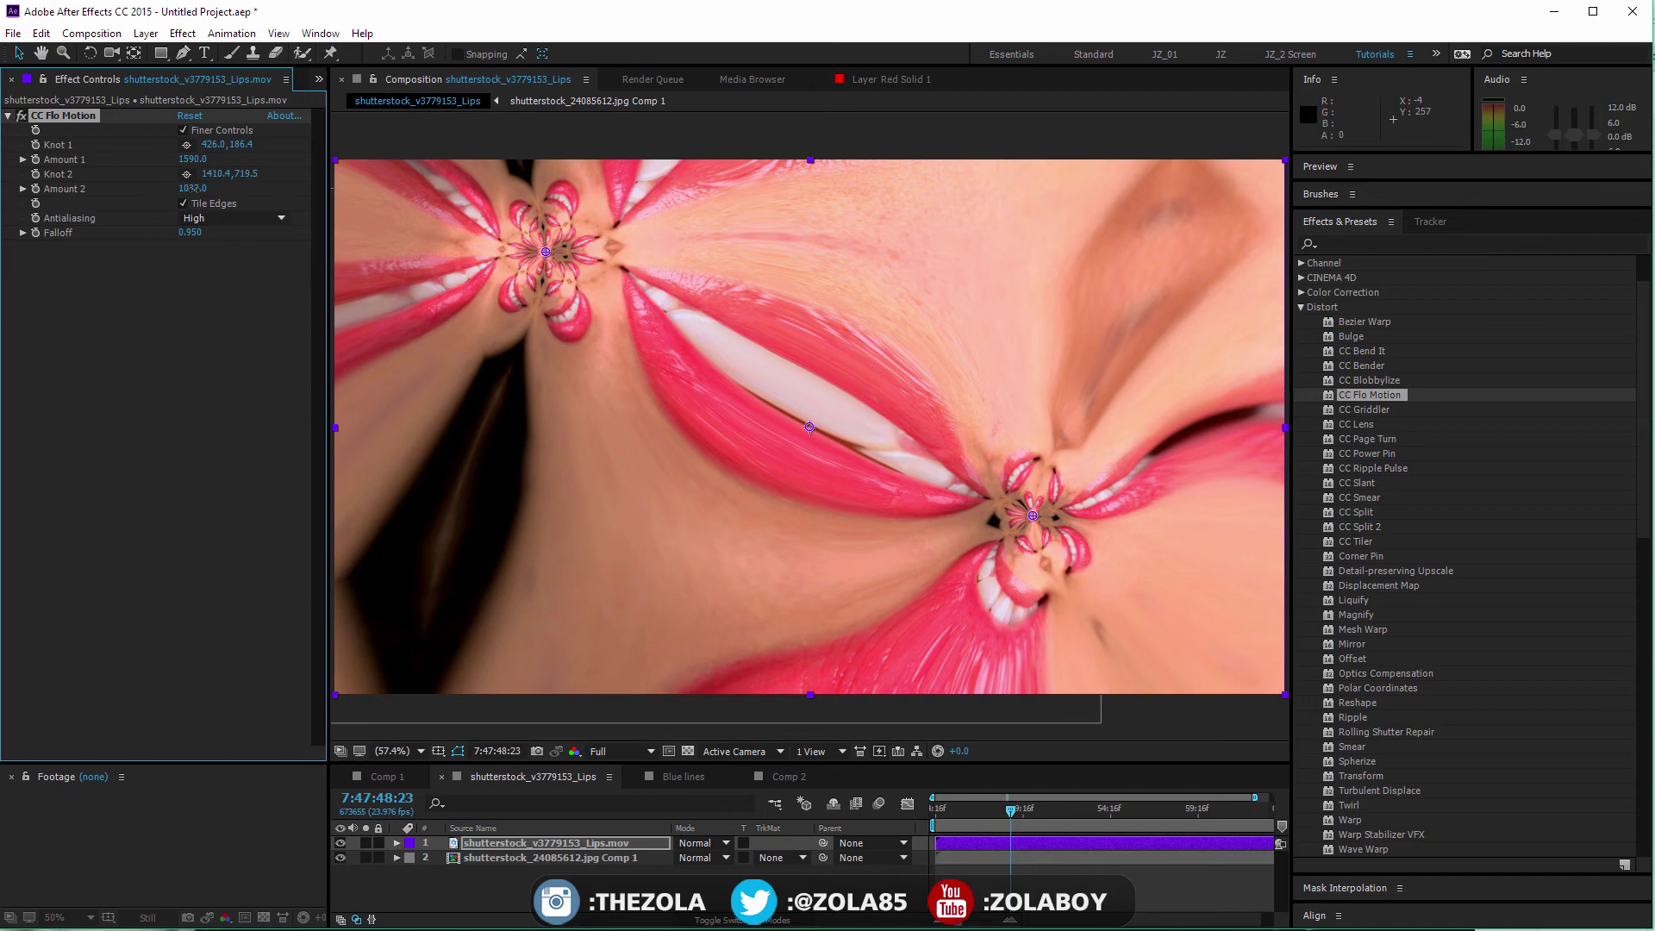
{"action": "left_click_drag", "start_coordinate": [193, 188], "coordinate": [354, 287]}
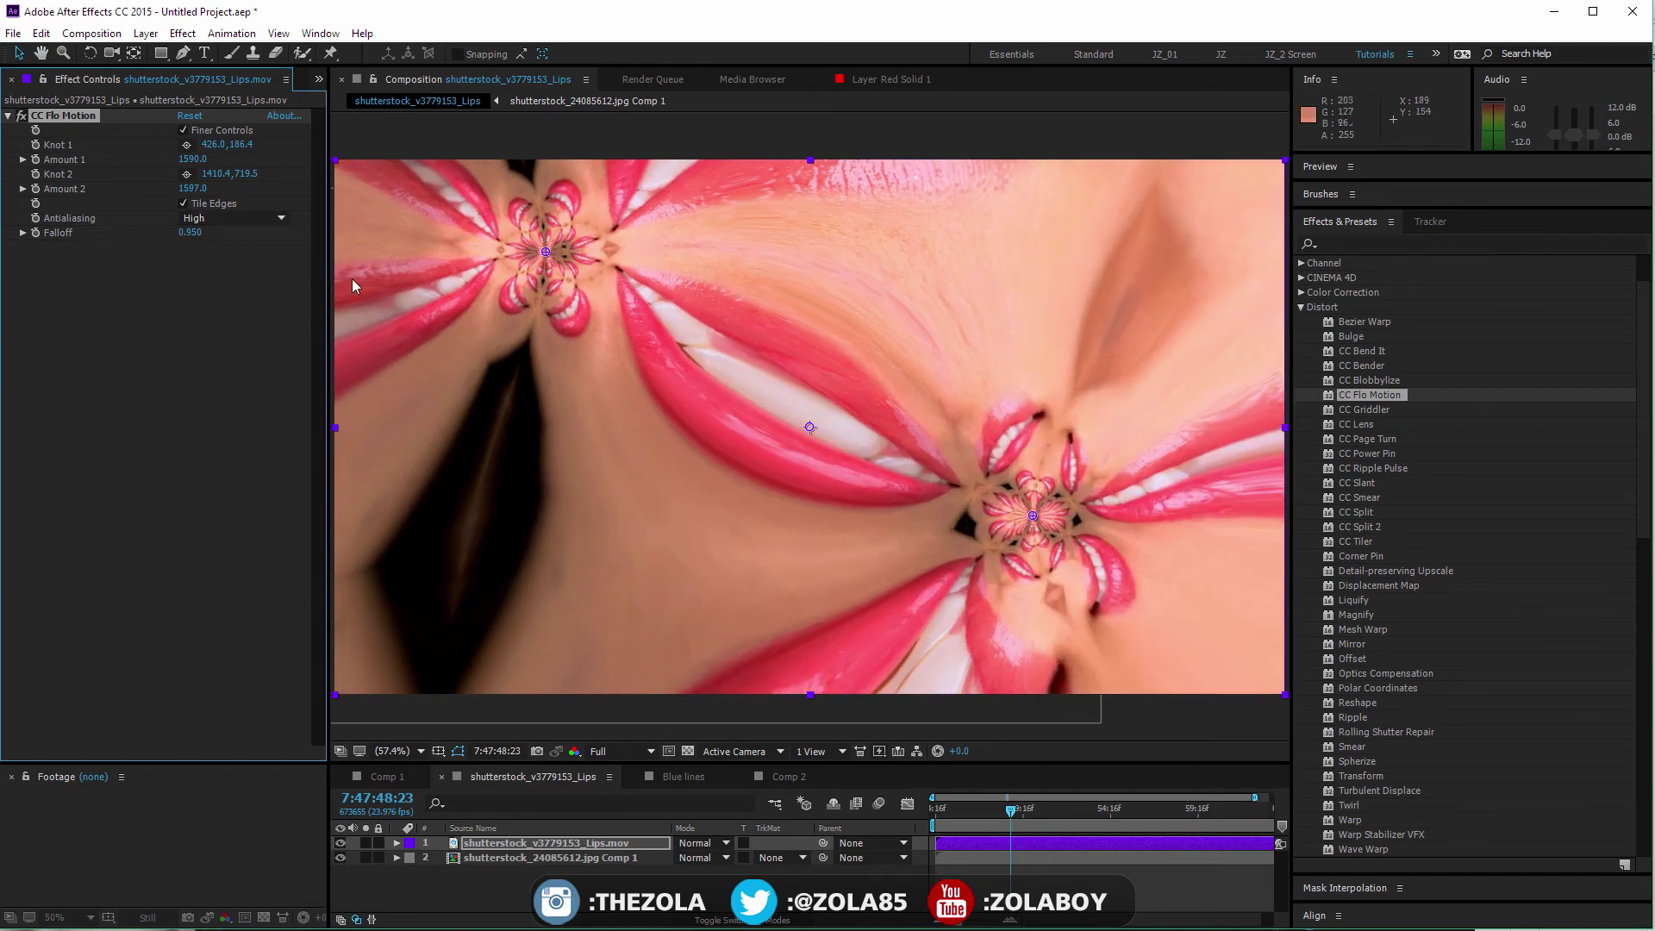
{"action": "left_click_drag", "start_coordinate": [1033, 517], "coordinate": [901, 505]}
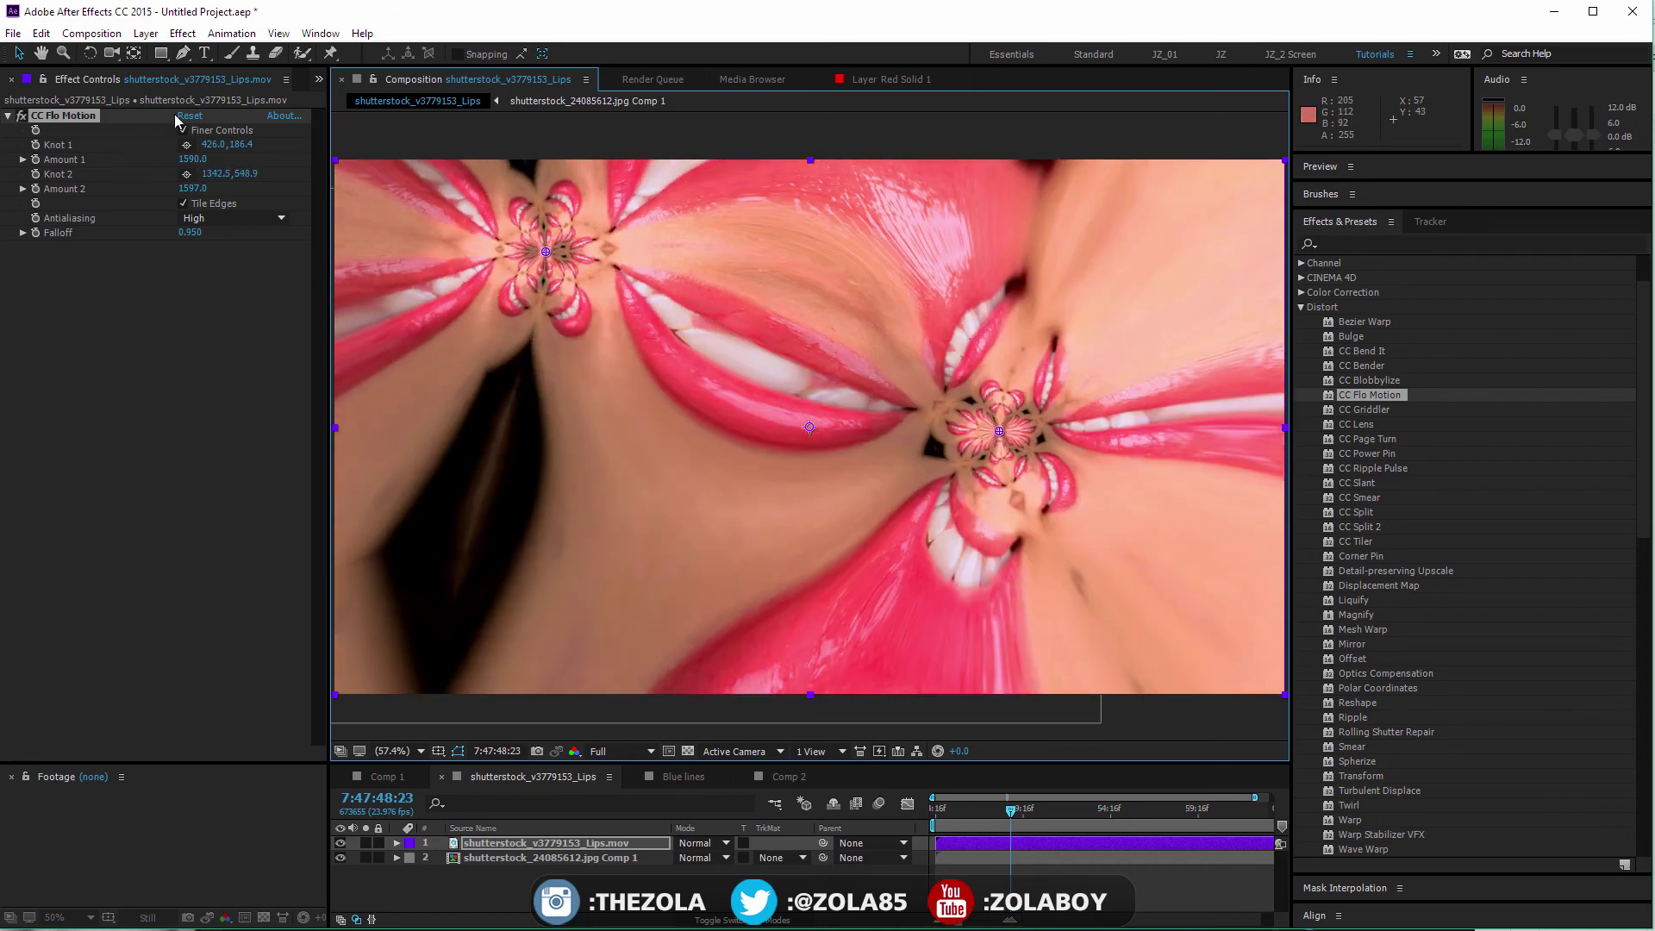
{"action": "left_click", "coordinate": [86, 124]}
- Replace Flo Motion with CC Lens on the lips layer
{"action": "key", "text": "Delete"}
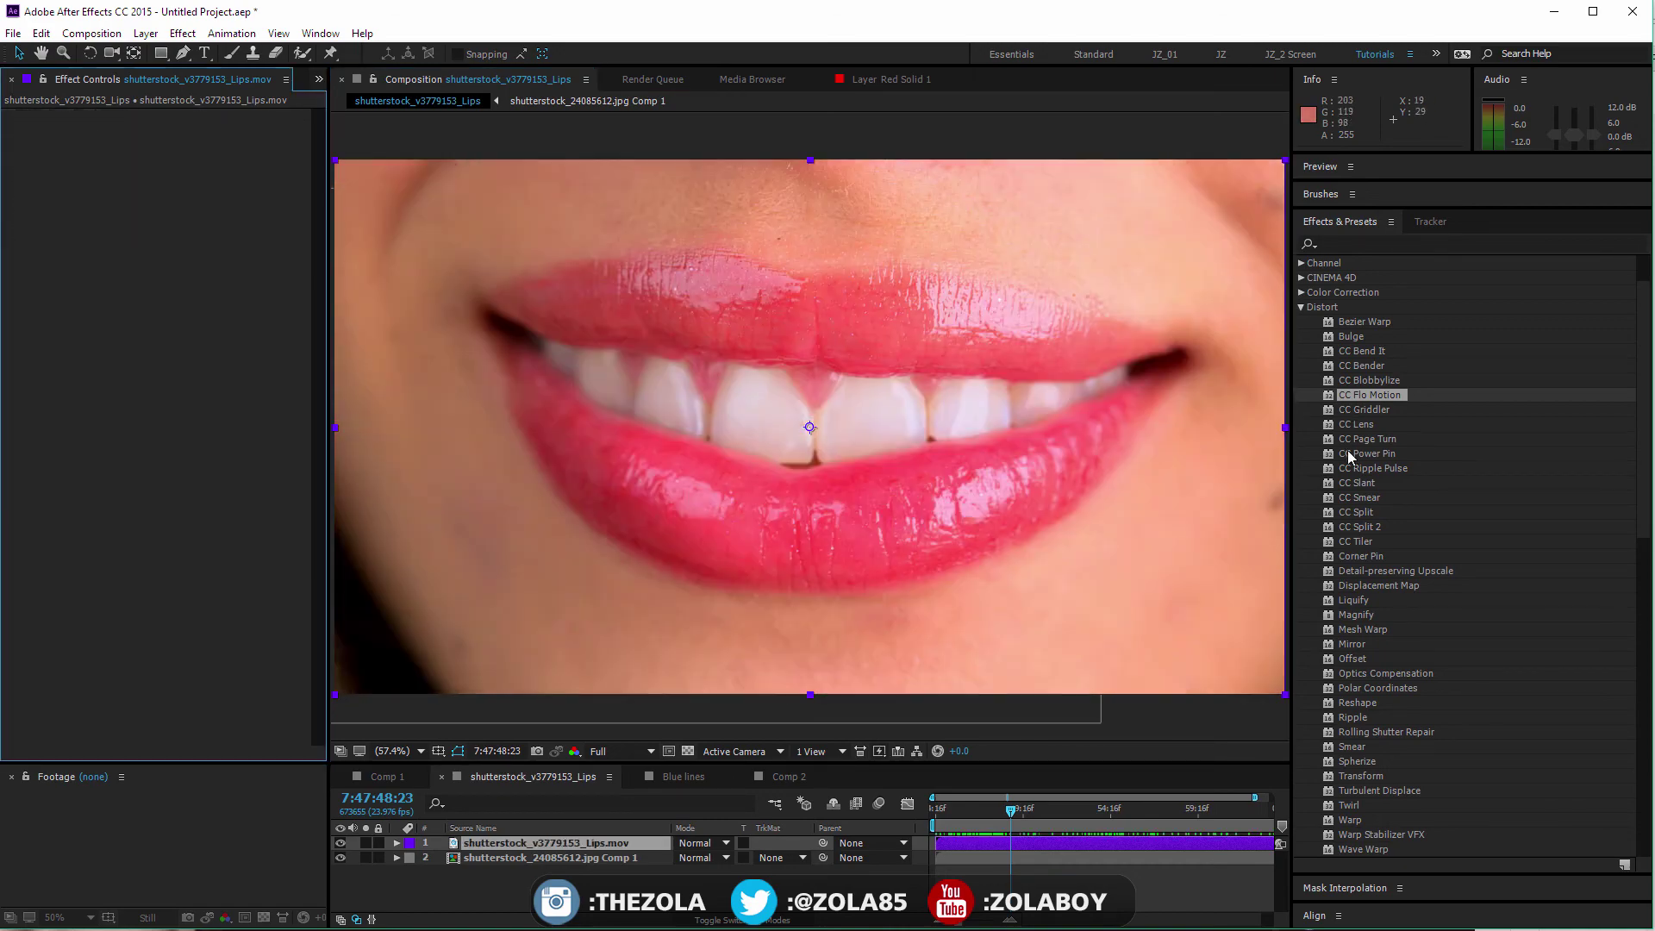
{"action": "left_click", "coordinate": [1390, 411]}
{"action": "left_click", "coordinate": [1360, 425]}
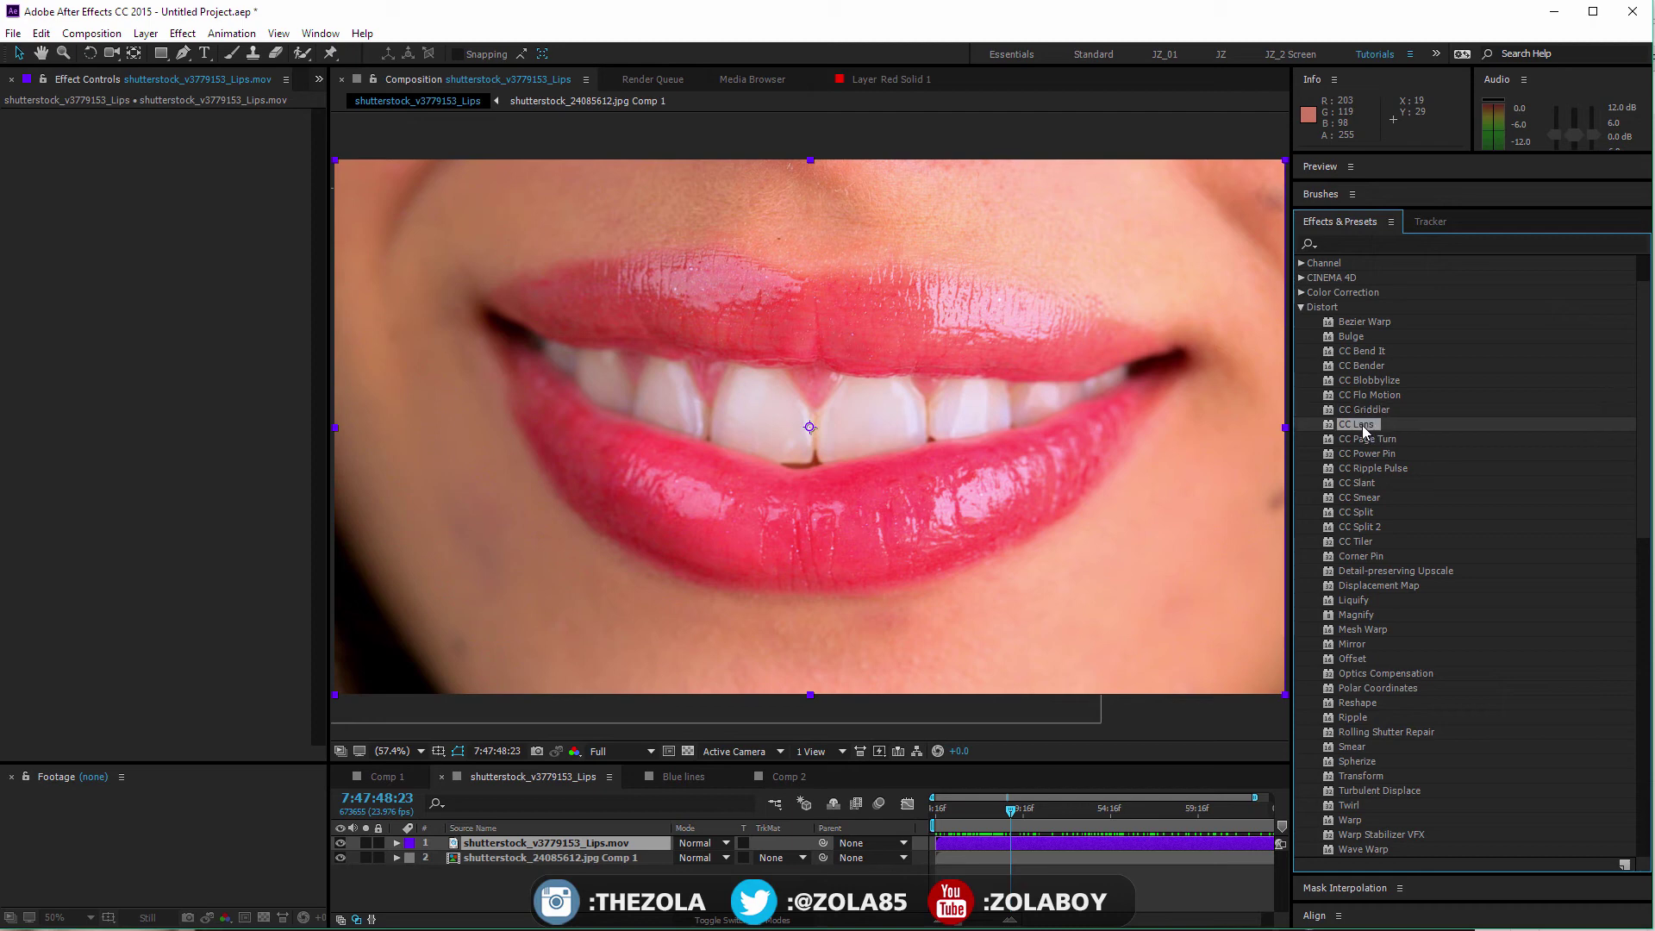
{"action": "left_click_drag", "start_coordinate": [1368, 424], "coordinate": [544, 841]}
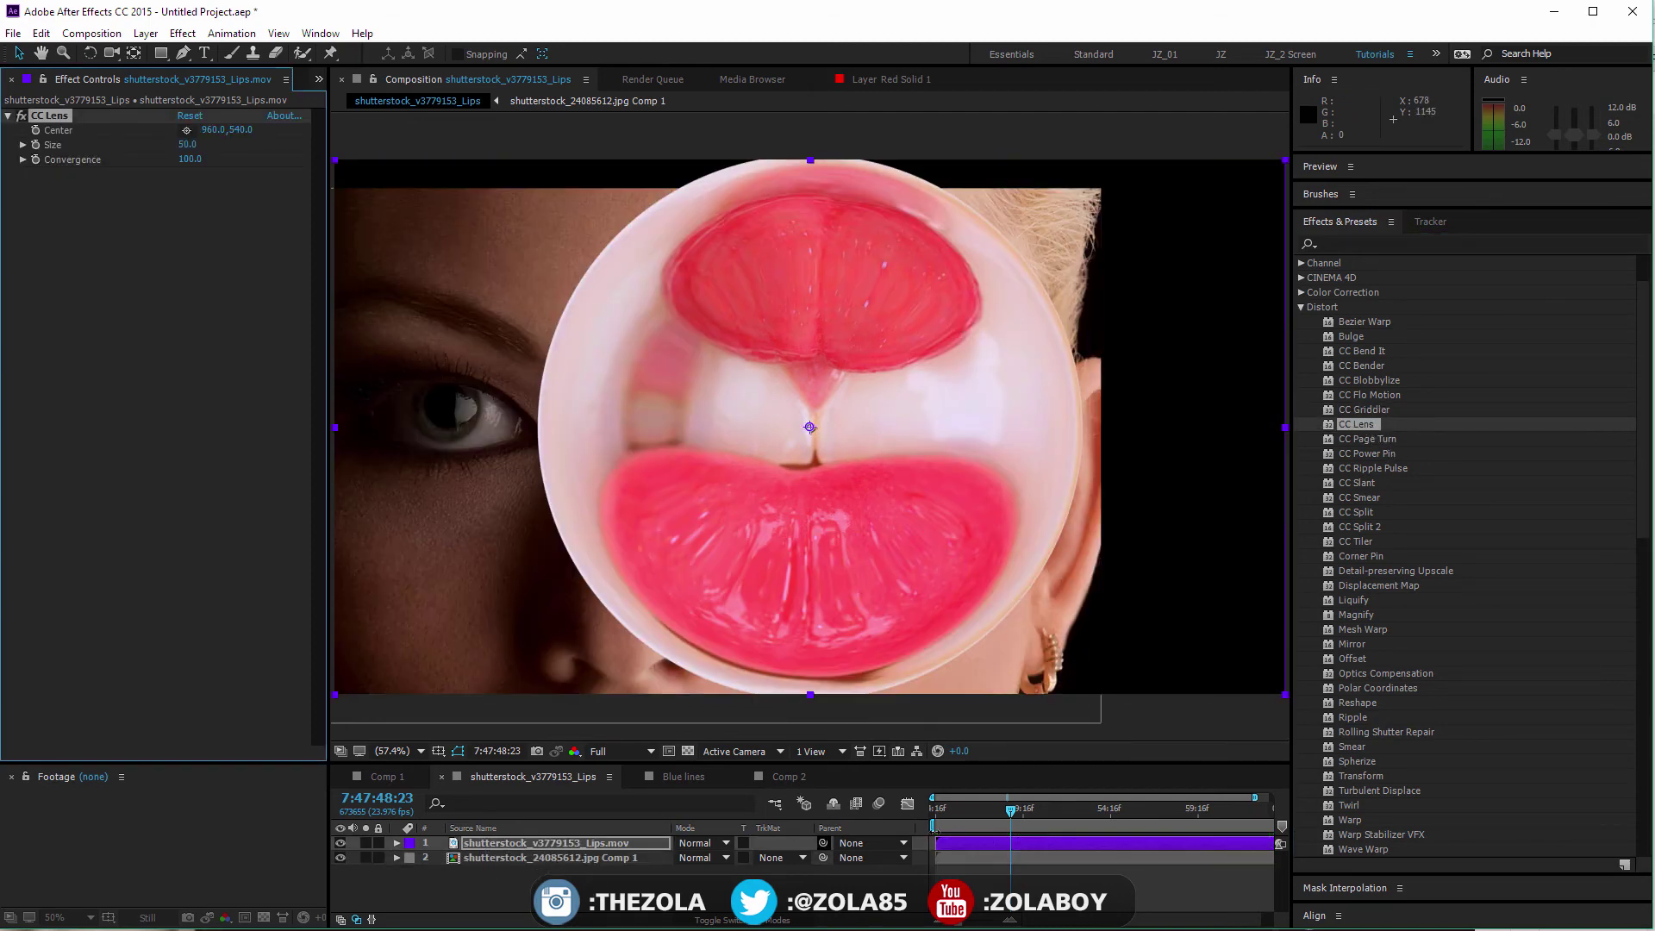
- Move the lens centre down and left on the face, then delete CC Lens
{"action": "left_click_drag", "start_coordinate": [944, 809], "coordinate": [991, 810]}
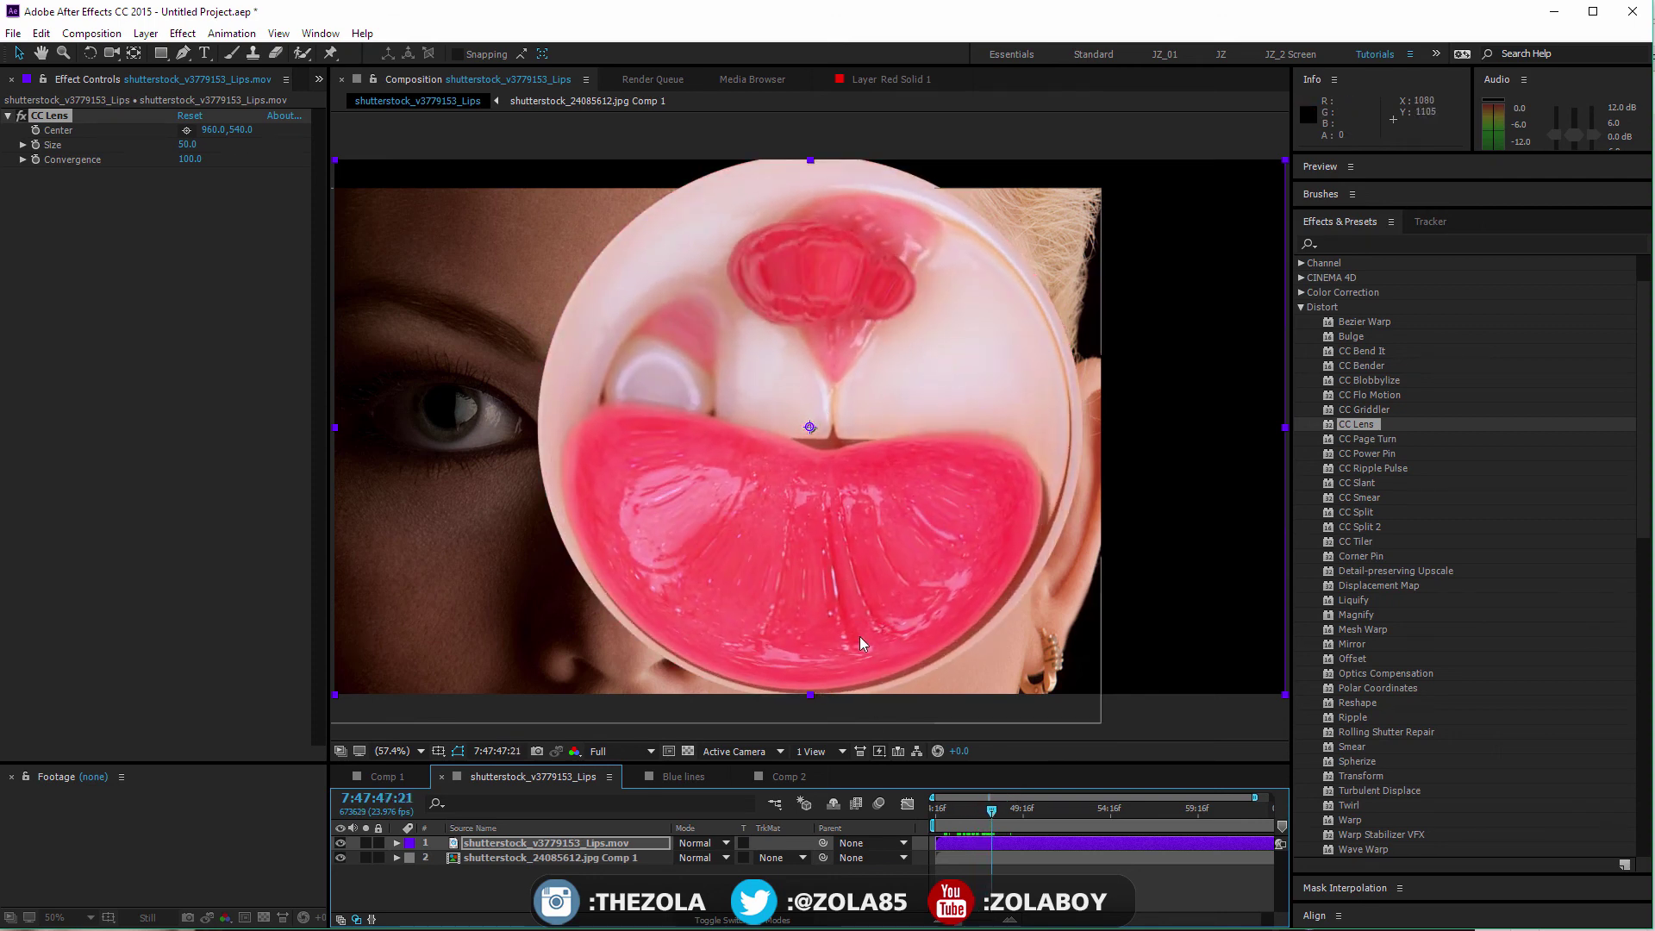
{"action": "mouse_move", "coordinate": [811, 429]}
{"action": "left_mouse_down"}
{"action": "mouse_move", "coordinate": [759, 465]}
{"action": "mouse_move", "coordinate": [595, 419]}
{"action": "mouse_move", "coordinate": [809, 428]}
{"action": "left_mouse_up"}
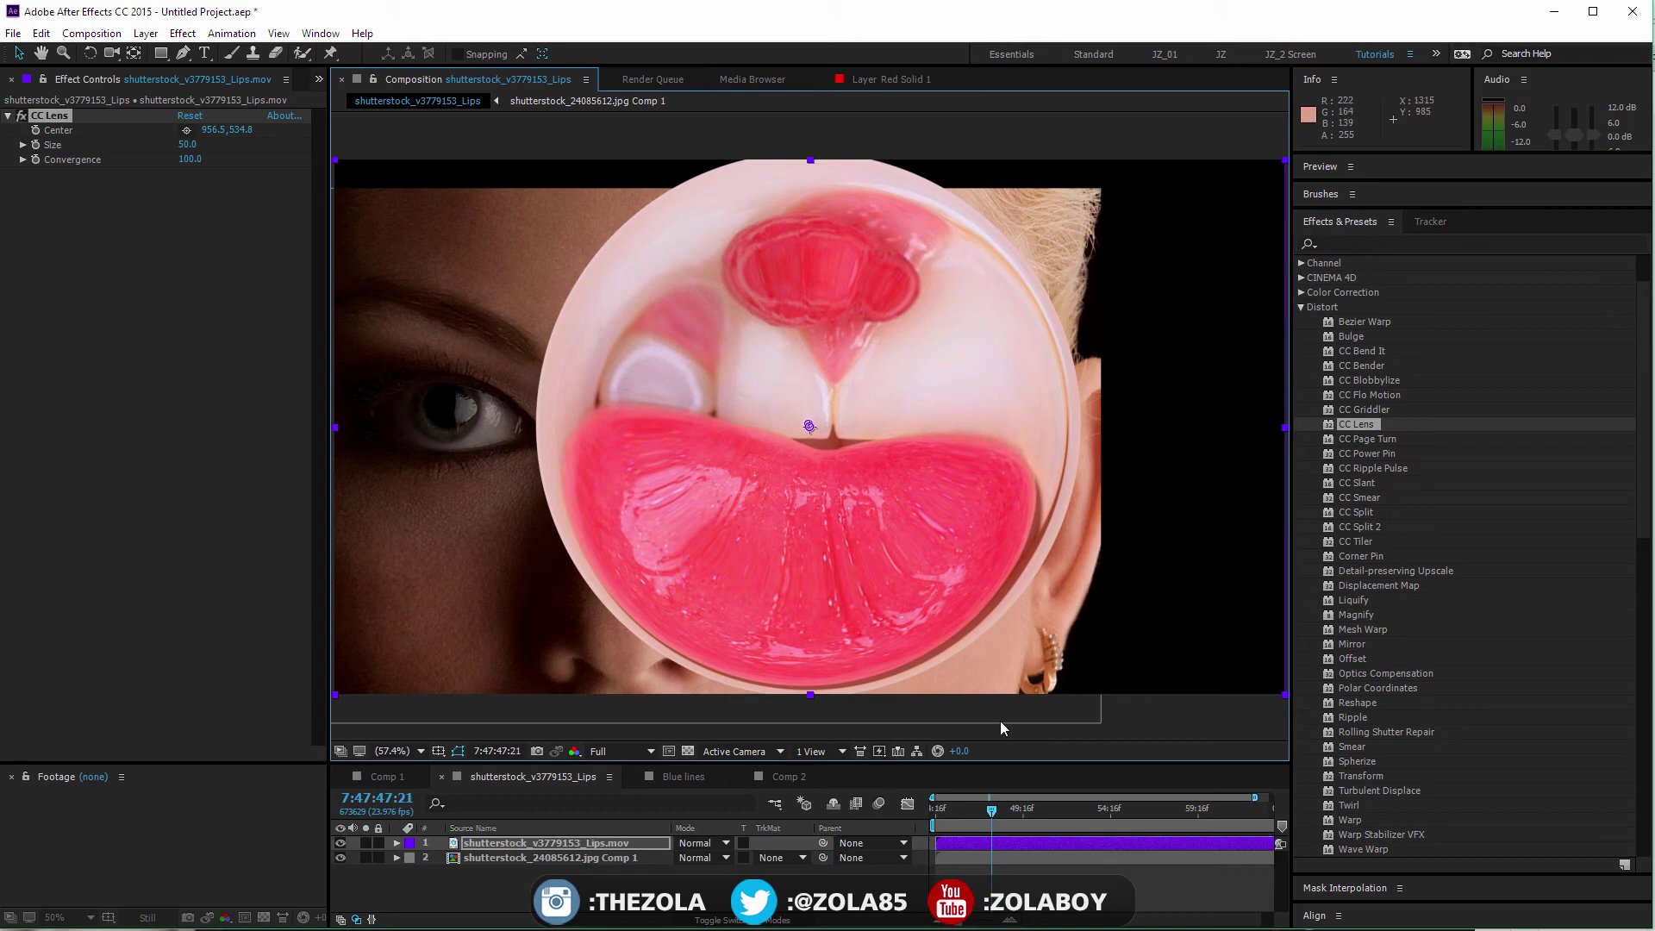
{"action": "left_click_drag", "start_coordinate": [992, 810], "coordinate": [1153, 809]}
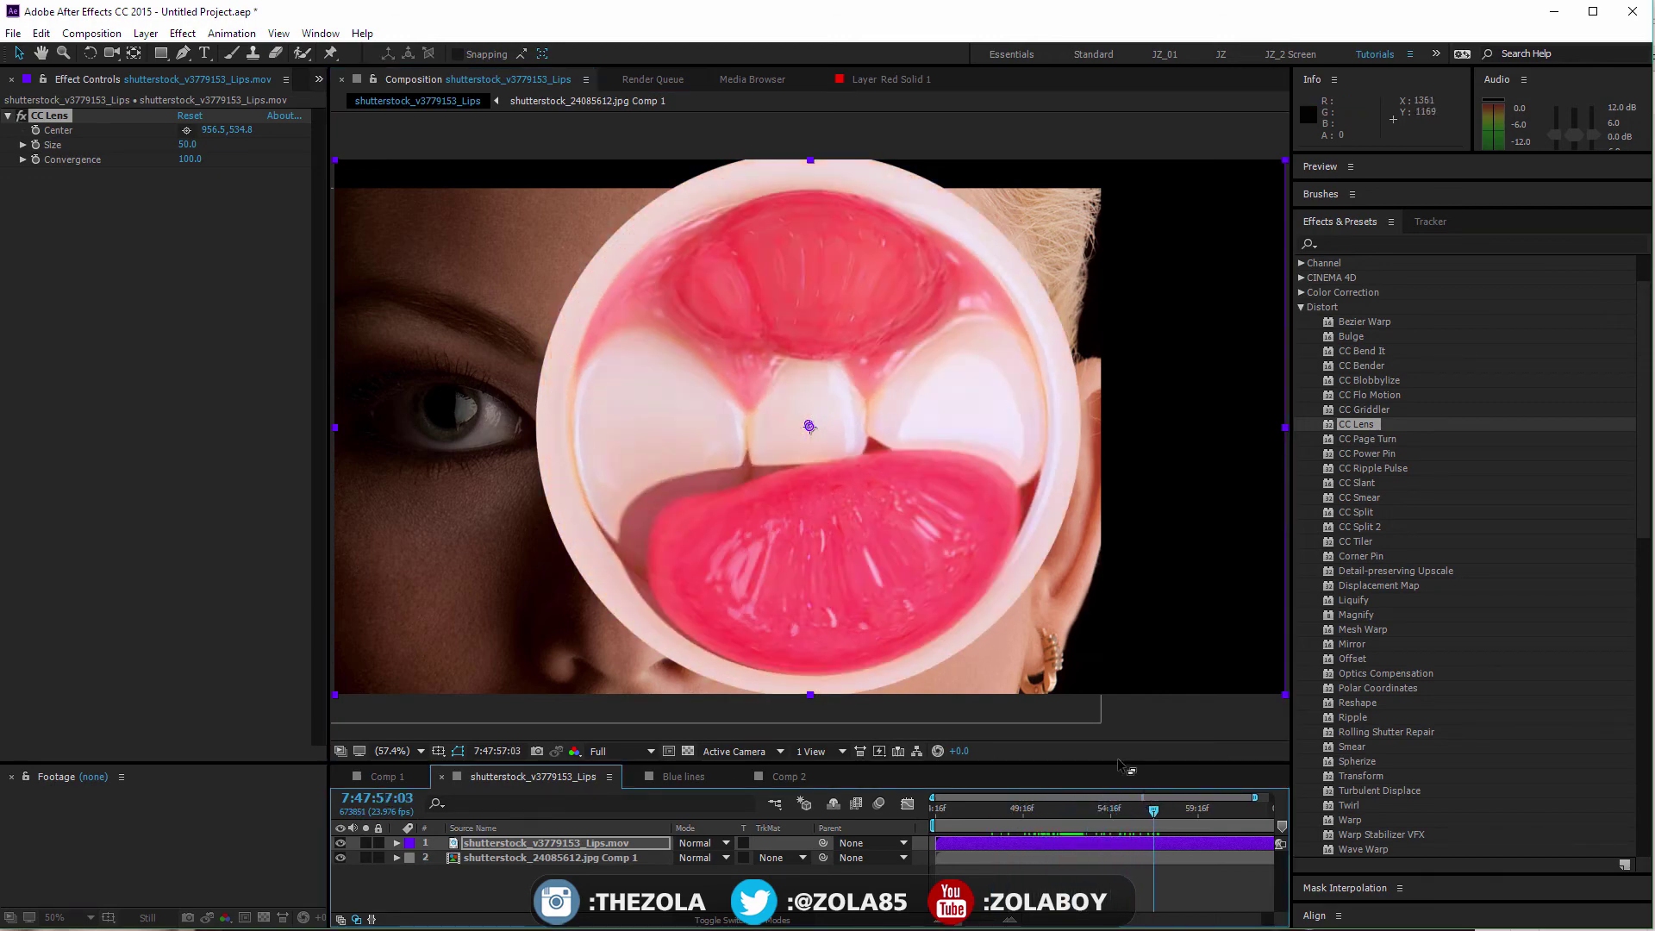
{"action": "left_click_drag", "start_coordinate": [817, 416], "coordinate": [853, 456]}
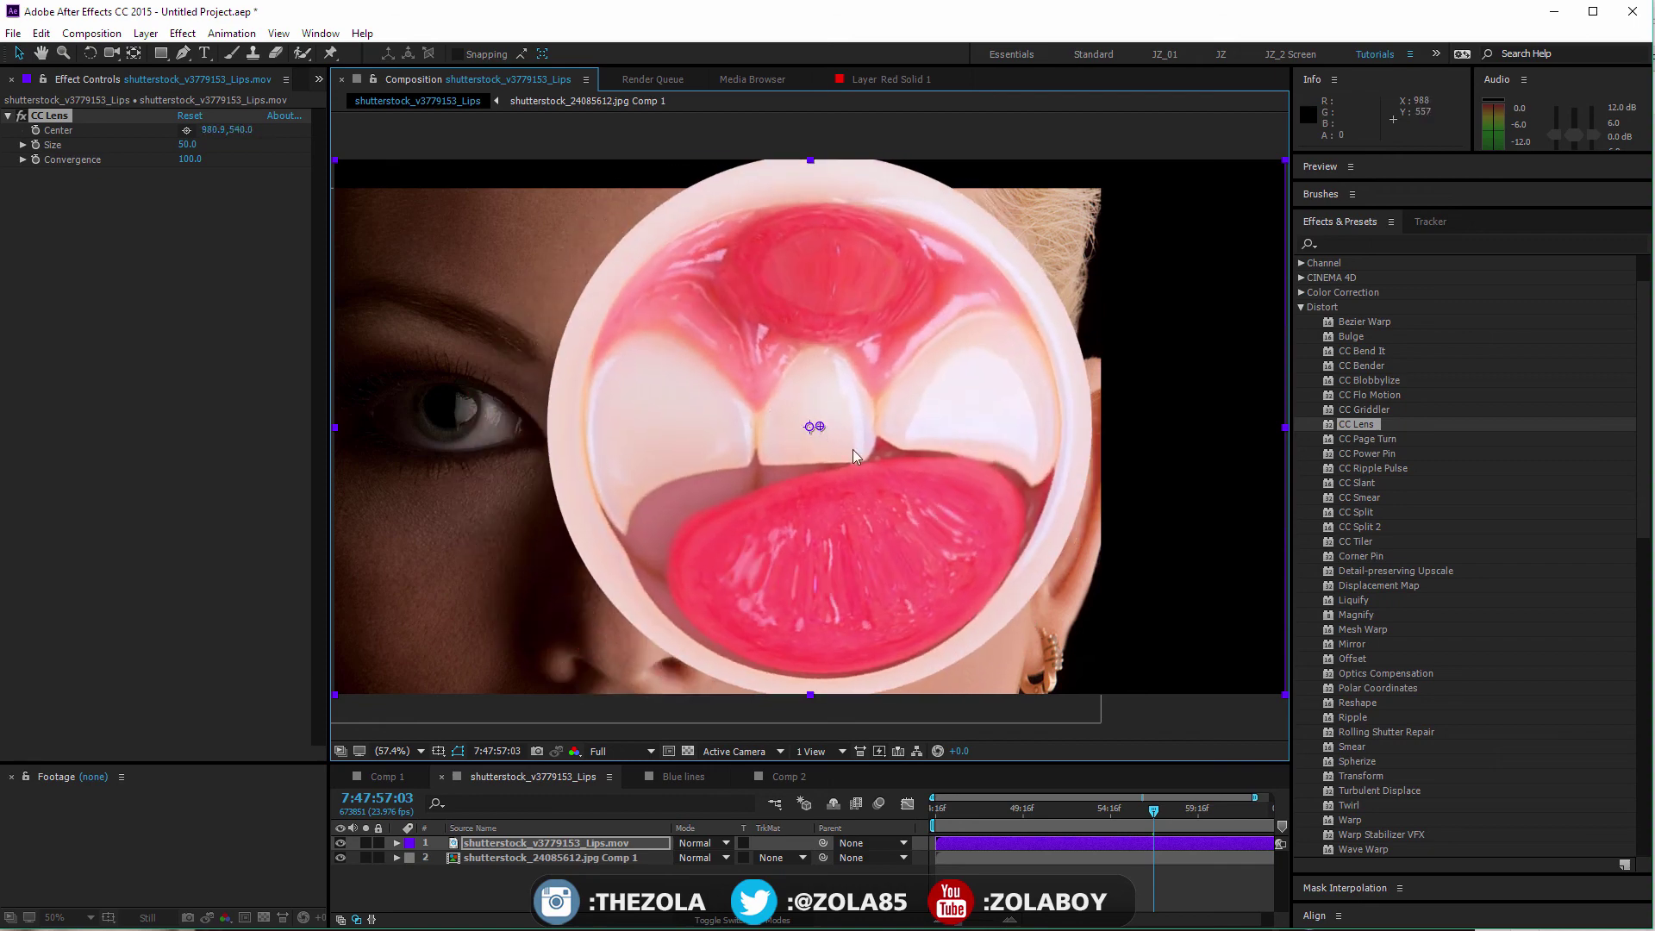
{"action": "left_click", "coordinate": [47, 118]}
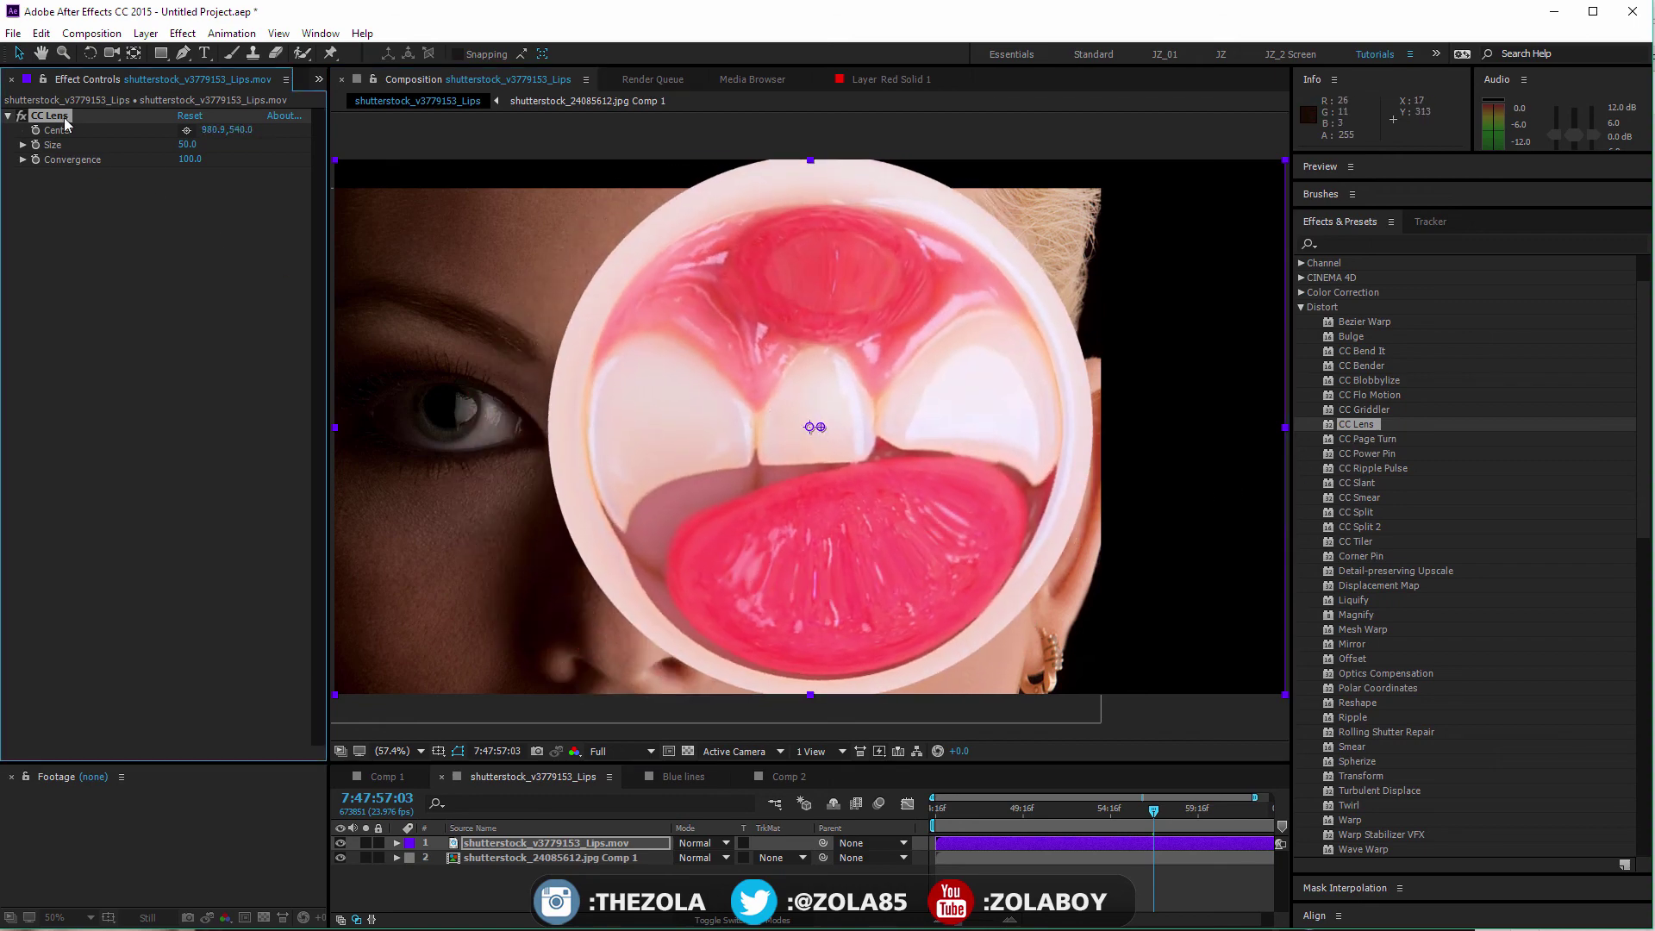
{"action": "key", "text": "Delete"}
- Apply CC Page Turn to the lips layer and drag the fold into the bottom-right corner
{"action": "left_click_drag", "start_coordinate": [1384, 442], "coordinate": [806, 853]}
{"action": "left_click_drag", "start_coordinate": [608, 845], "coordinate": [608, 845]}
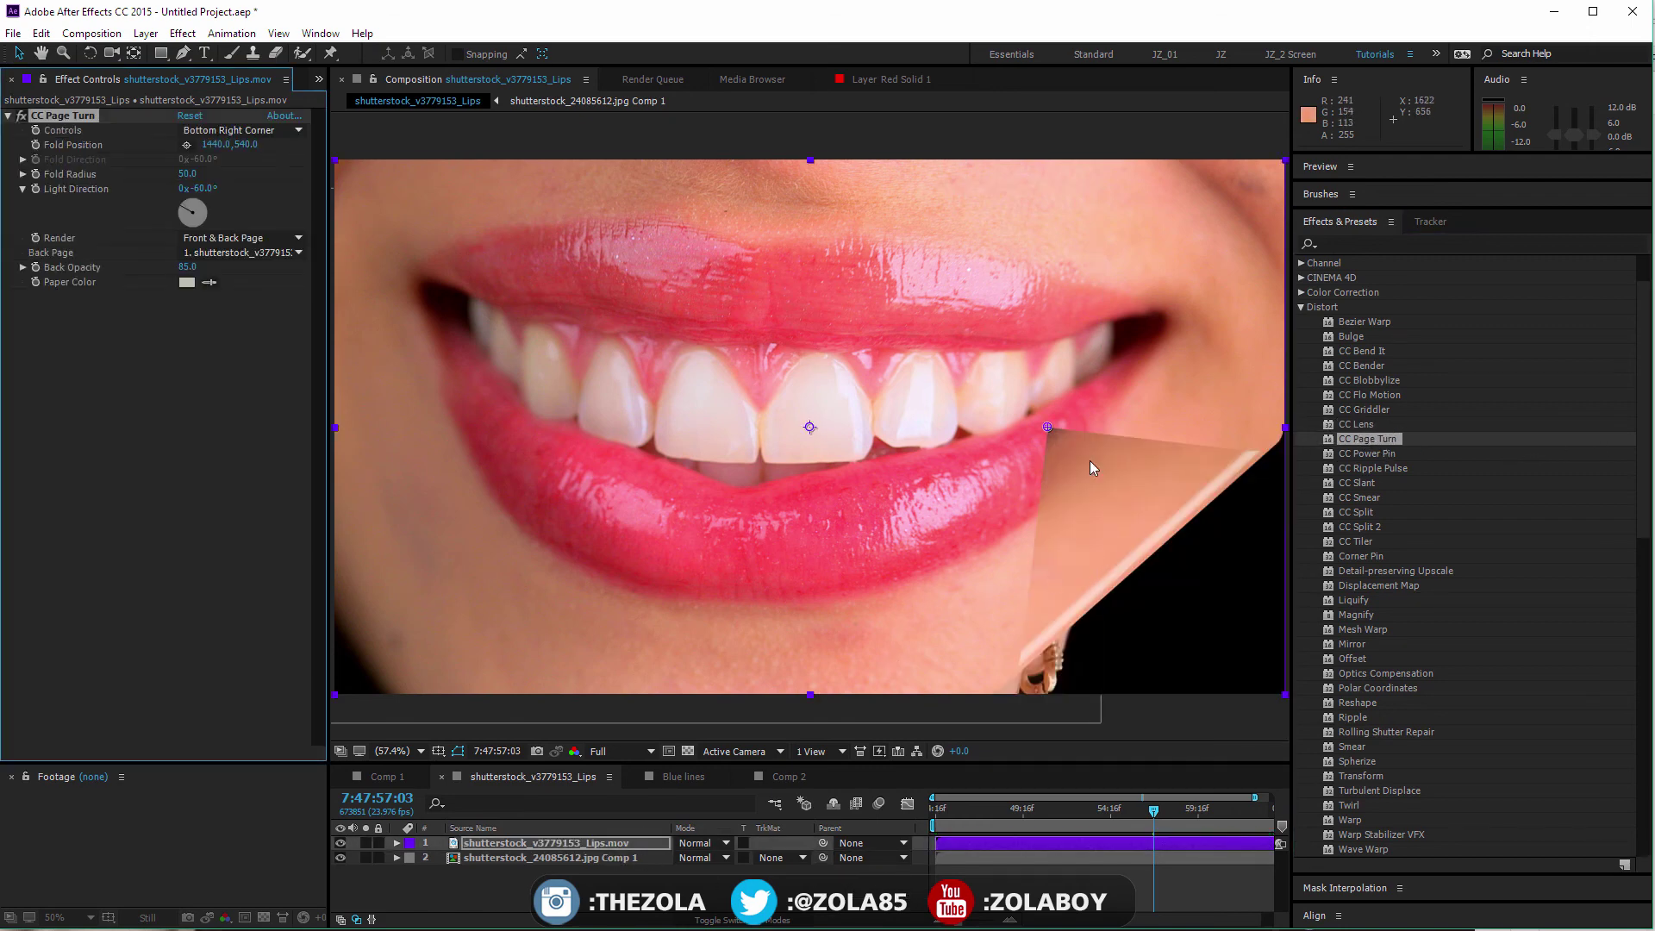
{"action": "left_click_drag", "start_coordinate": [1049, 425], "coordinate": [960, 535]}
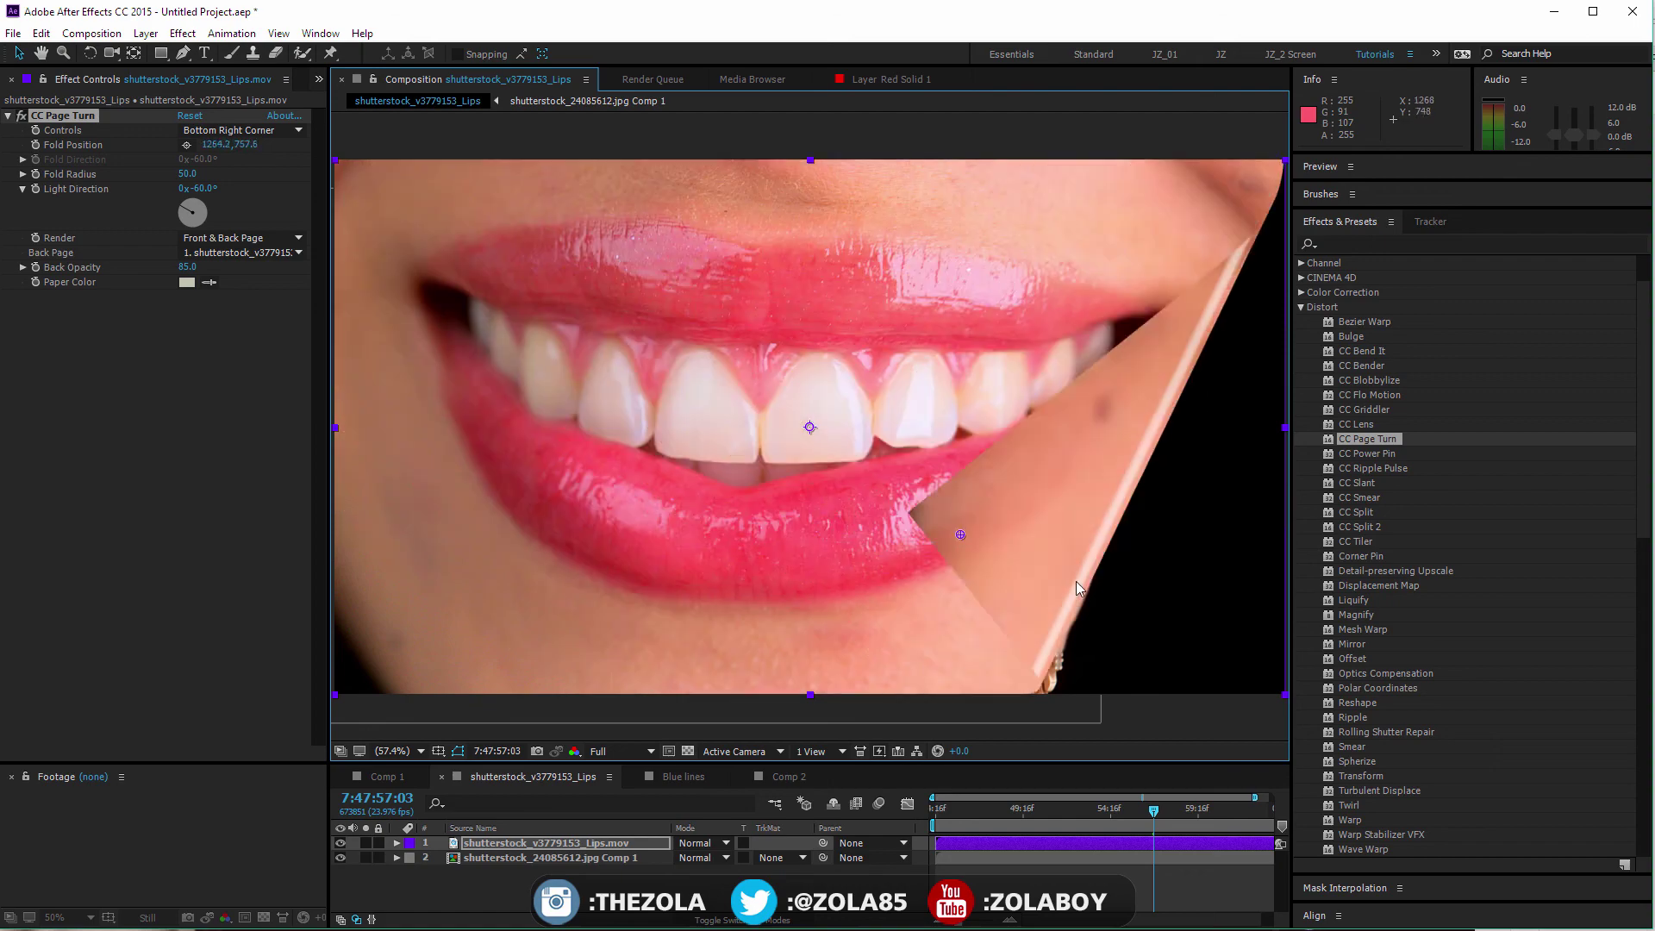
{"action": "left_click_drag", "start_coordinate": [1076, 581], "coordinate": [744, 448]}
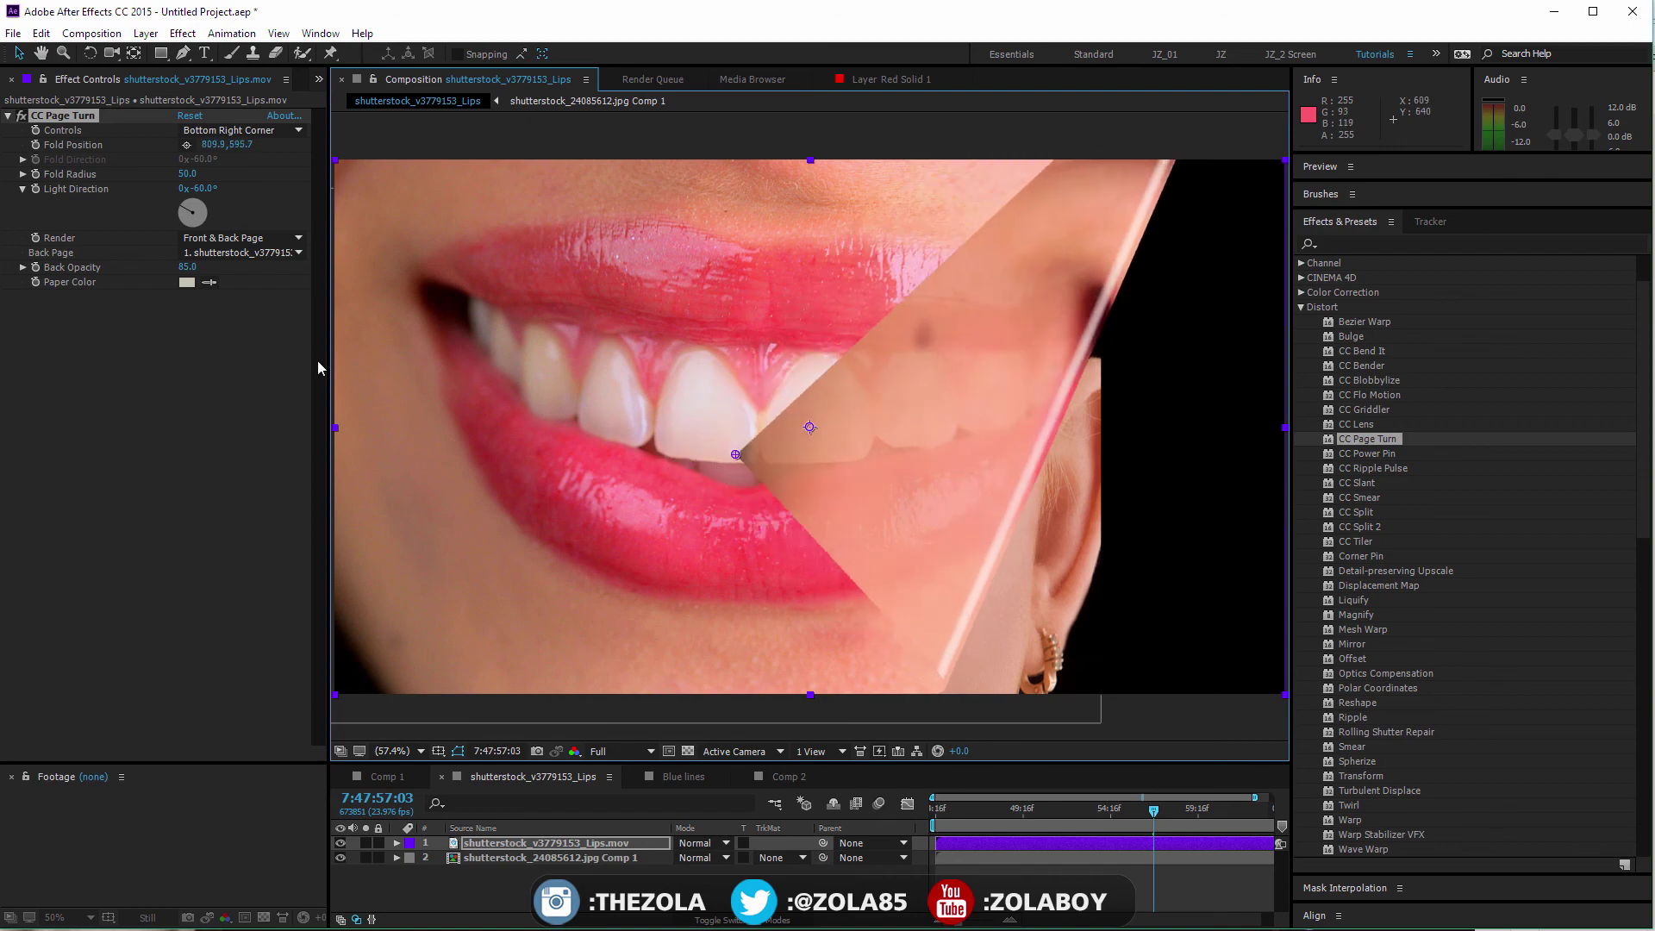
- Switch the fold corner to Top Right Corner and tuck the fold handle into it
{"action": "left_click", "coordinate": [253, 131]}
{"action": "left_click", "coordinate": [244, 173]}
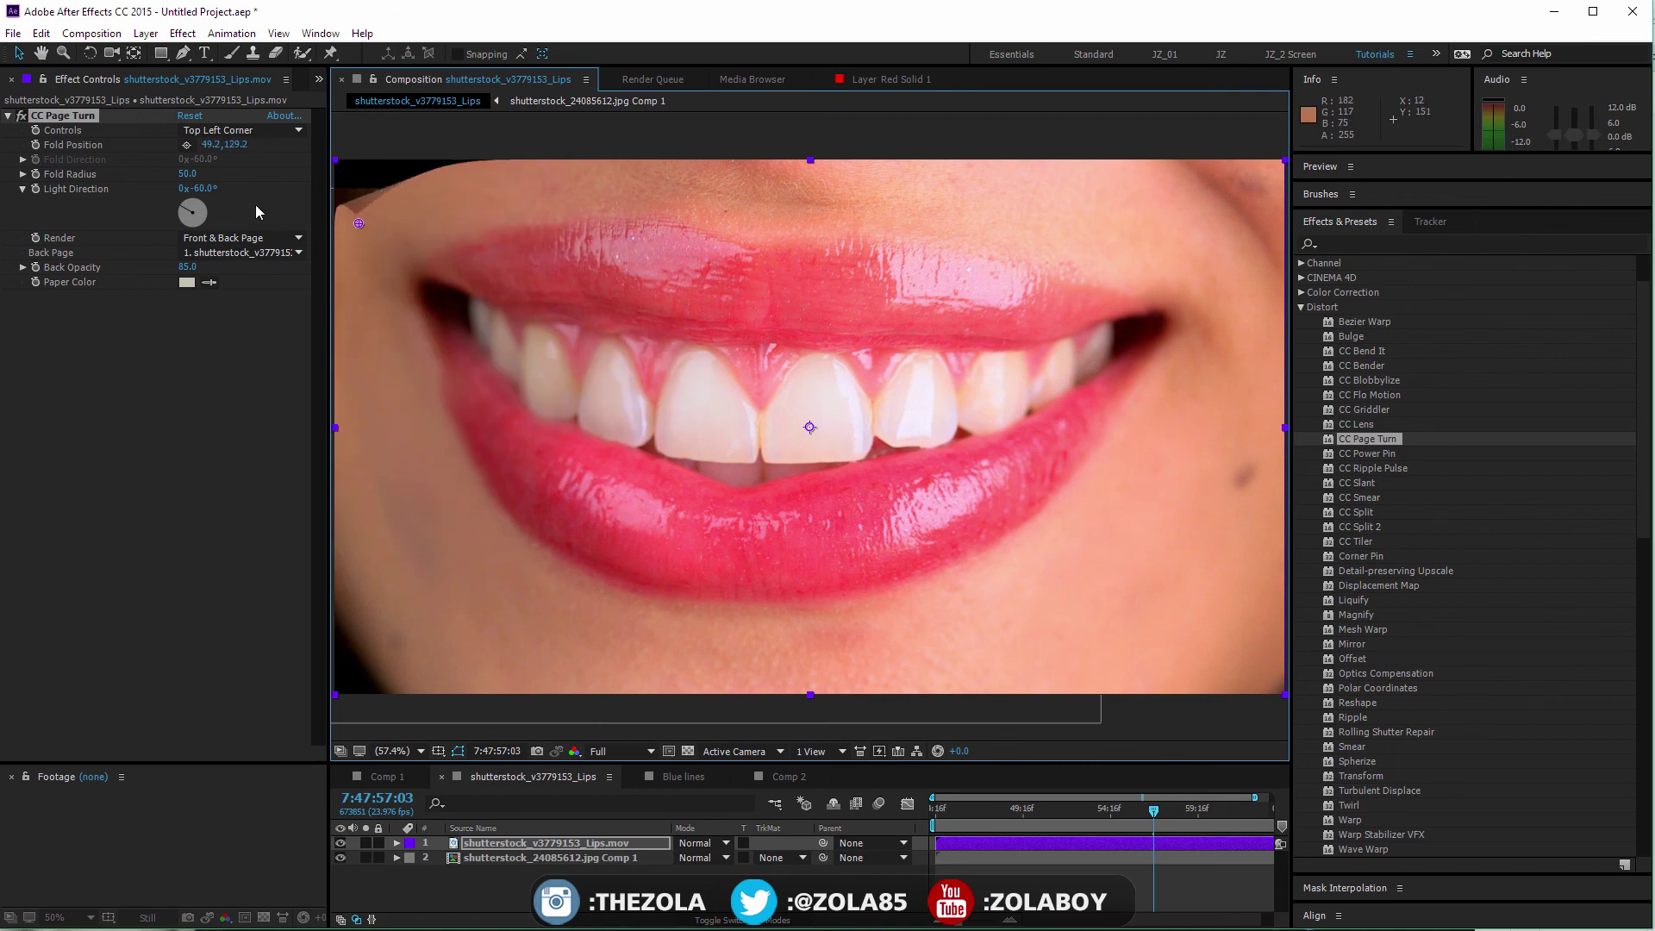
{"action": "left_click", "coordinate": [244, 130]}
{"action": "left_click", "coordinate": [250, 196]}
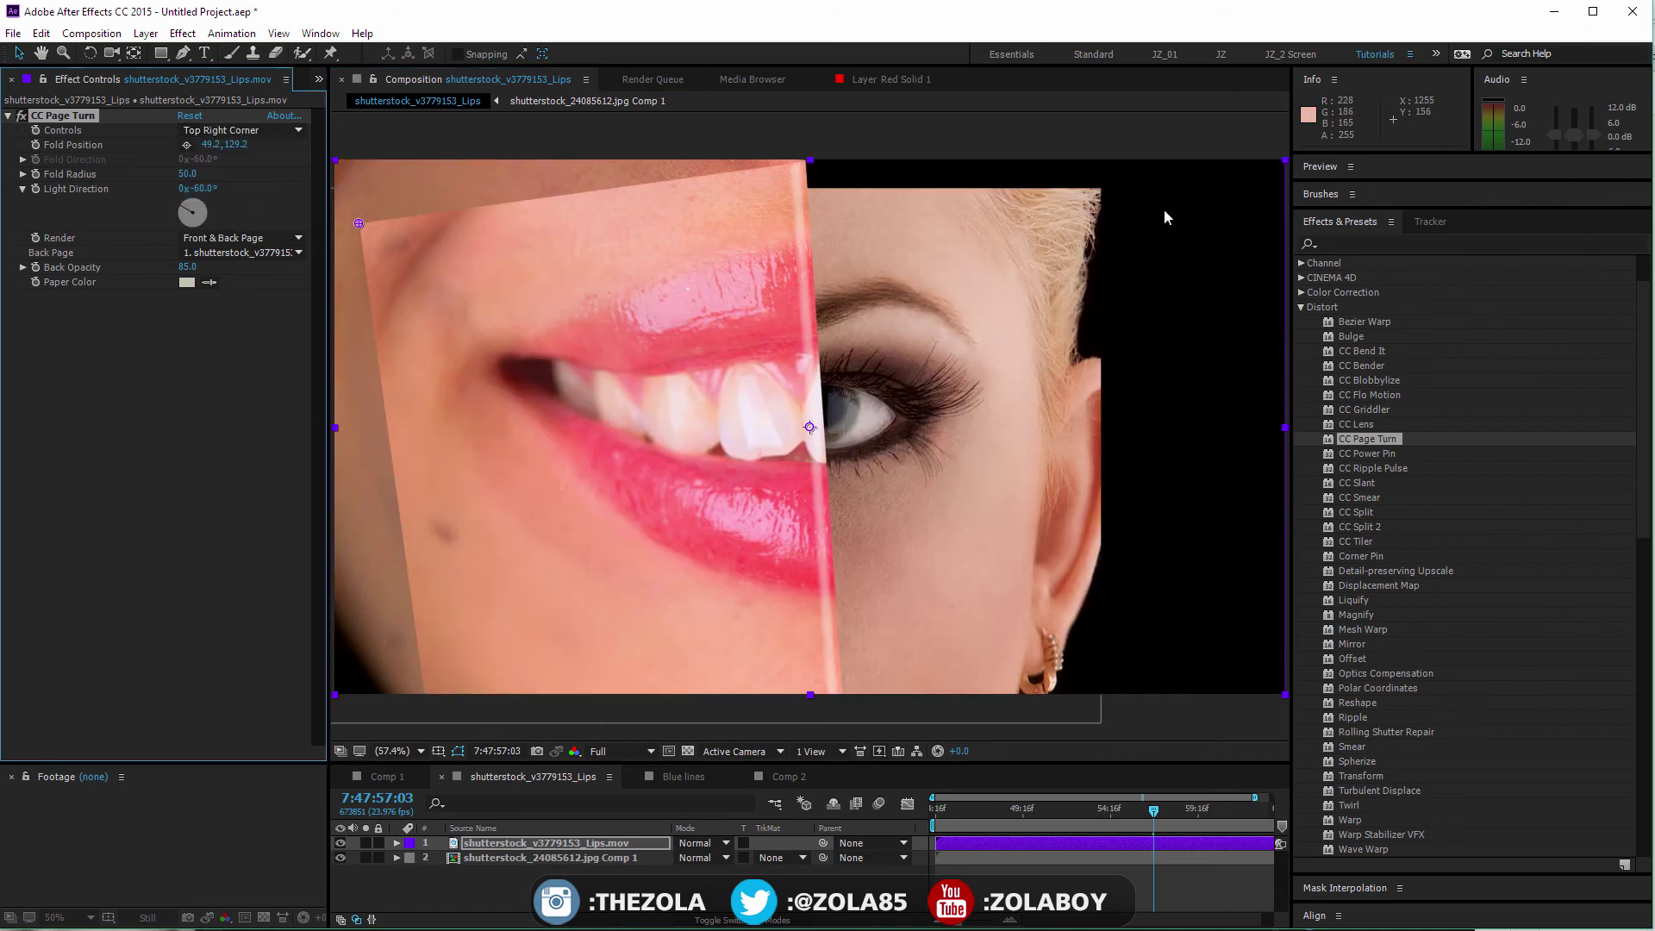
{"action": "left_click_drag", "start_coordinate": [360, 225], "coordinate": [1225, 229]}
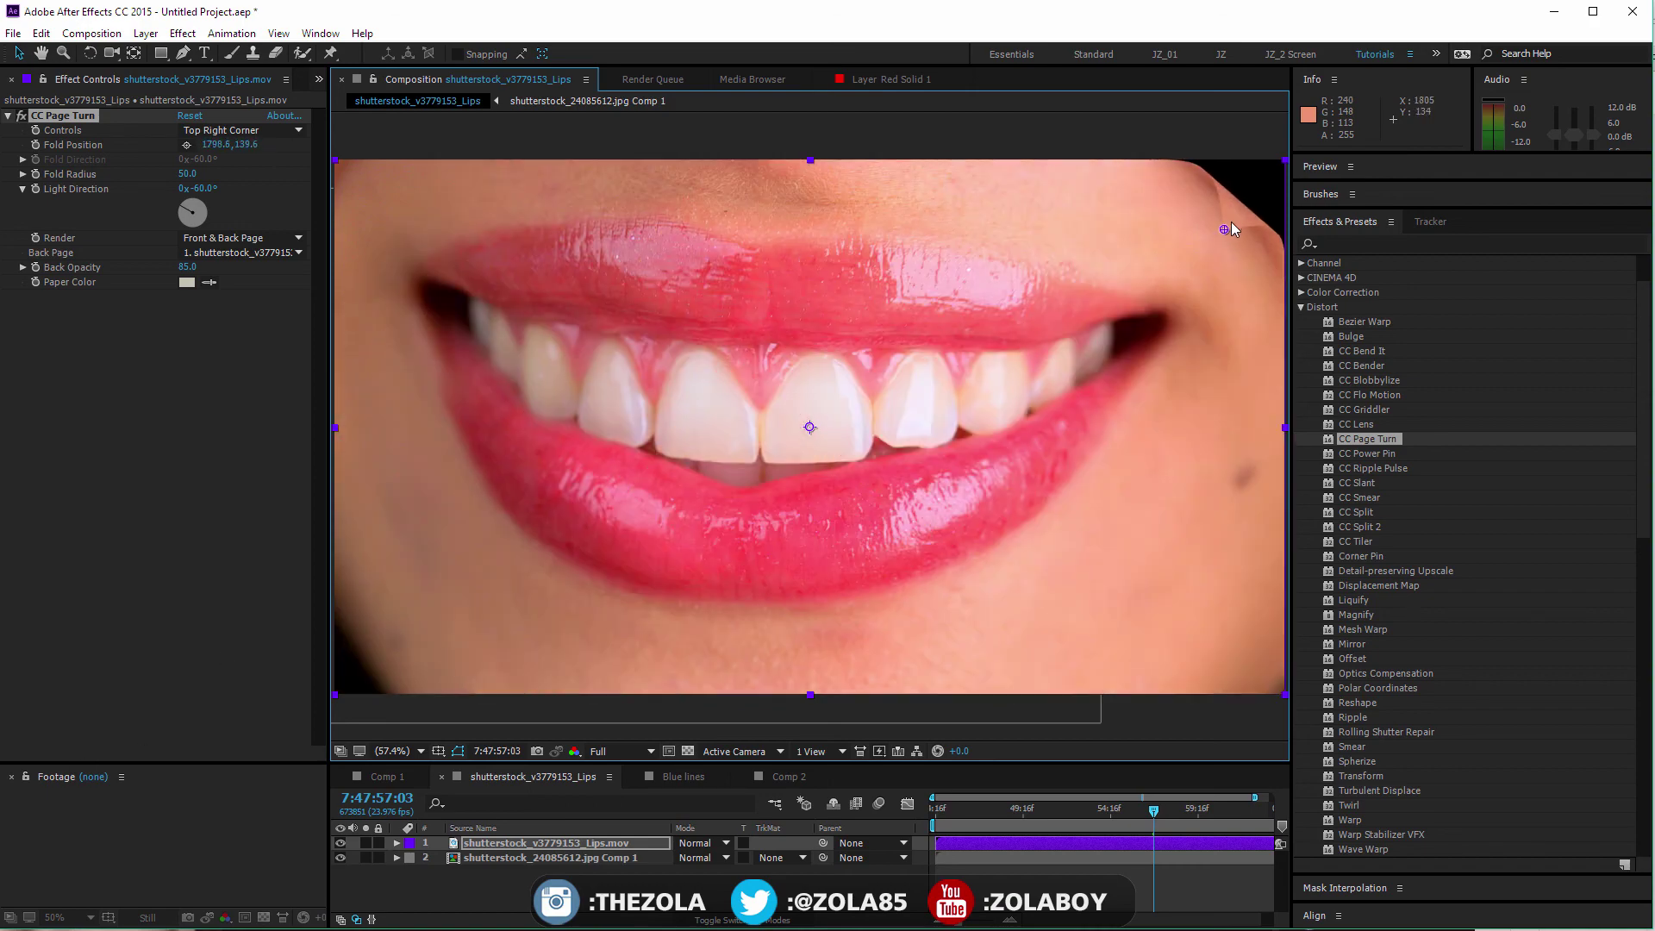
- Set Render to Front & Back Page and Back Page to shutterstock_24085612.jpg Comp 1
{"action": "left_click", "coordinate": [259, 239]}
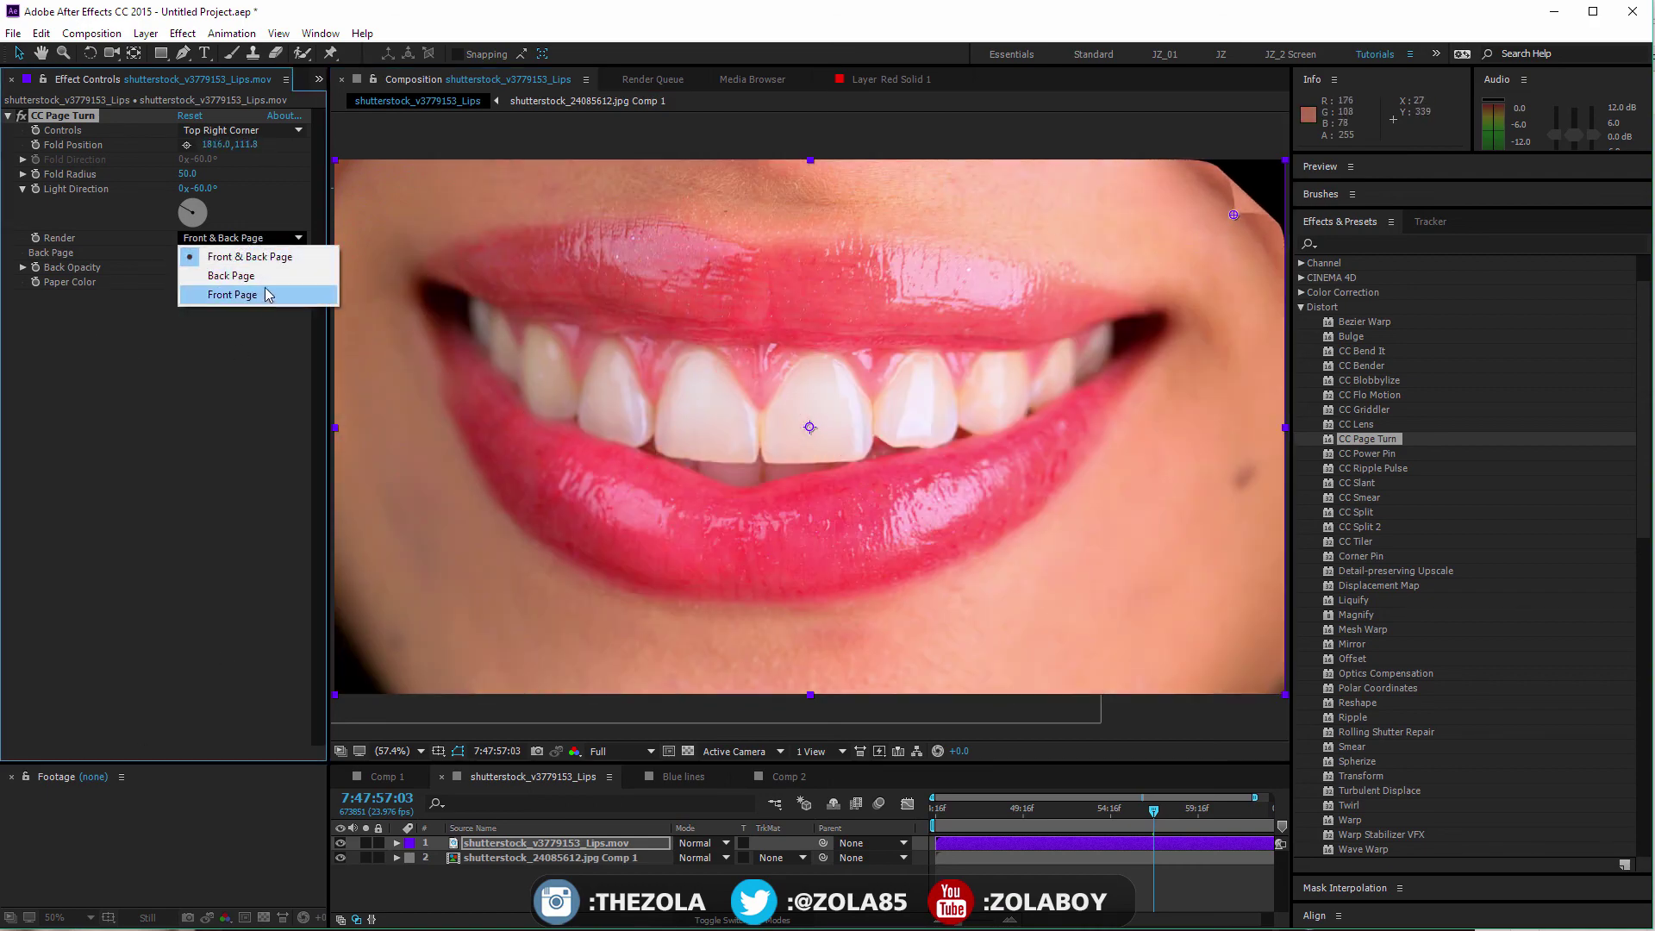
{"action": "left_click", "coordinate": [249, 276]}
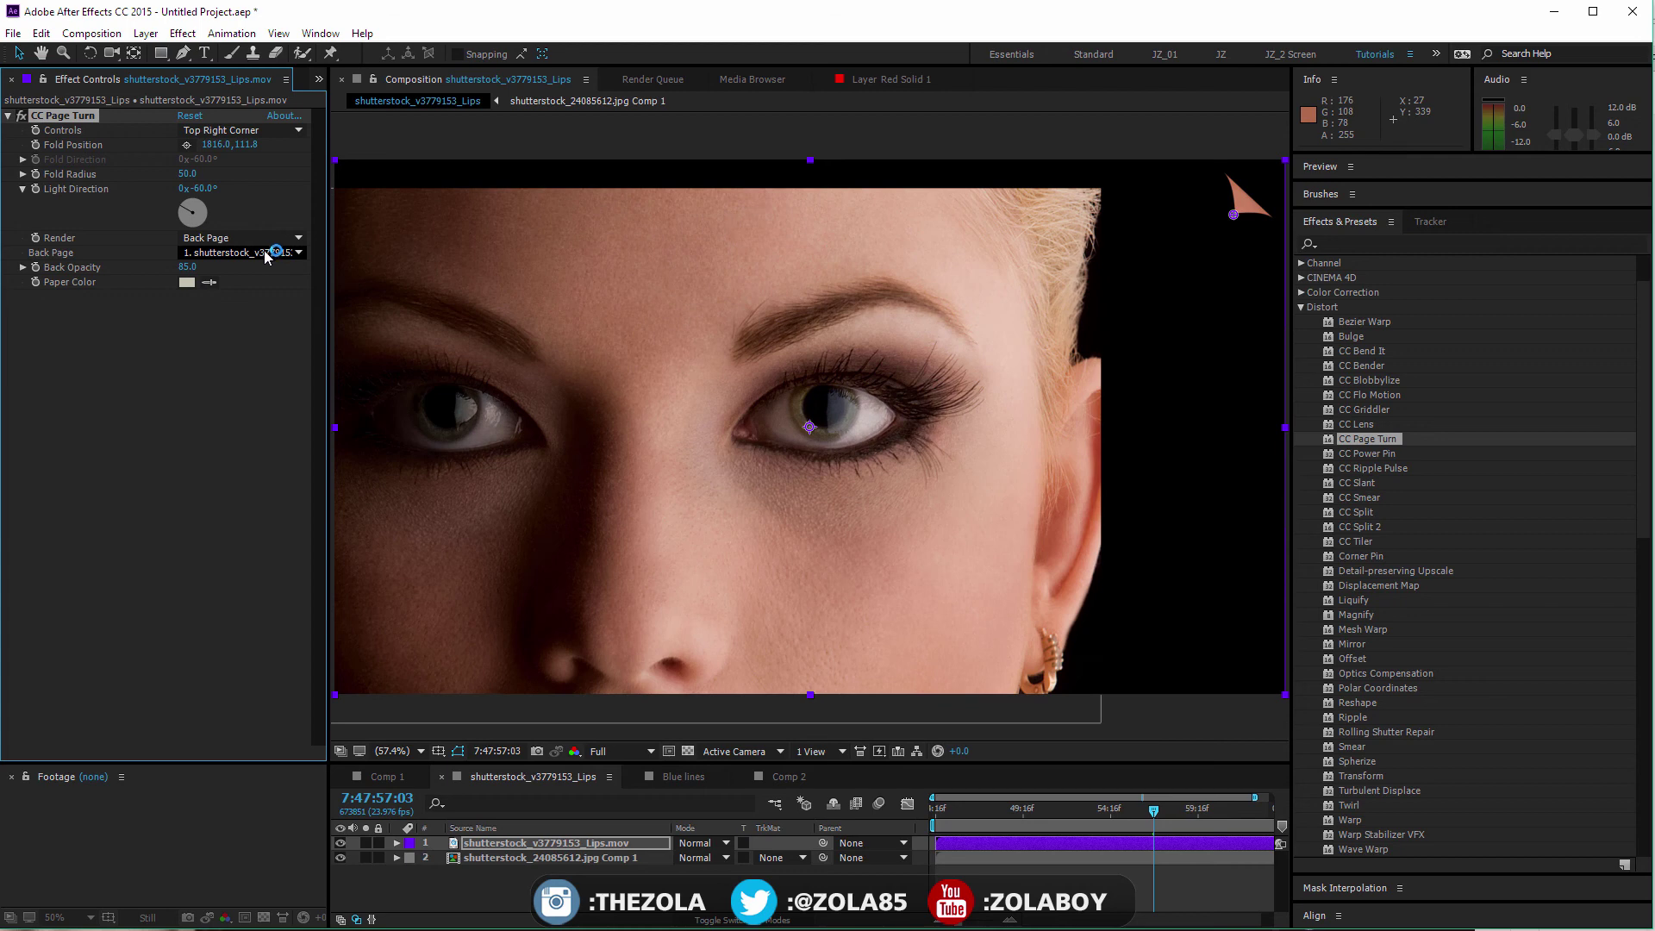
{"action": "left_click", "coordinate": [255, 239]}
{"action": "left_click", "coordinate": [254, 296]}
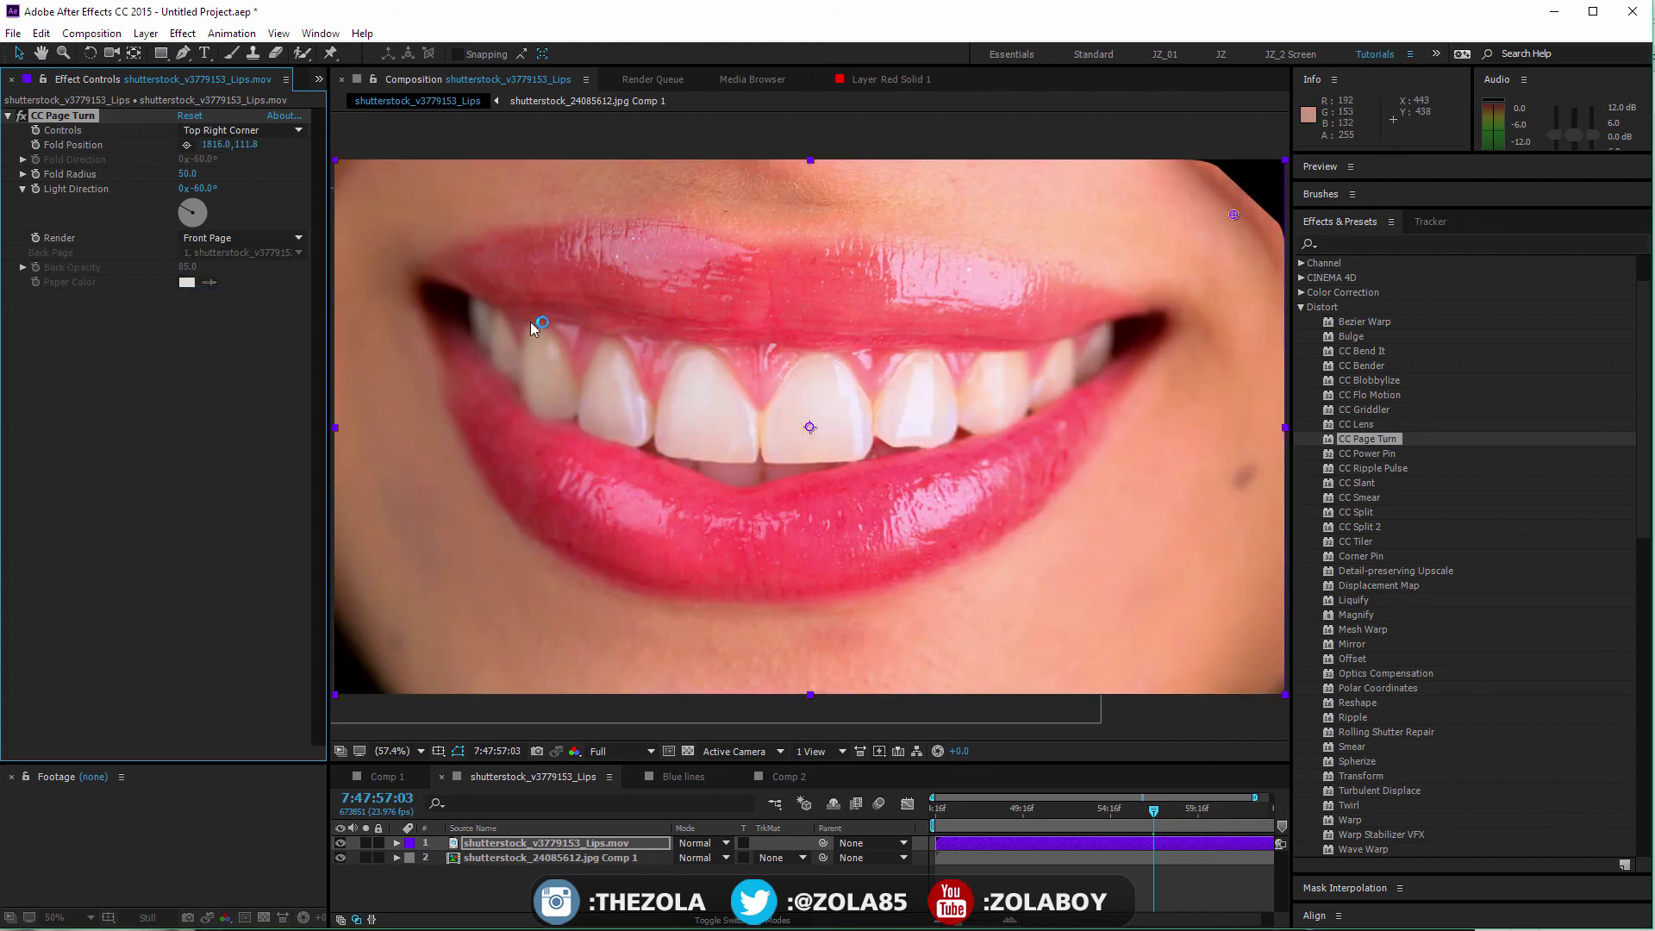
{"action": "left_click", "coordinate": [244, 239]}
{"action": "left_click", "coordinate": [250, 257]}
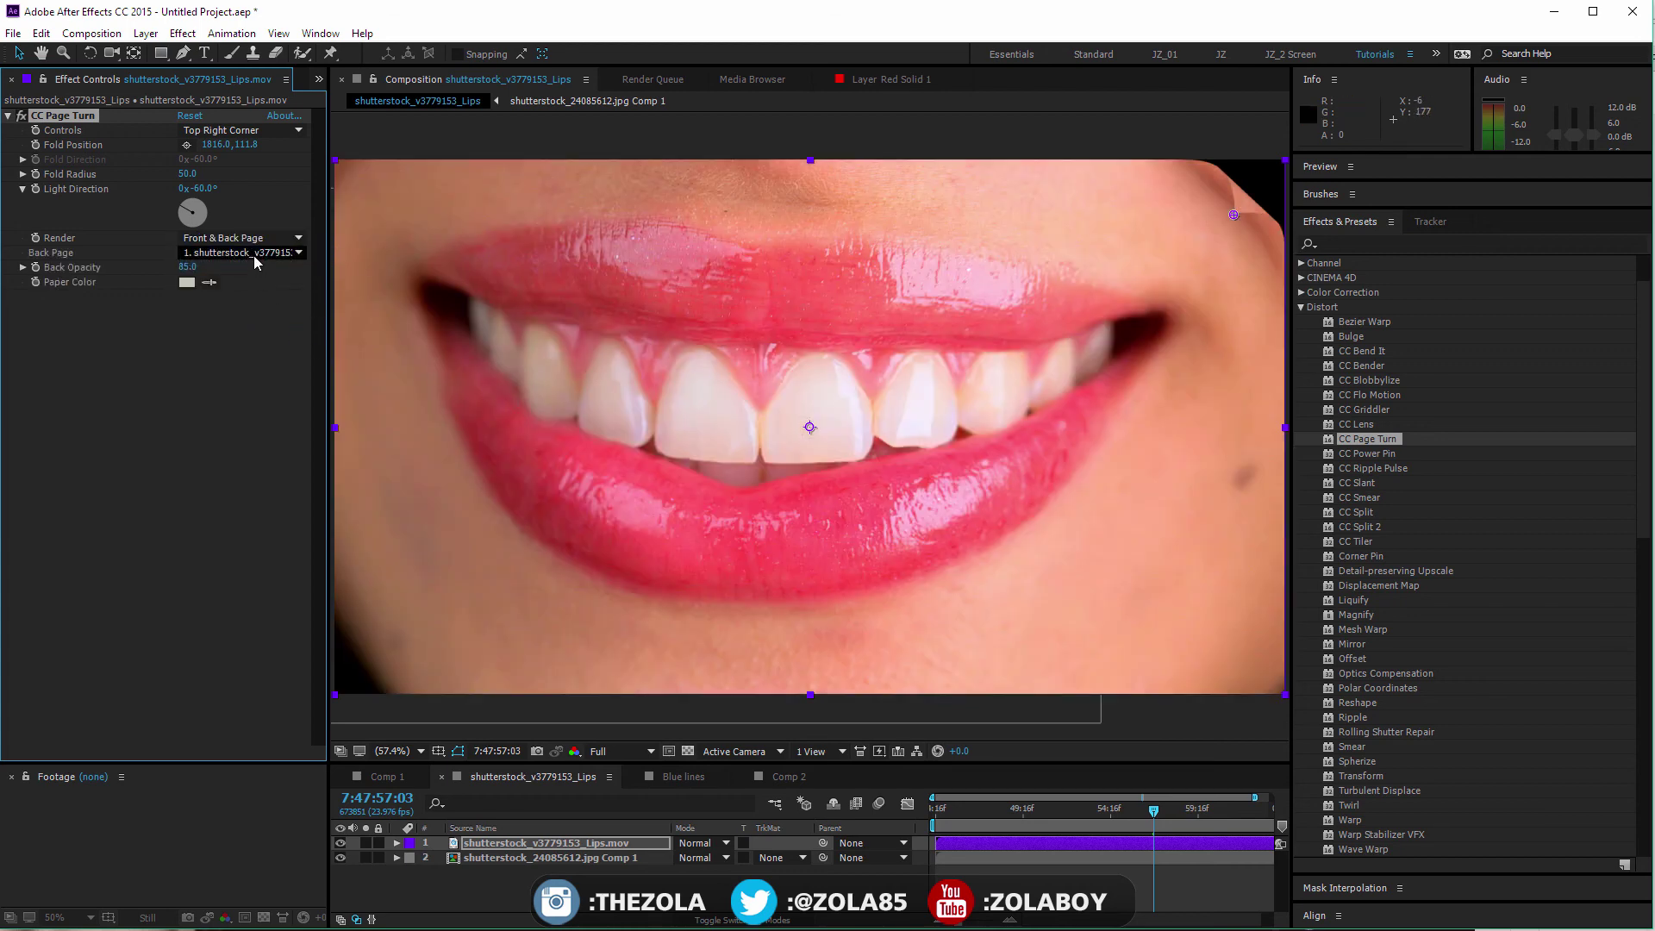
{"action": "left_click", "coordinate": [246, 253]}
{"action": "left_click", "coordinate": [274, 316]}
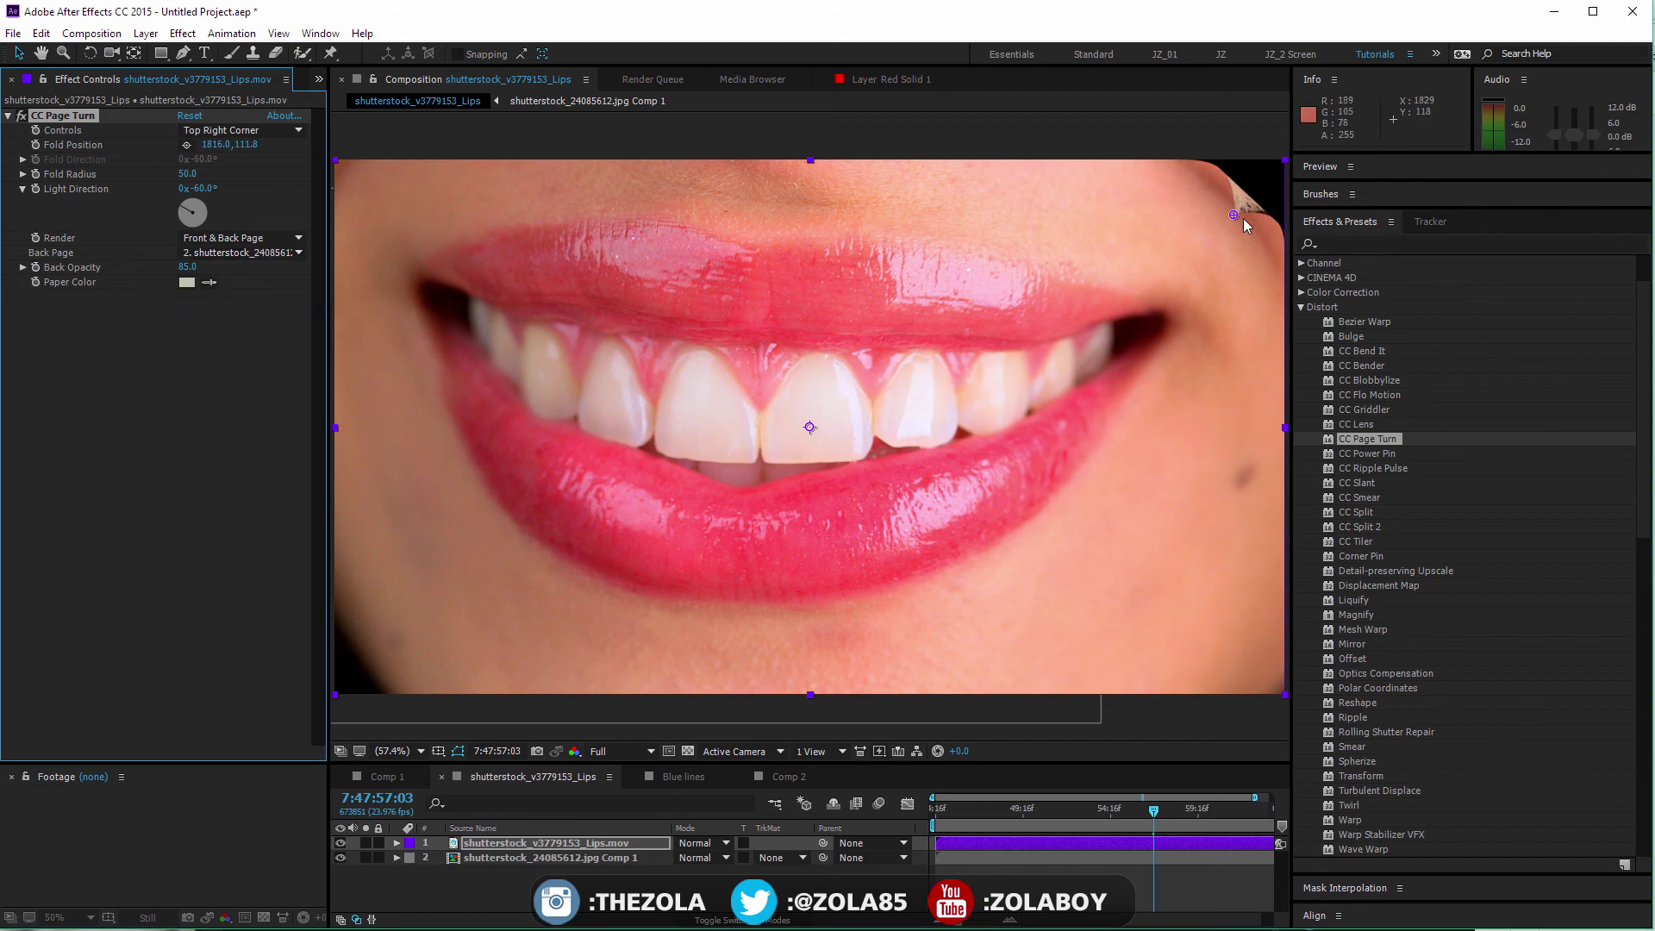
- Raise Back Opacity to 100 and reshape the curl near the top-right corner
{"action": "left_click_drag", "start_coordinate": [1235, 214], "coordinate": [1288, 173]}
{"action": "left_click_drag", "start_coordinate": [193, 273], "coordinate": [234, 263]}
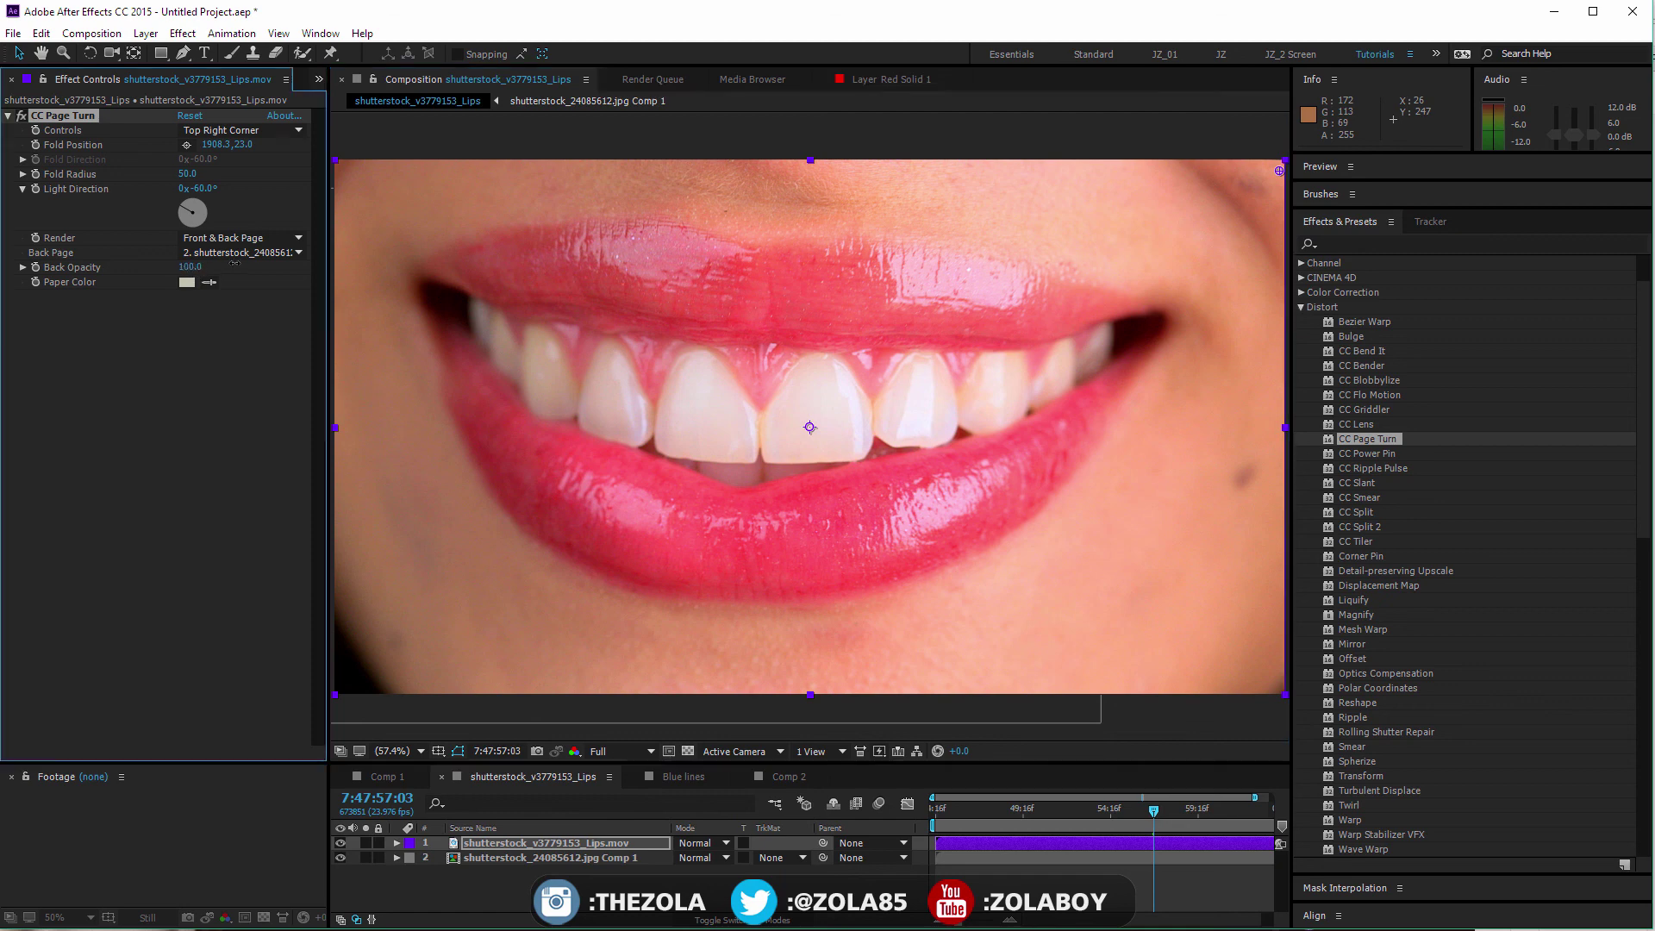
{"action": "left_click_drag", "start_coordinate": [1281, 170], "coordinate": [1045, 353]}
{"action": "left_click_drag", "start_coordinate": [192, 269], "coordinate": [235, 268]}
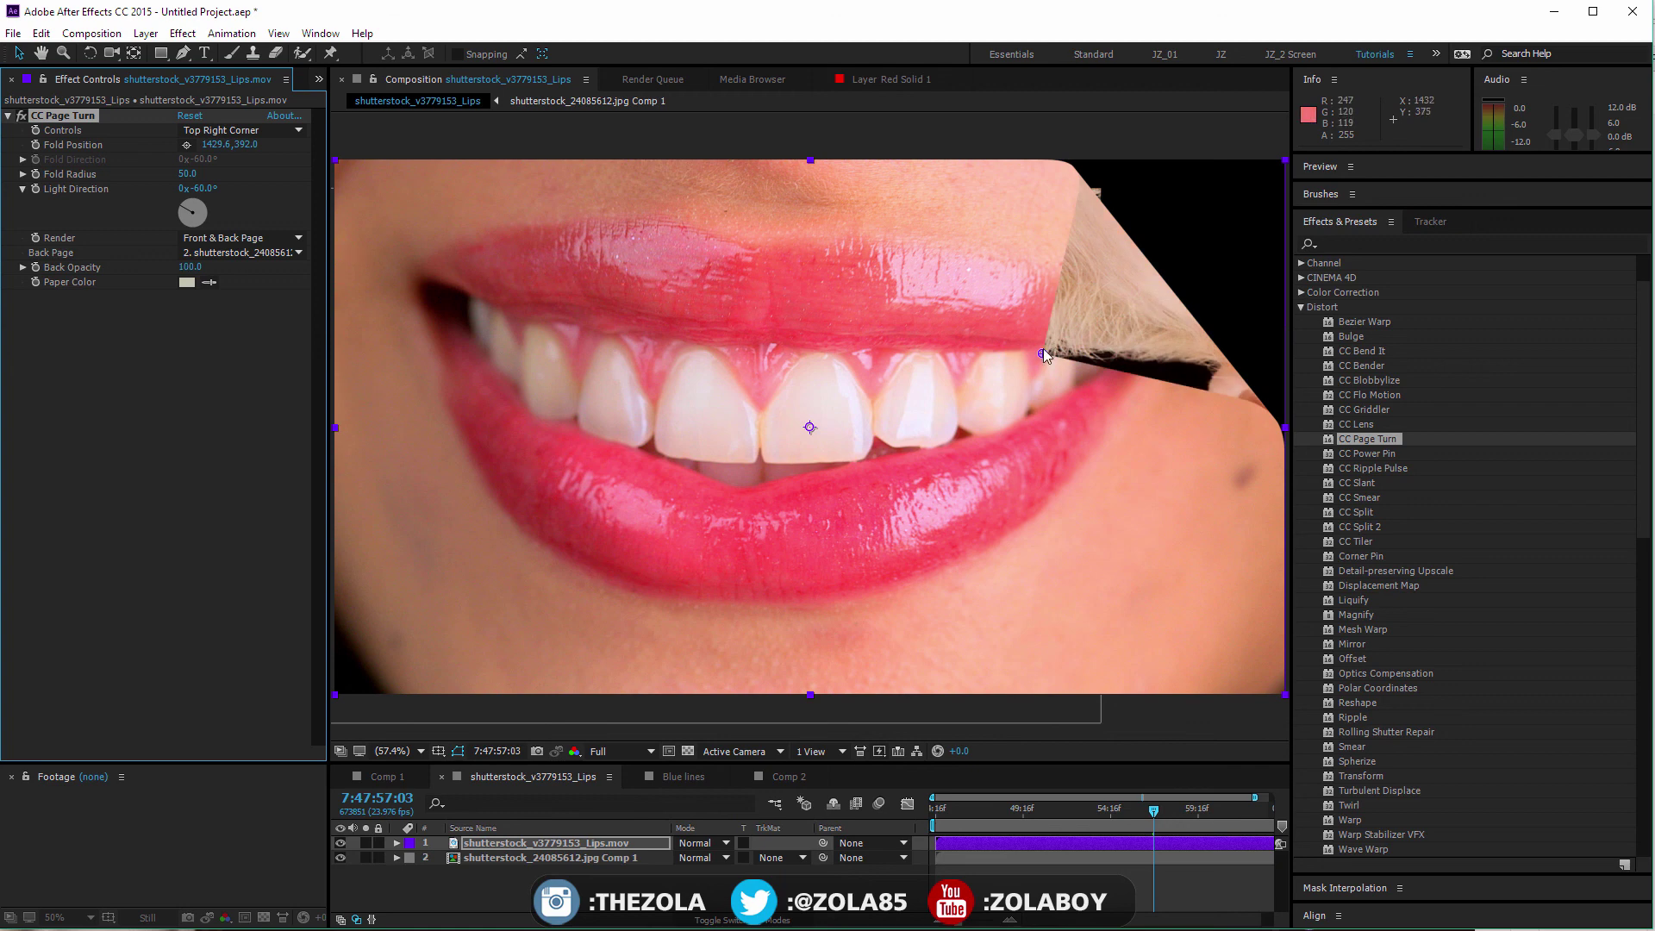
{"action": "left_click_drag", "start_coordinate": [1045, 354], "coordinate": [1145, 231]}
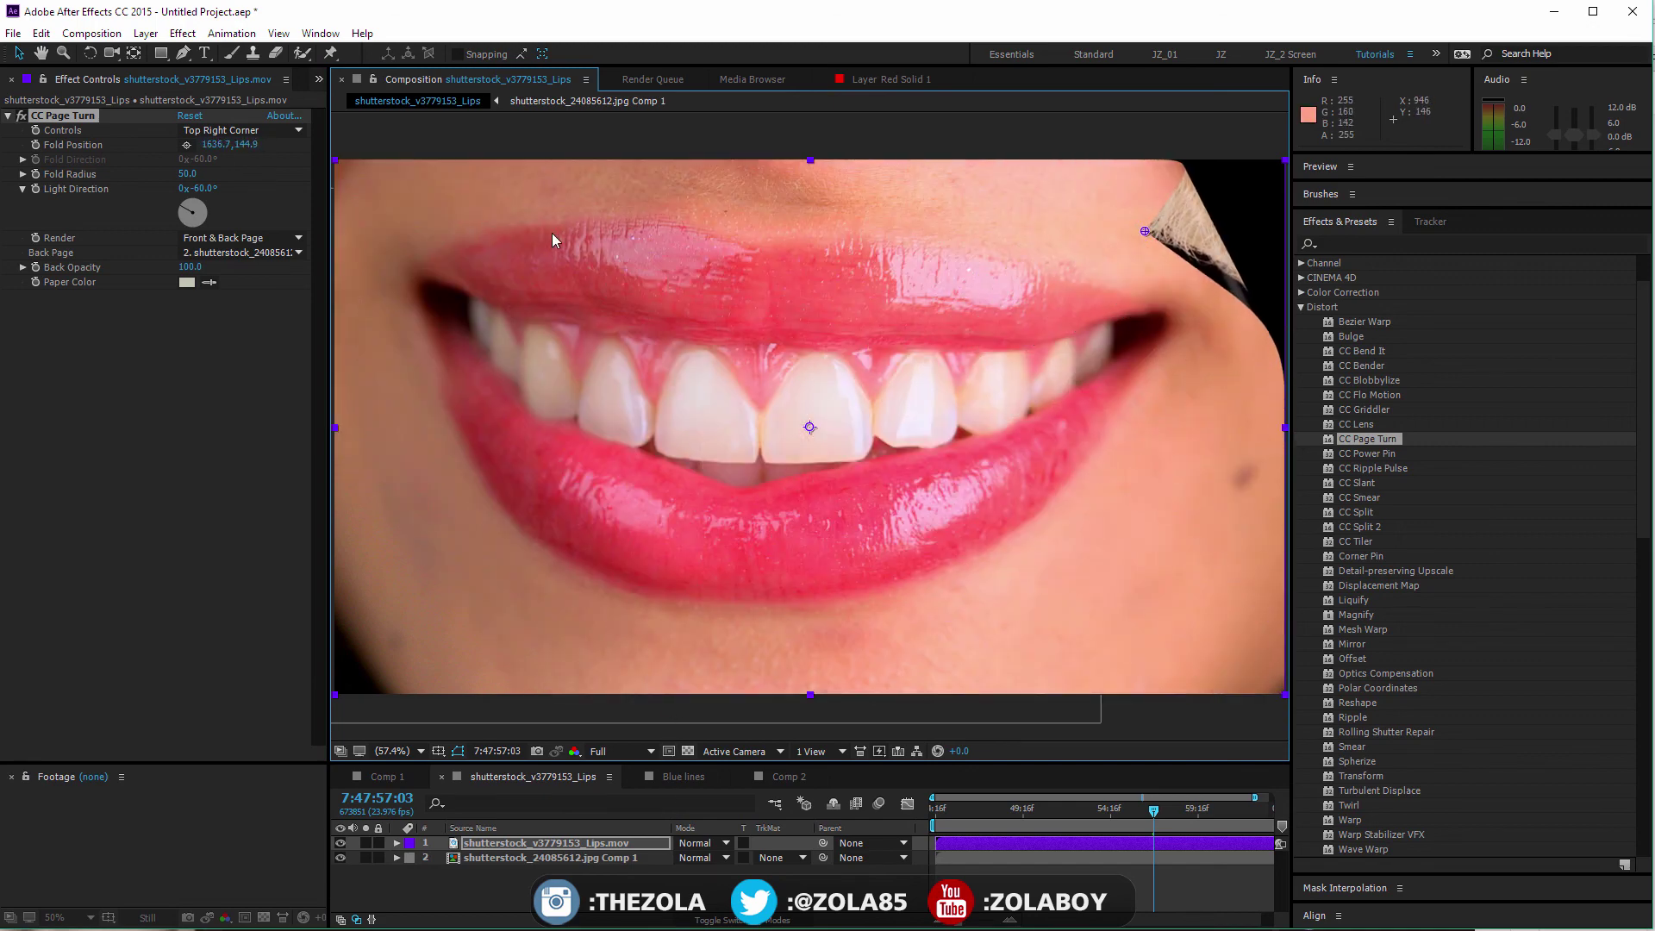
- Widen the Fold Radius and sweep the page fold across the lips
{"action": "left_click_drag", "start_coordinate": [191, 175], "coordinate": [263, 170]}
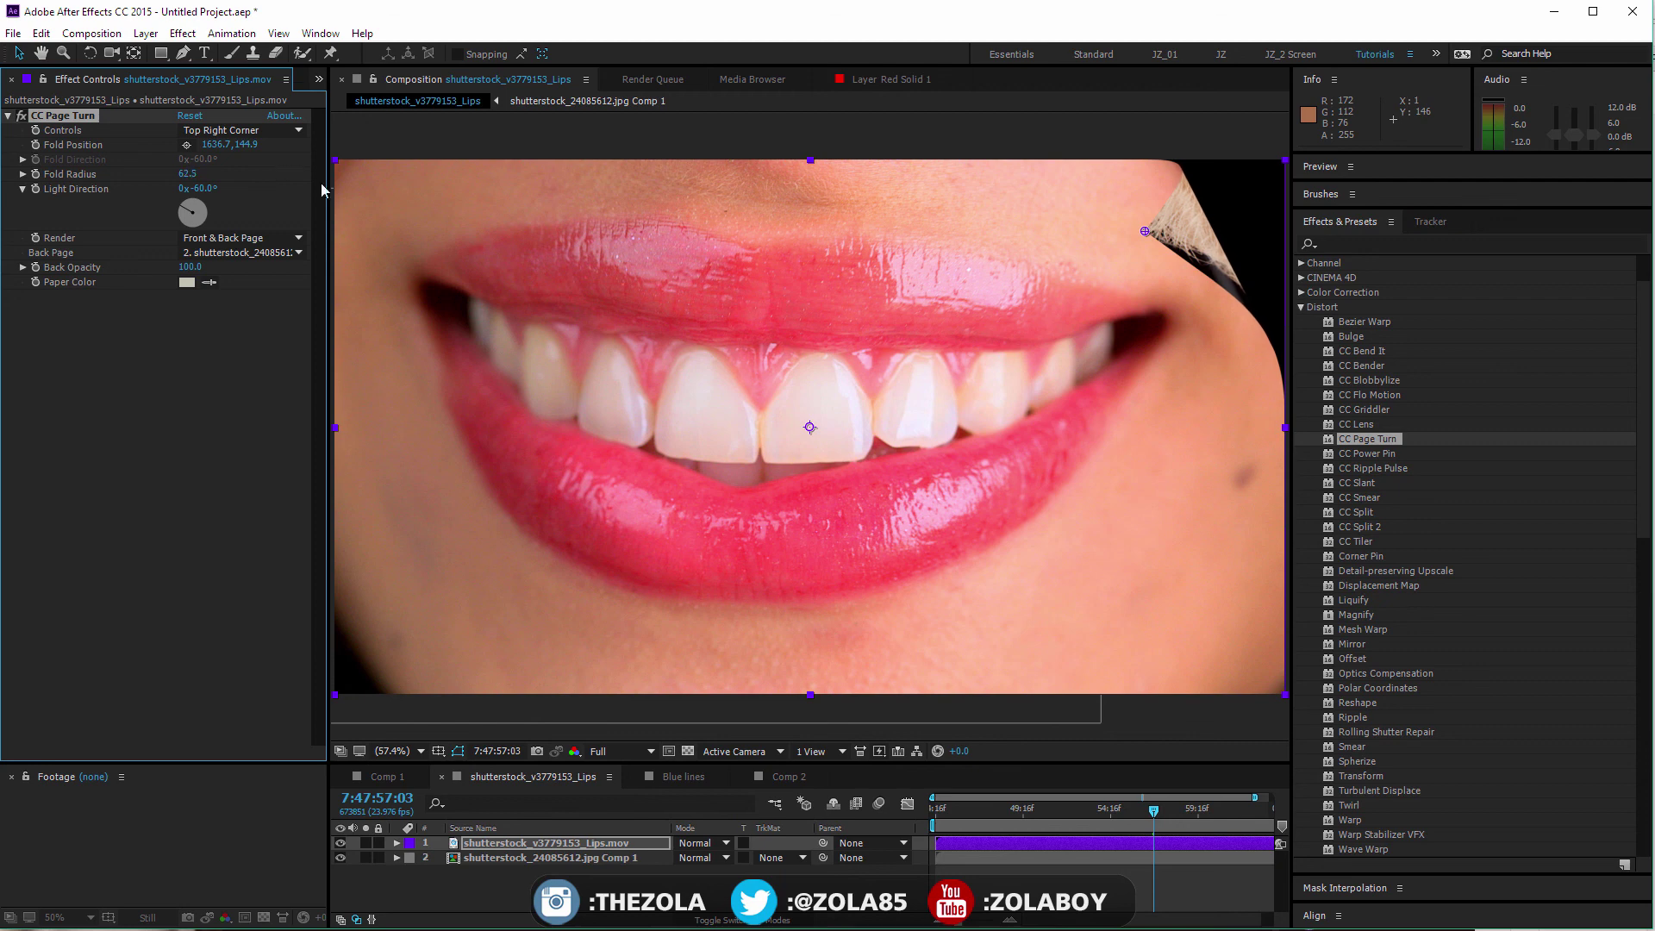
{"action": "left_click_drag", "start_coordinate": [1146, 232], "coordinate": [767, 502]}
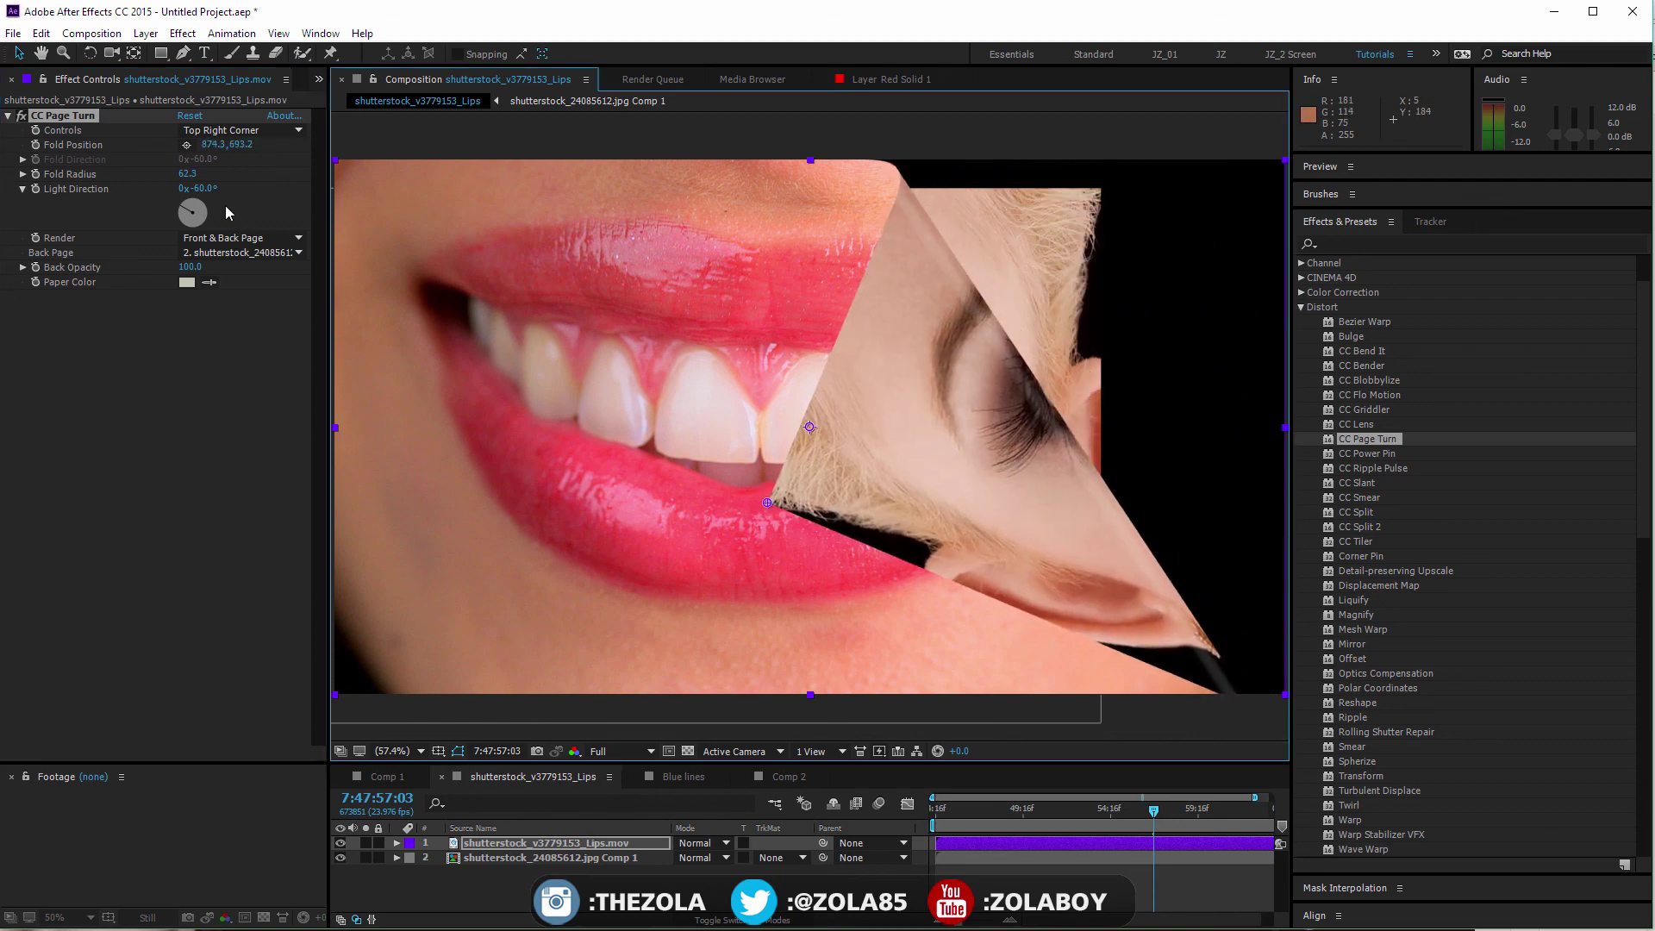
{"action": "left_click_drag", "start_coordinate": [203, 177], "coordinate": [345, 177]}
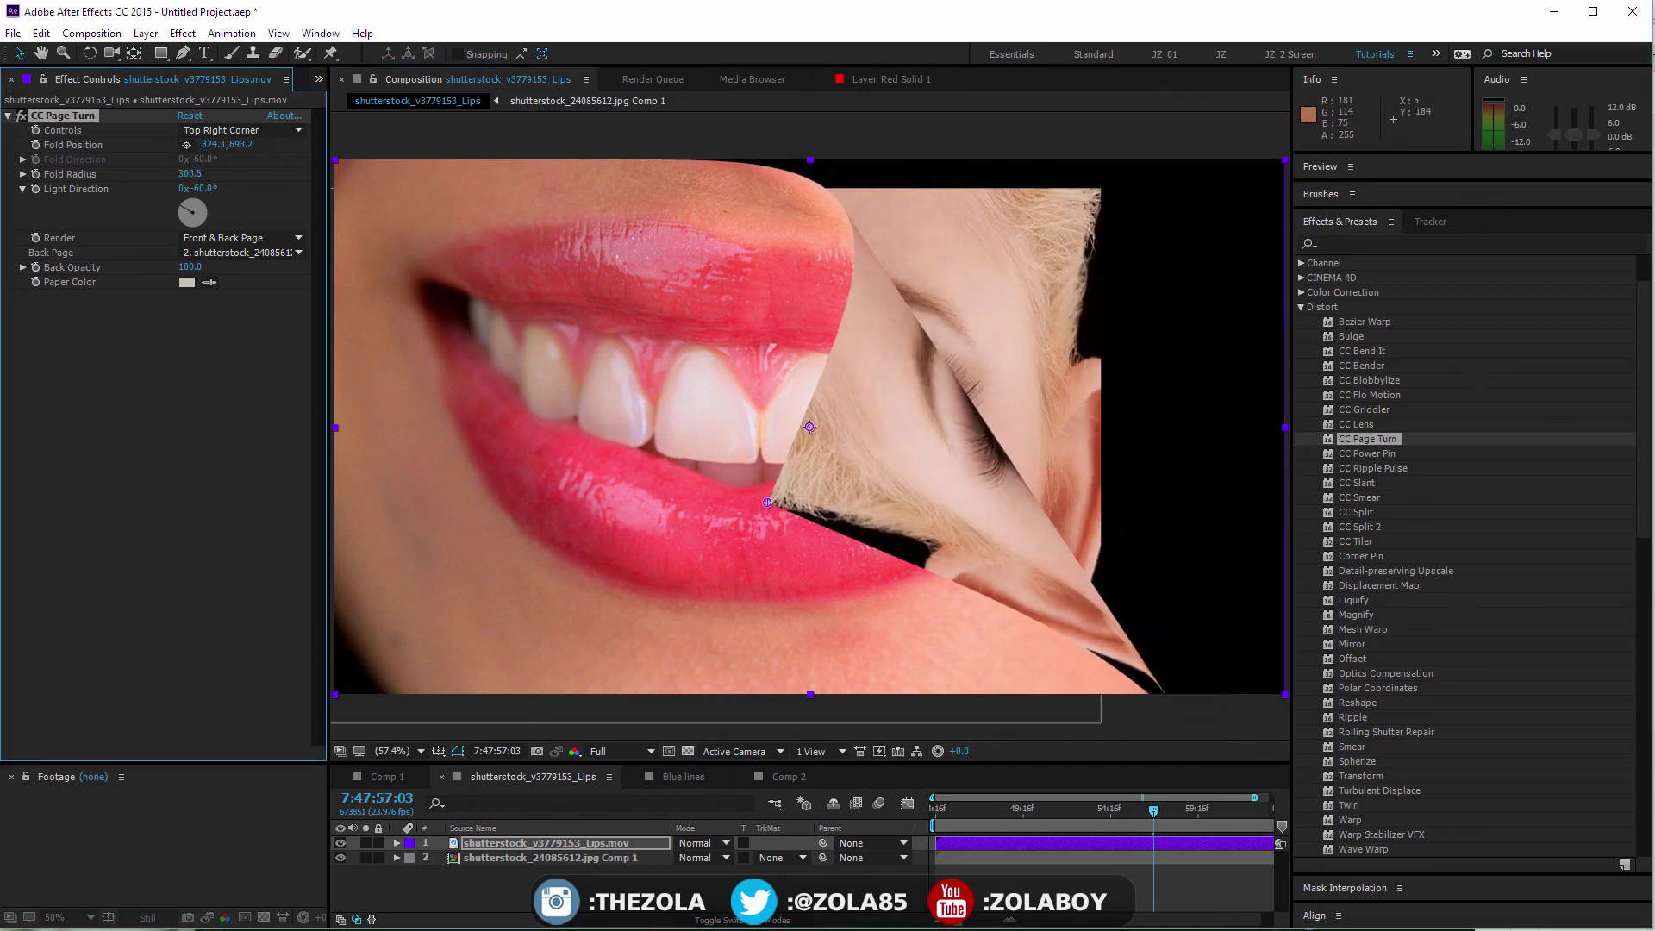
{"action": "left_click_drag", "start_coordinate": [767, 507], "coordinate": [856, 479]}
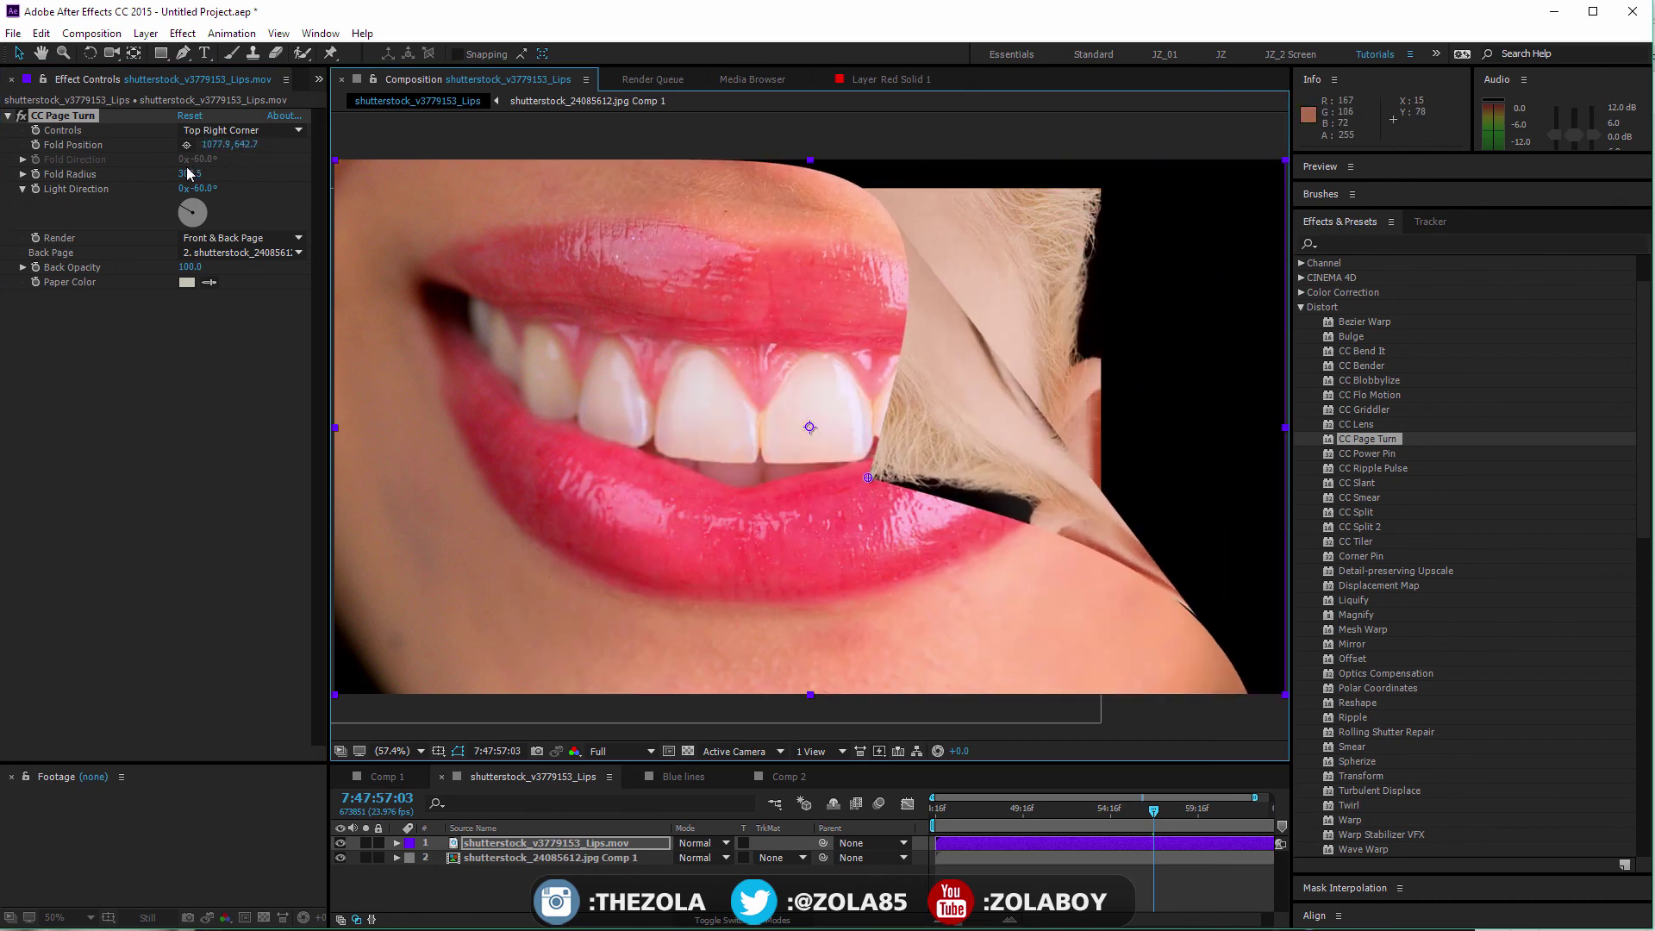
- Tighten the fold into a sharp crease near the bottom, then delete CC Page Turn
{"action": "left_click_drag", "start_coordinate": [189, 173], "coordinate": [58, 334]}
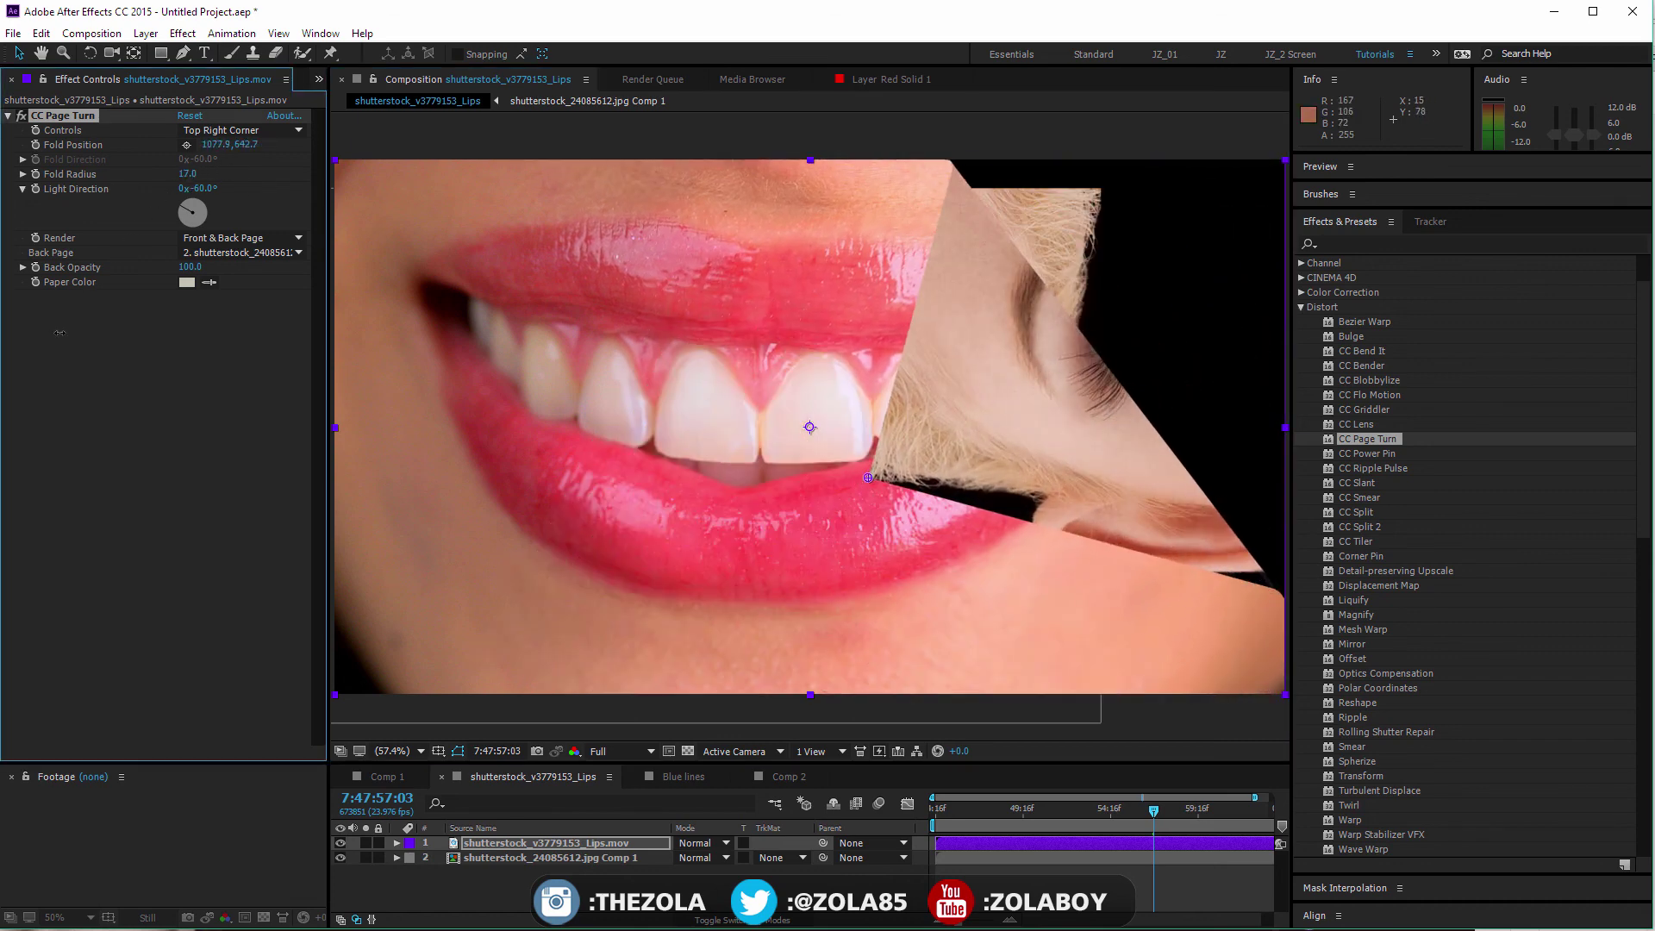
{"action": "left_click_drag", "start_coordinate": [863, 480], "coordinate": [791, 648]}
{"action": "left_click", "coordinate": [83, 134]}
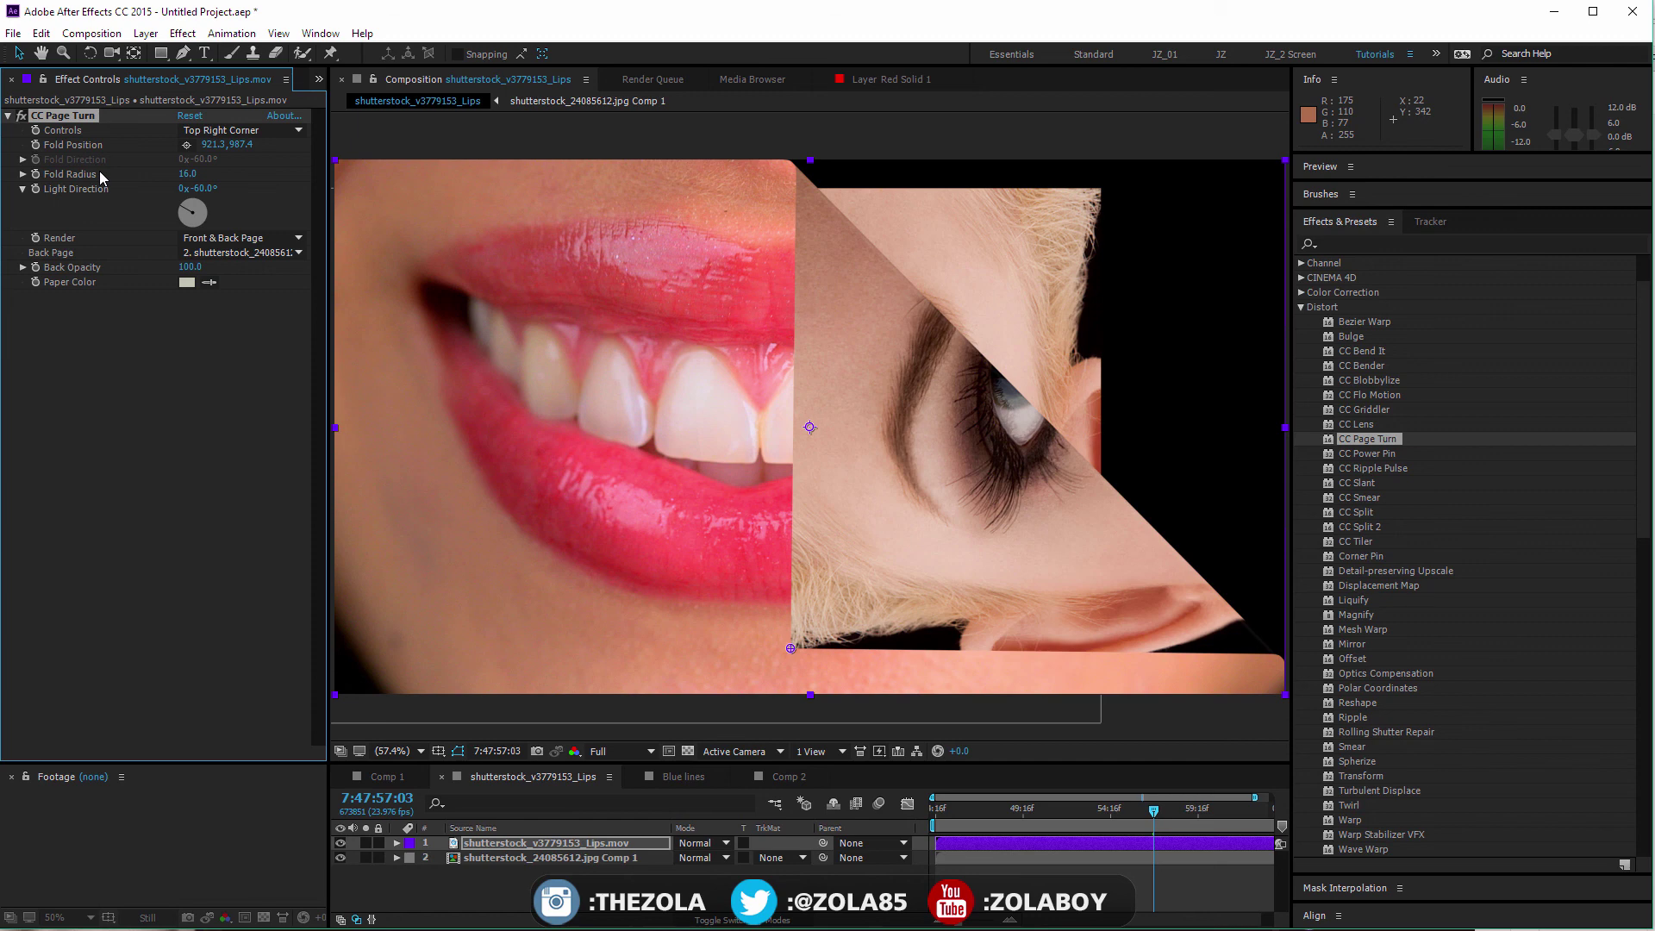
{"action": "key", "text": "Delete"}
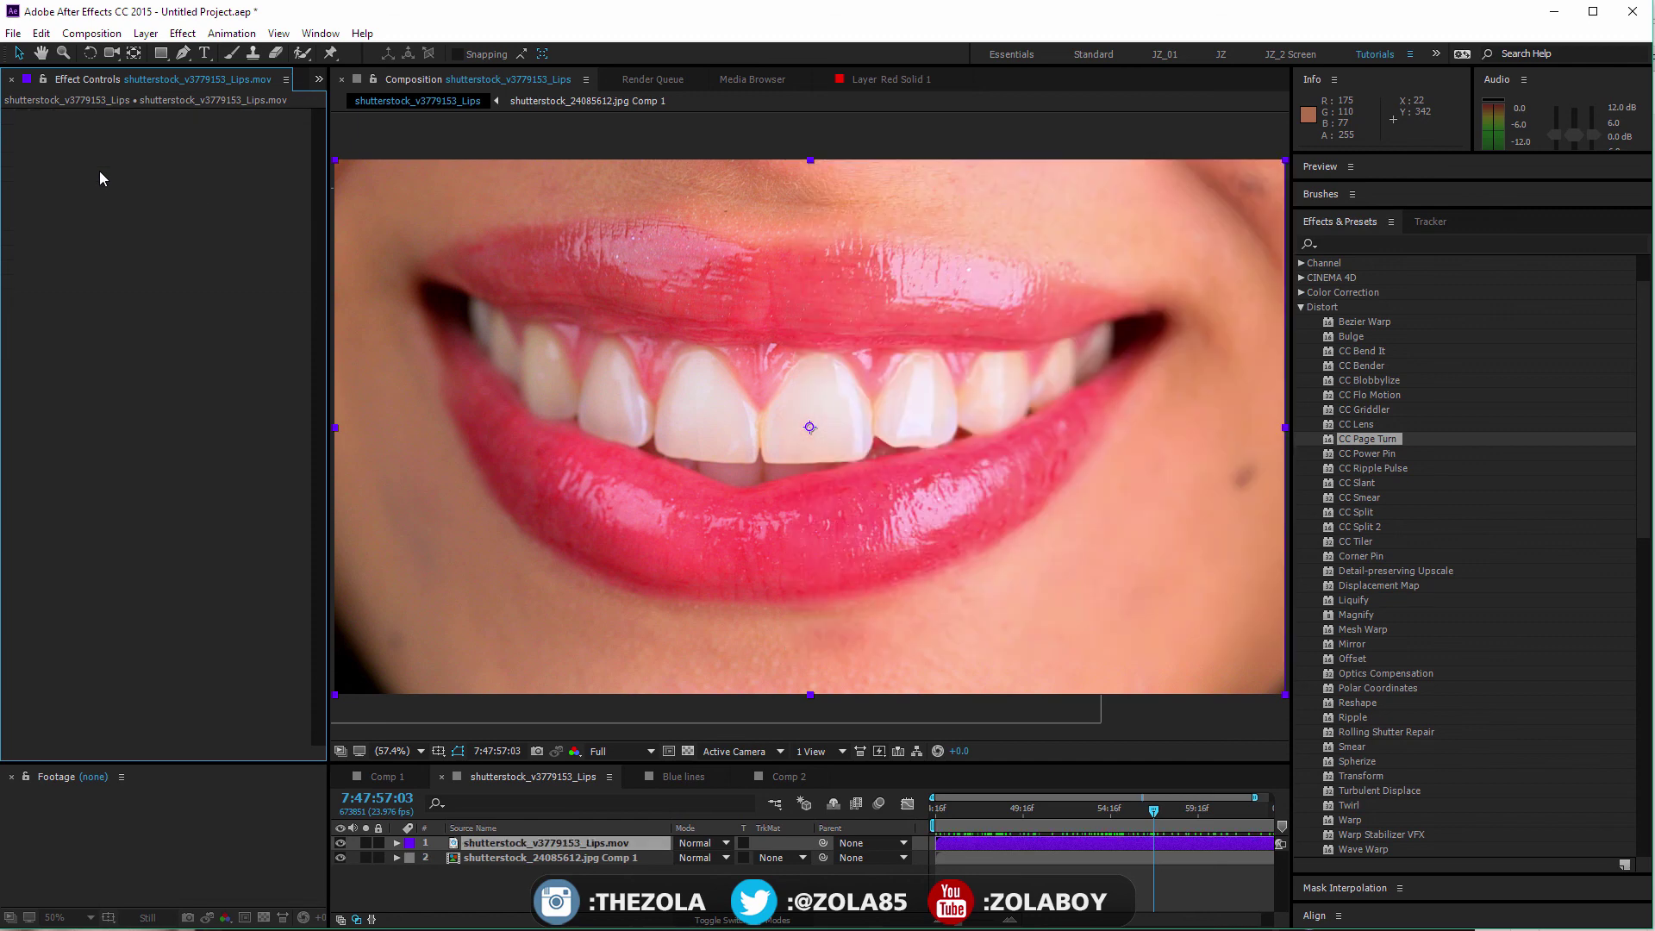